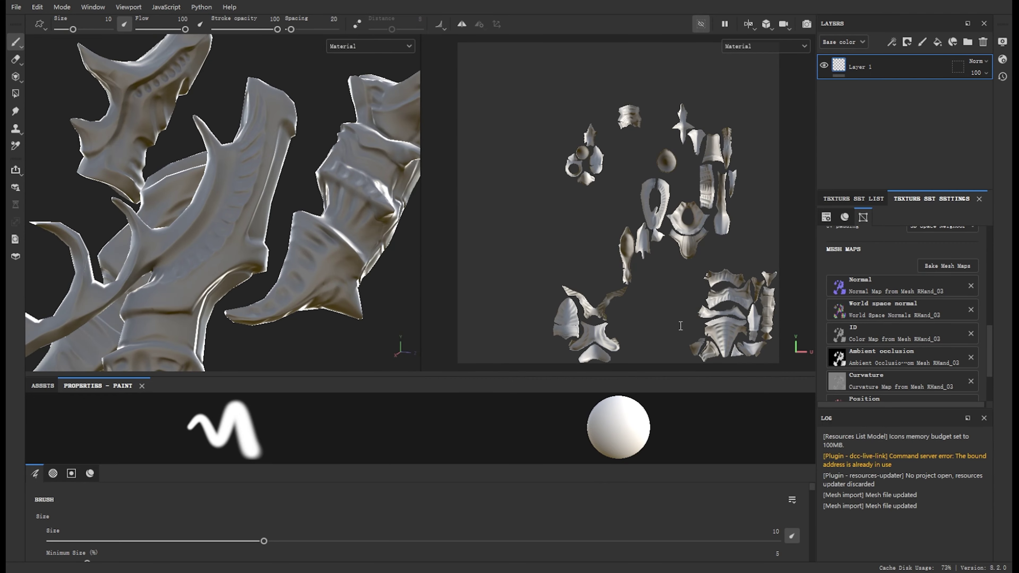
- Cycle the views through the baked mesh map channels and back to the shaded material
{"action": "key", "text": "m"}
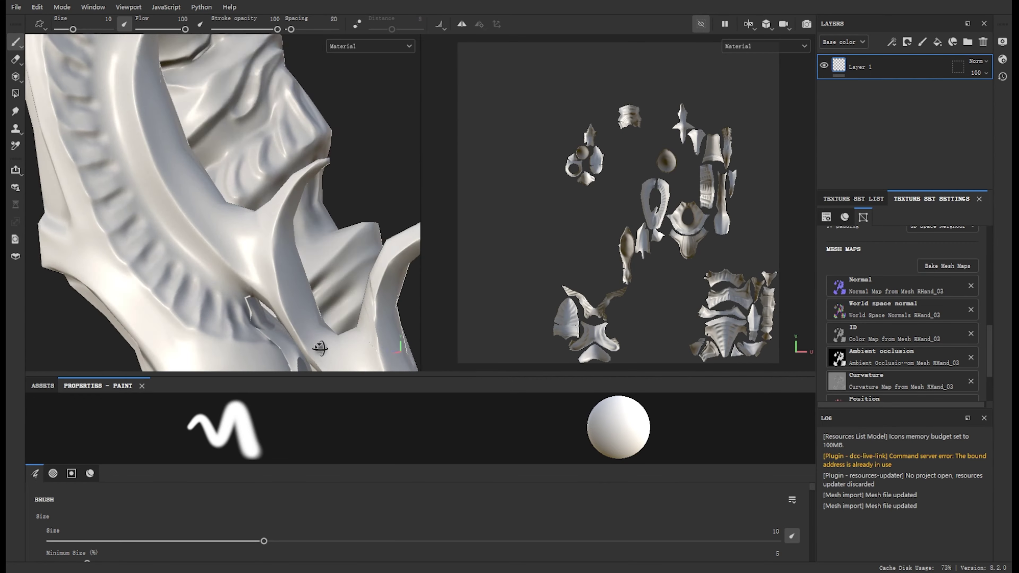
{"action": "key", "text": "b"}
{"action": "key", "text": "b"}
{"action": "key", "text": "b"}
{"action": "key", "text": "b"}
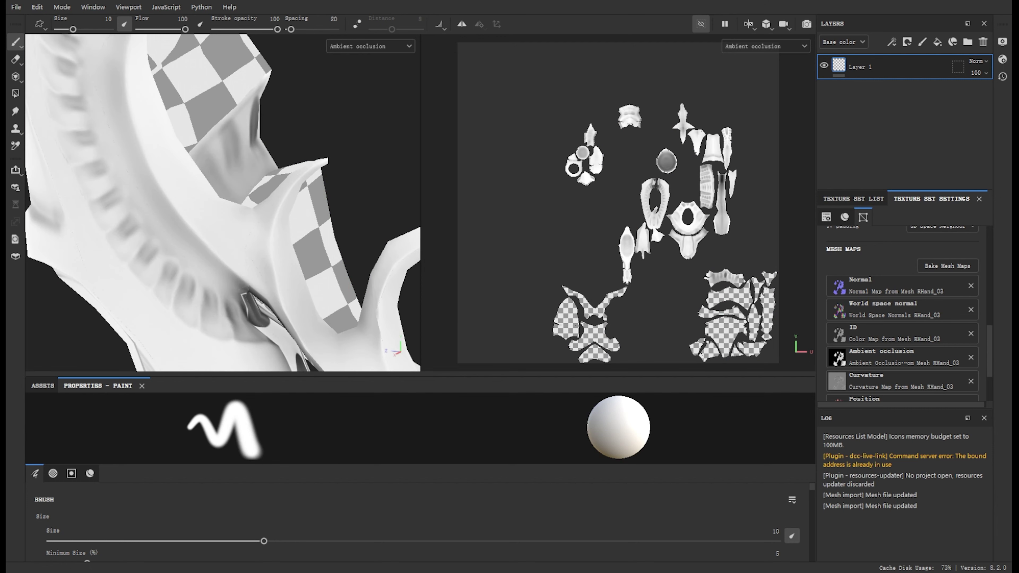
{"action": "key", "text": "b"}
{"action": "key", "text": "b"}
{"action": "key", "text": "b"}
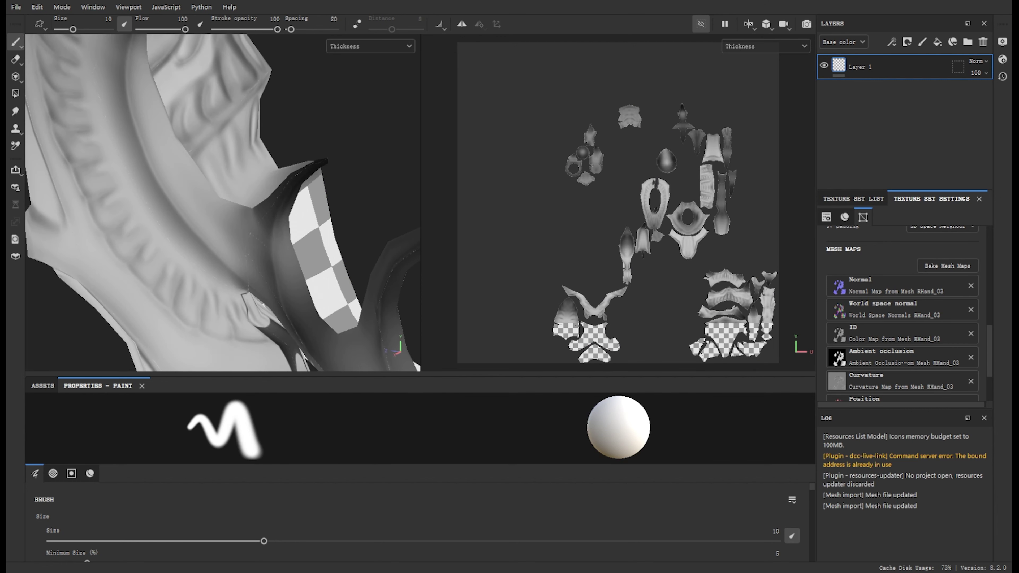
{"action": "key", "text": "m"}
{"action": "key", "text": "b"}
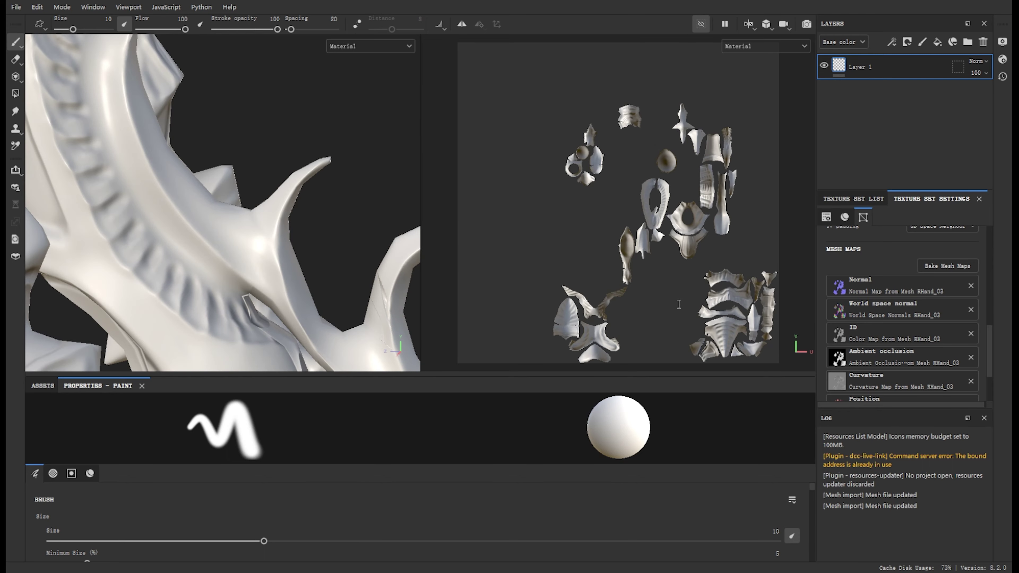
{"action": "key", "text": "b"}
{"action": "key", "text": "b"}
{"action": "key", "text": "b"}
{"action": "key", "text": "b"}
{"action": "key", "text": "b"}
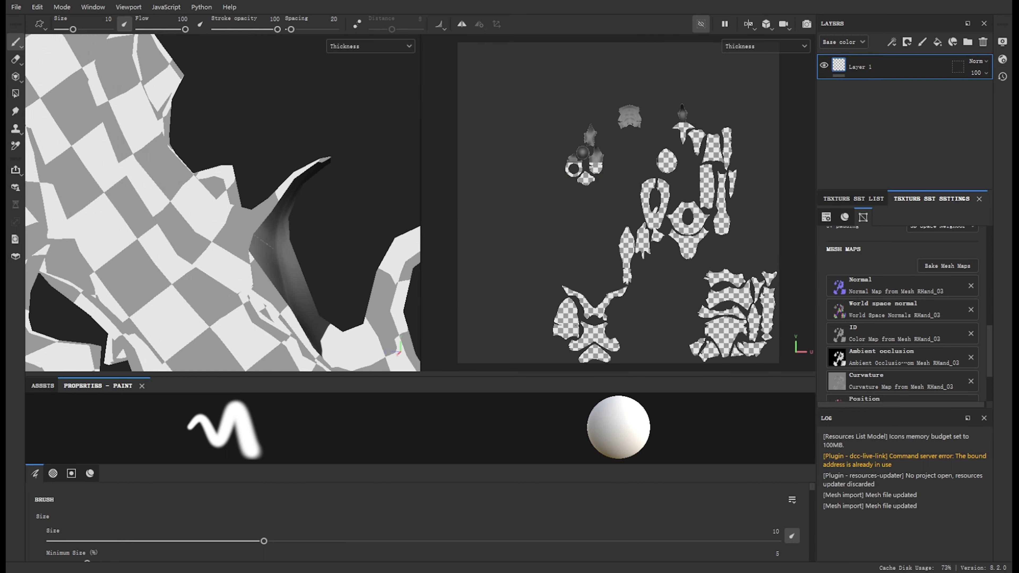
{"action": "key", "text": "b"}
{"action": "key", "text": "m"}
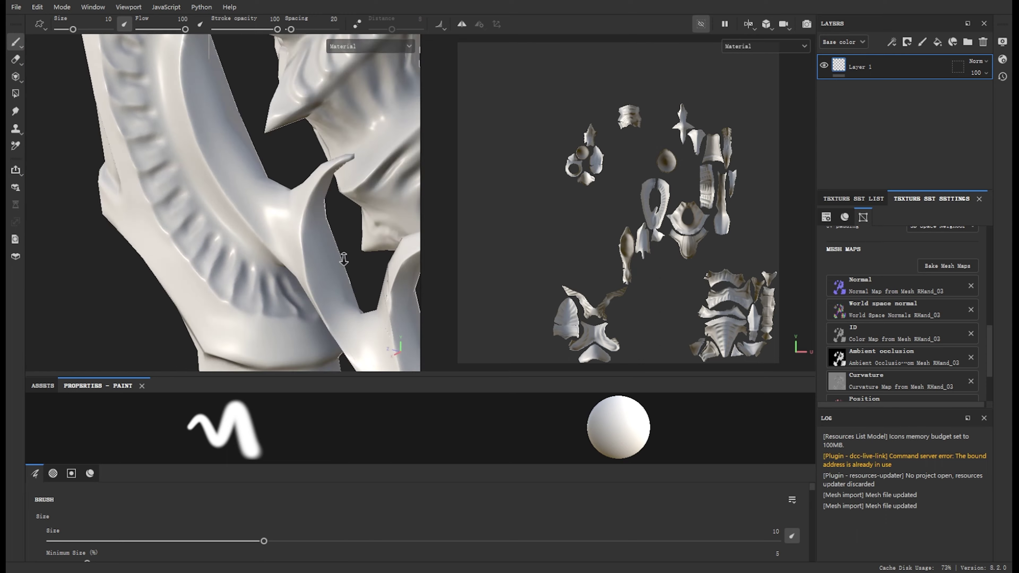
- Switch to the RHand_01 texture set and step through its ID and curvature channels to Ambient occlusion
{"action": "right_click", "coordinate": [320, 221], "text": "ctrl+alt"}
{"action": "key", "text": "b"}
{"action": "key", "text": "b"}
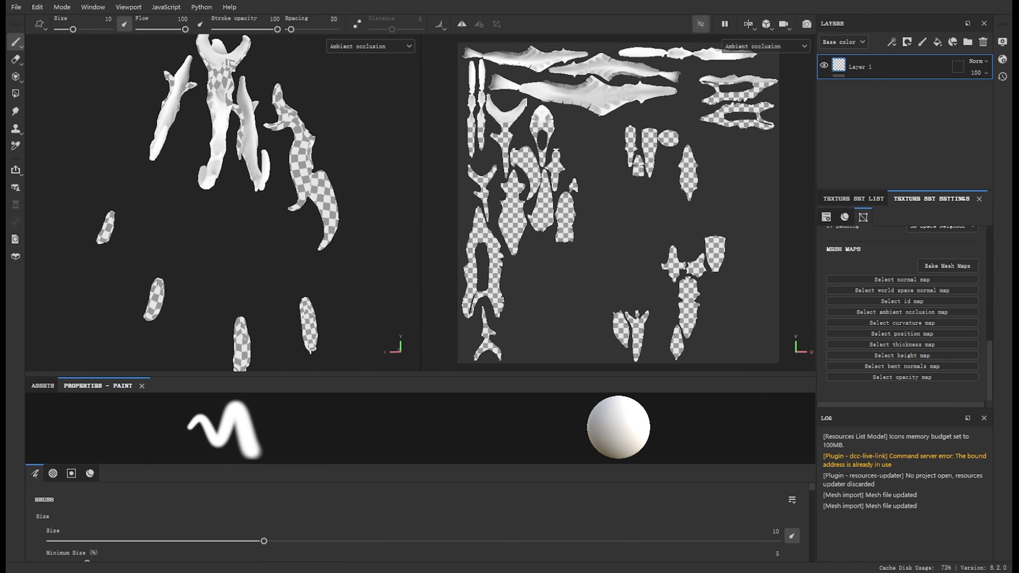
{"action": "key", "text": "b"}
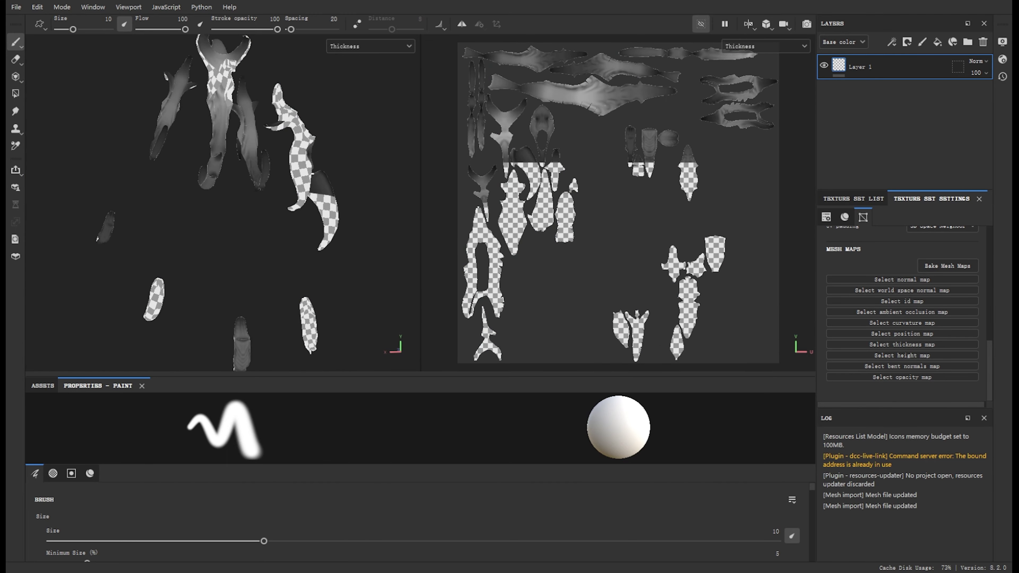
{"action": "key", "text": "m"}
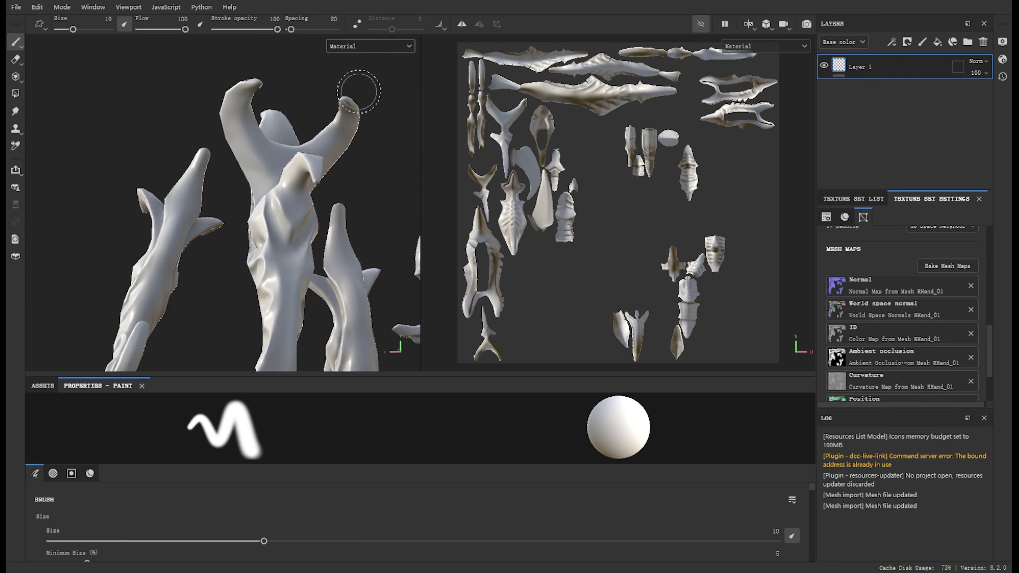
{"action": "key", "text": "b"}
{"action": "key", "text": "b"}
{"action": "key", "text": "b"}
{"action": "key", "text": "b"}
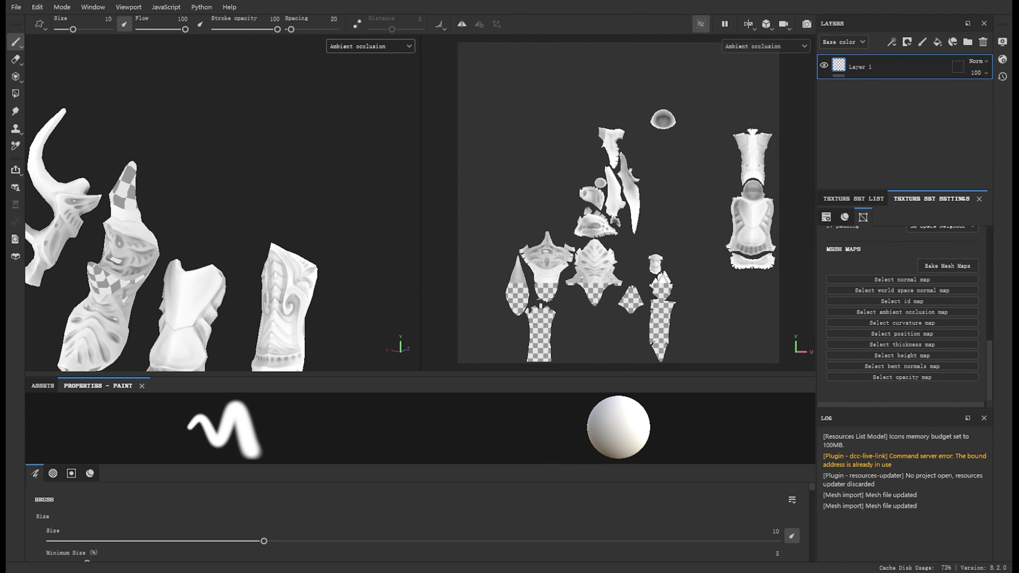
{"action": "key", "text": "b"}
{"action": "key", "text": "b"}
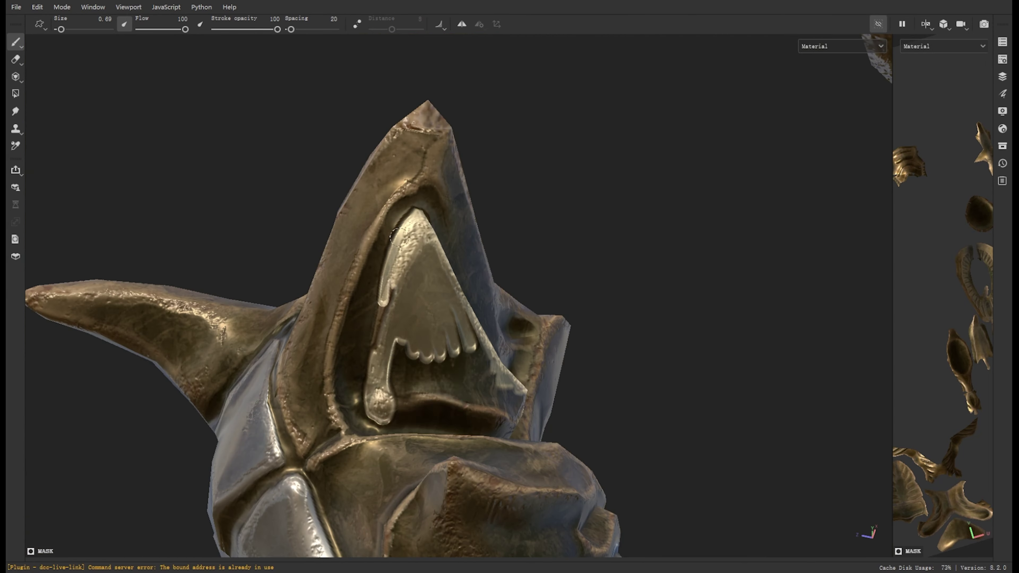
- Orbit the spiked tail to inspect its aged bronze with green enamel insets
{"action": "mouse_move", "coordinate": [489, 323]}
{"action": "left_mouse_down", "text": "alt"}
{"action": "mouse_move", "coordinate": [504, 360]}
{"action": "mouse_move", "coordinate": [458, 298]}
{"action": "left_mouse_up", "text": "alt"}
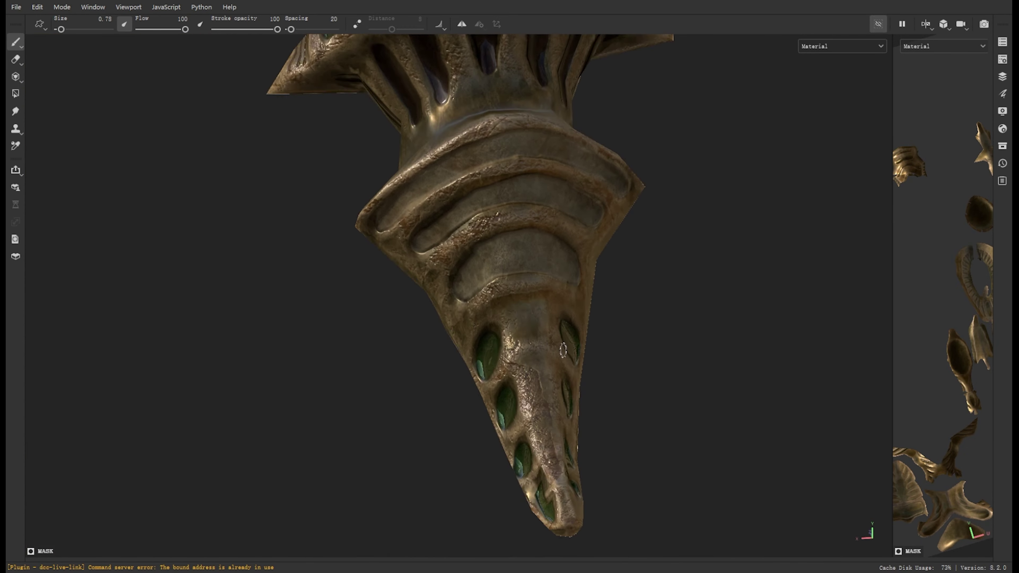
- Orbit the tail and spike emblem through several angles to an upright front view
{"action": "left_click_drag", "start_coordinate": [563, 350], "coordinate": [590, 440], "text": "alt"}
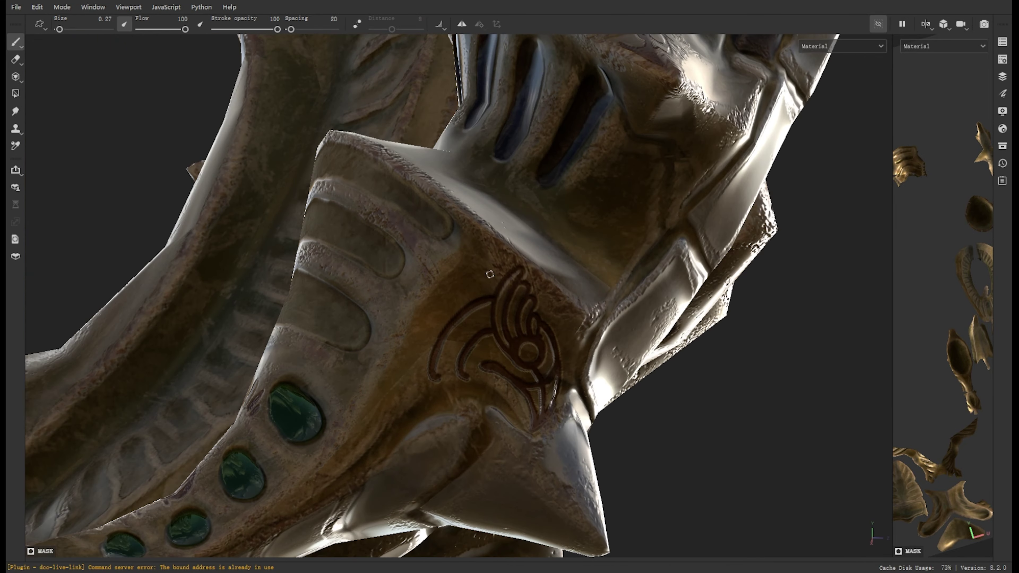
{"action": "left_click_drag", "start_coordinate": [490, 275], "coordinate": [621, 370], "text": "alt"}
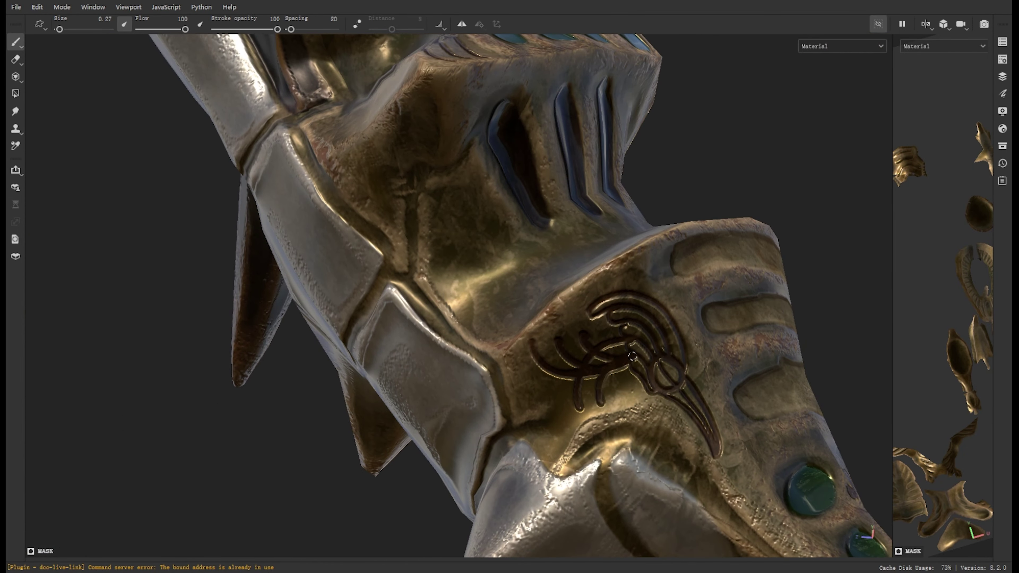
{"action": "mouse_move", "coordinate": [632, 356]}
{"action": "left_mouse_down", "text": "alt"}
{"action": "mouse_move", "coordinate": [753, 272]}
{"action": "mouse_move", "coordinate": [441, 402]}
{"action": "left_mouse_up", "text": "alt"}
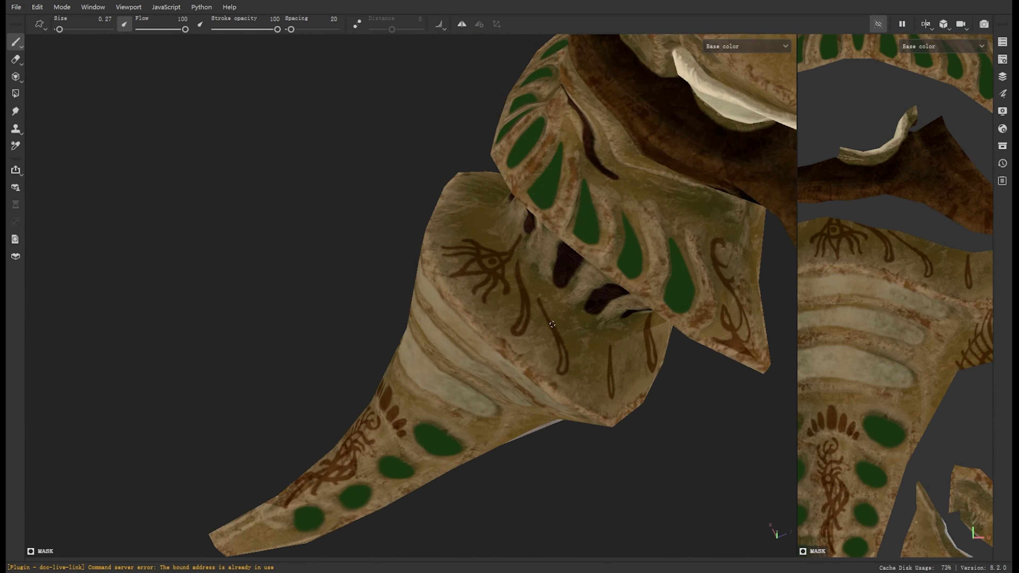
{"action": "left_click_drag", "start_coordinate": [552, 324], "coordinate": [420, 324], "text": "alt"}
{"action": "mouse_move", "coordinate": [400, 372]}
{"action": "left_mouse_down", "text": "alt"}
{"action": "mouse_move", "coordinate": [356, 436]}
{"action": "mouse_move", "coordinate": [323, 357]}
{"action": "mouse_move", "coordinate": [521, 335]}
{"action": "left_mouse_up", "text": "alt"}
{"action": "mouse_move", "coordinate": [395, 343]}
{"action": "left_mouse_down", "text": "alt"}
{"action": "mouse_move", "coordinate": [386, 342]}
{"action": "mouse_move", "coordinate": [341, 457]}
{"action": "mouse_move", "coordinate": [414, 296]}
{"action": "mouse_move", "coordinate": [441, 281]}
{"action": "mouse_move", "coordinate": [557, 266]}
{"action": "mouse_move", "coordinate": [416, 335]}
{"action": "left_mouse_up", "text": "alt"}
- Paint dark engraving swirls on the Pigment layer, toggling eraser and checking close up
{"action": "key", "text": "m"}
{"action": "left_click_drag", "start_coordinate": [493, 390], "coordinate": [384, 415], "text": "alt"}
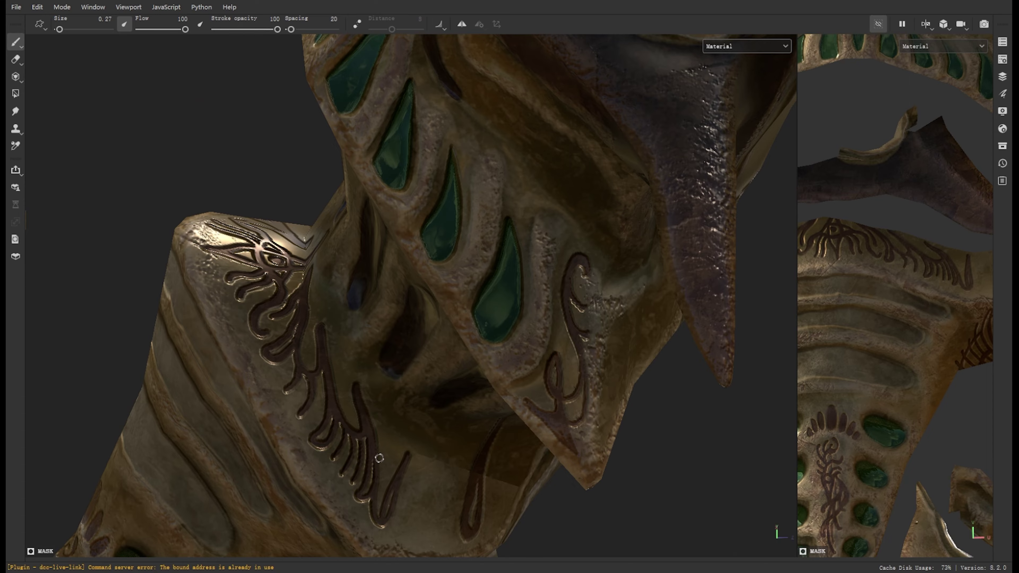
{"action": "mouse_move", "coordinate": [379, 458]}
{"action": "left_mouse_down", "text": "alt"}
{"action": "mouse_move", "coordinate": [319, 353]}
{"action": "mouse_move", "coordinate": [761, 340]}
{"action": "mouse_move", "coordinate": [567, 225]}
{"action": "left_mouse_up", "text": "alt"}
{"action": "key", "text": "2"}
{"action": "key", "text": "1"}
{"action": "mouse_move", "coordinate": [251, 369]}
{"action": "left_mouse_down", "text": "alt"}
{"action": "mouse_move", "coordinate": [552, 289]}
{"action": "mouse_move", "coordinate": [385, 290]}
{"action": "left_mouse_up", "text": "alt"}
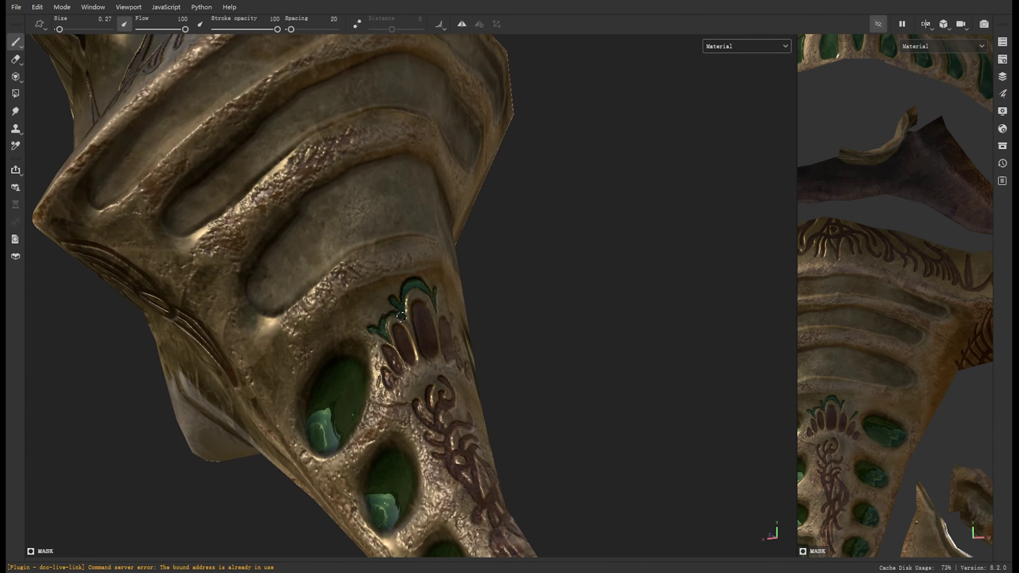
{"action": "left_click_drag", "start_coordinate": [436, 315], "coordinate": [373, 268], "text": "alt"}
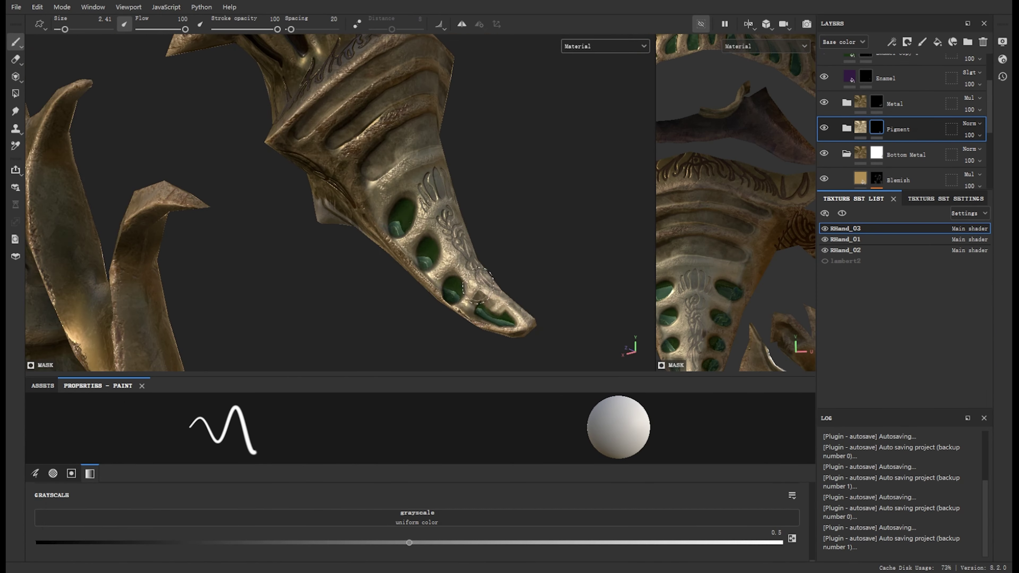
- Inspect the ornament's base colour and mask channels full-screen and touch up with the eraser
{"action": "mouse_move", "coordinate": [391, 227]}
{"action": "left_mouse_down", "text": "alt"}
{"action": "mouse_move", "coordinate": [296, 146]}
{"action": "mouse_move", "coordinate": [230, 206]}
{"action": "mouse_move", "coordinate": [467, 292]}
{"action": "left_mouse_up", "text": "alt"}
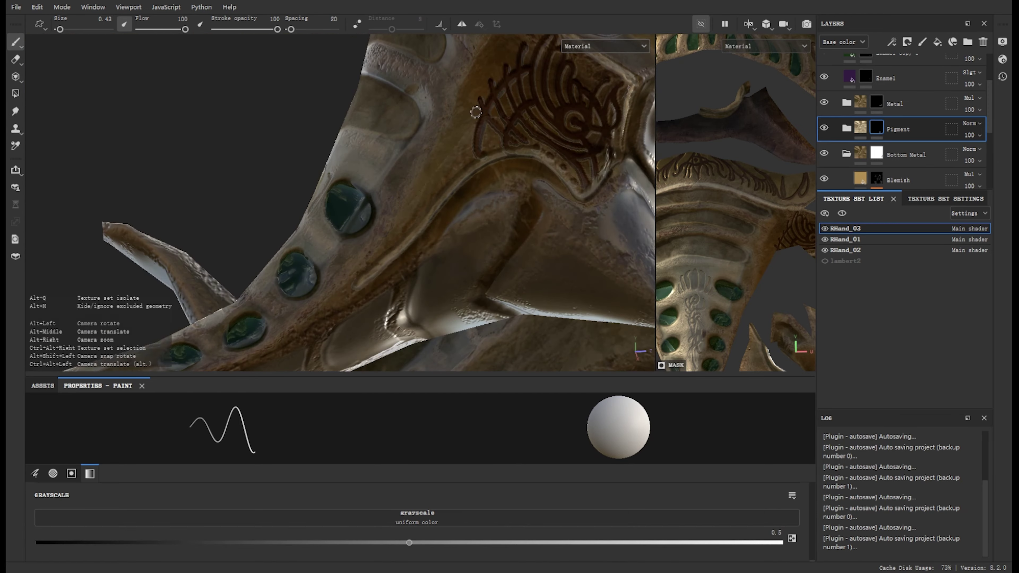
{"action": "key", "text": "b"}
{"action": "key", "text": "Tab"}
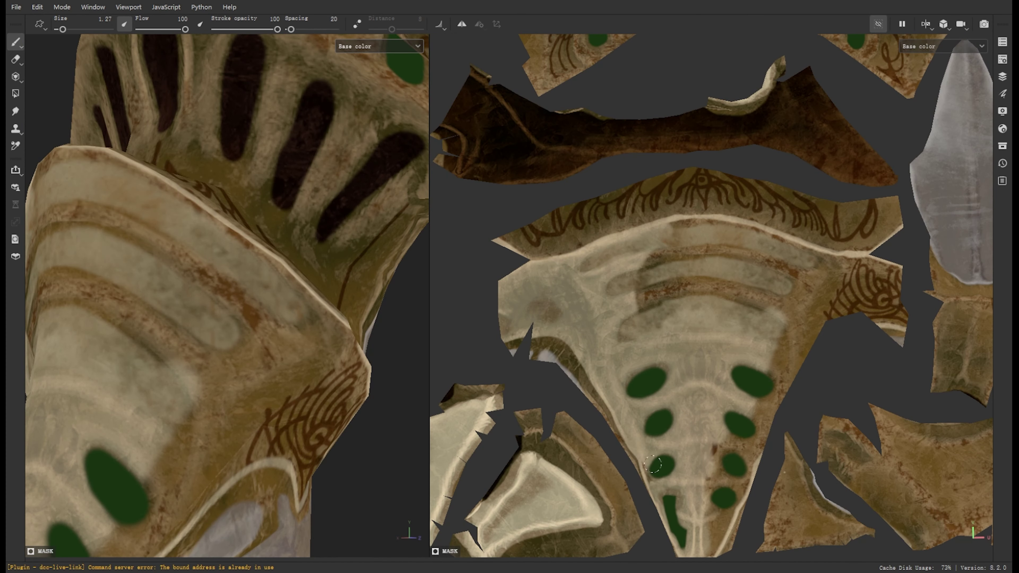
{"action": "key", "text": "c"}
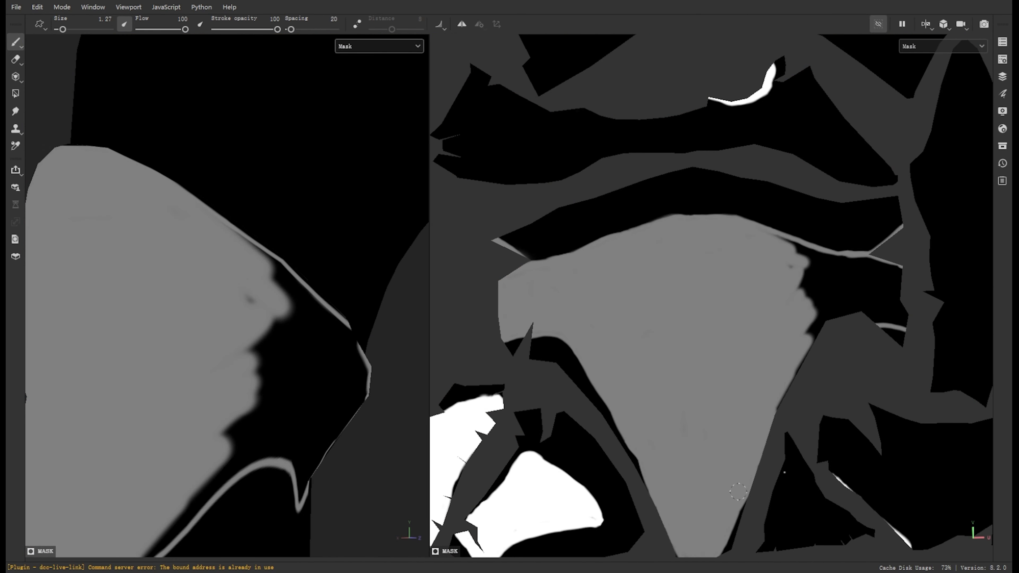
{"action": "key", "text": "e"}
{"action": "left_click_drag", "start_coordinate": [240, 261], "coordinate": [350, 166], "text": "alt"}
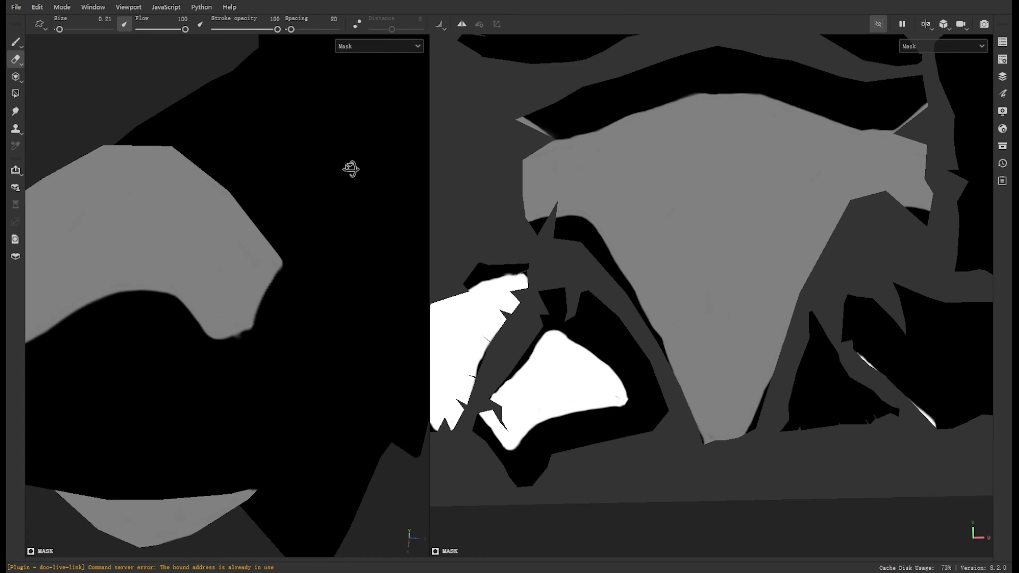
{"action": "key", "text": "m"}
{"action": "key", "text": "Tab"}
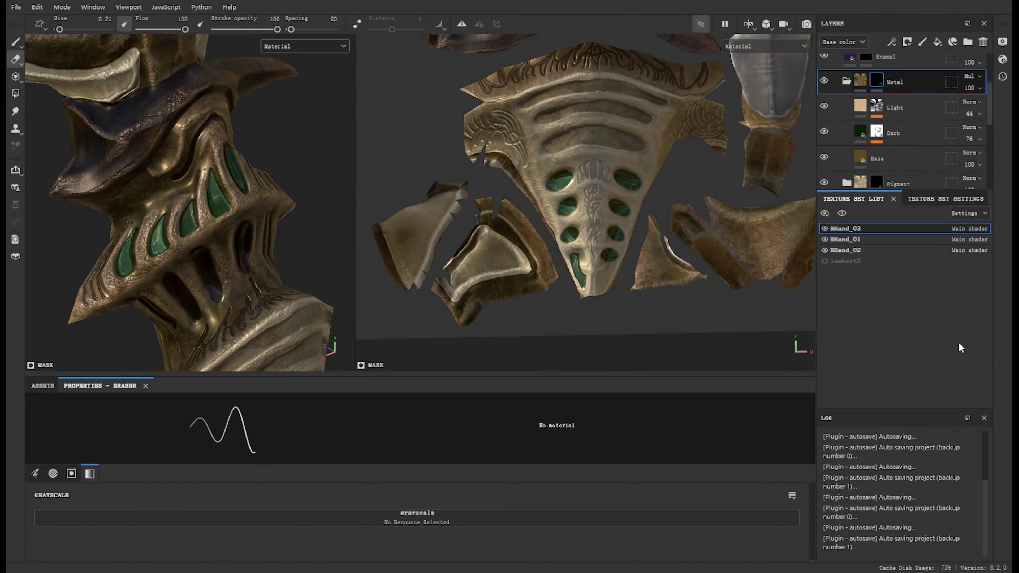
- Group the Light, Dark and Base layers inside Metal into Folder 2
{"action": "left_click", "coordinate": [895, 107]}
{"action": "left_click", "coordinate": [877, 158], "text": "shift"}
{"action": "key", "text": "ctrl+g"}
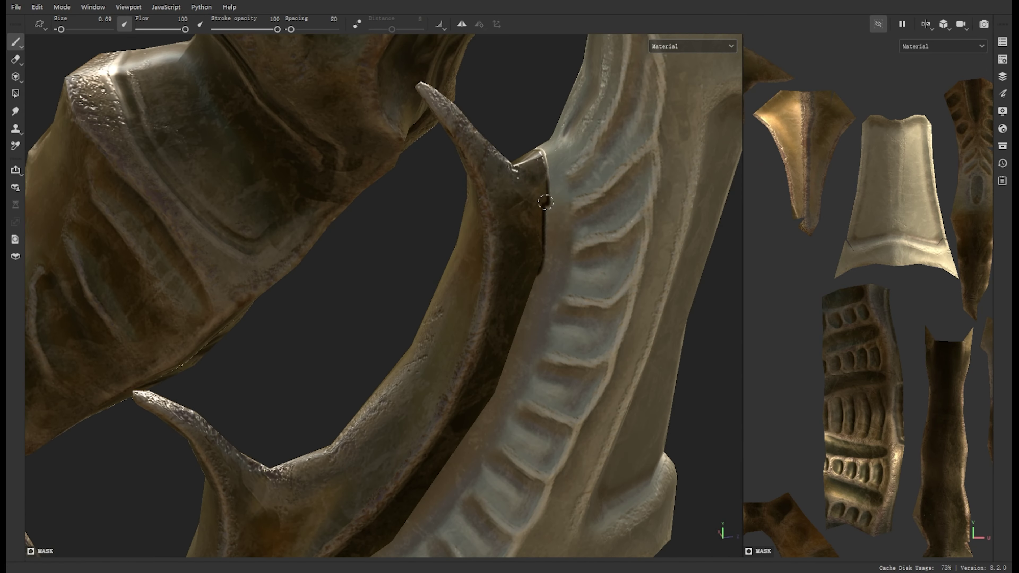
{"action": "left_click_drag", "start_coordinate": [545, 202], "coordinate": [262, 229], "text": "alt"}
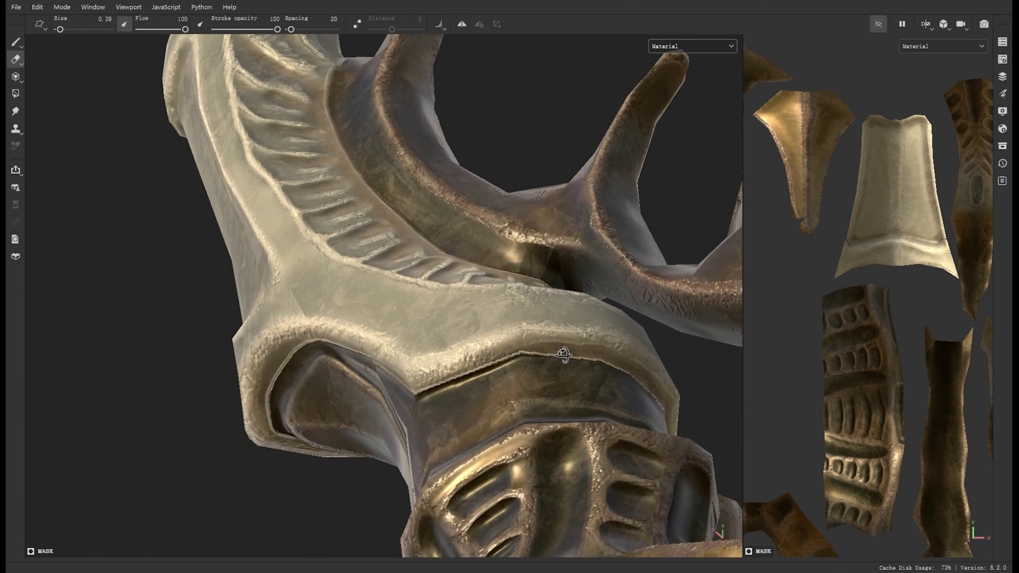
{"action": "mouse_move", "coordinate": [564, 355]}
{"action": "left_mouse_down", "text": "alt"}
{"action": "mouse_move", "coordinate": [318, 328]}
{"action": "mouse_move", "coordinate": [578, 421]}
{"action": "mouse_move", "coordinate": [587, 225]}
{"action": "mouse_move", "coordinate": [338, 260]}
{"action": "left_mouse_up", "text": "alt"}
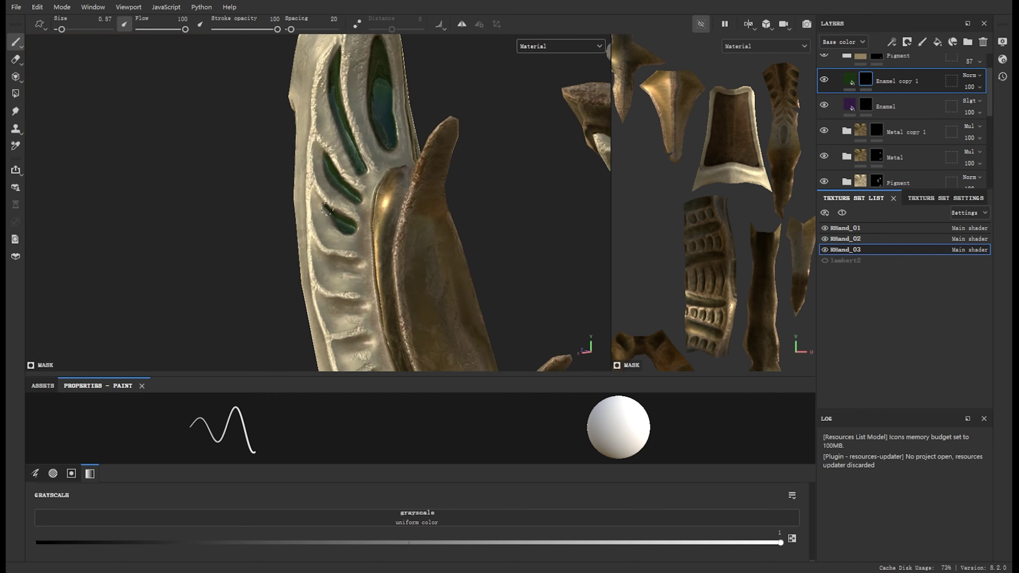
{"action": "left_click_drag", "start_coordinate": [485, 260], "coordinate": [499, 237], "text": "alt"}
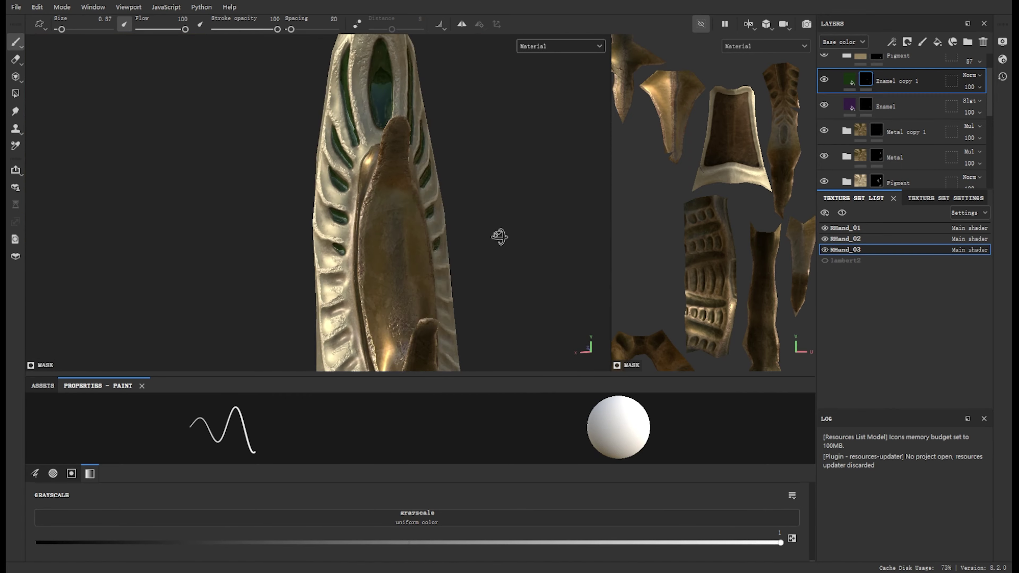
{"action": "left_click_drag", "start_coordinate": [368, 241], "coordinate": [344, 289], "text": "alt"}
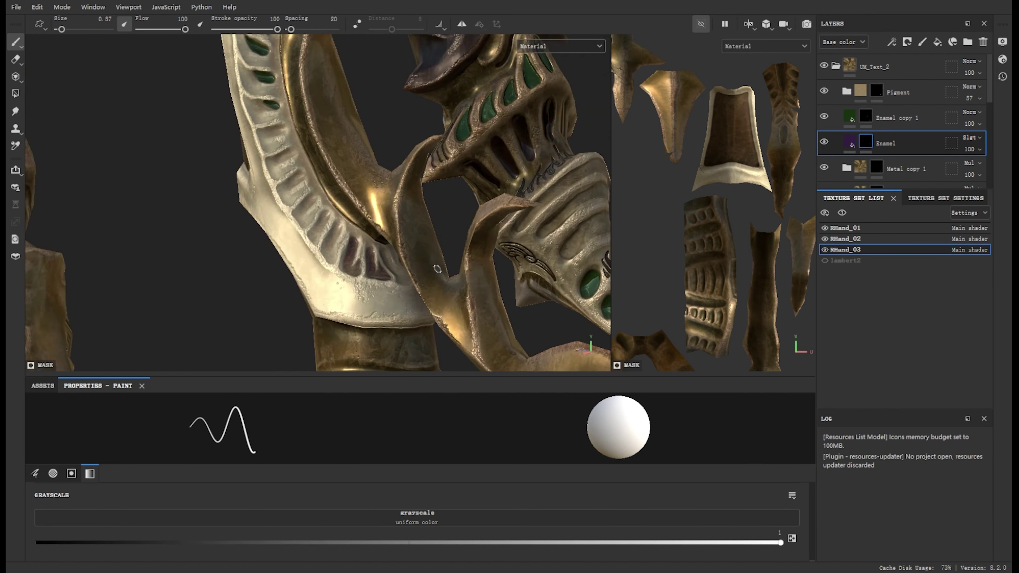
{"action": "left_click_drag", "start_coordinate": [387, 236], "coordinate": [353, 241], "text": "alt"}
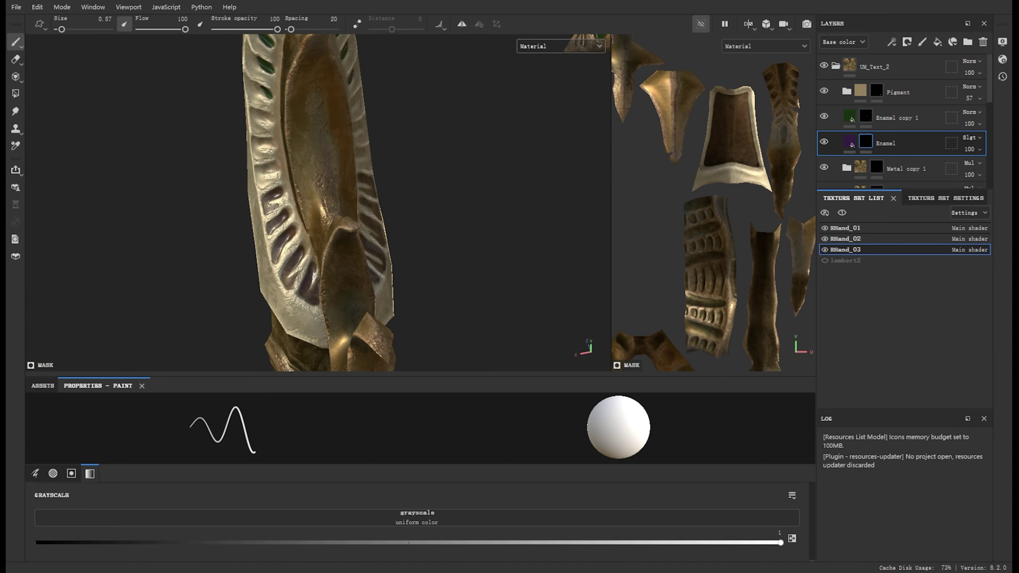
{"action": "left_click_drag", "start_coordinate": [256, 226], "coordinate": [403, 278], "text": "alt"}
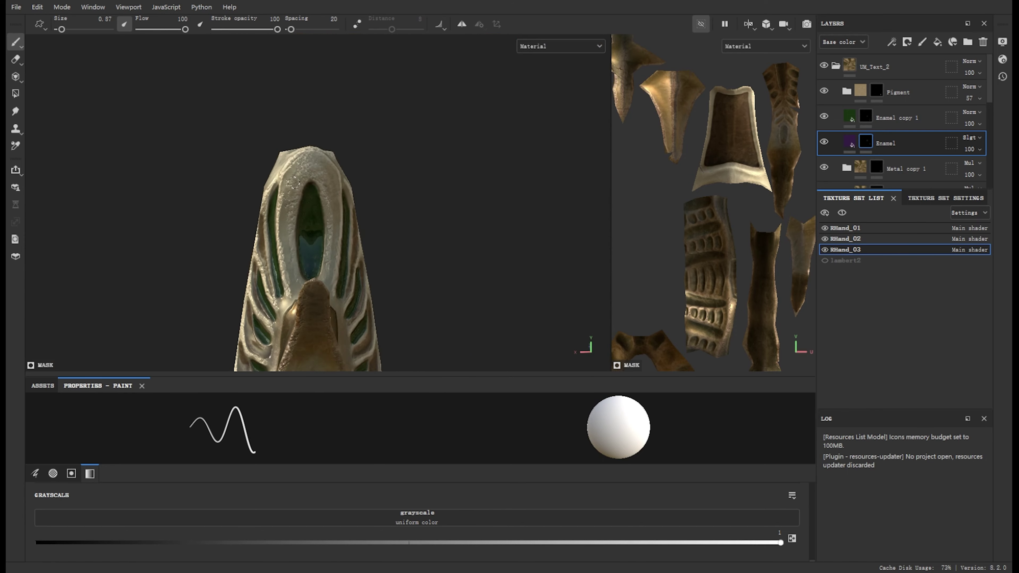
{"action": "mouse_move", "coordinate": [293, 183]}
{"action": "left_mouse_down", "text": "alt"}
{"action": "mouse_move", "coordinate": [443, 154]}
{"action": "mouse_move", "coordinate": [287, 218]}
{"action": "mouse_move", "coordinate": [272, 410]}
{"action": "left_mouse_up", "text": "alt"}
{"action": "key", "text": "Tab"}
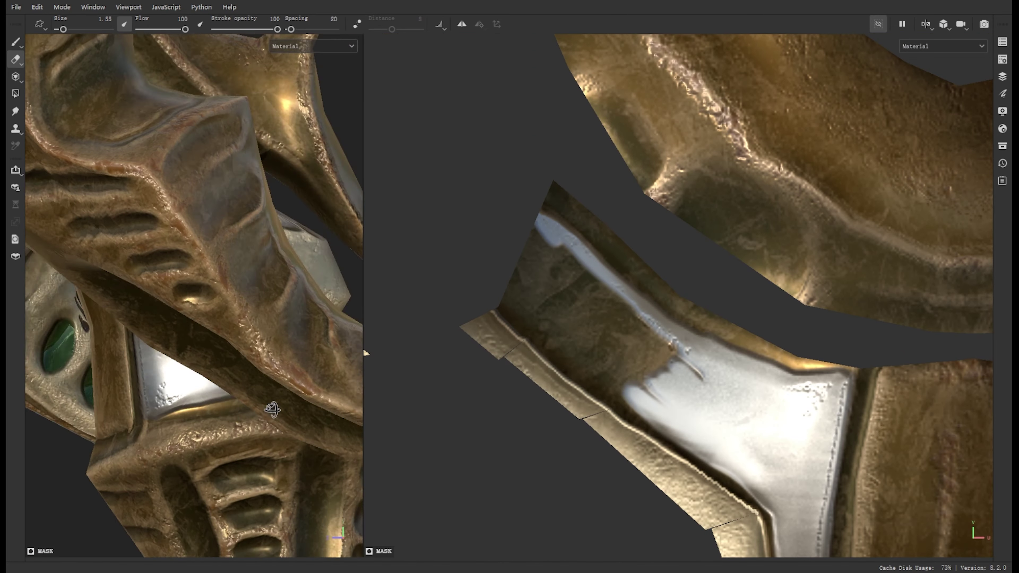
- Paint polished silver in a straight stroke across the central leg plate
{"action": "left_click_drag", "start_coordinate": [314, 291], "coordinate": [284, 383], "text": "alt"}
{"action": "key", "text": "1"}
{"action": "scroll", "coordinate": [569, 340], "scroll_direction": "up", "scroll_amount": 3}
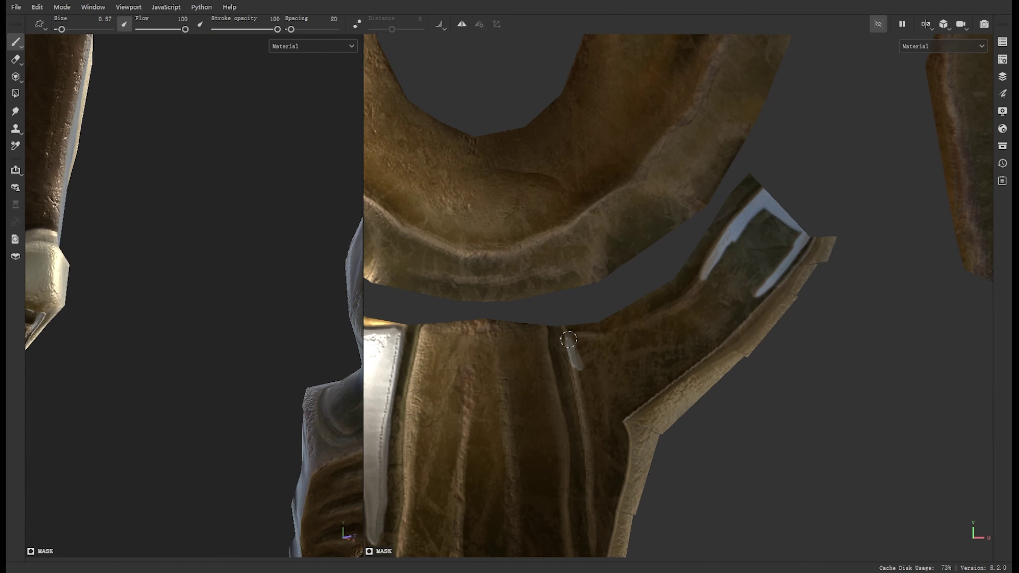
{"action": "left_click", "coordinate": [568, 340], "text": "shift"}
{"action": "middle_click_drag", "start_coordinate": [569, 340], "coordinate": [539, 183]}
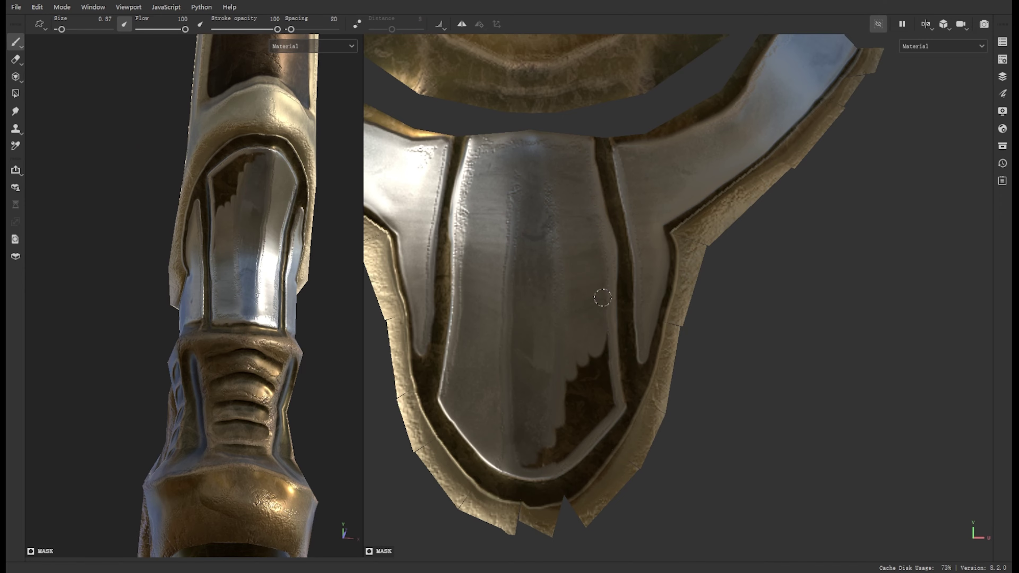
{"action": "left_click_drag", "start_coordinate": [269, 262], "coordinate": [234, 292], "text": "alt"}
- Clean up with the eraser while orbiting the leg and ring to check the silver plate
{"action": "key", "text": "e"}
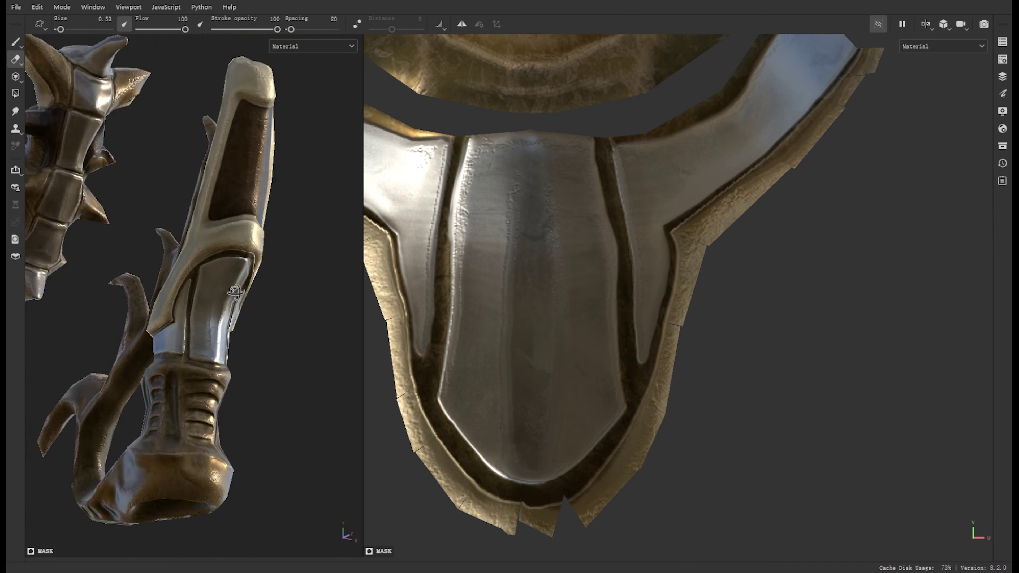
{"action": "left_click_drag", "start_coordinate": [275, 383], "coordinate": [138, 428], "text": "alt"}
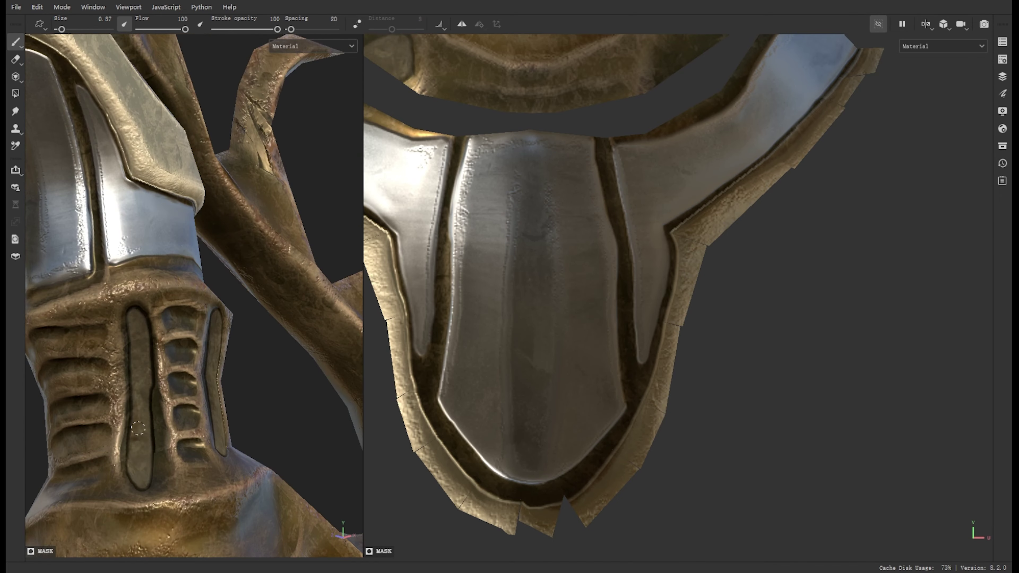
{"action": "left_click_drag", "start_coordinate": [129, 420], "coordinate": [177, 310], "text": "alt"}
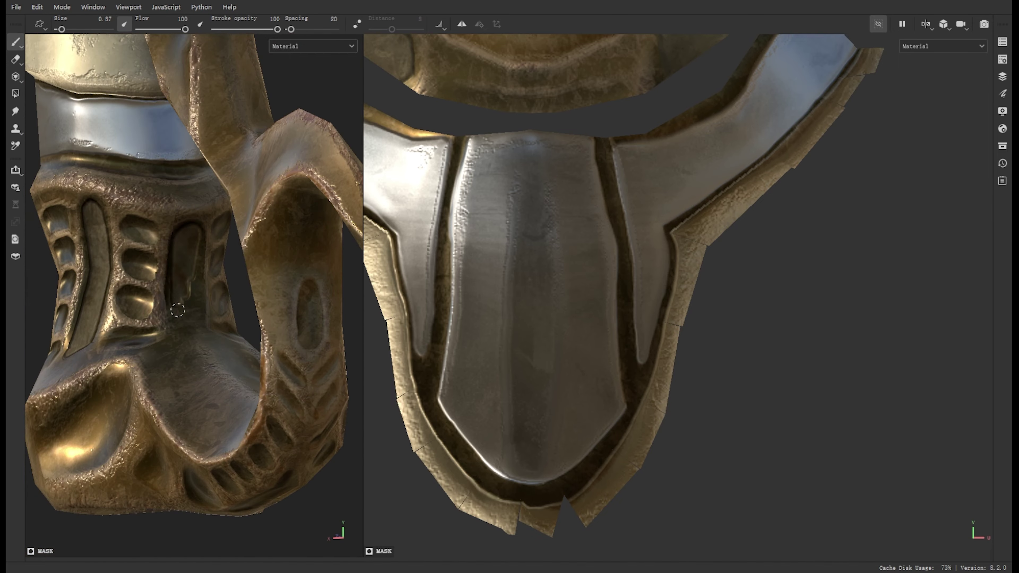
{"action": "left_click_drag", "start_coordinate": [97, 233], "coordinate": [679, 283], "text": "alt"}
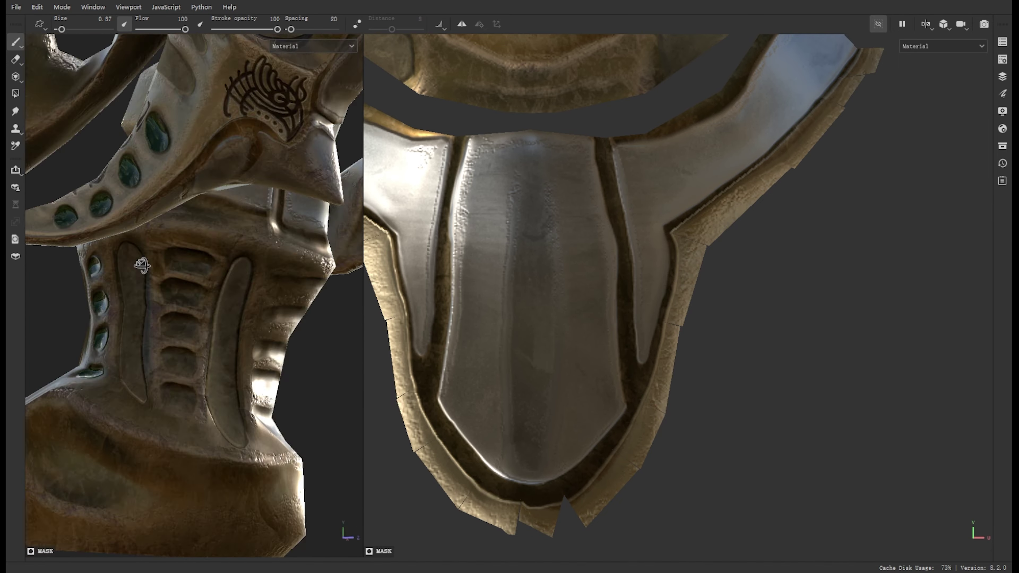
{"action": "left_click_drag", "start_coordinate": [201, 365], "coordinate": [187, 321], "text": "alt"}
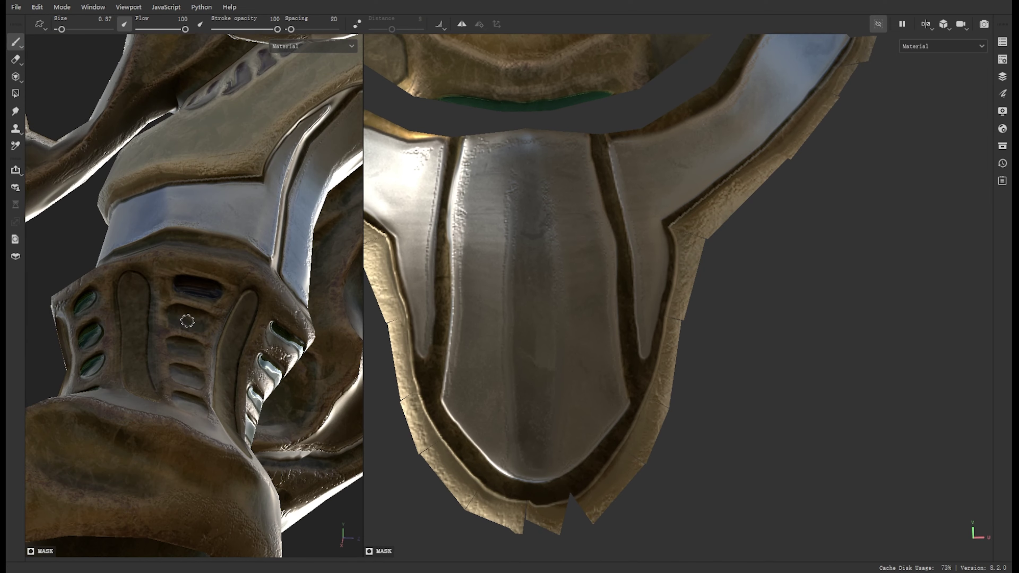
{"action": "mouse_move", "coordinate": [202, 410]}
{"action": "left_mouse_down", "text": "alt"}
{"action": "mouse_move", "coordinate": [144, 371]}
{"action": "mouse_move", "coordinate": [831, 162]}
{"action": "left_mouse_up", "text": "alt"}
{"action": "key", "text": "Tab"}
{"action": "key", "text": "Tab"}
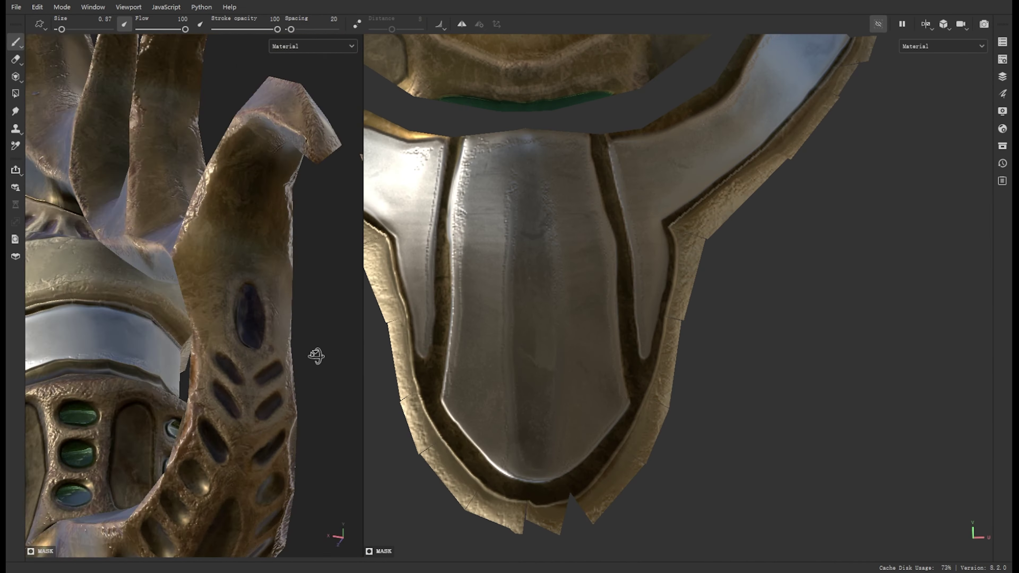
{"action": "mouse_move", "coordinate": [316, 356]}
{"action": "left_mouse_down", "text": "alt"}
{"action": "mouse_move", "coordinate": [439, 356]}
{"action": "mouse_move", "coordinate": [371, 303]}
{"action": "mouse_move", "coordinate": [446, 356]}
{"action": "mouse_move", "coordinate": [210, 282]}
{"action": "left_mouse_up", "text": "alt"}
{"action": "key", "text": "Tab"}
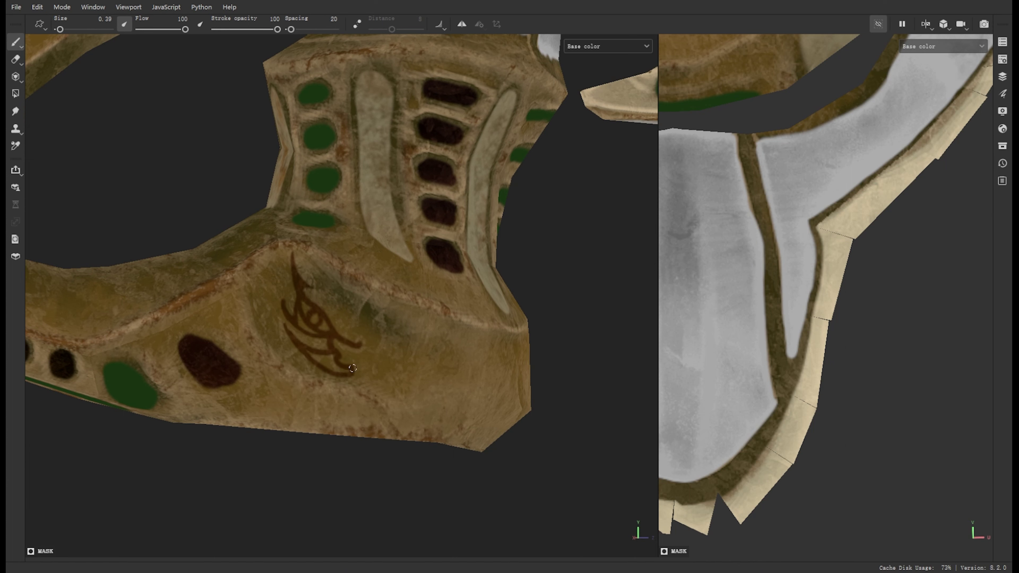
- Paint dark engraved ornaments on the gauntlet flank near the side spike, toggling the eraser
{"action": "left_click_drag", "start_coordinate": [424, 375], "coordinate": [369, 336], "text": "alt"}
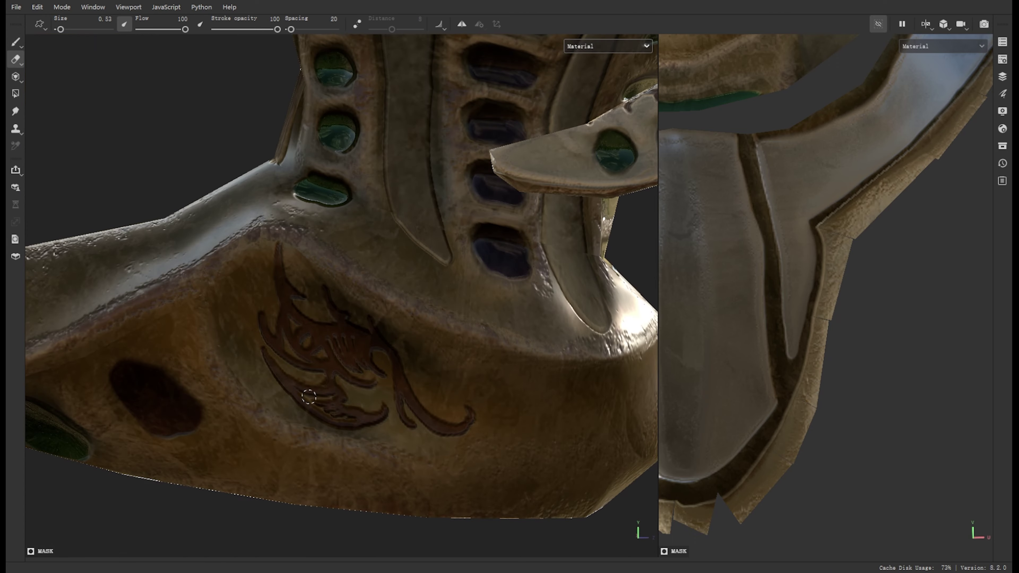
{"action": "key", "text": "e"}
{"action": "mouse_move", "coordinate": [233, 364]}
{"action": "left_mouse_down", "text": "alt"}
{"action": "mouse_move", "coordinate": [376, 423]}
{"action": "mouse_move", "coordinate": [435, 397]}
{"action": "mouse_move", "coordinate": [426, 355]}
{"action": "mouse_move", "coordinate": [505, 423]}
{"action": "mouse_move", "coordinate": [280, 451]}
{"action": "mouse_move", "coordinate": [324, 409]}
{"action": "mouse_move", "coordinate": [319, 359]}
{"action": "mouse_move", "coordinate": [424, 373]}
{"action": "left_mouse_up", "text": "alt"}
{"action": "key", "text": "1"}
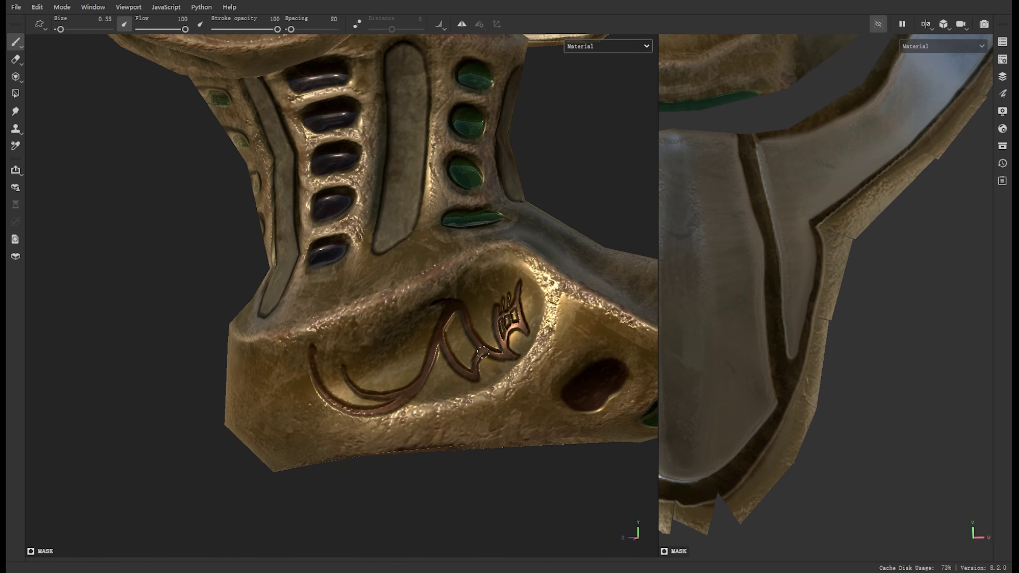
{"action": "mouse_move", "coordinate": [483, 353]}
{"action": "left_mouse_down", "text": "alt"}
{"action": "mouse_move", "coordinate": [197, 373]}
{"action": "mouse_move", "coordinate": [256, 379]}
{"action": "mouse_move", "coordinate": [319, 420]}
{"action": "mouse_move", "coordinate": [272, 339]}
{"action": "mouse_move", "coordinate": [337, 364]}
{"action": "mouse_move", "coordinate": [482, 251]}
{"action": "mouse_move", "coordinate": [579, 343]}
{"action": "mouse_move", "coordinate": [454, 376]}
{"action": "left_mouse_up", "text": "alt"}
{"action": "key", "text": "e"}
{"action": "key", "text": "b"}
- Refine the engraving on the long ribbed plate with the eraser, orbiting in close to check
{"action": "key", "text": "Tab"}
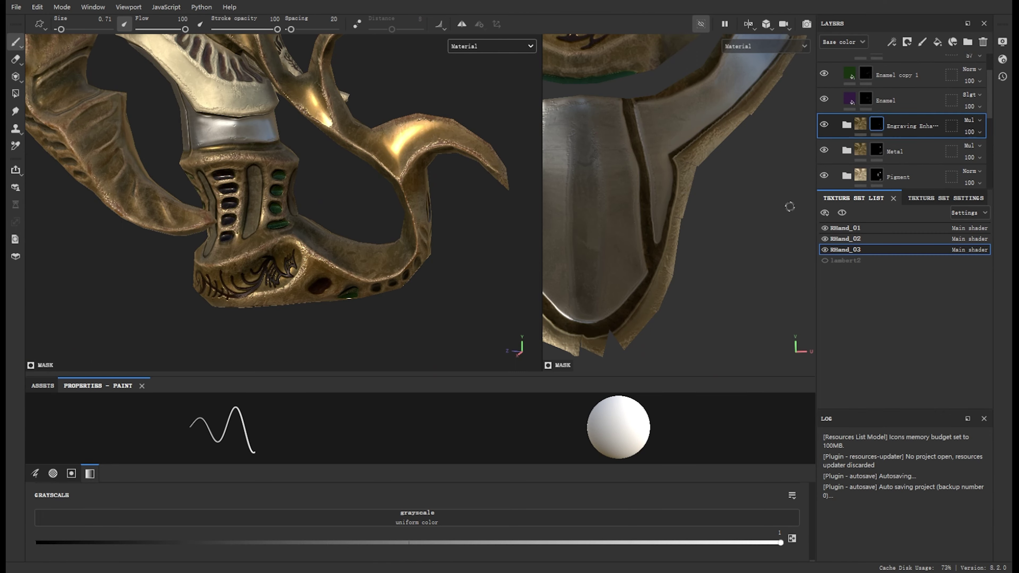
{"action": "key", "text": "e"}
{"action": "left_click_drag", "start_coordinate": [462, 200], "coordinate": [363, 162], "text": "alt"}
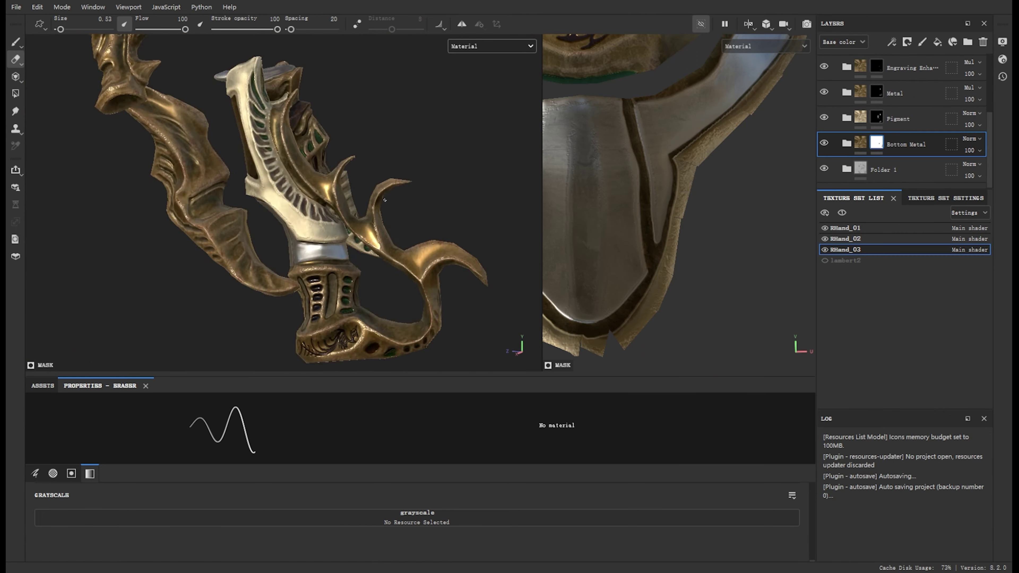
{"action": "left_click_drag", "start_coordinate": [455, 203], "coordinate": [881, 141], "text": "alt"}
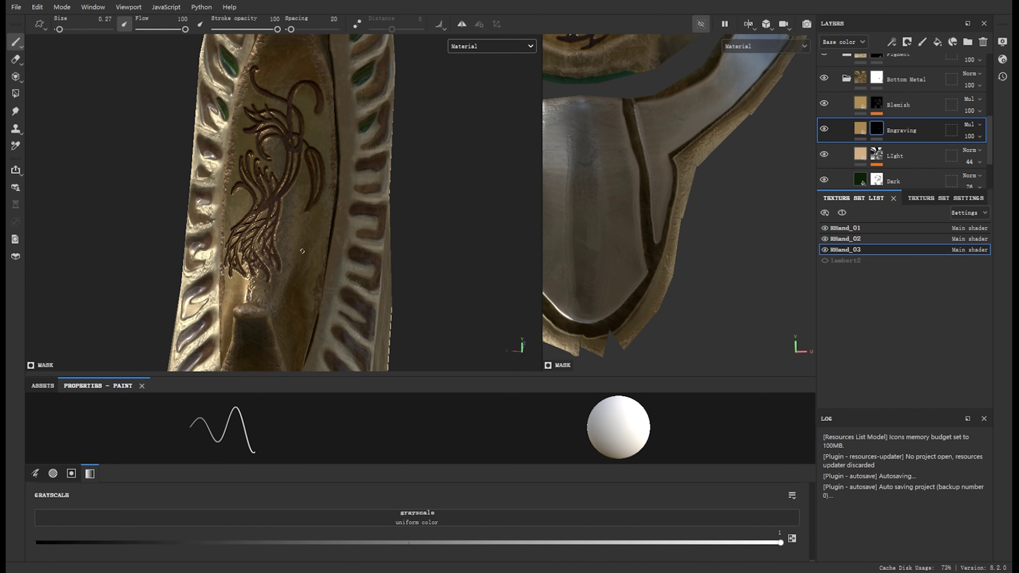
{"action": "left_click_drag", "start_coordinate": [302, 251], "coordinate": [232, 237], "text": "alt"}
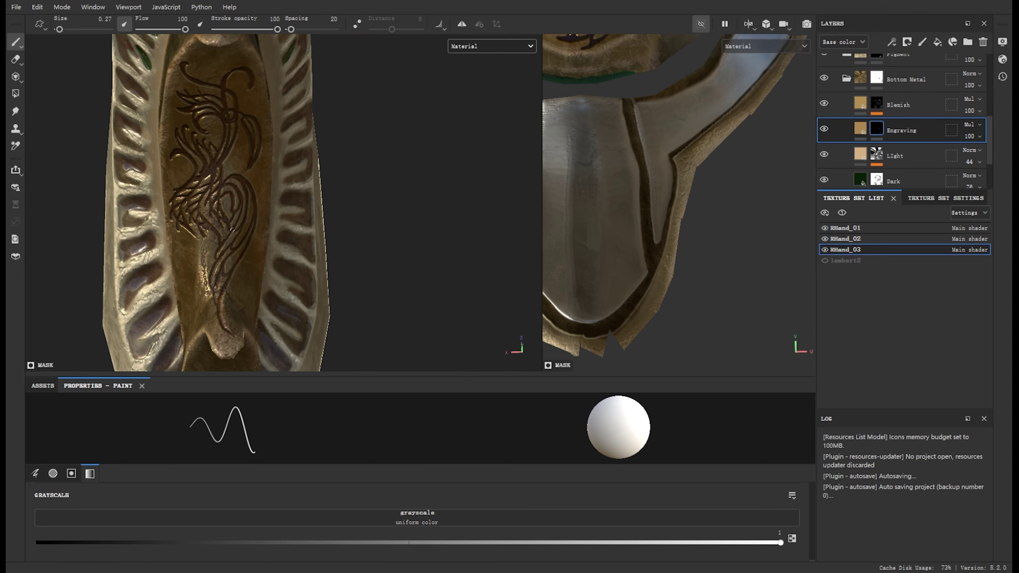
{"action": "mouse_move", "coordinate": [280, 299]}
{"action": "left_mouse_down", "text": "alt"}
{"action": "mouse_move", "coordinate": [69, 177]}
{"action": "mouse_move", "coordinate": [240, 281]}
{"action": "mouse_move", "coordinate": [424, 141]}
{"action": "mouse_move", "coordinate": [341, 246]}
{"action": "mouse_move", "coordinate": [409, 346]}
{"action": "mouse_move", "coordinate": [493, 201]}
{"action": "mouse_move", "coordinate": [348, 193]}
{"action": "left_mouse_up", "text": "alt"}
{"action": "key", "text": "Tab"}
- Paint leaf-like engraving strokes inside the loop and along the curved claw
{"action": "key", "text": "c"}
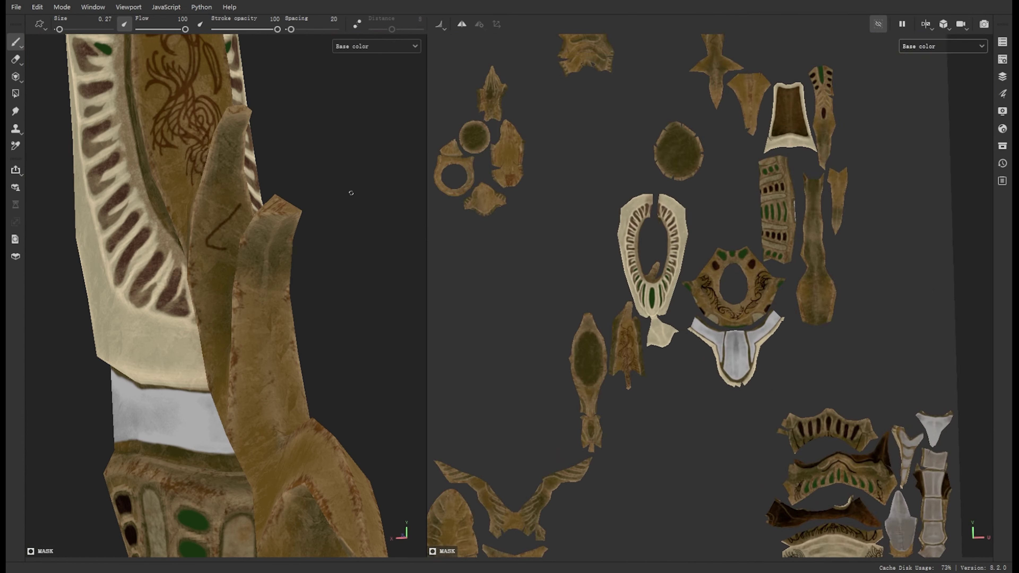
{"action": "scroll", "coordinate": [734, 218], "scroll_direction": "up", "scroll_amount": 5}
{"action": "scroll", "coordinate": [733, 218], "scroll_direction": "up", "scroll_amount": 3}
{"action": "mouse_move", "coordinate": [321, 281]}
{"action": "left_mouse_down", "text": "alt"}
{"action": "mouse_move", "coordinate": [291, 268]}
{"action": "mouse_move", "coordinate": [240, 381]}
{"action": "mouse_move", "coordinate": [281, 281]}
{"action": "mouse_move", "coordinate": [333, 397]}
{"action": "mouse_move", "coordinate": [341, 362]}
{"action": "left_mouse_up", "text": "alt"}
{"action": "left_click_drag", "start_coordinate": [341, 361], "coordinate": [349, 352], "text": "alt"}
{"action": "key", "text": "m"}
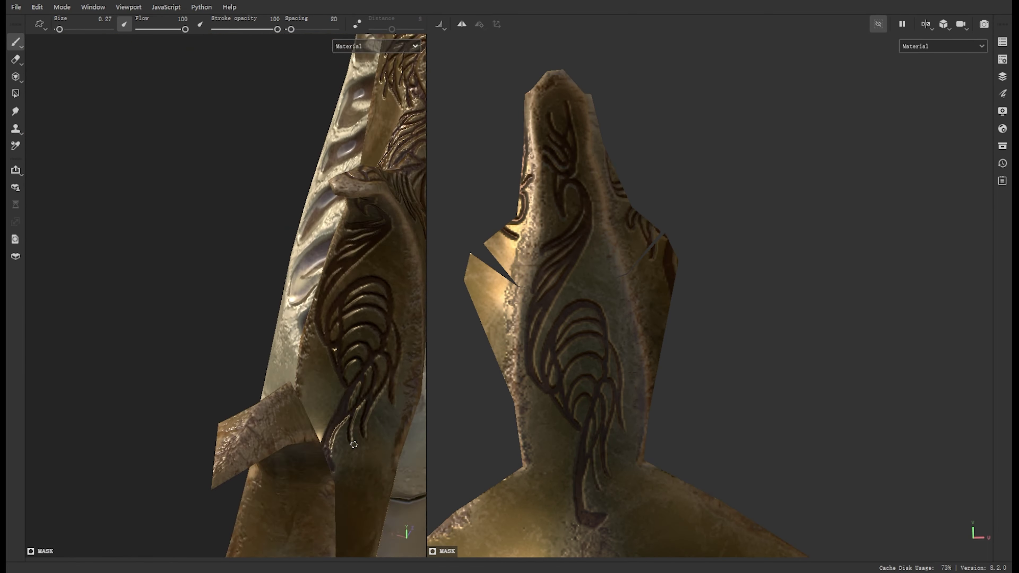
{"action": "left_click_drag", "start_coordinate": [347, 445], "coordinate": [329, 507], "text": "alt"}
{"action": "left_click_drag", "start_coordinate": [329, 508], "coordinate": [293, 362]}
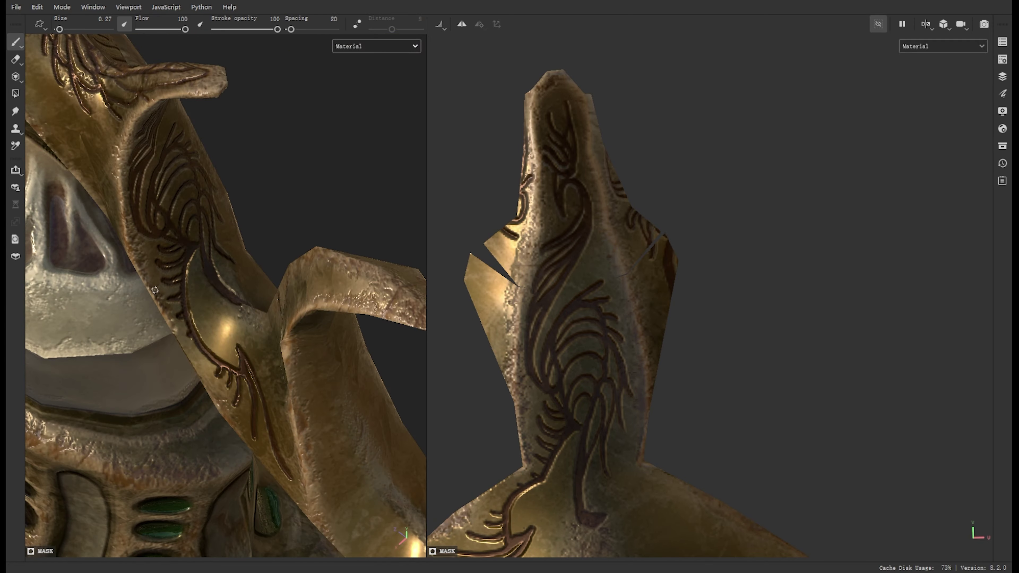
{"action": "left_click_drag", "start_coordinate": [224, 348], "coordinate": [273, 348], "text": "alt"}
{"action": "mouse_move", "coordinate": [270, 215]}
{"action": "left_mouse_down", "text": "alt"}
{"action": "mouse_move", "coordinate": [363, 277]}
{"action": "mouse_move", "coordinate": [458, 303]}
{"action": "left_mouse_up", "text": "alt"}
- Fill claw polygons with Polygon Fill, comparing base colour against the material view
{"action": "key", "text": "m"}
{"action": "key", "text": "4"}
{"action": "scroll", "coordinate": [648, 353], "scroll_direction": "up", "scroll_amount": 5}
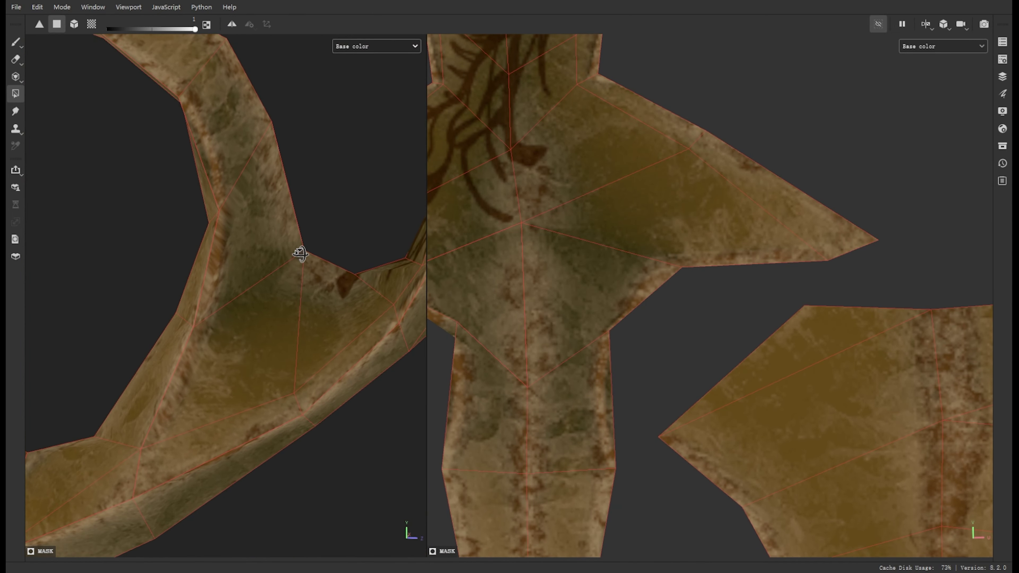
{"action": "key", "text": "1"}
{"action": "key", "text": "m"}
{"action": "mouse_move", "coordinate": [300, 254]}
{"action": "left_mouse_down", "text": "alt"}
{"action": "mouse_move", "coordinate": [126, 216]}
{"action": "mouse_move", "coordinate": [204, 293]}
{"action": "mouse_move", "coordinate": [217, 173]}
{"action": "mouse_move", "coordinate": [199, 162]}
{"action": "mouse_move", "coordinate": [209, 249]}
{"action": "mouse_move", "coordinate": [201, 329]}
{"action": "mouse_move", "coordinate": [221, 423]}
{"action": "mouse_move", "coordinate": [214, 347]}
{"action": "mouse_move", "coordinate": [197, 382]}
{"action": "left_mouse_up", "text": "alt"}
{"action": "scroll", "coordinate": [203, 292], "scroll_direction": "up", "scroll_amount": 5}
{"action": "key", "text": "m"}
- Engrave the horn and clean it up with the eraser, orbiting close to check
{"action": "mouse_move", "coordinate": [232, 443]}
{"action": "left_mouse_down", "text": "alt"}
{"action": "mouse_move", "coordinate": [243, 308]}
{"action": "mouse_move", "coordinate": [340, 237]}
{"action": "mouse_move", "coordinate": [171, 274]}
{"action": "left_mouse_up", "text": "alt"}
{"action": "key", "text": "m"}
{"action": "key", "text": "e"}
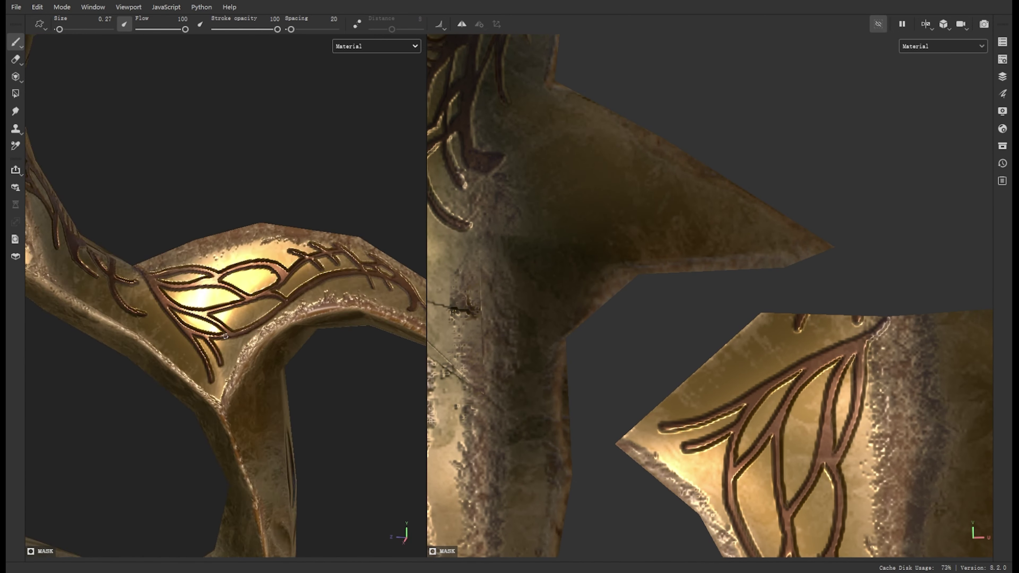
{"action": "mouse_move", "coordinate": [209, 254]}
{"action": "left_mouse_down", "text": "alt"}
{"action": "mouse_move", "coordinate": [371, 307]}
{"action": "mouse_move", "coordinate": [178, 344]}
{"action": "mouse_move", "coordinate": [241, 340]}
{"action": "left_mouse_up", "text": "alt"}
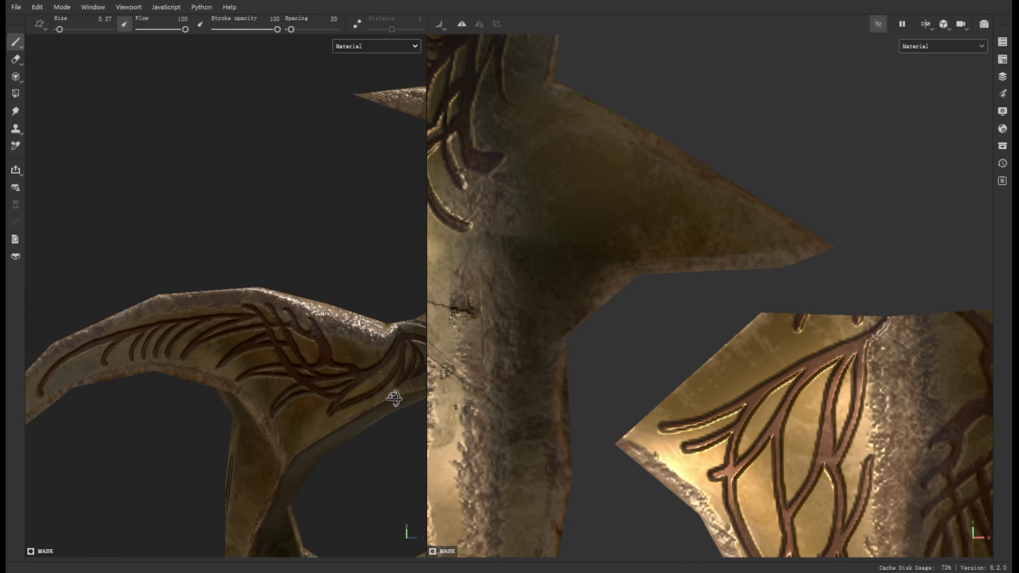
{"action": "mouse_move", "coordinate": [394, 398]}
{"action": "left_mouse_down", "text": "alt"}
{"action": "mouse_move", "coordinate": [277, 336]}
{"action": "mouse_move", "coordinate": [281, 241]}
{"action": "mouse_move", "coordinate": [557, 205]}
{"action": "mouse_move", "coordinate": [241, 301]}
{"action": "mouse_move", "coordinate": [138, 388]}
{"action": "left_mouse_up", "text": "alt"}
{"action": "key", "text": "e"}
- Widen the 3D viewport and paint the dark engraved ornament down the boot toe
{"action": "scroll", "coordinate": [138, 388], "scroll_direction": "down", "scroll_amount": 5}
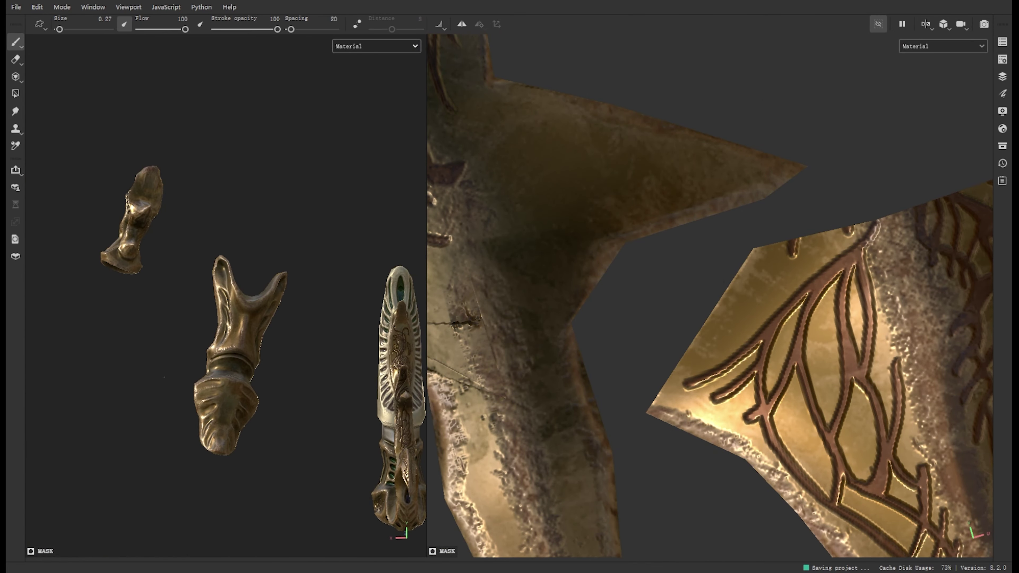
{"action": "left_click_drag", "start_coordinate": [427, 281], "coordinate": [938, 281]}
{"action": "mouse_move", "coordinate": [482, 282]}
{"action": "left_mouse_down", "text": "alt"}
{"action": "mouse_move", "coordinate": [321, 283]}
{"action": "mouse_move", "coordinate": [84, 234]}
{"action": "mouse_move", "coordinate": [442, 443]}
{"action": "mouse_move", "coordinate": [374, 309]}
{"action": "mouse_move", "coordinate": [675, 437]}
{"action": "mouse_move", "coordinate": [395, 289]}
{"action": "mouse_move", "coordinate": [389, 262]}
{"action": "mouse_move", "coordinate": [509, 351]}
{"action": "mouse_move", "coordinate": [361, 359]}
{"action": "mouse_move", "coordinate": [447, 439]}
{"action": "mouse_move", "coordinate": [399, 456]}
{"action": "left_mouse_up", "text": "alt"}
{"action": "scroll", "coordinate": [321, 283], "scroll_direction": "up", "scroll_amount": 5}
{"action": "key", "text": "e"}
{"action": "key", "text": "b"}
{"action": "scroll", "coordinate": [447, 438], "scroll_direction": "up", "scroll_amount": 3}
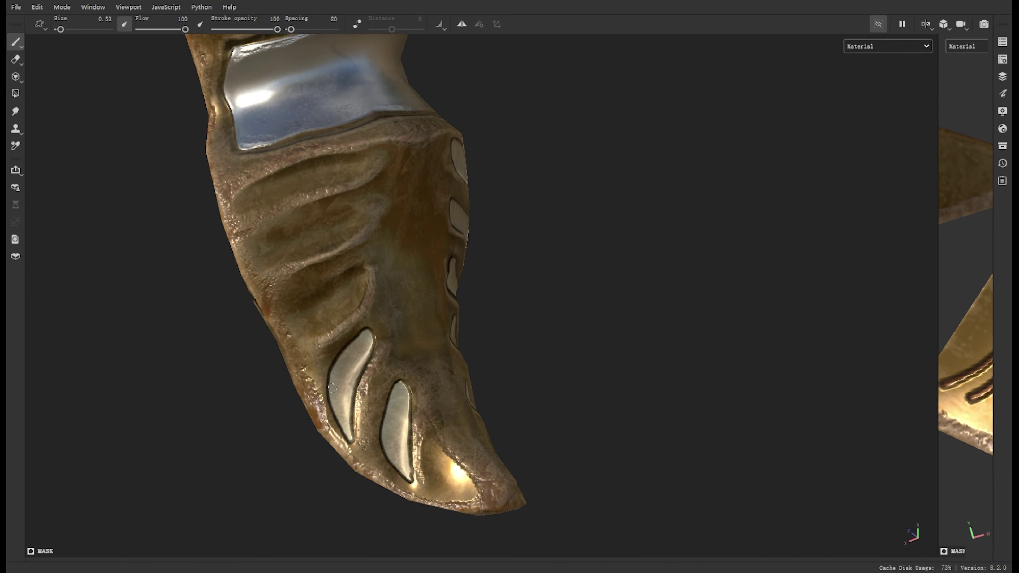
{"action": "left_click_drag", "start_coordinate": [359, 291], "coordinate": [341, 278], "text": "alt"}
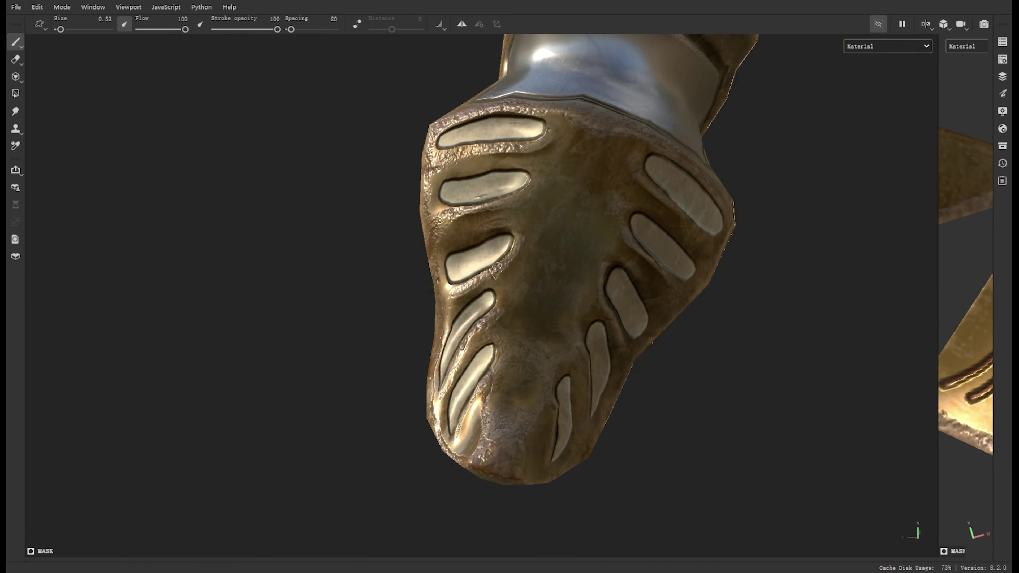
- Add green enamel lines beside the engraving with a finer brush, checking from the side
{"action": "scroll", "coordinate": [339, 275], "scroll_direction": "down", "scroll_amount": 3}
{"action": "scroll", "coordinate": [338, 275], "scroll_direction": "up", "scroll_amount": 3}
{"action": "scroll", "coordinate": [607, 236], "scroll_direction": "up", "scroll_amount": 2}
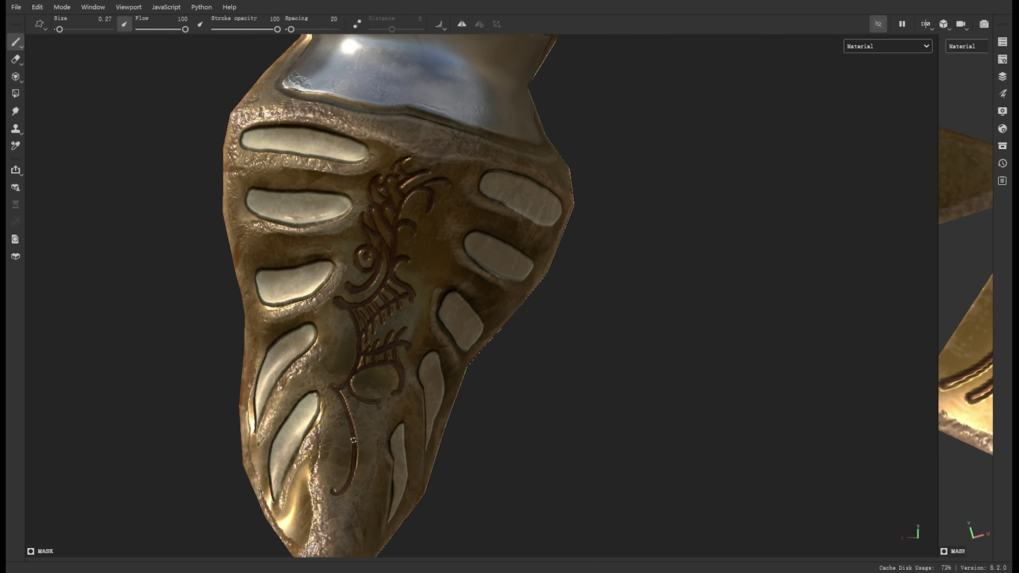
{"action": "left_click_drag", "start_coordinate": [346, 390], "coordinate": [425, 275], "text": "alt"}
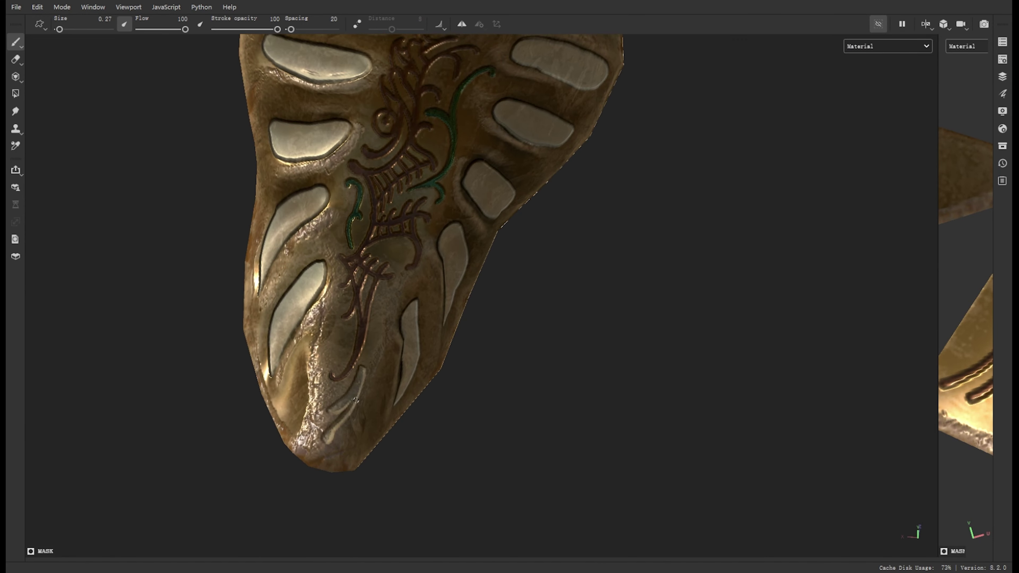
{"action": "key", "text": "p"}
{"action": "left_click_drag", "start_coordinate": [383, 343], "coordinate": [402, 376], "text": "alt"}
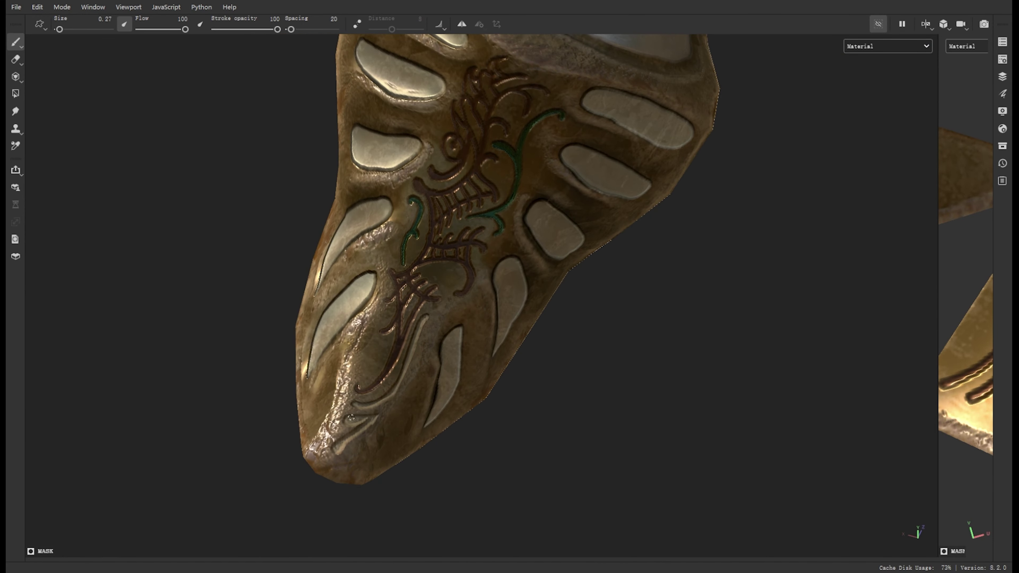
{"action": "mouse_move", "coordinate": [351, 418]}
{"action": "left_mouse_down", "text": "alt"}
{"action": "mouse_move", "coordinate": [360, 381]}
{"action": "mouse_move", "coordinate": [342, 358]}
{"action": "left_mouse_up", "text": "alt"}
{"action": "key", "text": "p"}
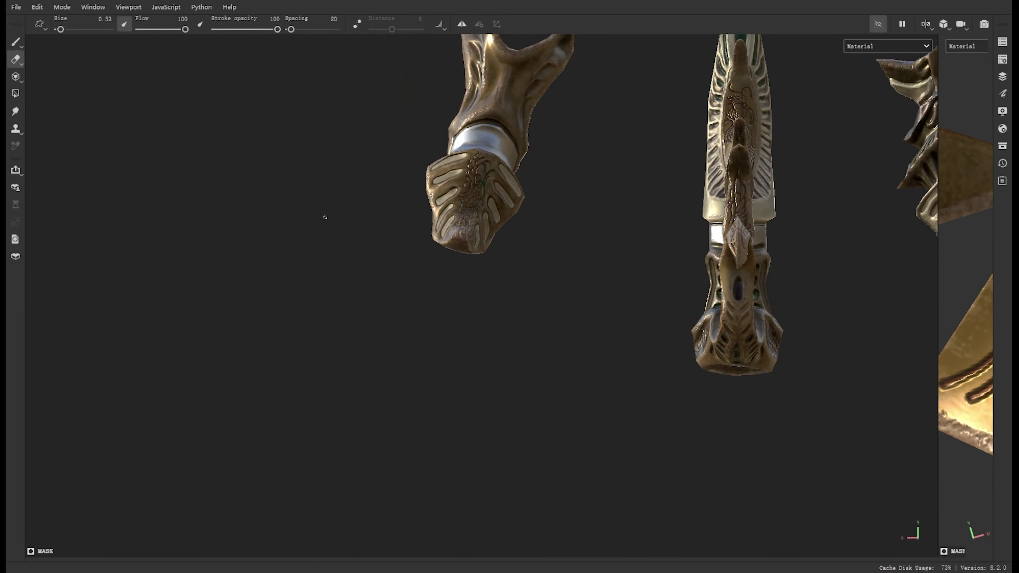
{"action": "key", "text": "Tab"}
- Hide the panels and orbit the boot to the ornament area above the silver band
{"action": "left_click_drag", "start_coordinate": [125, 245], "coordinate": [281, 201], "text": "alt"}
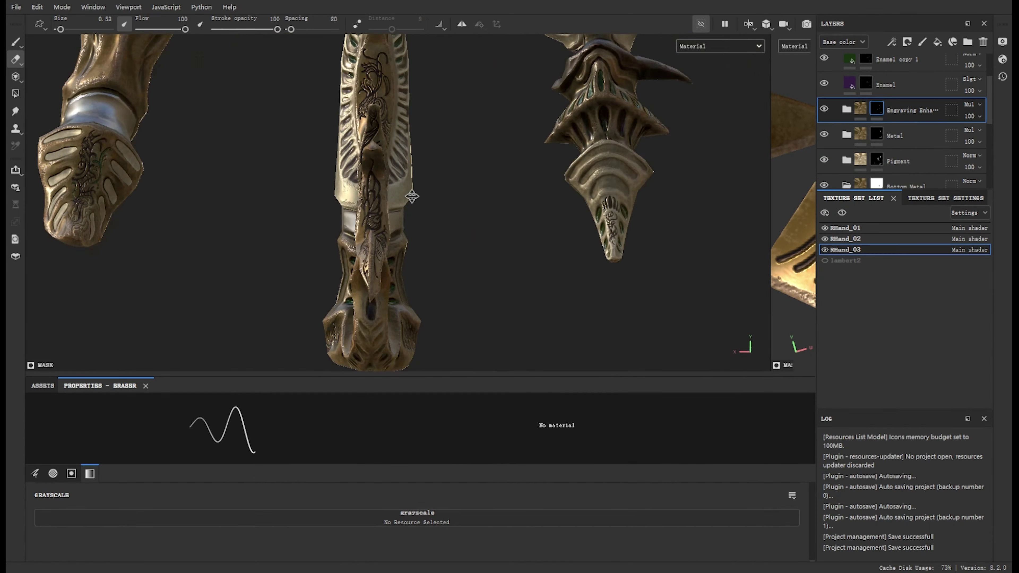
{"action": "scroll", "coordinate": [402, 201], "scroll_direction": "up", "scroll_amount": 5}
{"action": "key", "text": "Tab"}
{"action": "key", "text": "p"}
{"action": "mouse_move", "coordinate": [633, 184]}
{"action": "left_mouse_down", "text": "alt"}
{"action": "mouse_move", "coordinate": [580, 314]}
{"action": "mouse_move", "coordinate": [537, 164]}
{"action": "mouse_move", "coordinate": [671, 331]}
{"action": "mouse_move", "coordinate": [245, 428]}
{"action": "mouse_move", "coordinate": [496, 205]}
{"action": "mouse_move", "coordinate": [714, 387]}
{"action": "mouse_move", "coordinate": [542, 355]}
{"action": "mouse_move", "coordinate": [622, 280]}
{"action": "left_mouse_up", "text": "alt"}
{"action": "mouse_move", "coordinate": [540, 375]}
{"action": "left_mouse_down", "text": "alt"}
{"action": "mouse_move", "coordinate": [427, 341]}
{"action": "mouse_move", "coordinate": [401, 360]}
{"action": "mouse_move", "coordinate": [166, 259]}
{"action": "mouse_move", "coordinate": [283, 333]}
{"action": "left_mouse_up", "text": "alt"}
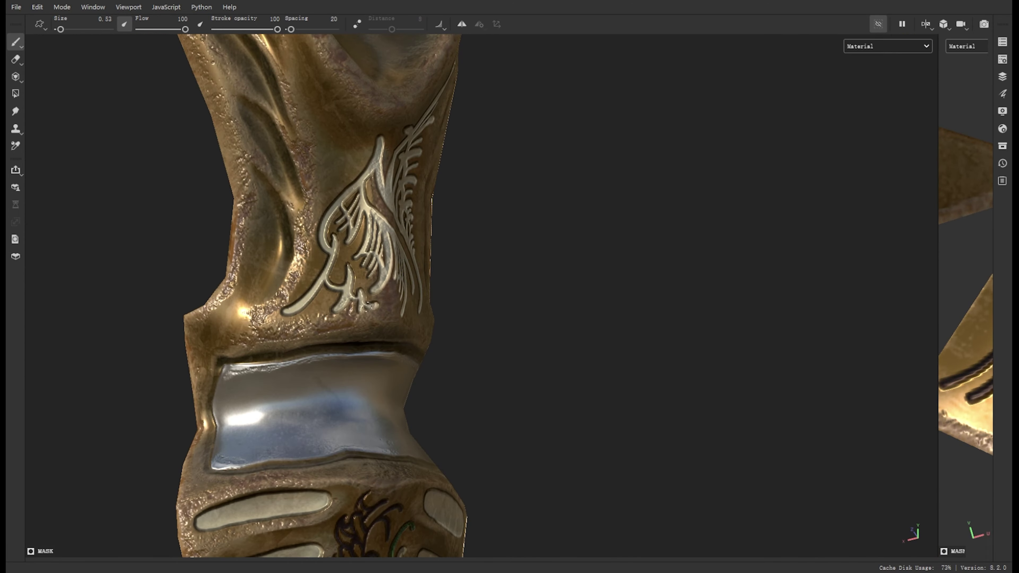
{"action": "mouse_move", "coordinate": [367, 304]}
{"action": "left_mouse_down", "text": "alt"}
{"action": "mouse_move", "coordinate": [421, 284]}
{"action": "mouse_move", "coordinate": [362, 281]}
{"action": "mouse_move", "coordinate": [349, 303]}
{"action": "left_mouse_up", "text": "alt"}
{"action": "mouse_move", "coordinate": [313, 254]}
{"action": "left_mouse_down", "text": "alt"}
{"action": "mouse_move", "coordinate": [321, 296]}
{"action": "mouse_move", "coordinate": [899, 459]}
{"action": "mouse_move", "coordinate": [641, 406]}
{"action": "mouse_move", "coordinate": [521, 361]}
{"action": "mouse_move", "coordinate": [642, 381]}
{"action": "mouse_move", "coordinate": [521, 353]}
{"action": "mouse_move", "coordinate": [685, 346]}
{"action": "mouse_move", "coordinate": [605, 382]}
{"action": "mouse_move", "coordinate": [562, 346]}
{"action": "mouse_move", "coordinate": [535, 321]}
{"action": "mouse_move", "coordinate": [540, 226]}
{"action": "mouse_move", "coordinate": [388, 319]}
{"action": "mouse_move", "coordinate": [500, 312]}
{"action": "mouse_move", "coordinate": [503, 282]}
{"action": "mouse_move", "coordinate": [435, 254]}
{"action": "mouse_move", "coordinate": [290, 140]}
{"action": "left_mouse_up", "text": "alt"}
- Paint the pale feather engraving with eraser touch-ups, then set Polygon Fill and 3D/2D split
{"action": "key", "text": "p"}
{"action": "key", "text": "e"}
{"action": "key", "text": "p"}
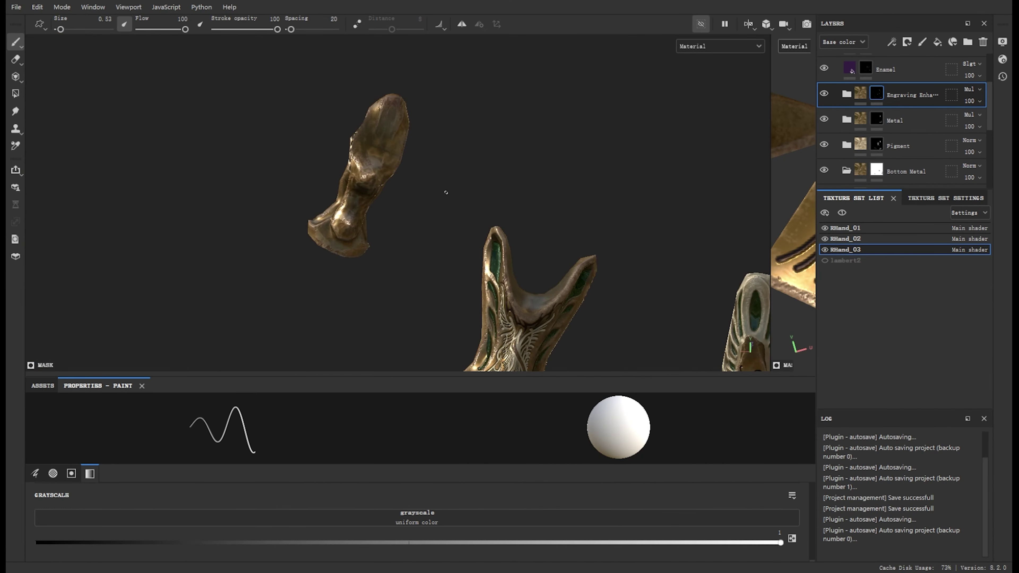
{"action": "key", "text": "4"}
{"action": "key", "text": "Tab"}
{"action": "key", "text": "F1"}
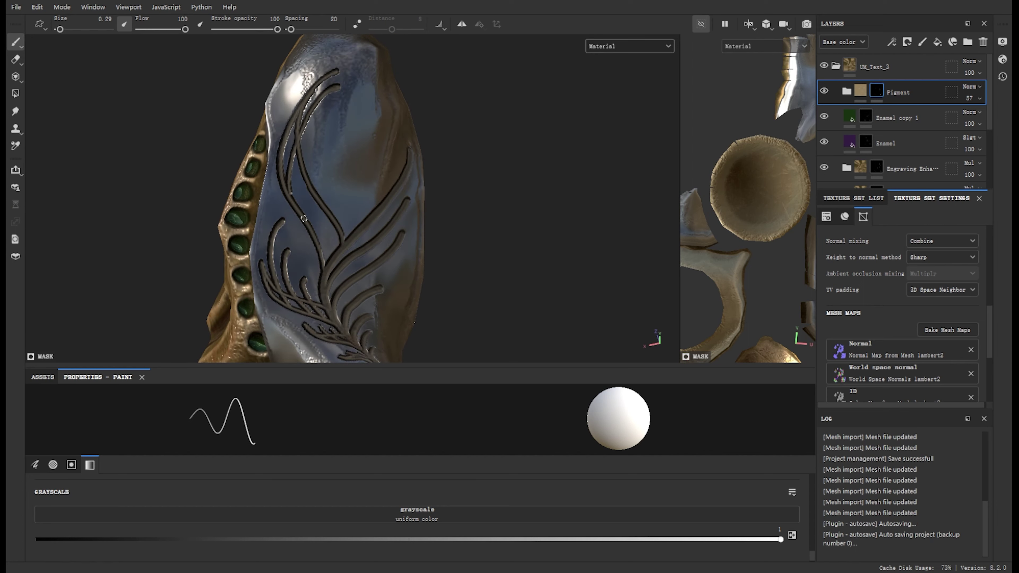
- Orbit the engraved silver plate and gold cuff to check the green enamel strip along the rim
{"action": "left_click_drag", "start_coordinate": [328, 269], "coordinate": [369, 208], "text": "alt"}
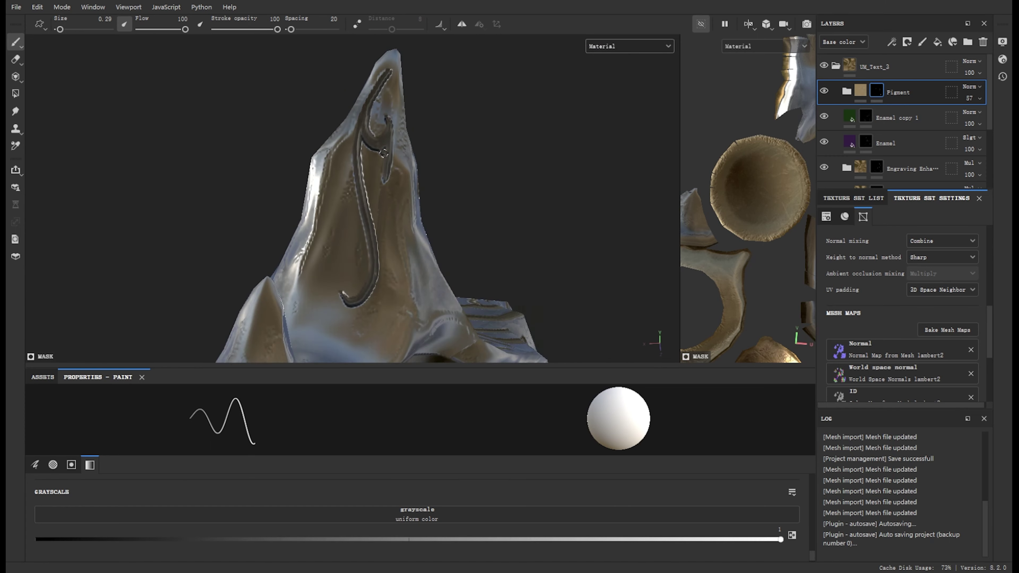
{"action": "left_click_drag", "start_coordinate": [421, 257], "coordinate": [472, 205], "text": "alt"}
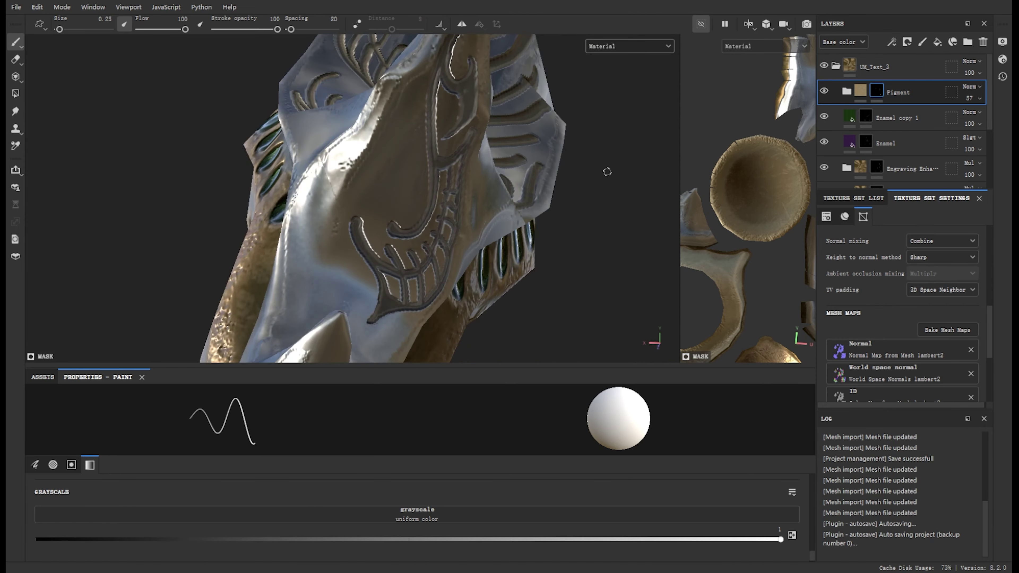
{"action": "left_click_drag", "start_coordinate": [373, 209], "coordinate": [311, 175], "text": "alt"}
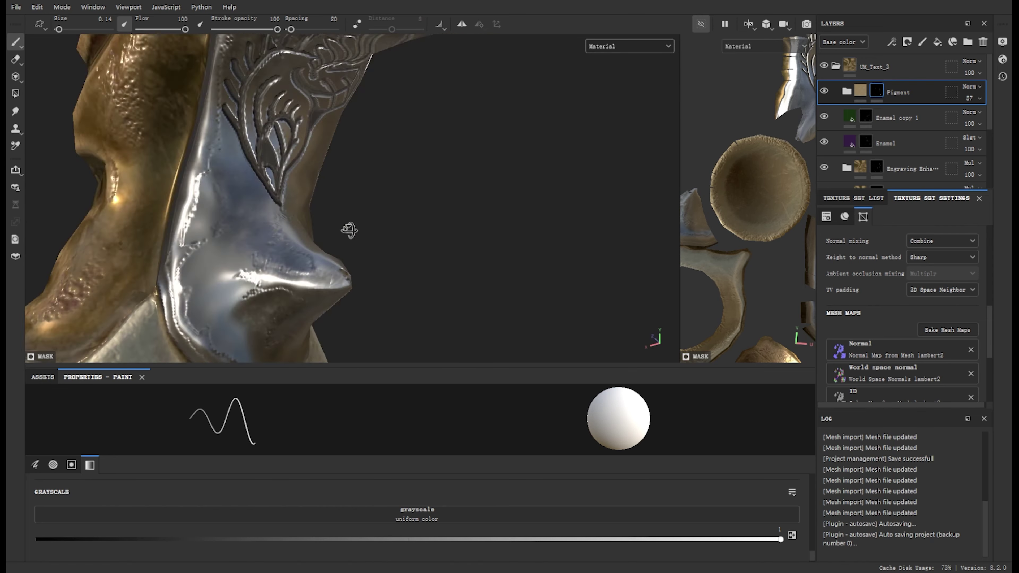
{"action": "left_click_drag", "start_coordinate": [247, 209], "coordinate": [280, 332], "text": "alt"}
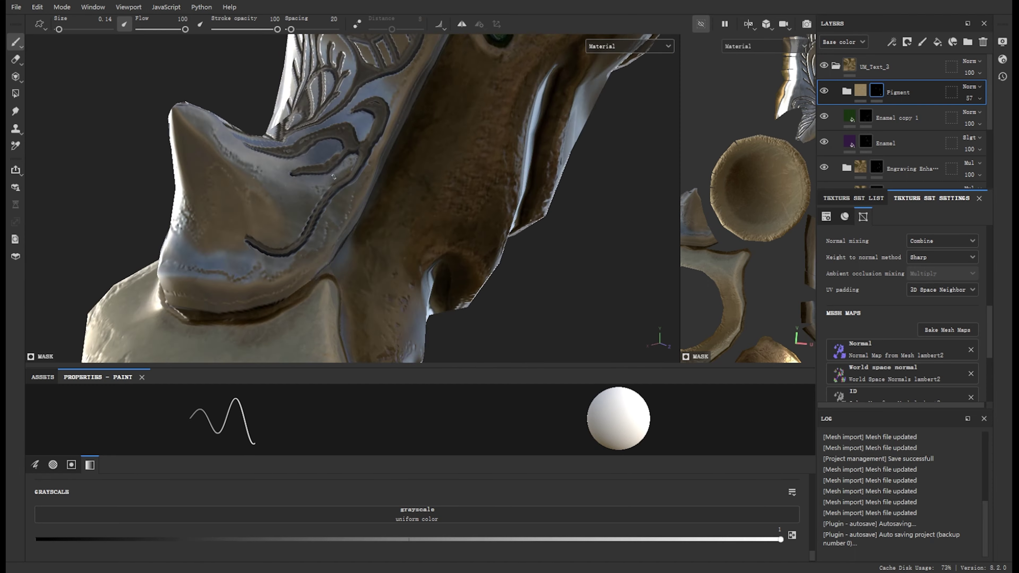
{"action": "left_click_drag", "start_coordinate": [236, 262], "coordinate": [137, 277], "text": "alt"}
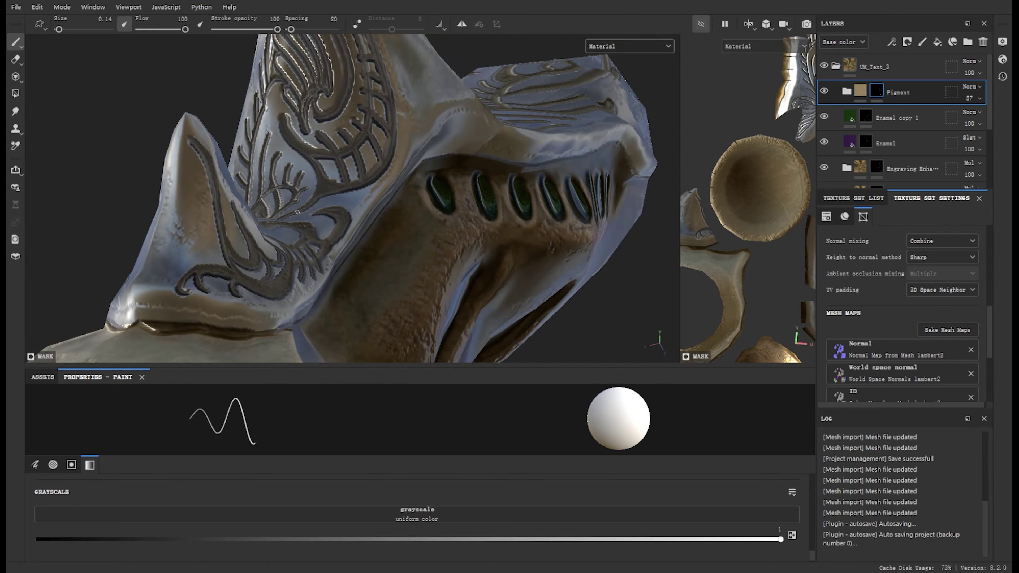
{"action": "left_click_drag", "start_coordinate": [316, 256], "coordinate": [300, 249], "text": "alt"}
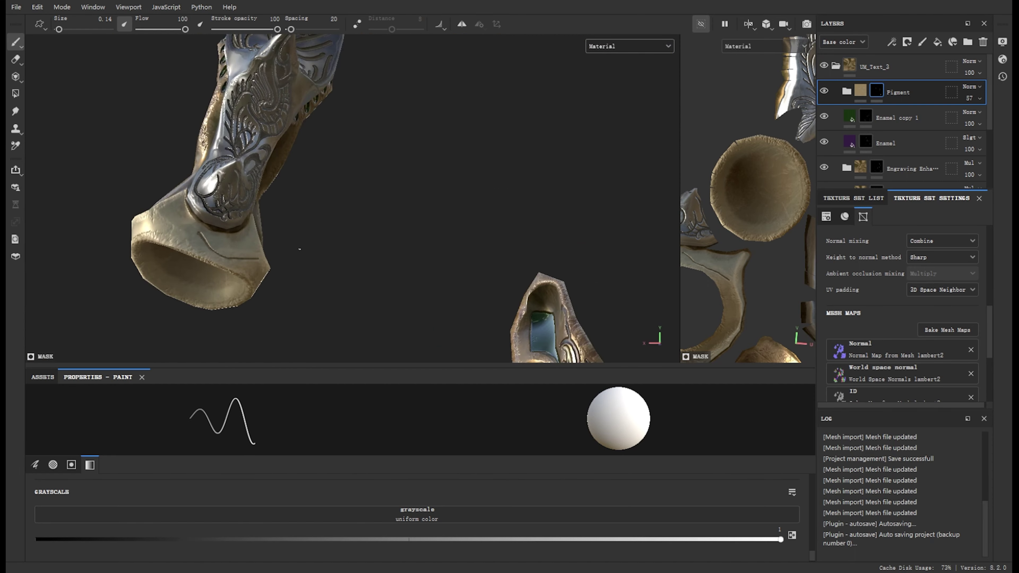
{"action": "mouse_move", "coordinate": [213, 245]}
{"action": "left_mouse_down", "text": "alt"}
{"action": "mouse_move", "coordinate": [211, 204]}
{"action": "mouse_move", "coordinate": [377, 132]}
{"action": "left_mouse_up", "text": "alt"}
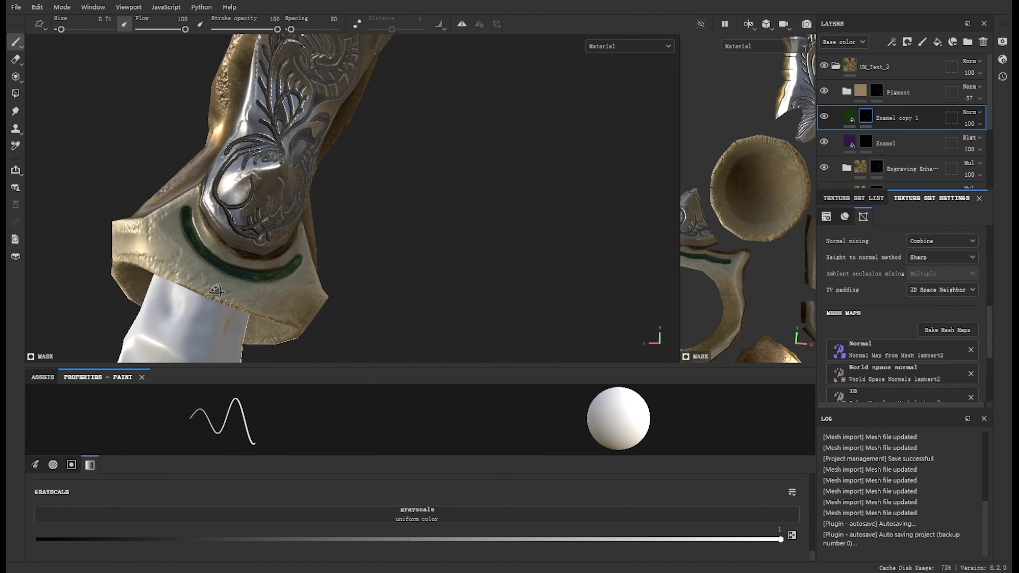
{"action": "key", "text": "2"}
{"action": "mouse_move", "coordinate": [609, 148]}
{"action": "left_mouse_down", "text": "alt"}
{"action": "mouse_move", "coordinate": [401, 160]}
{"action": "mouse_move", "coordinate": [384, 306]}
{"action": "left_mouse_up", "text": "alt"}
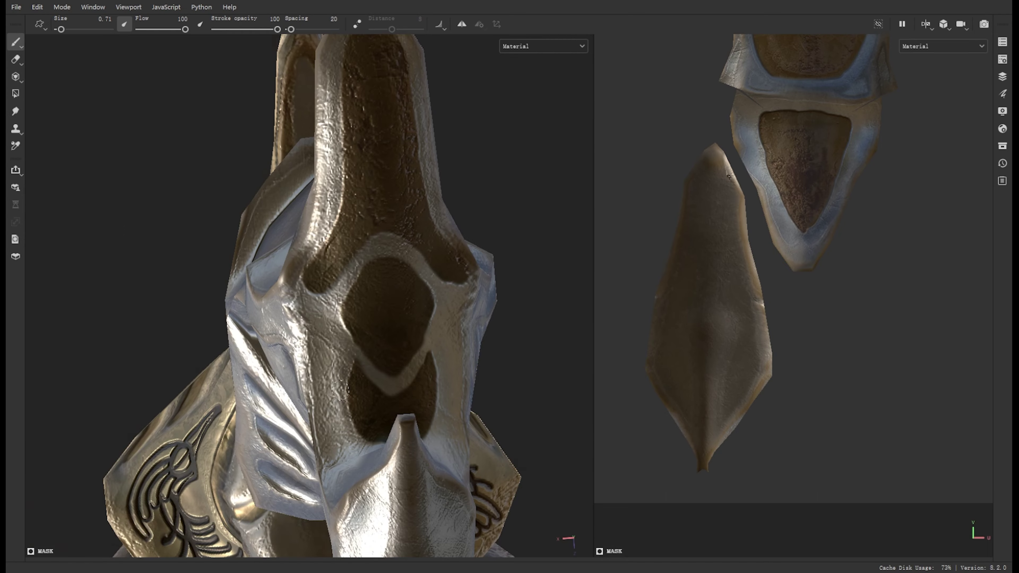
- Inspect the spiked tail plate in base colour view and refine its pattern with brush and eraser
{"action": "left_click_drag", "start_coordinate": [341, 389], "coordinate": [508, 313], "text": "alt"}
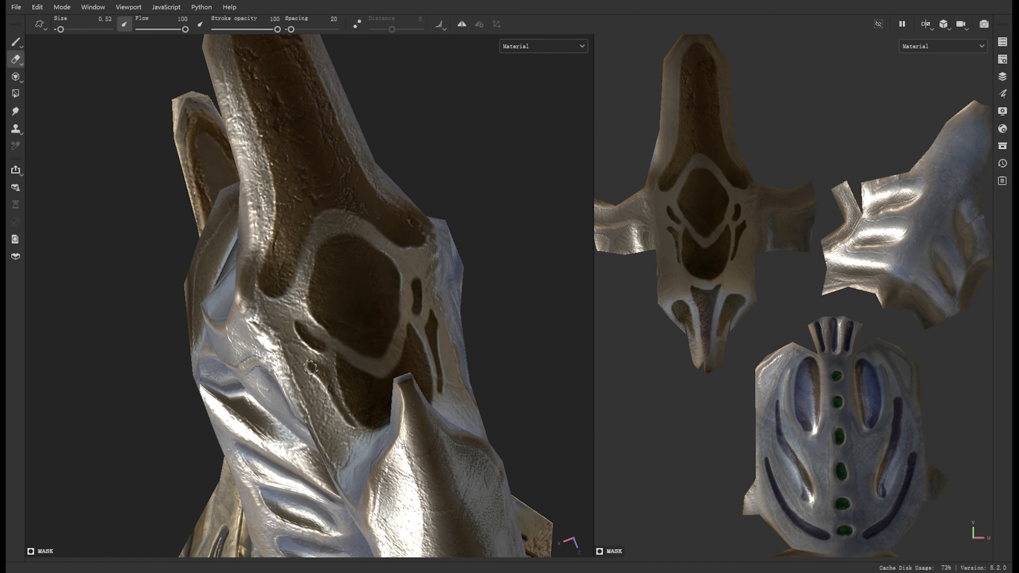
{"action": "mouse_move", "coordinate": [311, 367]}
{"action": "left_mouse_down", "text": "alt"}
{"action": "mouse_move", "coordinate": [350, 341]}
{"action": "mouse_move", "coordinate": [343, 399]}
{"action": "left_mouse_up", "text": "alt"}
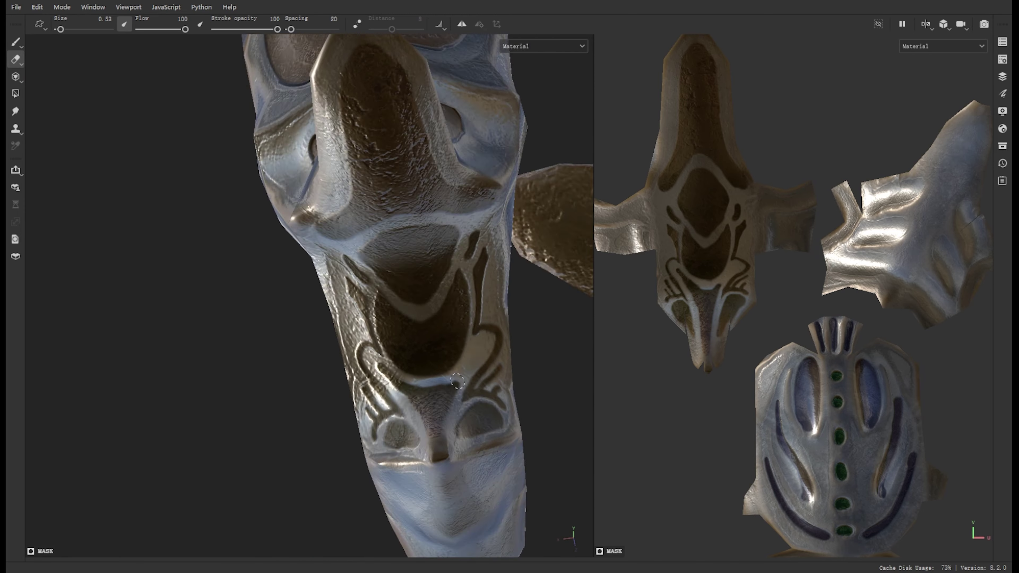
{"action": "mouse_move", "coordinate": [373, 486]}
{"action": "left_mouse_down", "text": "alt"}
{"action": "mouse_move", "coordinate": [444, 229]}
{"action": "mouse_move", "coordinate": [544, 55]}
{"action": "mouse_move", "coordinate": [372, 301]}
{"action": "left_mouse_up", "text": "alt"}
{"action": "key", "text": "c"}
{"action": "key", "text": "m"}
{"action": "key", "text": "c"}
{"action": "key", "text": "p"}
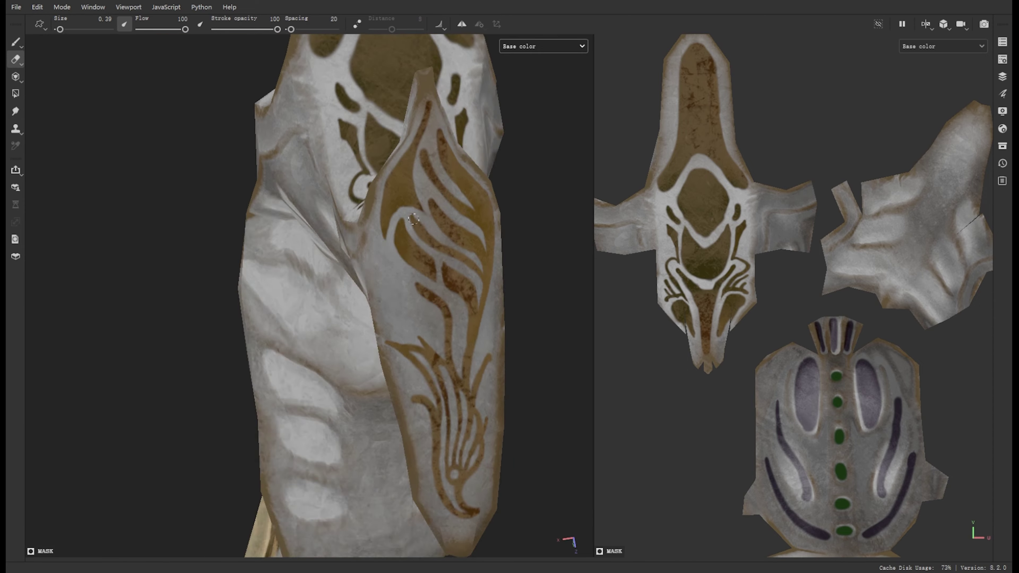
{"action": "key", "text": "e"}
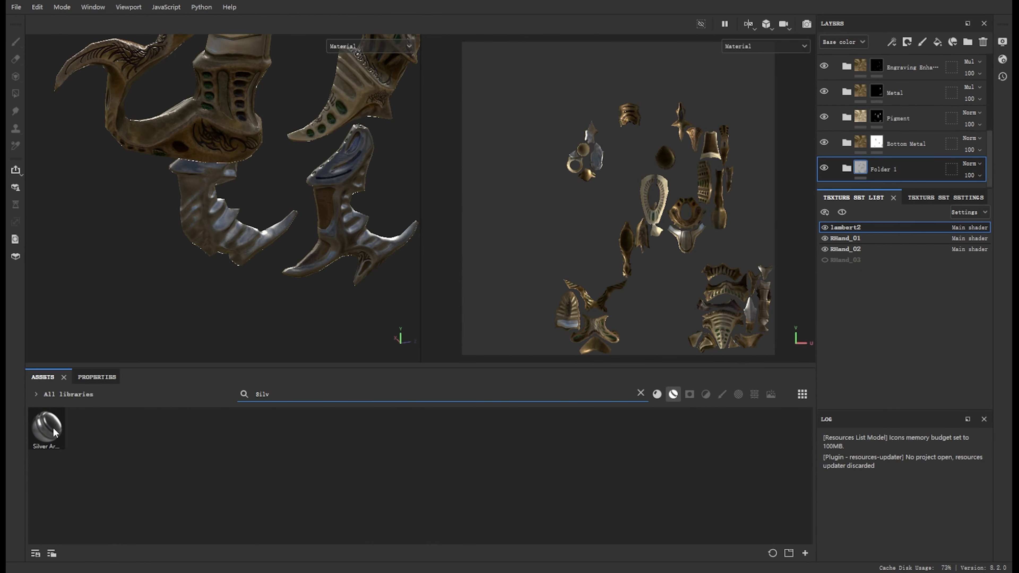
- Switch to the RHand_01 texture set, select Bottom Metal, and hide the side panels
{"action": "left_click", "coordinate": [843, 238]}
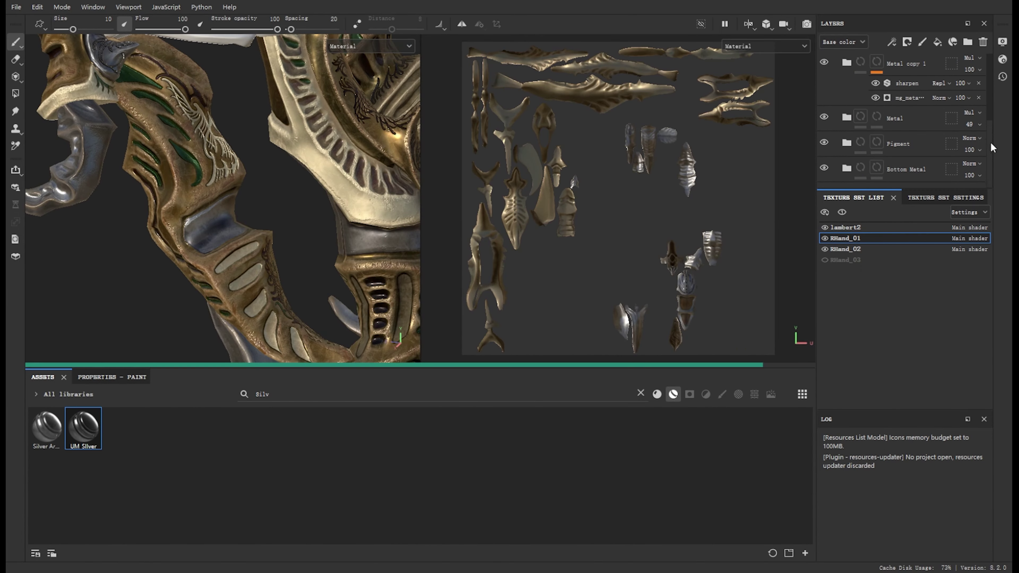
{"action": "left_click_drag", "start_coordinate": [325, 236], "coordinate": [510, 256], "text": "alt"}
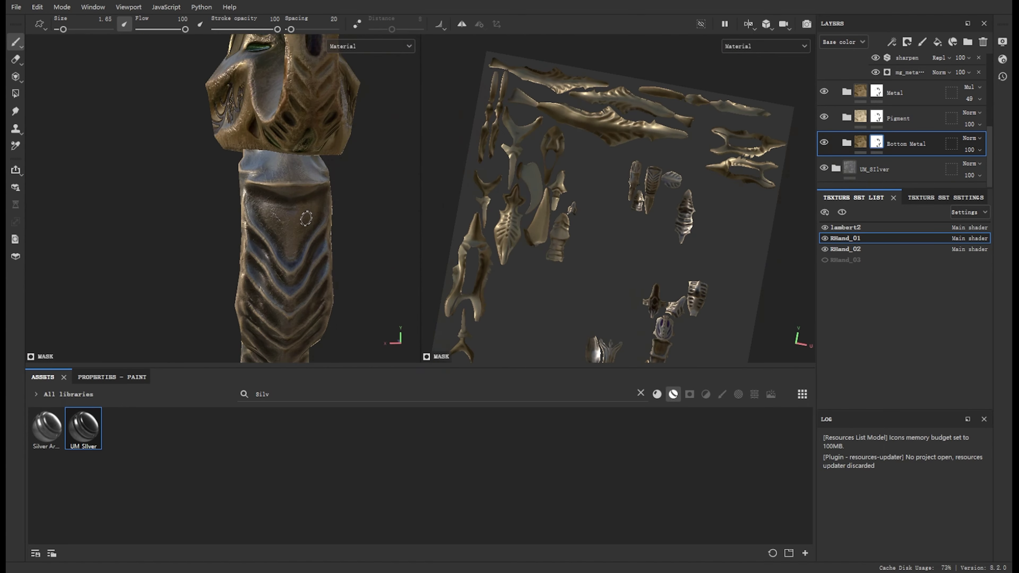
{"action": "left_click", "coordinate": [928, 163]}
{"action": "key", "text": "Tab"}
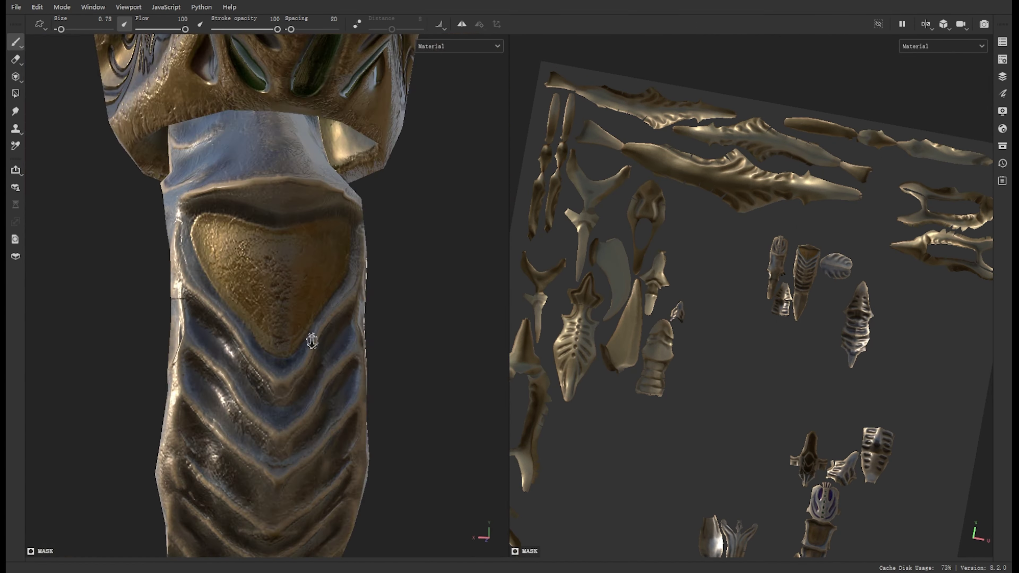
{"action": "right_click_drag", "start_coordinate": [312, 342], "coordinate": [257, 417], "text": "alt"}
{"action": "mouse_move", "coordinate": [257, 417]}
{"action": "left_mouse_down", "text": "alt"}
{"action": "mouse_move", "coordinate": [353, 273]}
{"action": "mouse_move", "coordinate": [251, 268]}
{"action": "mouse_move", "coordinate": [280, 307]}
{"action": "mouse_move", "coordinate": [289, 198]}
{"action": "mouse_move", "coordinate": [174, 271]}
{"action": "left_mouse_up", "text": "alt"}
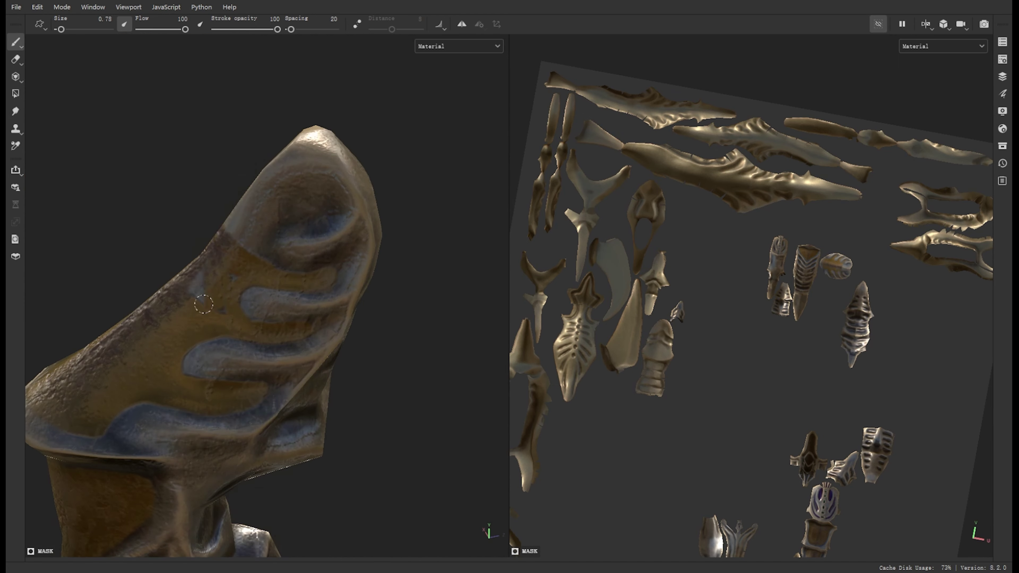
- Erase and paint the engraved ornament on the pointed plate
{"action": "left_click_drag", "start_coordinate": [203, 304], "coordinate": [154, 258], "text": "alt"}
{"action": "scroll", "coordinate": [164, 300], "scroll_direction": "up", "scroll_amount": 5}
{"action": "left_click_drag", "start_coordinate": [163, 301], "coordinate": [85, 284], "text": "alt"}
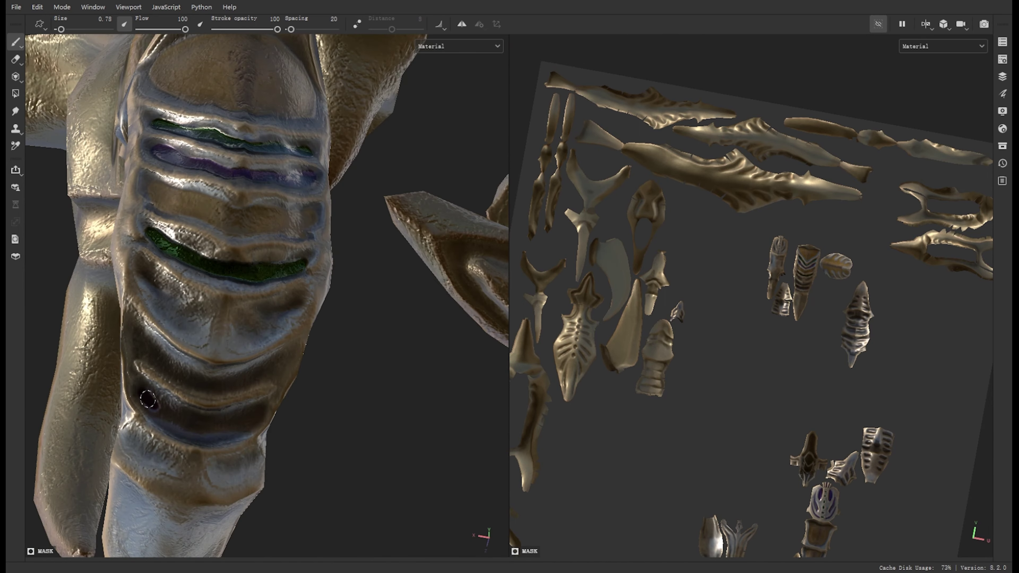
{"action": "mouse_move", "coordinate": [161, 281]}
{"action": "left_mouse_down", "text": "alt"}
{"action": "mouse_move", "coordinate": [197, 362]}
{"action": "mouse_move", "coordinate": [336, 390]}
{"action": "left_mouse_up", "text": "alt"}
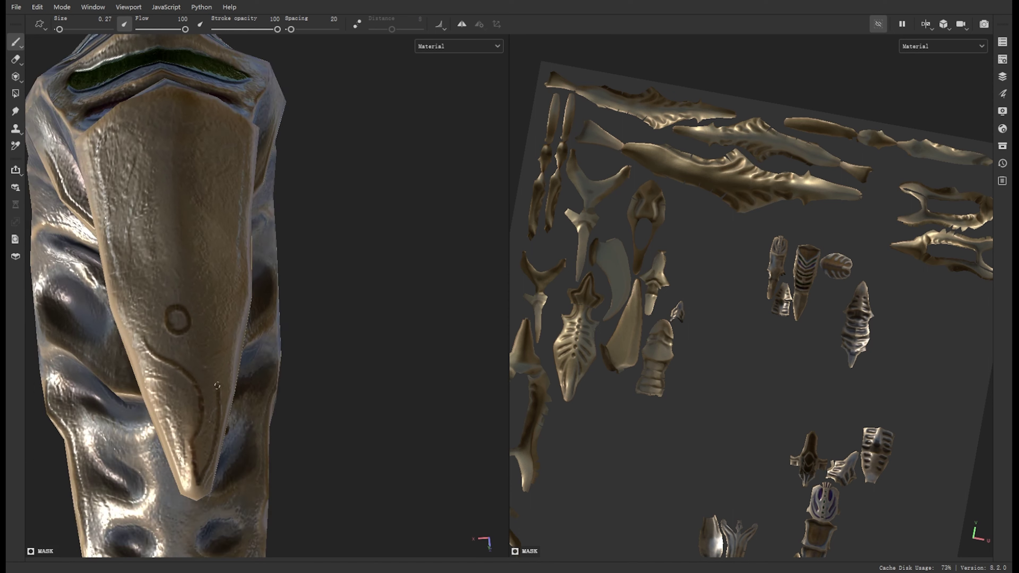
{"action": "mouse_move", "coordinate": [227, 297]}
{"action": "left_mouse_down", "text": "alt"}
{"action": "mouse_move", "coordinate": [104, 207]}
{"action": "mouse_move", "coordinate": [203, 262]}
{"action": "mouse_move", "coordinate": [329, 277]}
{"action": "mouse_move", "coordinate": [317, 218]}
{"action": "mouse_move", "coordinate": [309, 225]}
{"action": "left_mouse_up", "text": "alt"}
{"action": "key", "text": "e"}
{"action": "right_click_drag", "start_coordinate": [309, 225], "coordinate": [300, 235]}
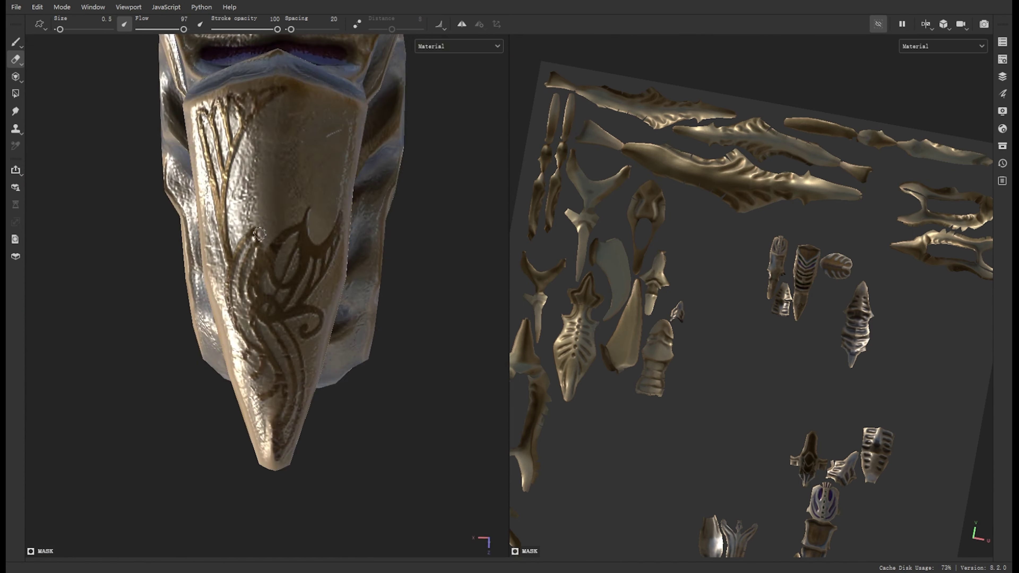
{"action": "left_click_drag", "start_coordinate": [301, 235], "coordinate": [152, 248], "text": "alt"}
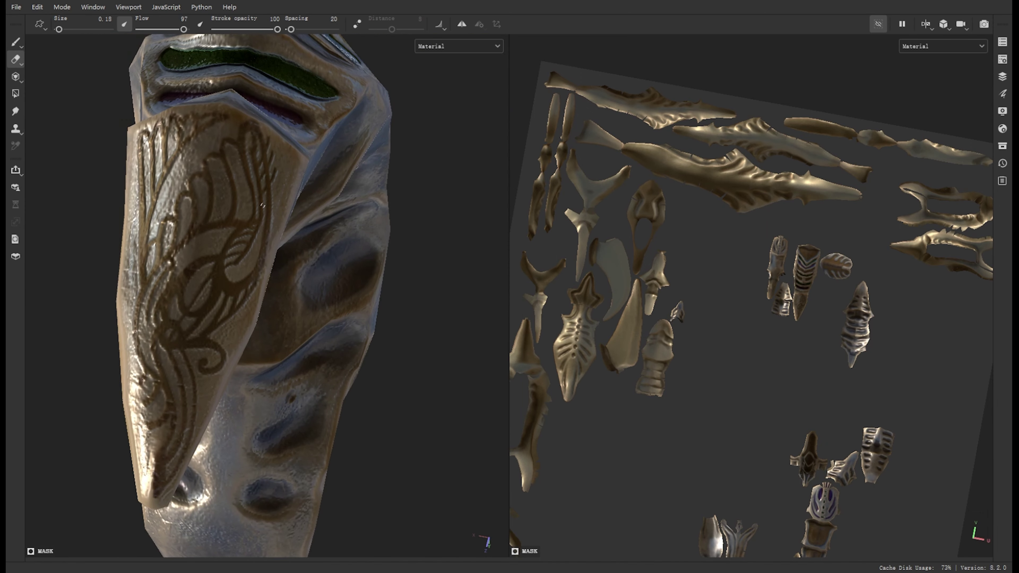
{"action": "right_click_drag", "start_coordinate": [160, 249], "coordinate": [152, 249]}
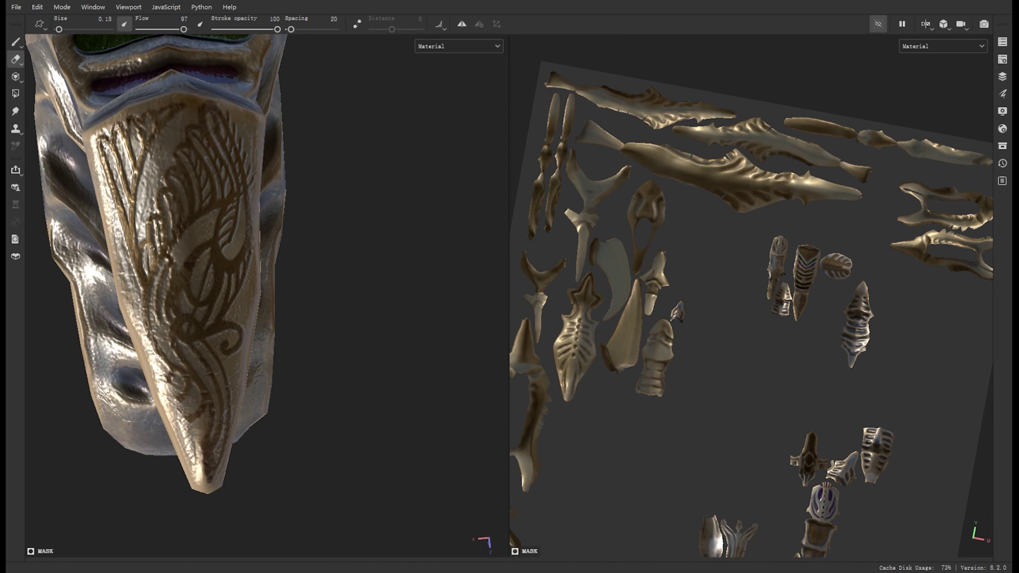
{"action": "mouse_move", "coordinate": [152, 248]}
{"action": "left_mouse_down", "text": "alt"}
{"action": "mouse_move", "coordinate": [282, 225]}
{"action": "mouse_move", "coordinate": [228, 322]}
{"action": "mouse_move", "coordinate": [281, 201]}
{"action": "mouse_move", "coordinate": [411, 61]}
{"action": "left_mouse_up", "text": "alt"}
{"action": "key", "text": "1"}
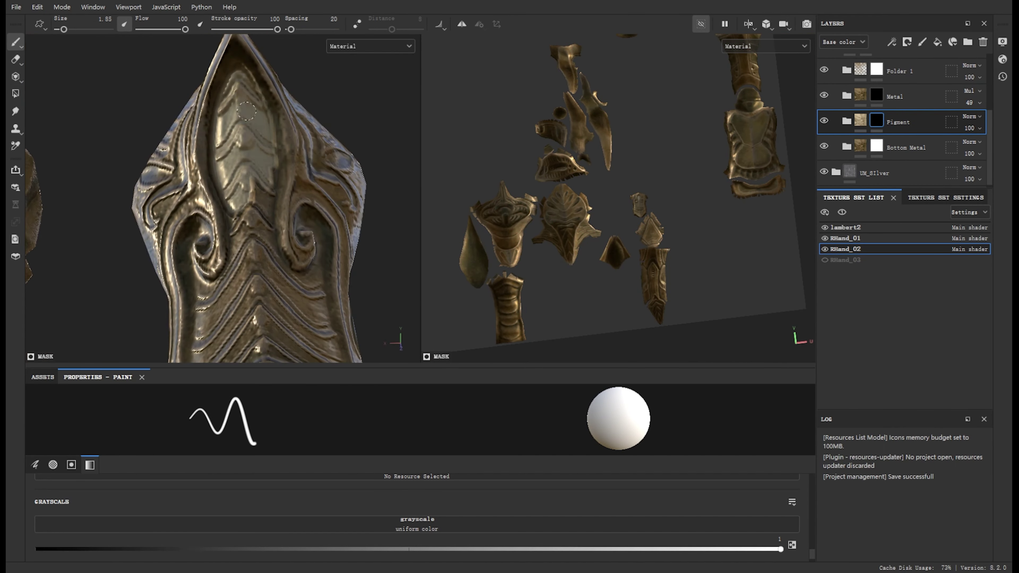
- Alternate painting and erasing pigment over the RHand_02 spiral pillar's raised details
{"action": "key", "text": "p"}
{"action": "mouse_move", "coordinate": [199, 262]}
{"action": "left_mouse_down", "text": "alt"}
{"action": "mouse_move", "coordinate": [257, 267]}
{"action": "mouse_move", "coordinate": [309, 228]}
{"action": "left_mouse_up", "text": "alt"}
{"action": "key", "text": "e"}
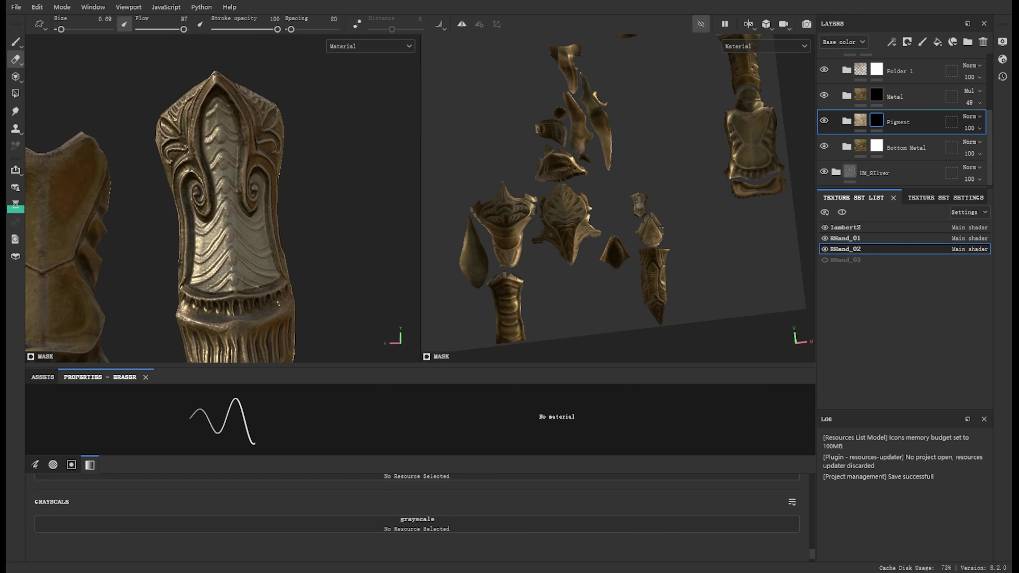
{"action": "left_click_drag", "start_coordinate": [278, 303], "coordinate": [313, 301], "text": "alt"}
{"action": "mouse_move", "coordinate": [422, 249]}
{"action": "left_mouse_down", "text": "alt"}
{"action": "mouse_move", "coordinate": [222, 244]}
{"action": "mouse_move", "coordinate": [208, 296]}
{"action": "left_mouse_up", "text": "alt"}
{"action": "key", "text": "p"}
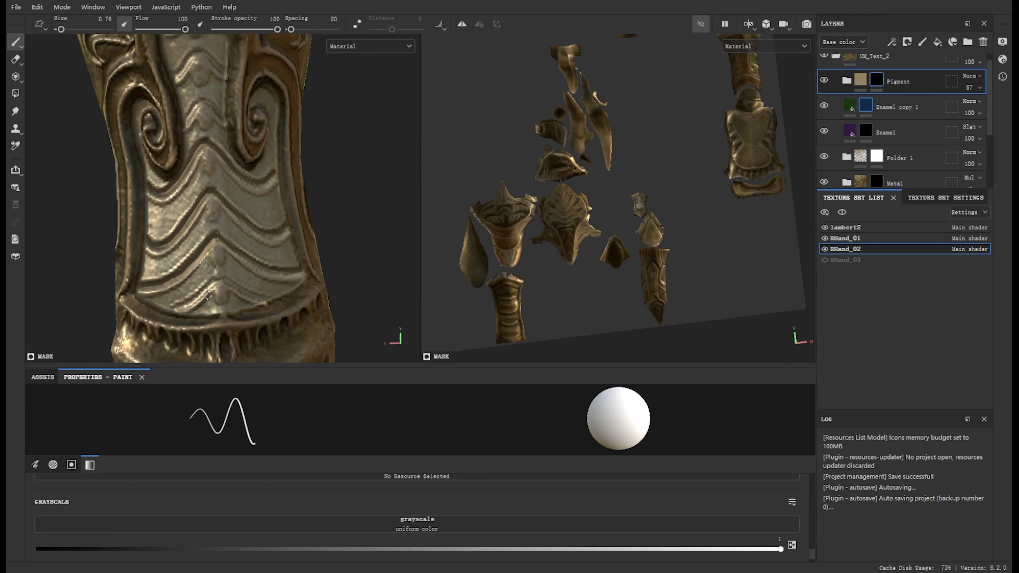
{"action": "mouse_move", "coordinate": [225, 214]}
{"action": "left_mouse_down", "text": "alt"}
{"action": "mouse_move", "coordinate": [287, 187]}
{"action": "mouse_move", "coordinate": [295, 232]}
{"action": "mouse_move", "coordinate": [202, 204]}
{"action": "mouse_move", "coordinate": [6, 103]}
{"action": "left_mouse_up", "text": "alt"}
- Select the working layer and bring the silver diamond-shaped inset on RHand_02 into view
{"action": "left_click", "coordinate": [923, 132]}
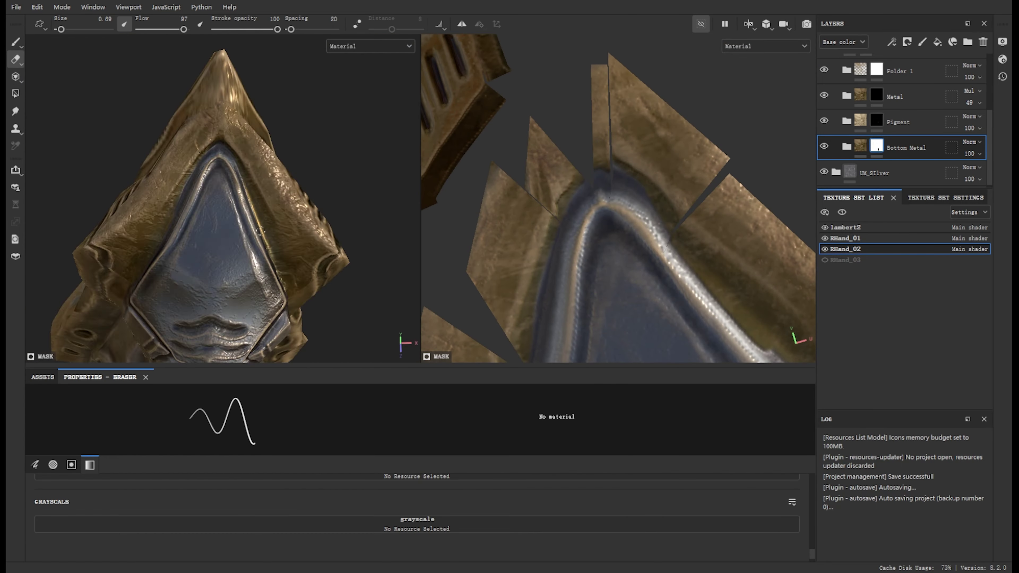
{"action": "left_click_drag", "start_coordinate": [261, 232], "coordinate": [61, 192], "text": "alt"}
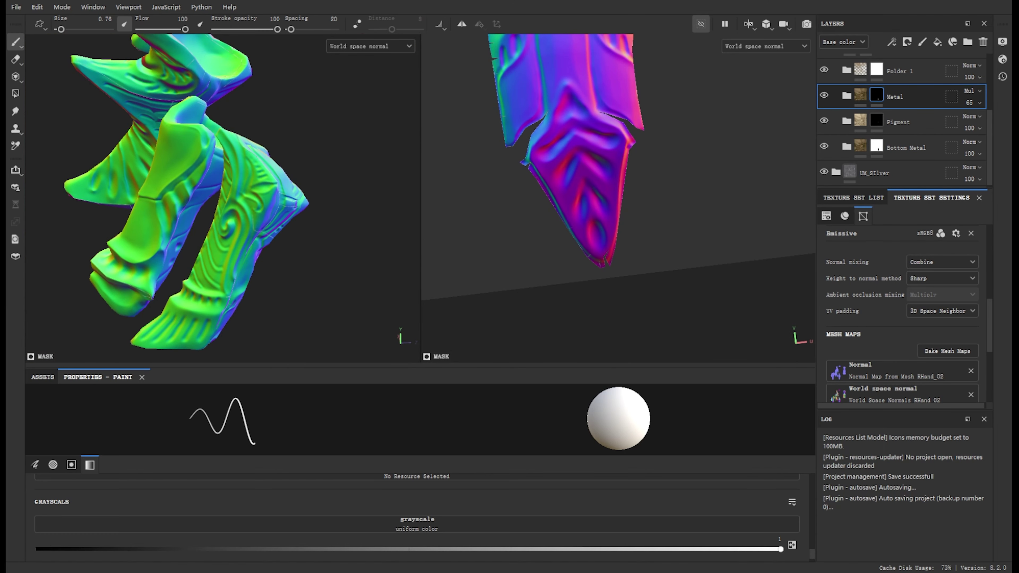
- Cycle the viewport mesh maps through ambient occlusion to curvature
{"action": "key", "text": "b"}
{"action": "key", "text": "b"}
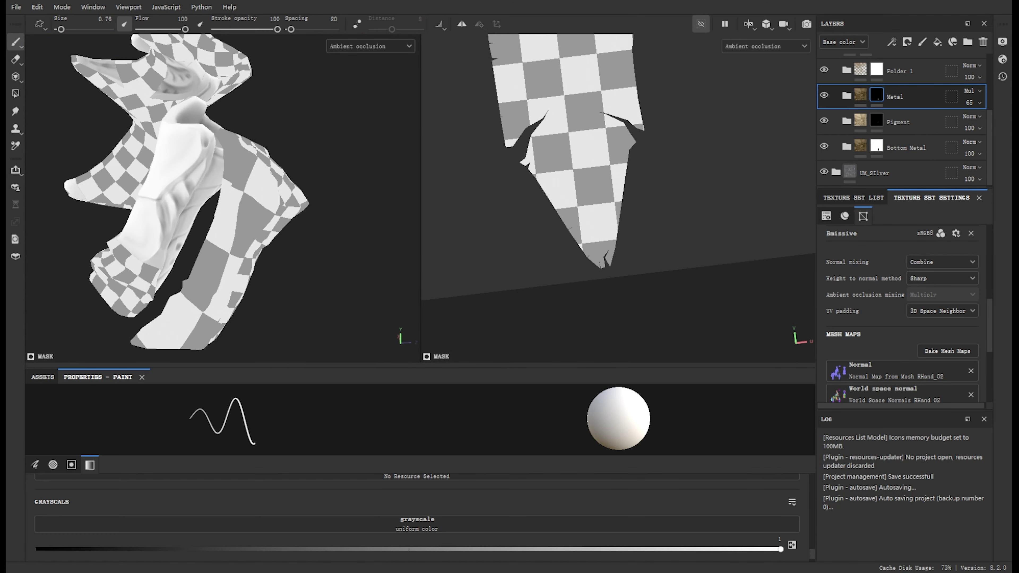
{"action": "key", "text": "b"}
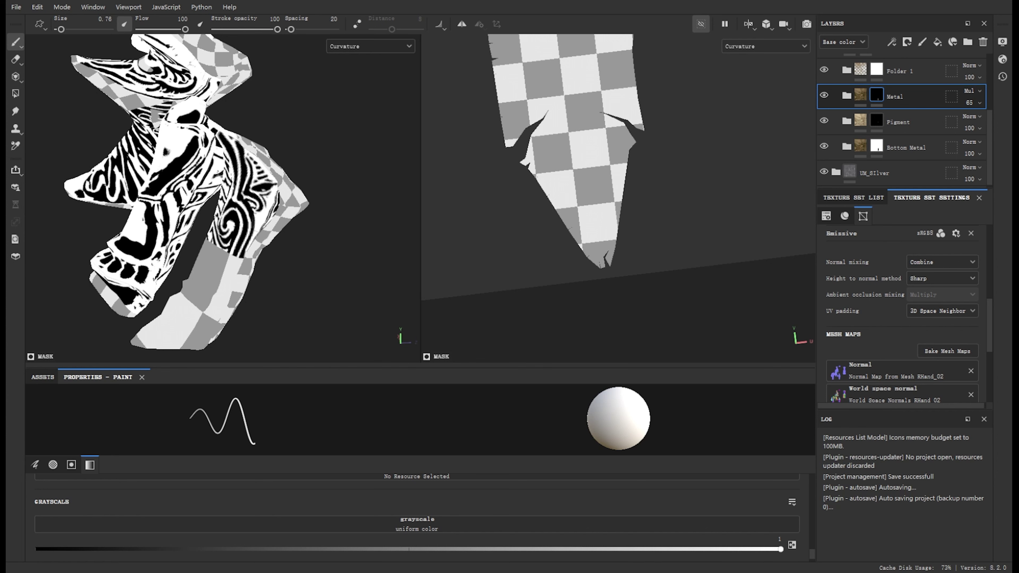
{"action": "key", "text": "b"}
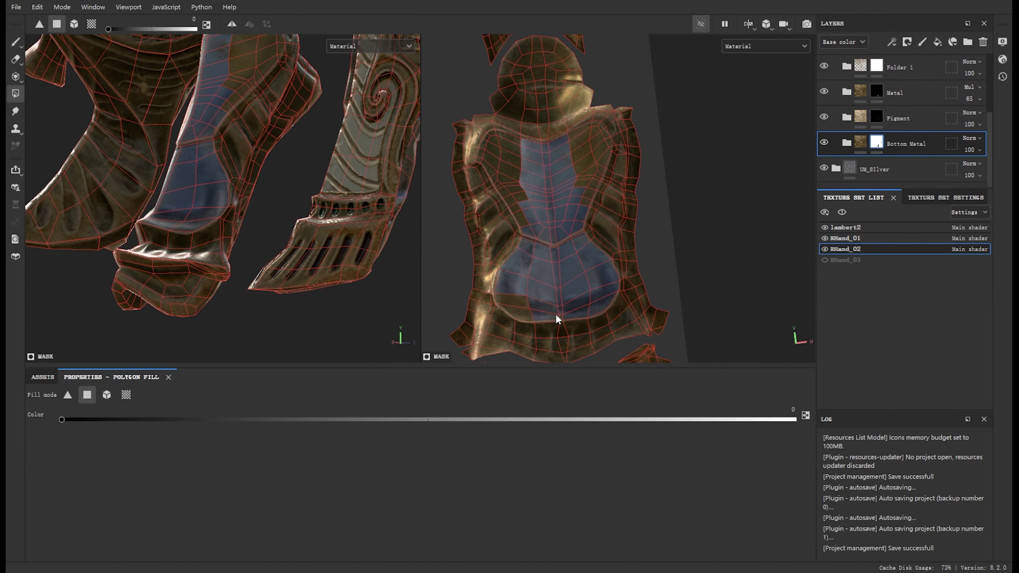
- Touch up the gauntlet in base colour view, alternating eraser and brush
{"action": "key", "text": "b"}
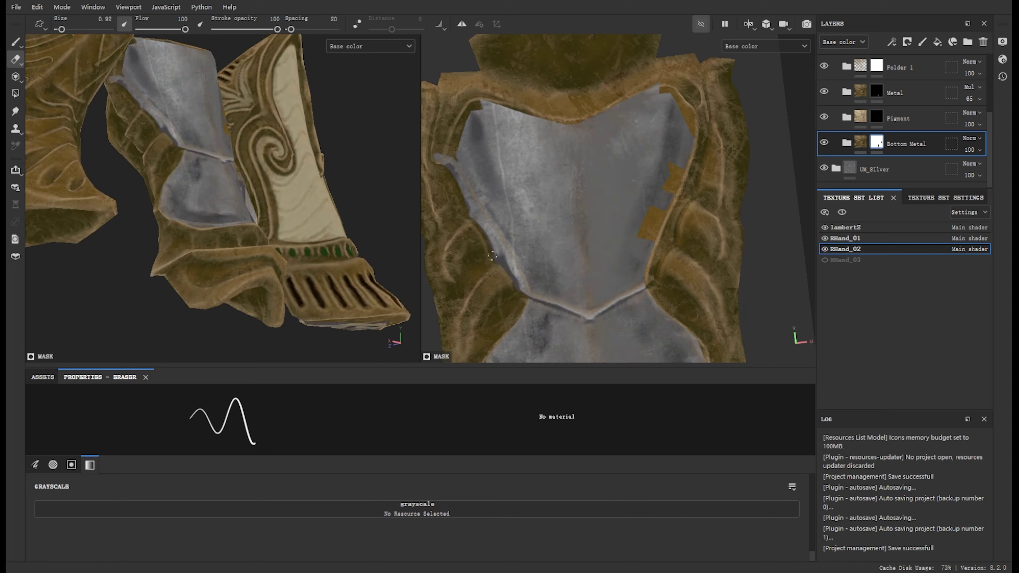
{"action": "mouse_move", "coordinate": [485, 230]}
{"action": "left_mouse_down", "text": "alt"}
{"action": "mouse_move", "coordinate": [225, 142]}
{"action": "mouse_move", "coordinate": [332, 108]}
{"action": "left_mouse_up", "text": "alt"}
{"action": "key", "text": "e"}
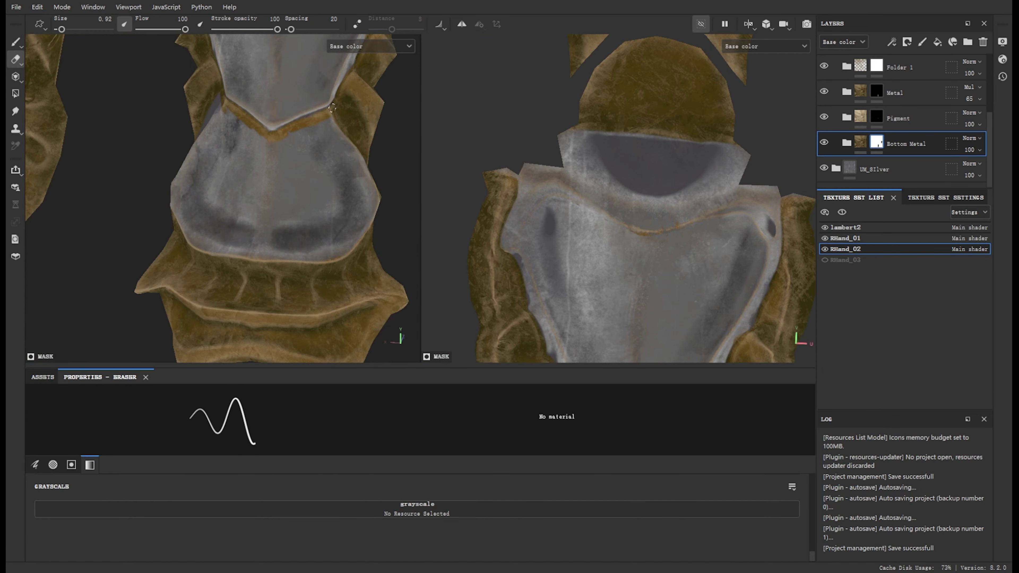
{"action": "left_click_drag", "start_coordinate": [472, 145], "coordinate": [145, 106], "text": "alt"}
{"action": "key", "text": "p"}
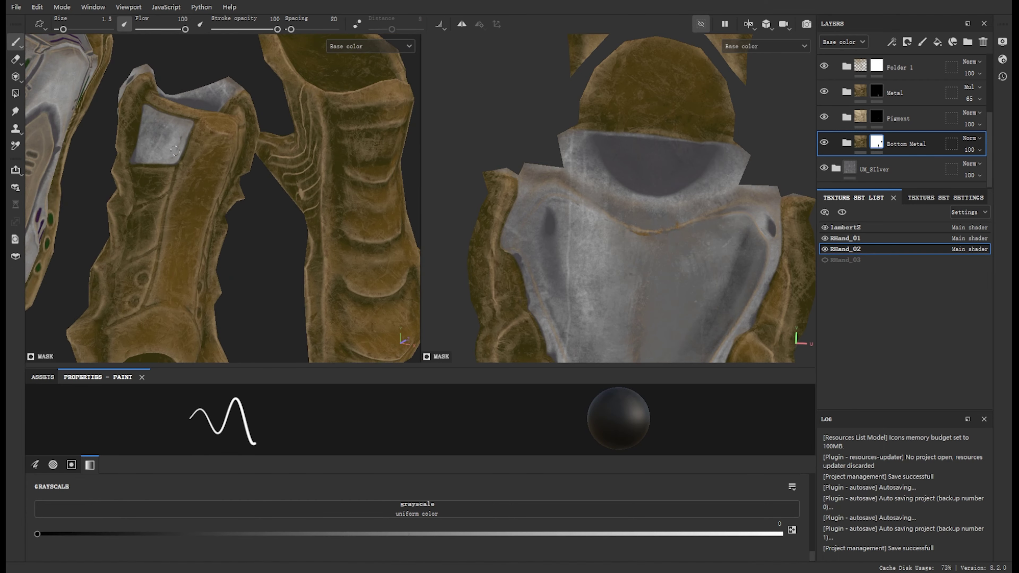
{"action": "mouse_move", "coordinate": [175, 151]}
{"action": "left_mouse_down", "text": "alt"}
{"action": "mouse_move", "coordinate": [104, 284]}
{"action": "mouse_move", "coordinate": [235, 116]}
{"action": "mouse_move", "coordinate": [228, 224]}
{"action": "left_mouse_up", "text": "alt"}
{"action": "key", "text": "e"}
{"action": "key", "text": "p"}
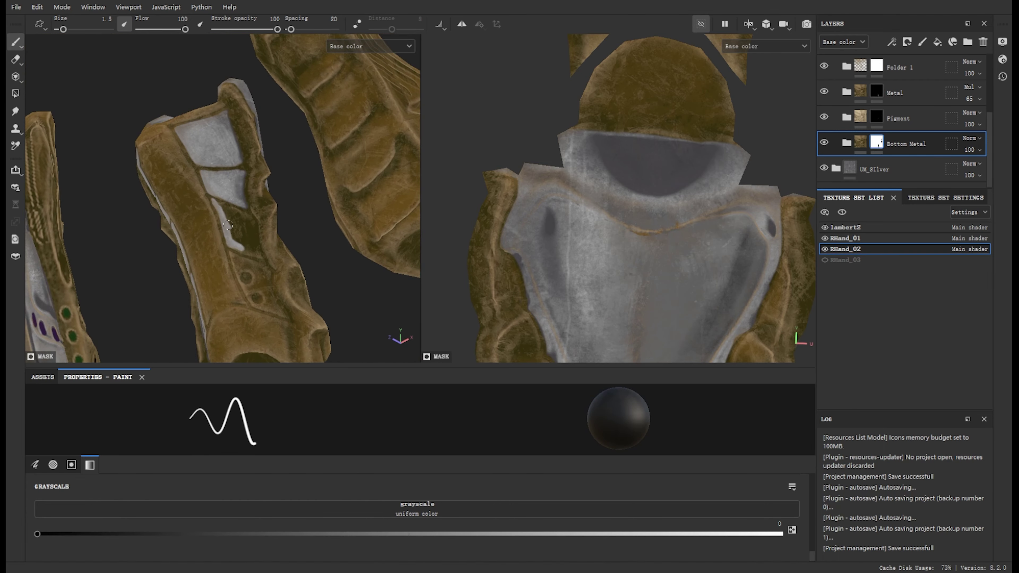
- Return to Material view and select the Pigment layer's mask at the wrist opening
{"action": "key", "text": "m"}
{"action": "left_click_drag", "start_coordinate": [250, 302], "coordinate": [167, 152], "text": "alt"}
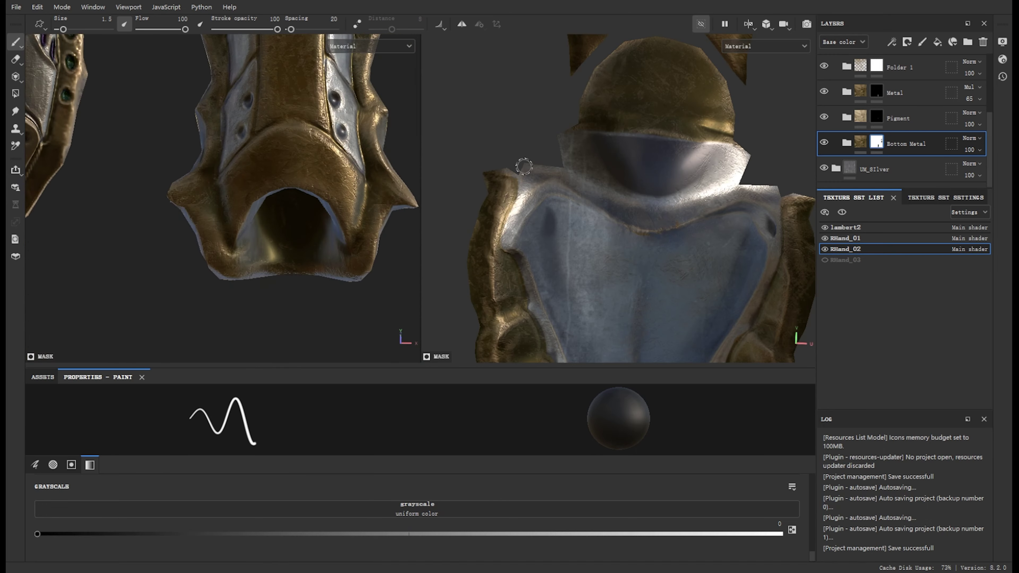
{"action": "left_click", "coordinate": [877, 116]}
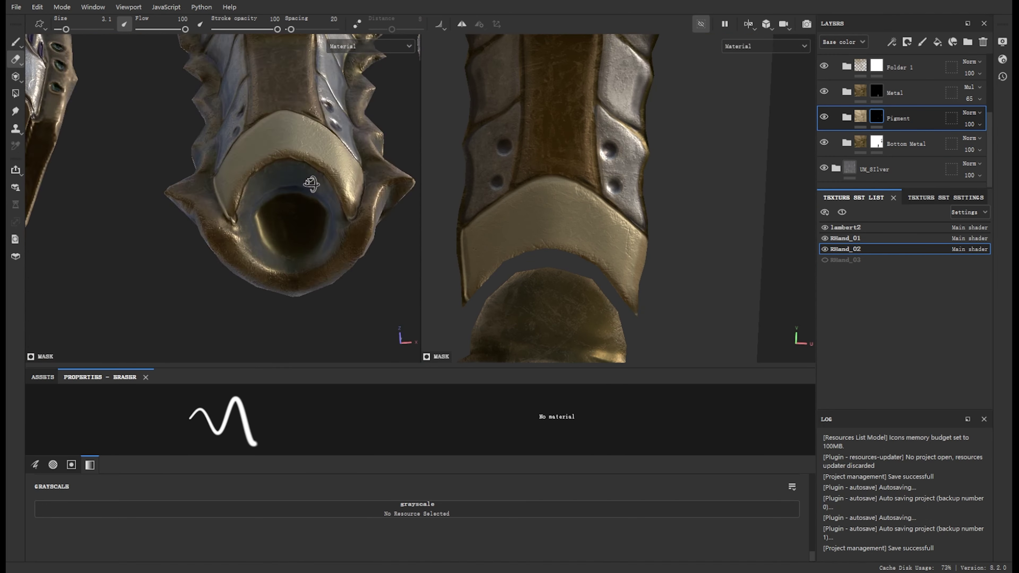
{"action": "left_click_drag", "start_coordinate": [266, 259], "coordinate": [272, 224], "text": "alt"}
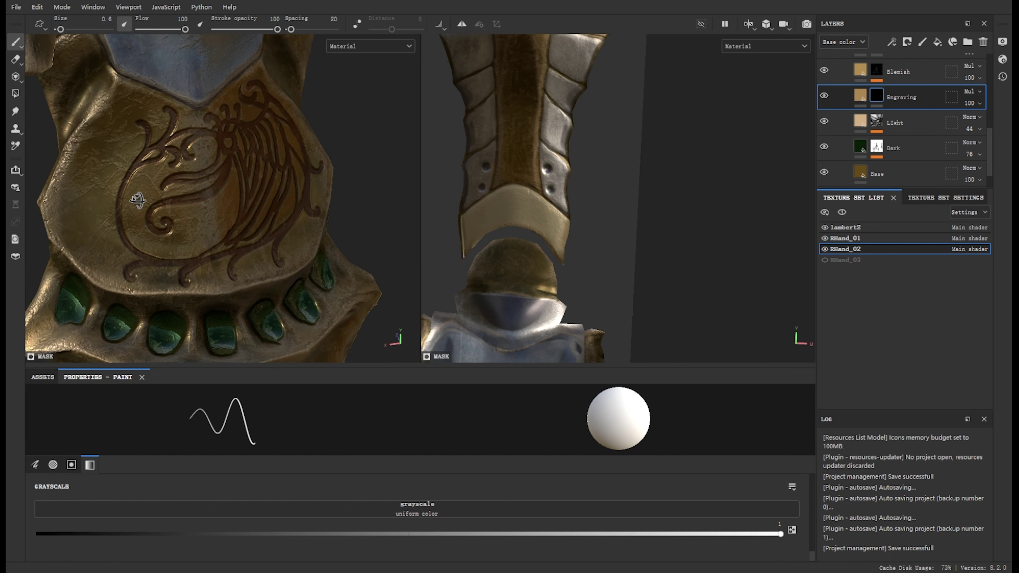
- Zoom out and orbit around the engraved bronze spiked piece
{"action": "left_click_drag", "start_coordinate": [199, 257], "coordinate": [262, 209], "text": "alt"}
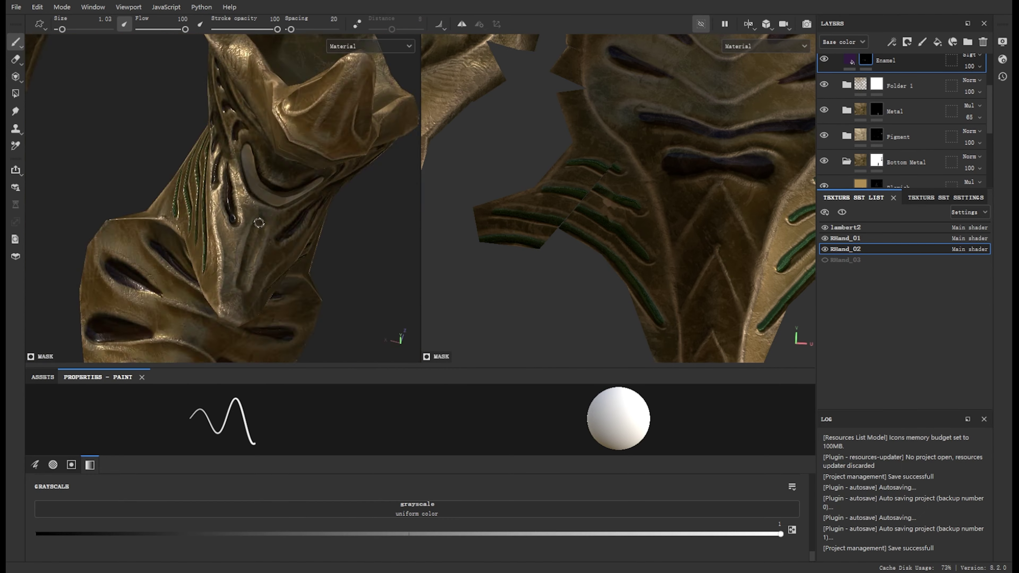
- Preview the thickness mesh map, then return to full material shading
{"action": "scroll", "coordinate": [864, 47], "scroll_direction": "up", "scroll_amount": 2}
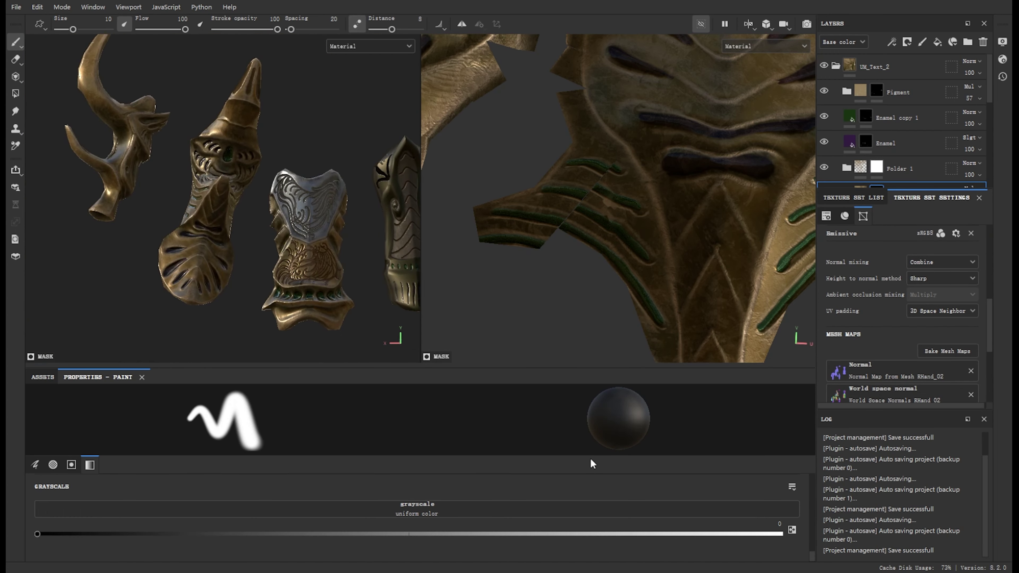
{"action": "key", "text": "b"}
{"action": "key", "text": "b"}
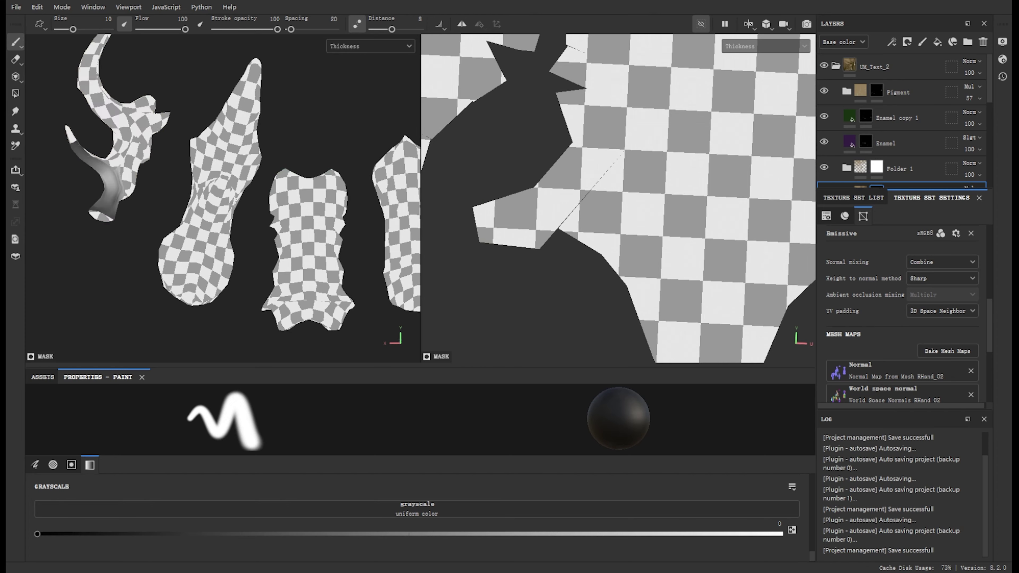
{"action": "key", "text": "m"}
{"action": "left_click_drag", "start_coordinate": [402, 202], "coordinate": [351, 202], "text": "alt"}
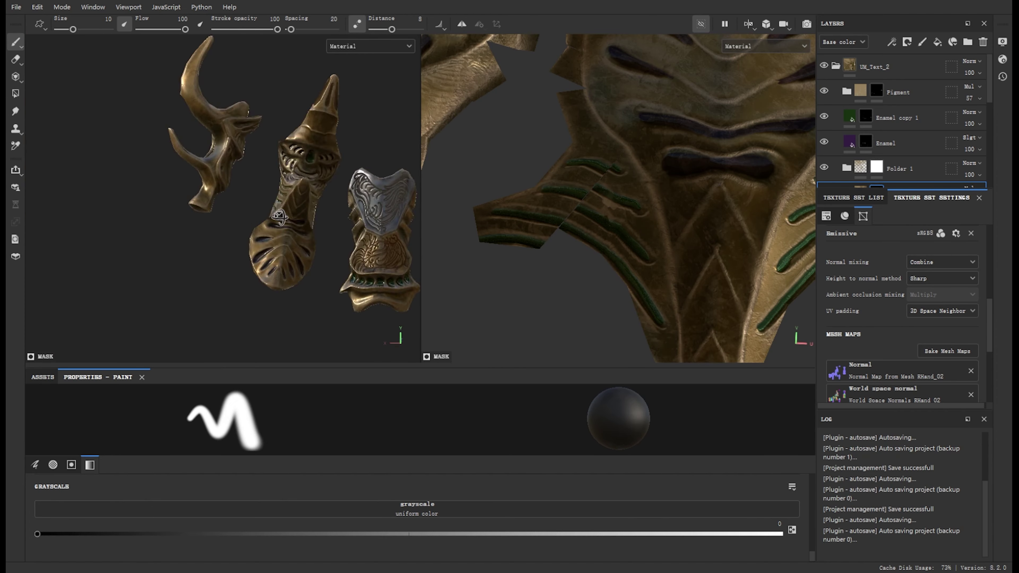
{"action": "scroll", "coordinate": [280, 218], "scroll_direction": "up", "scroll_amount": 5}
{"action": "scroll", "coordinate": [921, 120], "scroll_direction": "down", "scroll_amount": 2}
- Paint the raised ornament around the green gem white on the Pigment mask
{"action": "left_click", "coordinate": [877, 152]}
{"action": "key", "text": "x"}
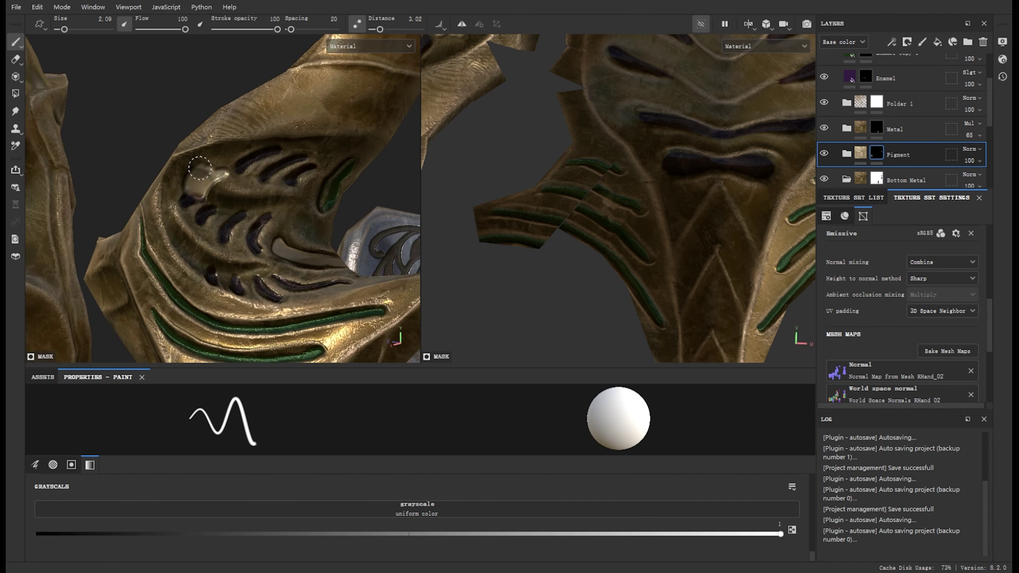
{"action": "left_click_drag", "start_coordinate": [200, 168], "coordinate": [223, 329], "text": "alt"}
{"action": "key", "text": "Tab"}
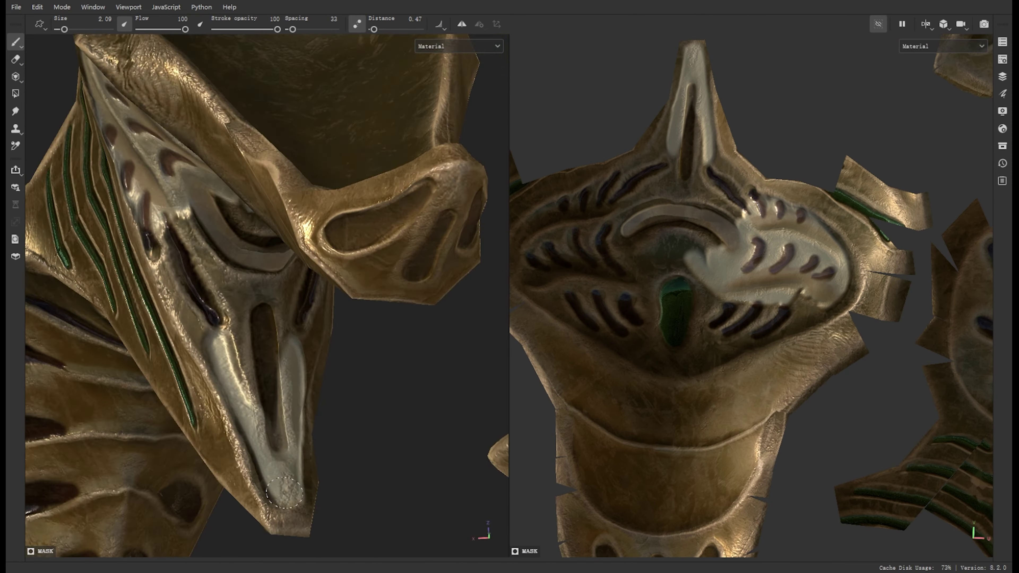
{"action": "left_click_drag", "start_coordinate": [265, 257], "coordinate": [246, 95], "text": "alt"}
{"action": "left_click_drag", "start_coordinate": [401, 201], "coordinate": [484, 200], "text": "alt"}
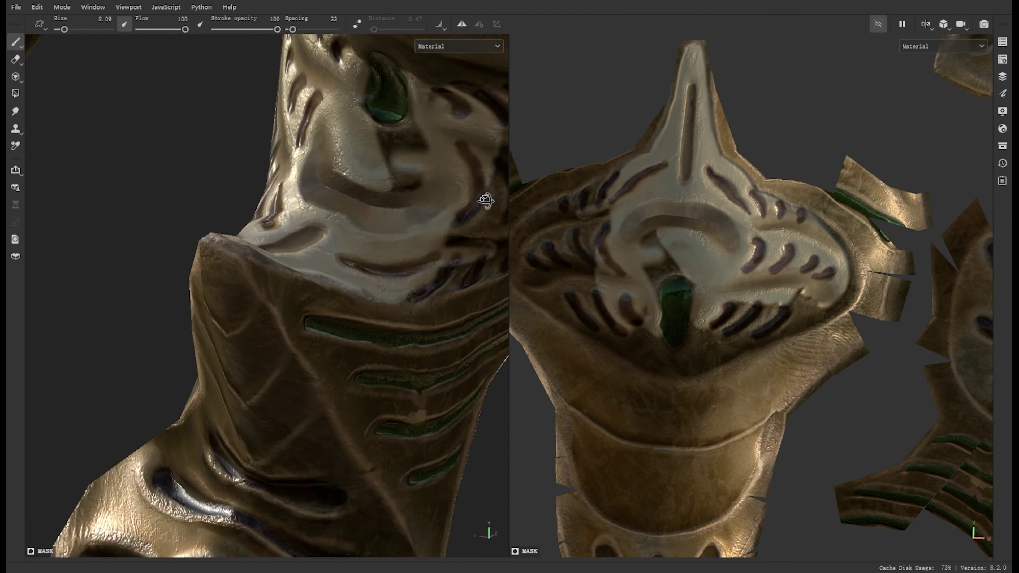
- Check the painted ornament in mask and material views, then restore the side panels
{"action": "middle_click_drag", "start_coordinate": [843, 160], "coordinate": [883, 161]}
{"action": "key", "text": "c"}
{"action": "key", "text": "m"}
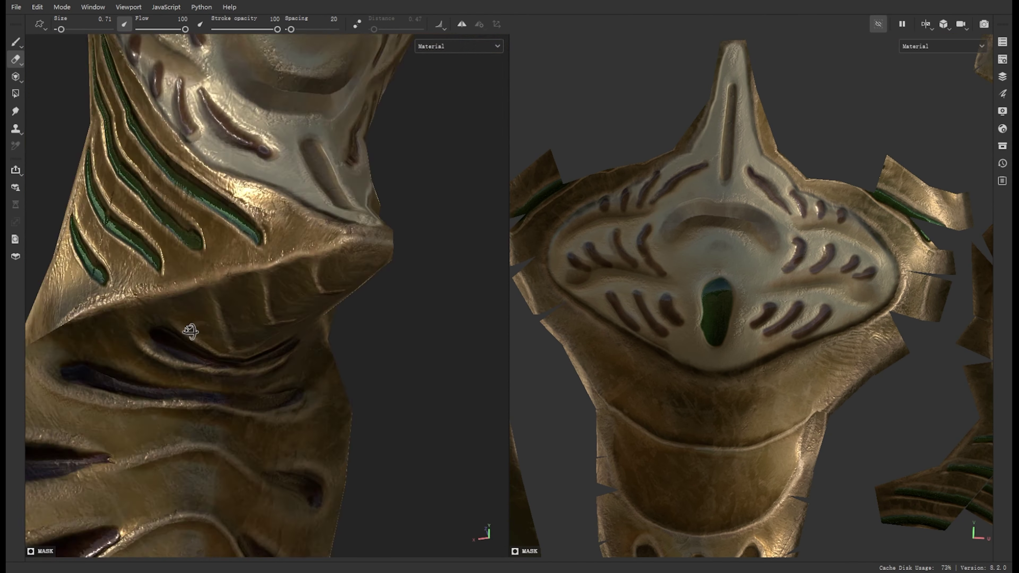
{"action": "mouse_move", "coordinate": [281, 241]}
{"action": "left_mouse_down", "text": "alt"}
{"action": "mouse_move", "coordinate": [237, 264]}
{"action": "mouse_move", "coordinate": [281, 201]}
{"action": "mouse_move", "coordinate": [321, 181]}
{"action": "left_mouse_up", "text": "alt"}
{"action": "key", "text": "Tab"}
{"action": "scroll", "coordinate": [936, 120], "scroll_direction": "down", "scroll_amount": 2}
- Cycle through baked mesh map previews up to thickness, then return to material view
{"action": "key", "text": "e"}
{"action": "key", "text": "c"}
{"action": "key", "text": "b"}
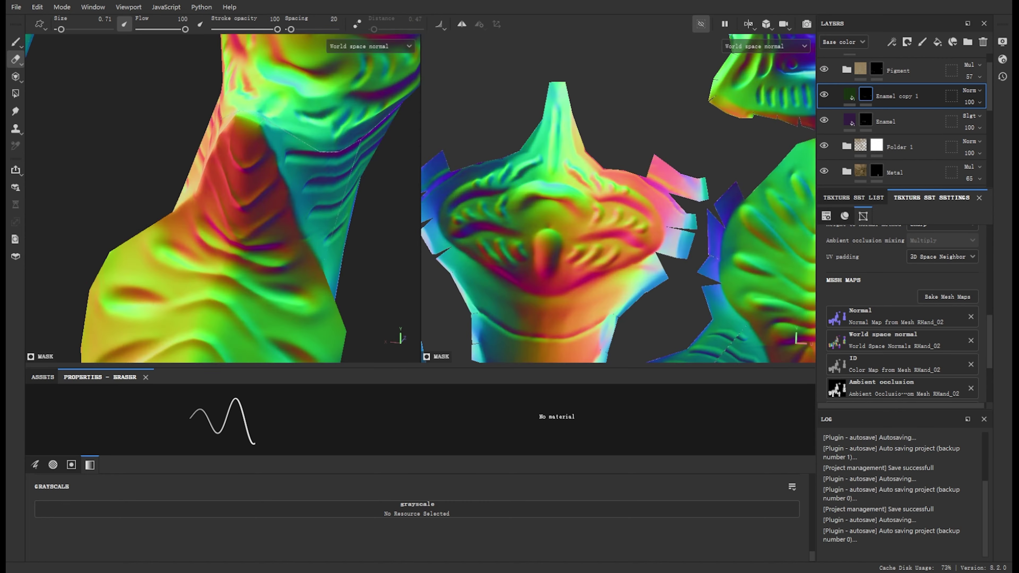
{"action": "key", "text": "b"}
{"action": "key", "text": "b"}
{"action": "key", "text": "b"}
{"action": "key", "text": "b"}
{"action": "key", "text": "b"}
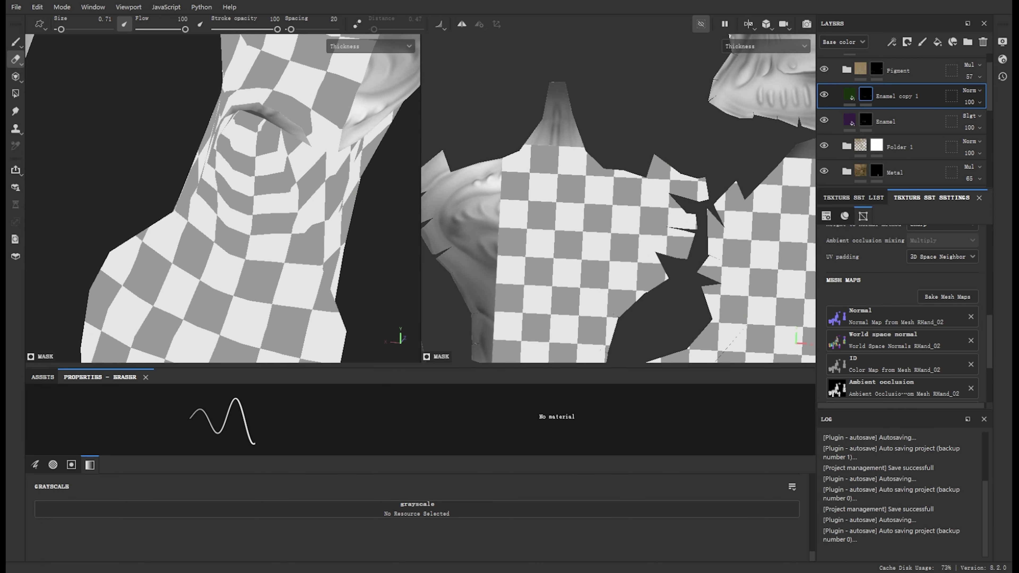
{"action": "key", "text": "b"}
{"action": "key", "text": "m"}
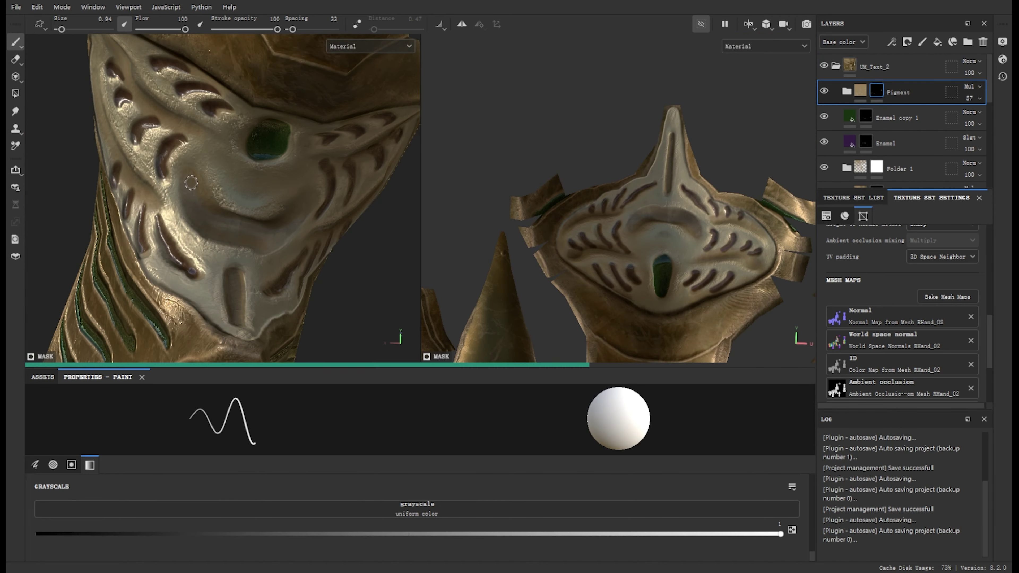
{"action": "mouse_move", "coordinate": [252, 235]}
{"action": "left_mouse_down", "text": "alt"}
{"action": "mouse_move", "coordinate": [272, 173]}
{"action": "mouse_move", "coordinate": [193, 269]}
{"action": "left_mouse_up", "text": "alt"}
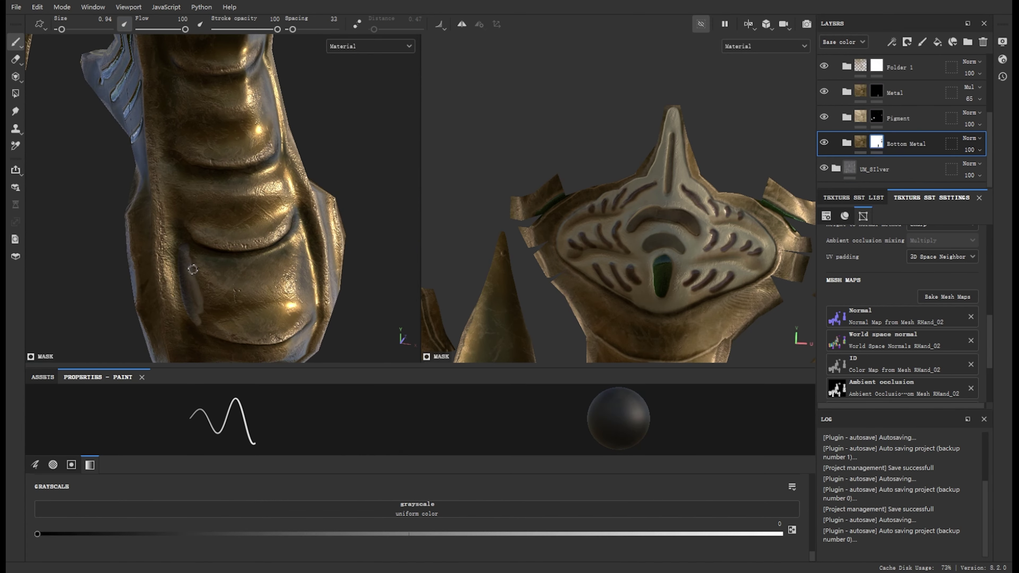
- Paint the Bottom Metal mask to reveal silver on the lower sleeve
{"action": "left_click", "coordinate": [841, 99]}
{"action": "key", "text": "ctrl+z"}
{"action": "left_click_drag", "start_coordinate": [387, 314], "coordinate": [251, 324], "text": "alt"}
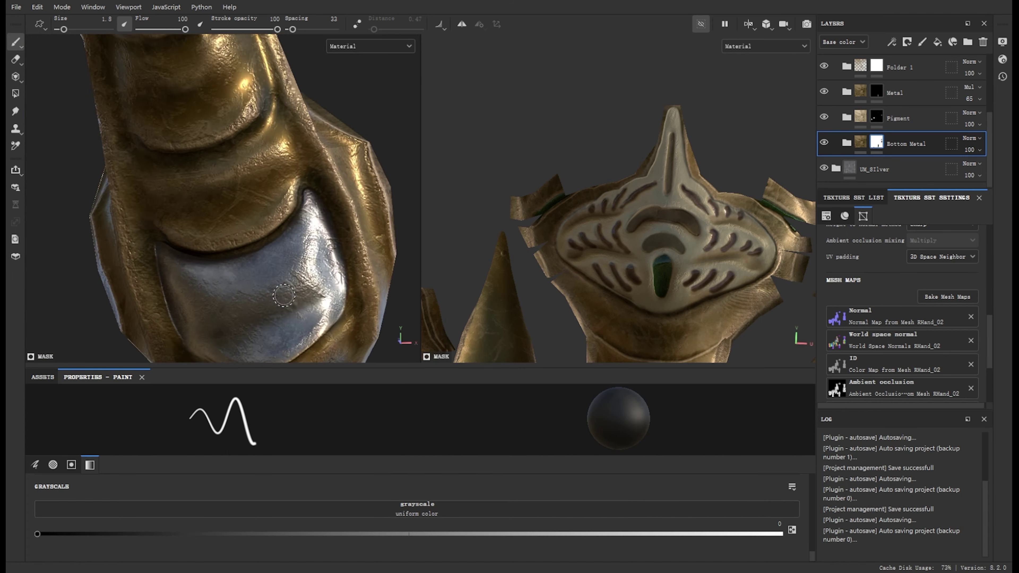
{"action": "mouse_move", "coordinate": [245, 195]}
{"action": "left_mouse_down", "text": "alt"}
{"action": "mouse_move", "coordinate": [205, 136]}
{"action": "mouse_move", "coordinate": [297, 184]}
{"action": "left_mouse_up", "text": "alt"}
- Frame all parts and give the UM_Silver layer a white mask
{"action": "key", "text": "c"}
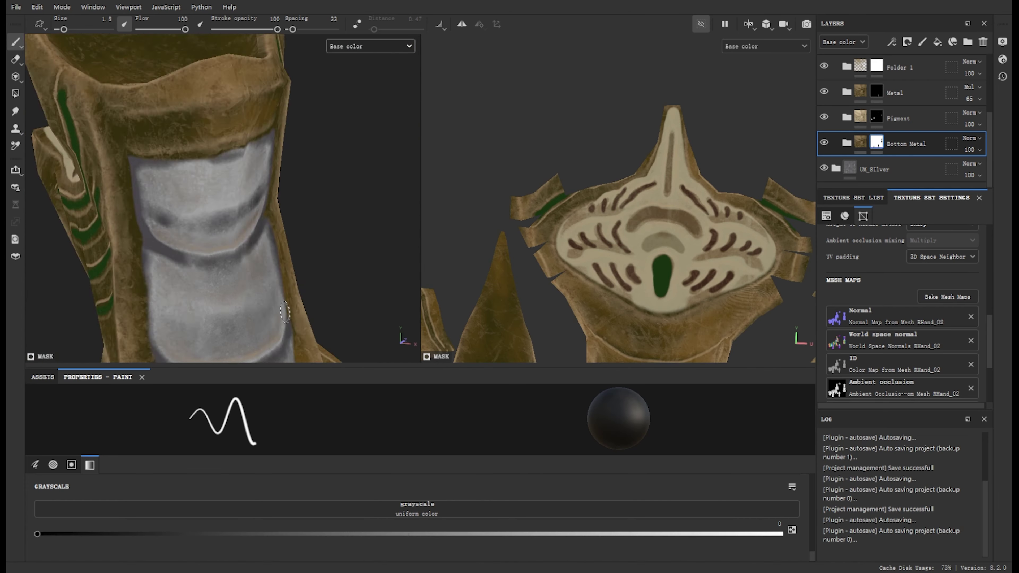
{"action": "key", "text": "m"}
{"action": "key", "text": "f"}
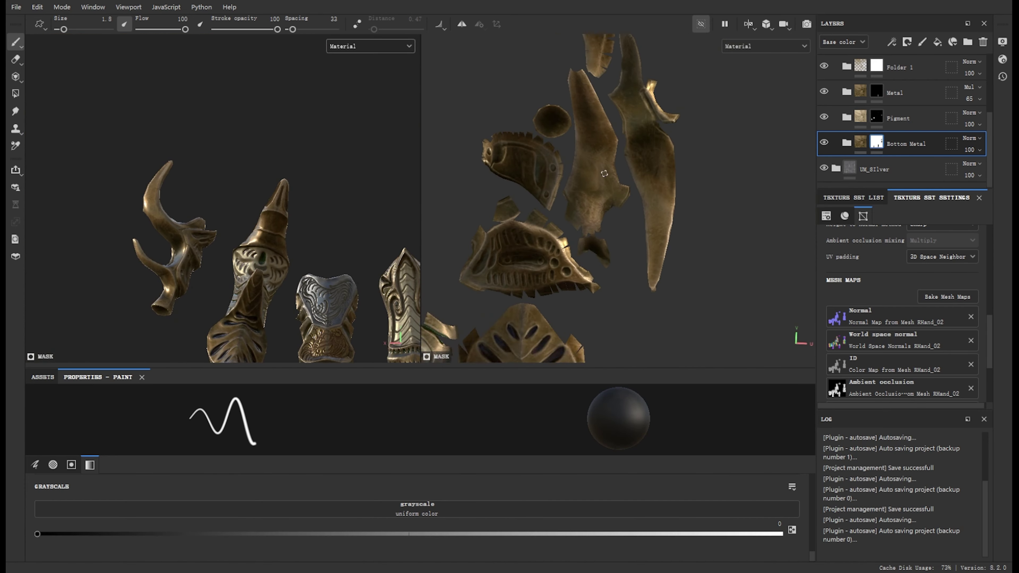
{"action": "left_click", "coordinate": [891, 170]}
- Polygon-fill boxed UV islands silver on the UM_Silver mask, touching up with brush and eraser
{"action": "key", "text": "4"}
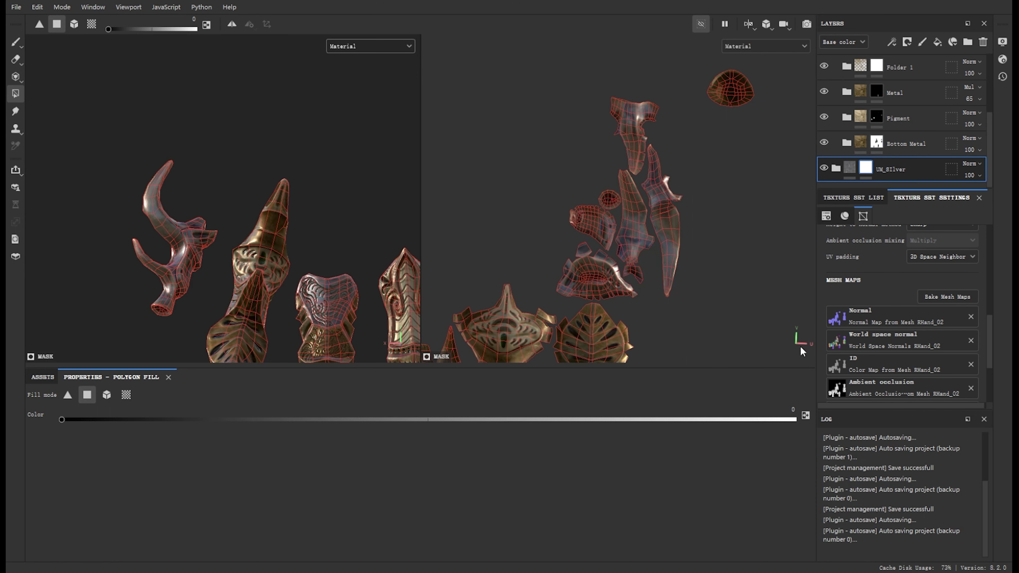
{"action": "left_click_drag", "start_coordinate": [543, 197], "coordinate": [650, 310]}
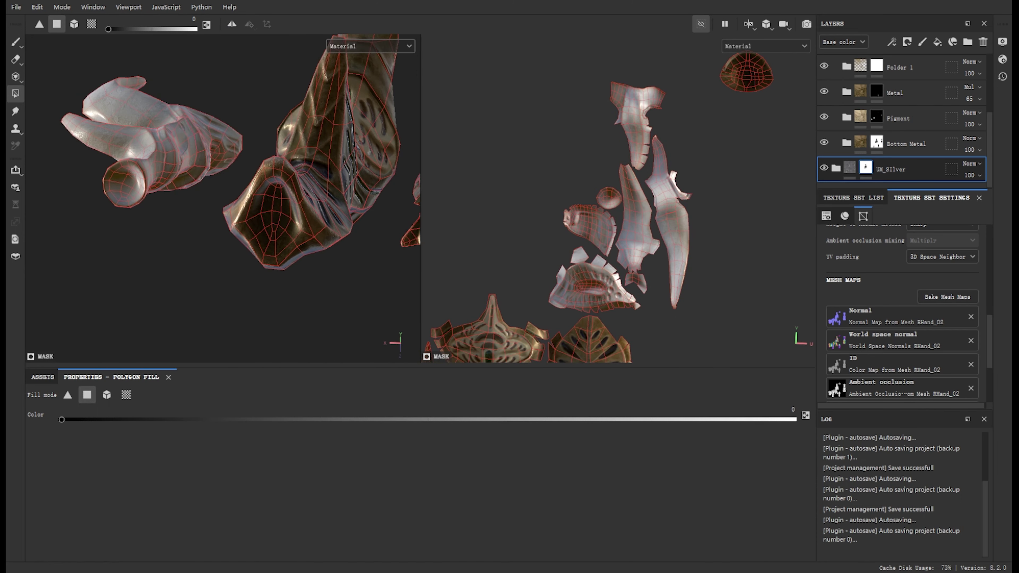
{"action": "key", "text": "m"}
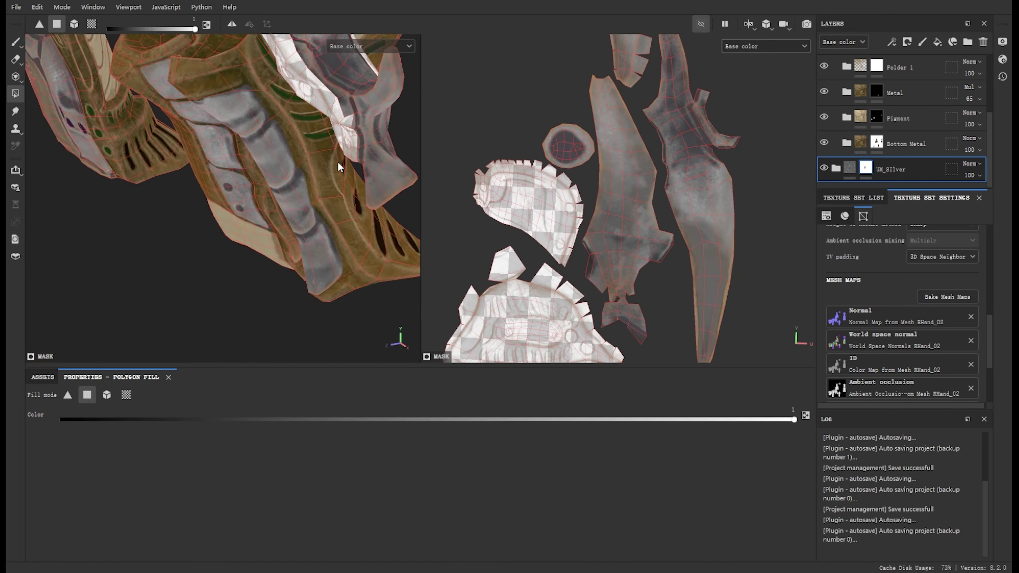
{"action": "key", "text": "1"}
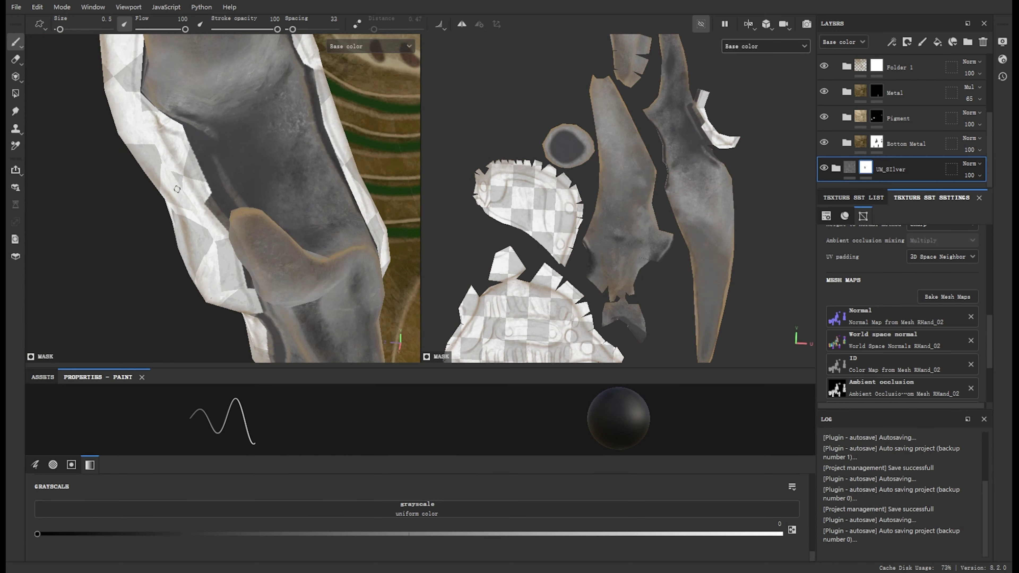
{"action": "key", "text": "2"}
{"action": "mouse_move", "coordinate": [223, 220]}
{"action": "left_mouse_down", "text": "alt"}
{"action": "mouse_move", "coordinate": [141, 203]}
{"action": "mouse_move", "coordinate": [202, 310]}
{"action": "mouse_move", "coordinate": [287, 276]}
{"action": "mouse_move", "coordinate": [240, 241]}
{"action": "left_mouse_up", "text": "alt"}
{"action": "key", "text": "1"}
{"action": "key", "text": "m"}
- Select the Pigment mask and polygon-fill the horn's boxed UV islands
{"action": "left_click_drag", "start_coordinate": [927, 128], "coordinate": [888, 66]}
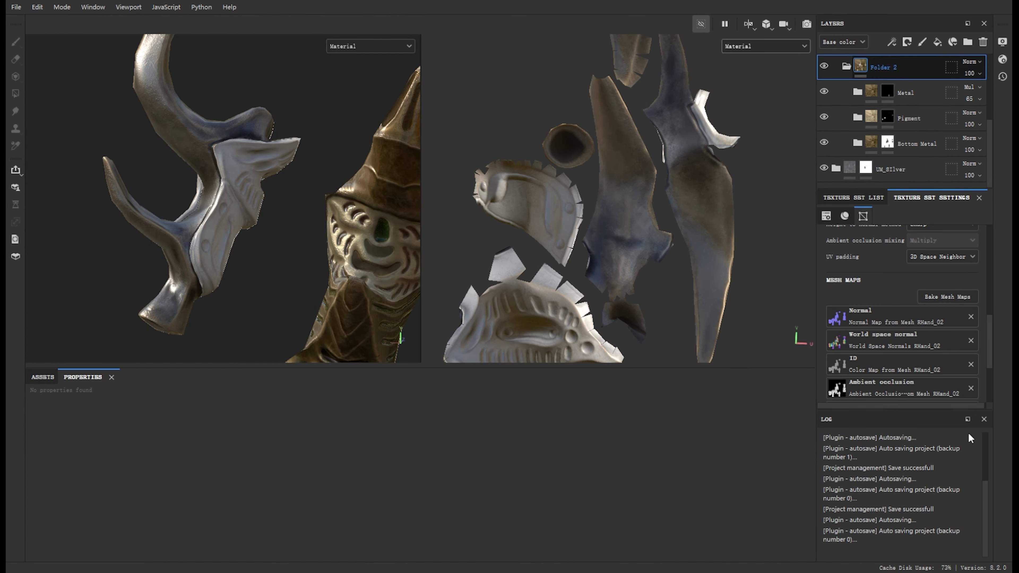
{"action": "left_click", "coordinate": [907, 118]}
{"action": "middle_click_drag", "start_coordinate": [562, 209], "coordinate": [630, 145]}
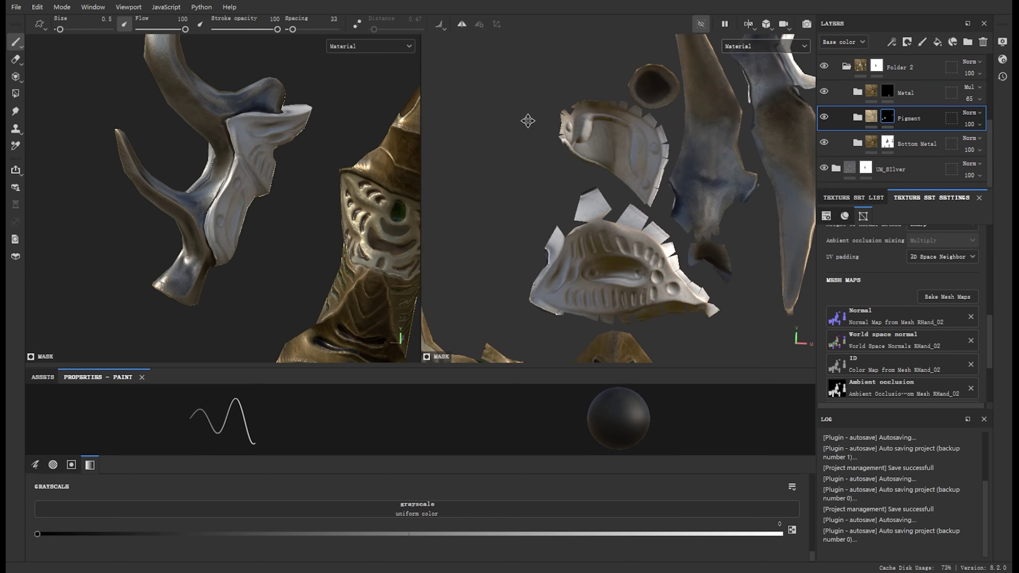
{"action": "key", "text": "4"}
{"action": "left_click_drag", "start_coordinate": [494, 73], "coordinate": [710, 281]}
- Check the Folder 2 mask, reorient the horn, and box-fill more islands on the Pigment mask
{"action": "left_click", "coordinate": [876, 66]}
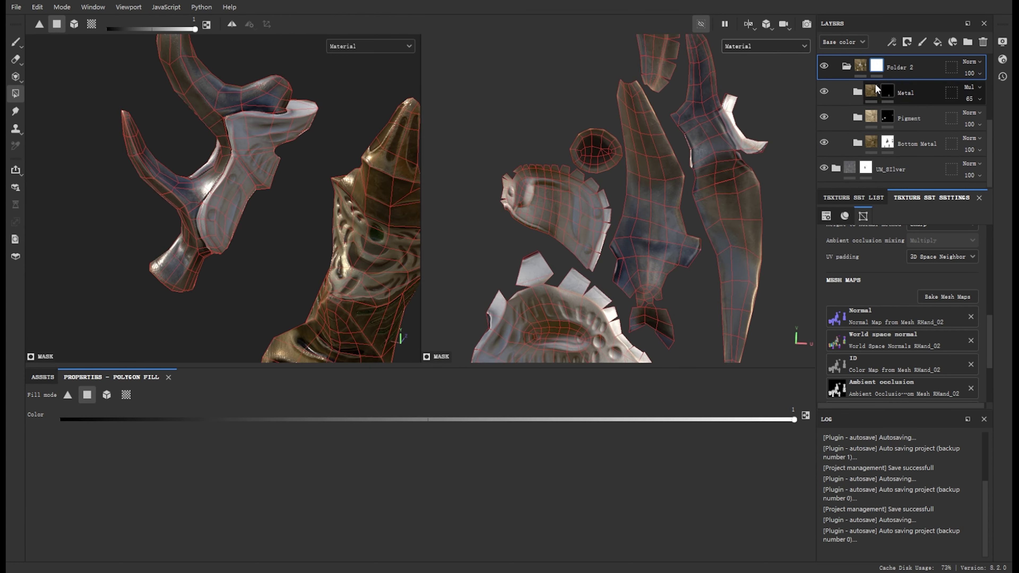
{"action": "scroll", "coordinate": [936, 125], "scroll_direction": "down", "scroll_amount": 2}
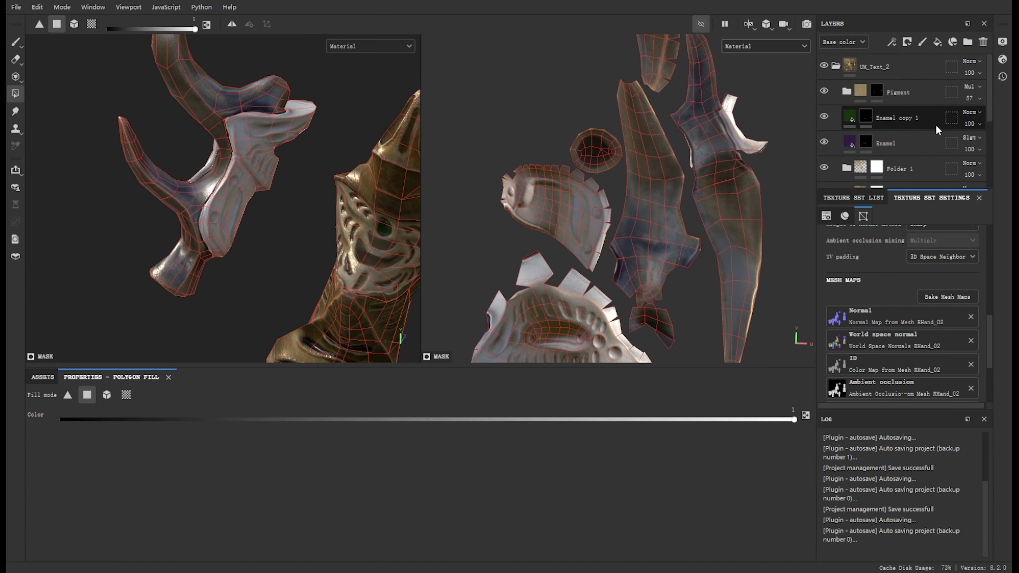
{"action": "scroll", "coordinate": [980, 76], "scroll_direction": "up", "scroll_amount": 3}
{"action": "left_click_drag", "start_coordinate": [353, 161], "coordinate": [305, 167], "text": "alt"}
{"action": "scroll", "coordinate": [922, 165], "scroll_direction": "down", "scroll_amount": 1}
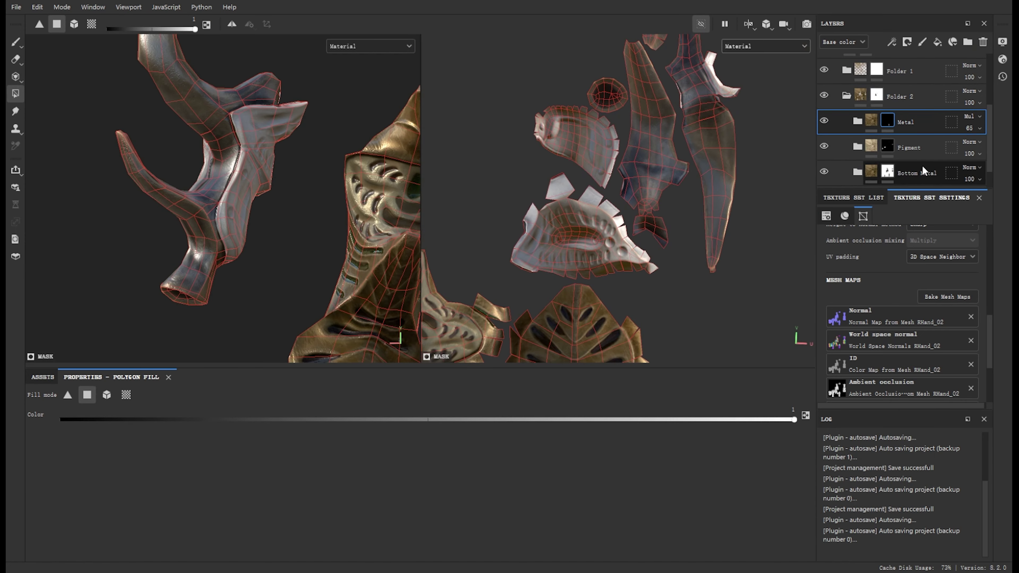
{"action": "left_click", "coordinate": [887, 116]}
{"action": "left_click_drag", "start_coordinate": [467, 101], "coordinate": [635, 311]}
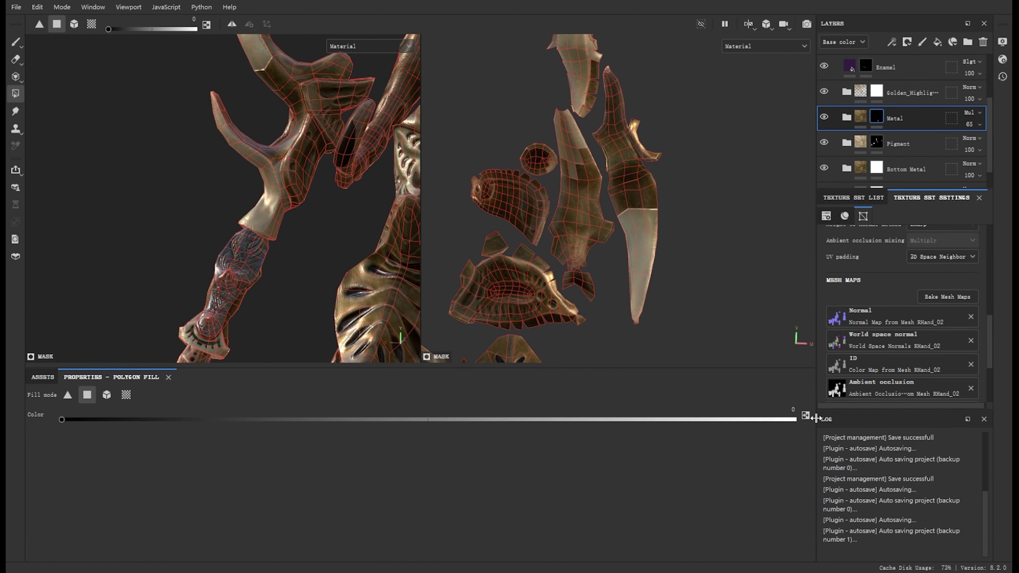
- Paint black and white strokes over the horn on the Pigment mask, toggling values with X
{"action": "middle_click_drag", "start_coordinate": [660, 203], "coordinate": [661, 236]}
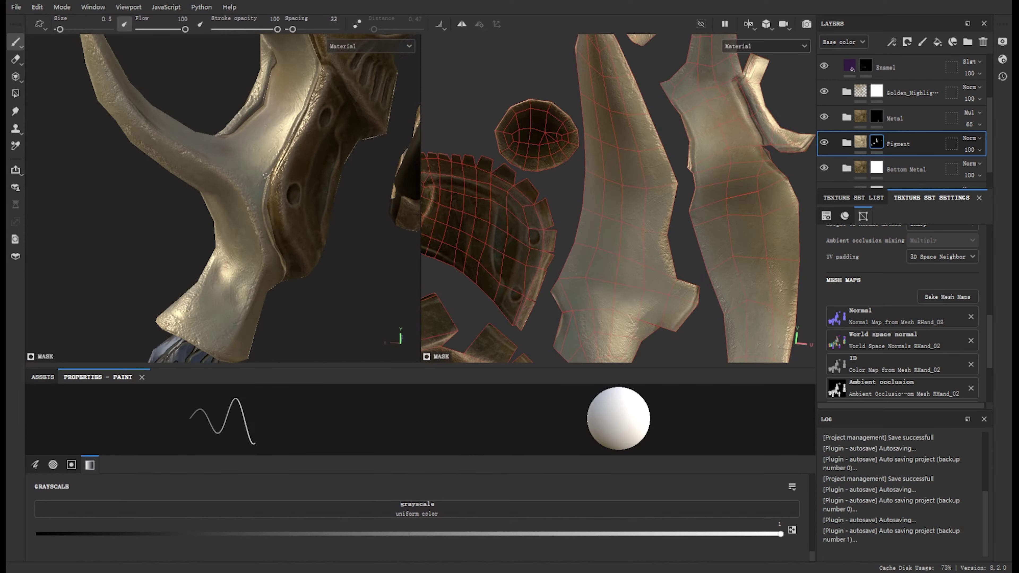
{"action": "key", "text": "x"}
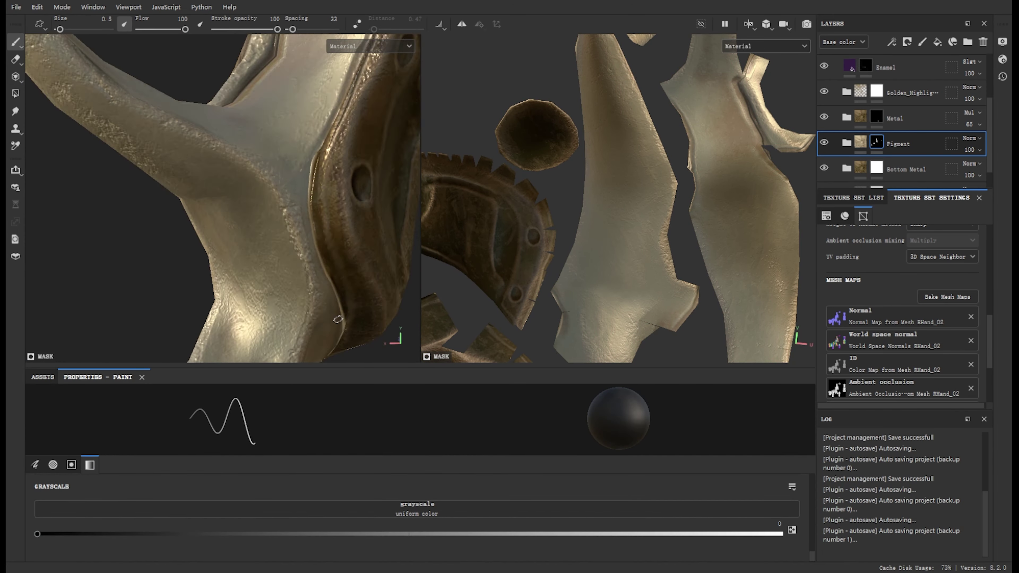
{"action": "mouse_move", "coordinate": [325, 232]}
{"action": "left_mouse_down", "text": "alt"}
{"action": "mouse_move", "coordinate": [294, 253]}
{"action": "mouse_move", "coordinate": [331, 280]}
{"action": "mouse_move", "coordinate": [304, 182]}
{"action": "left_mouse_up", "text": "alt"}
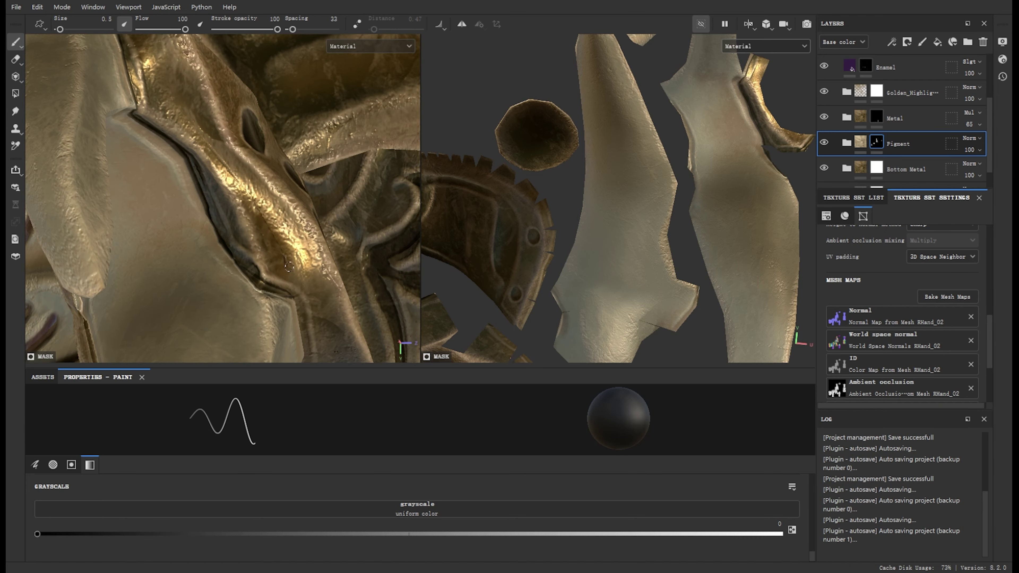
{"action": "key", "text": "x"}
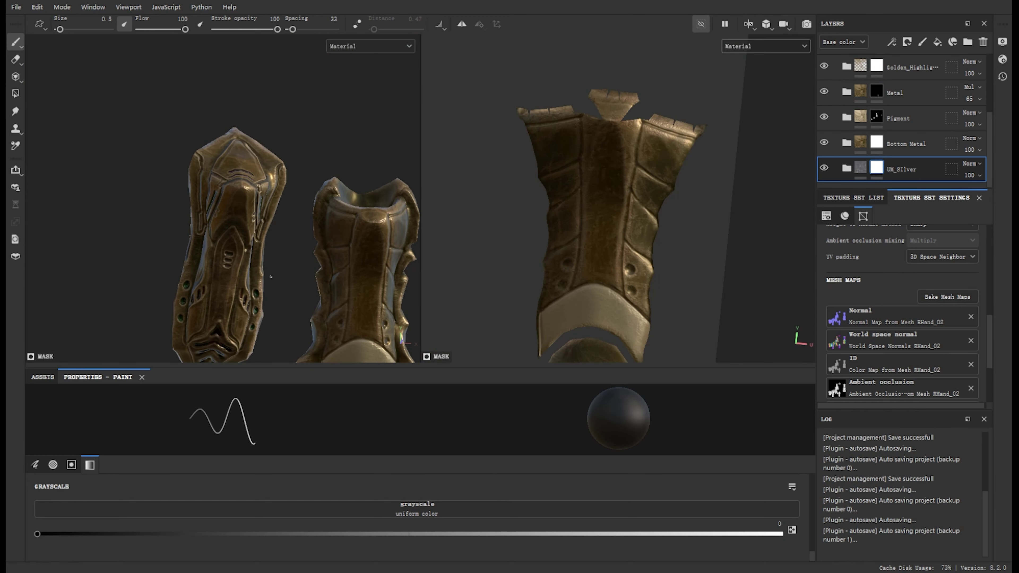
{"action": "left_click_drag", "start_coordinate": [147, 241], "coordinate": [154, 108], "text": "alt"}
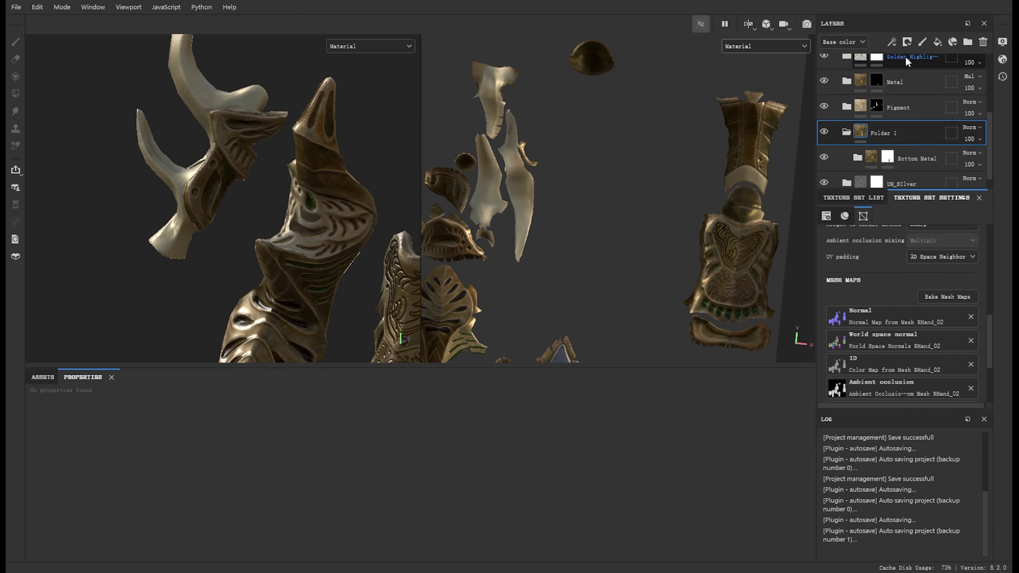
- Select the layer mask and pan the UV view to the chevron tip
{"action": "left_click", "coordinate": [879, 126]}
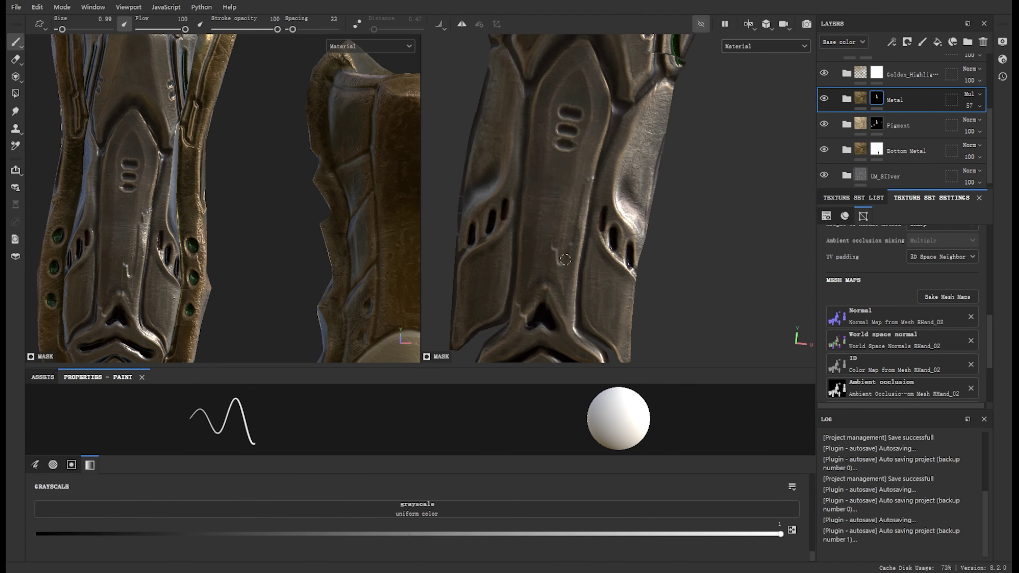
{"action": "middle_click_drag", "start_coordinate": [565, 260], "coordinate": [516, 178]}
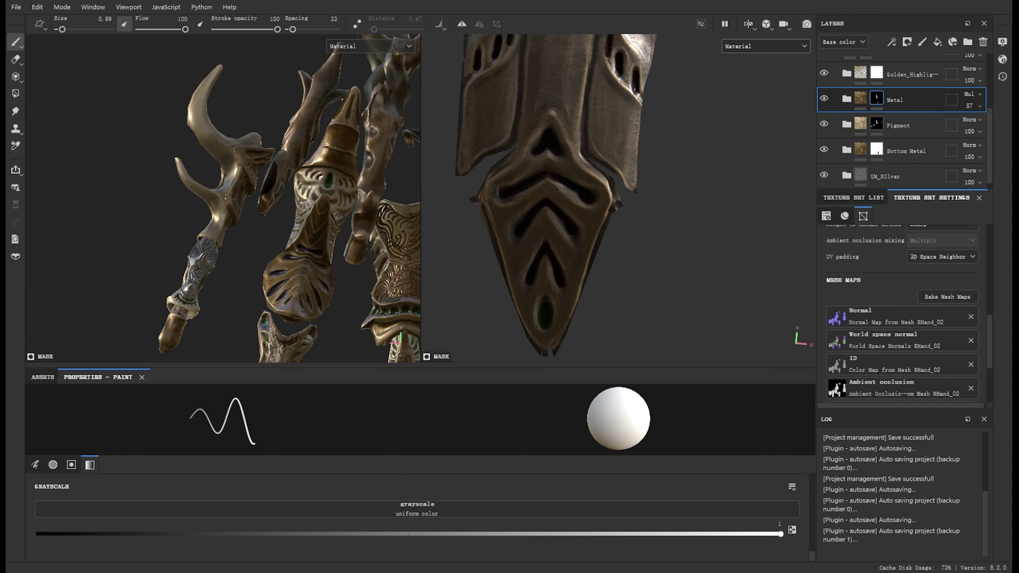
{"action": "scroll", "coordinate": [886, 152], "scroll_direction": "down", "scroll_amount": 1}
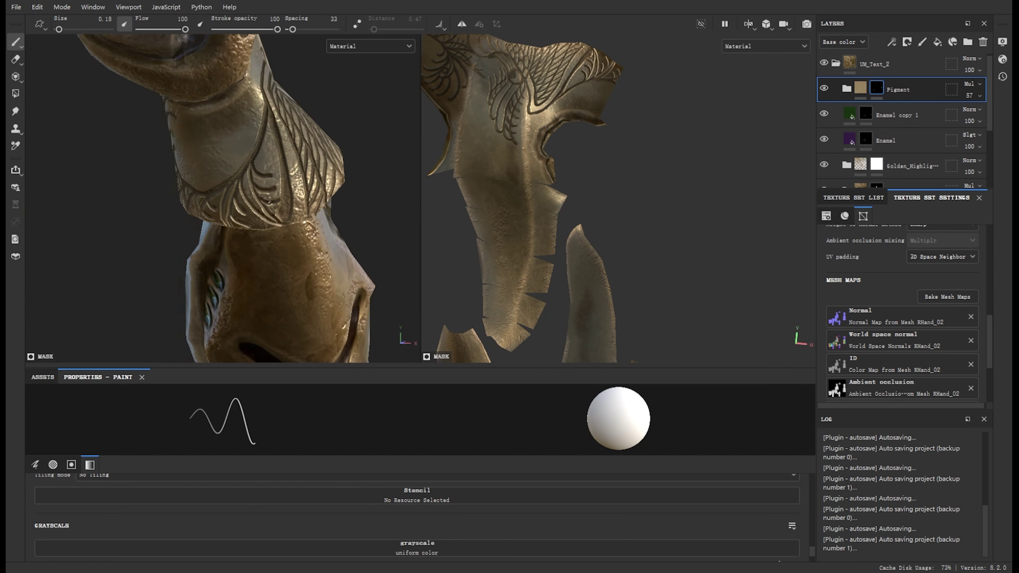
- Orbit closely around the gauntlet to inspect its engraved feather pattern
{"action": "left_click_drag", "start_coordinate": [179, 233], "coordinate": [212, 251], "text": "alt"}
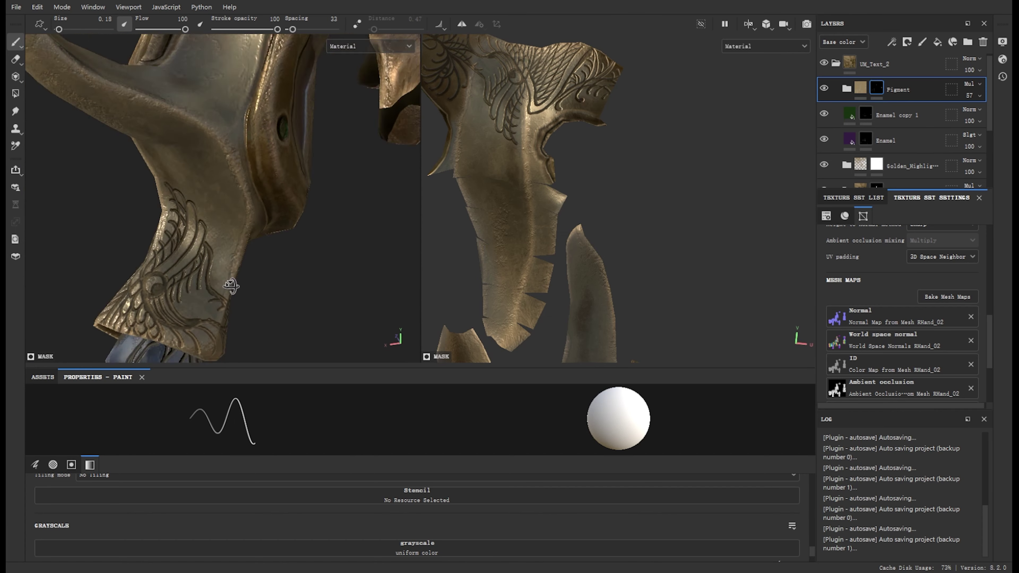
{"action": "left_click_drag", "start_coordinate": [240, 247], "coordinate": [176, 175], "text": "alt"}
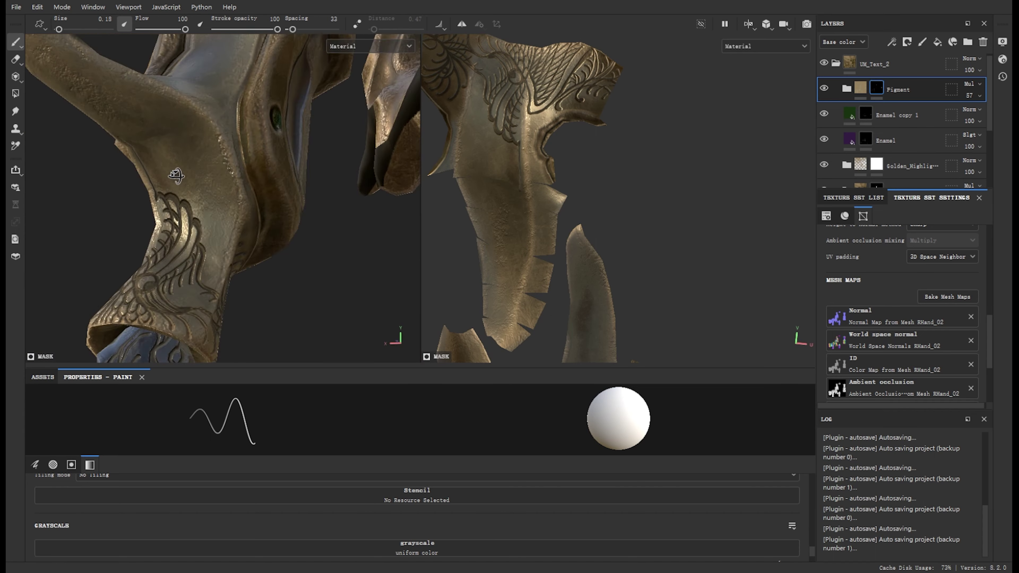
{"action": "left_click_drag", "start_coordinate": [230, 255], "coordinate": [217, 151], "text": "alt"}
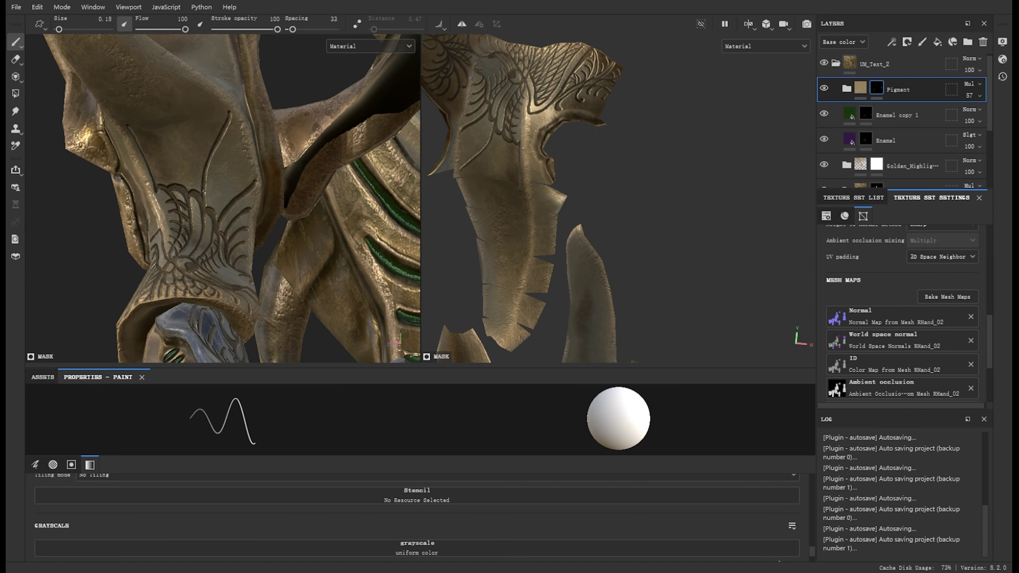
{"action": "mouse_move", "coordinate": [219, 207]}
{"action": "left_mouse_down", "text": "alt"}
{"action": "mouse_move", "coordinate": [224, 189]}
{"action": "mouse_move", "coordinate": [262, 294]}
{"action": "mouse_move", "coordinate": [241, 257]}
{"action": "left_mouse_up", "text": "alt"}
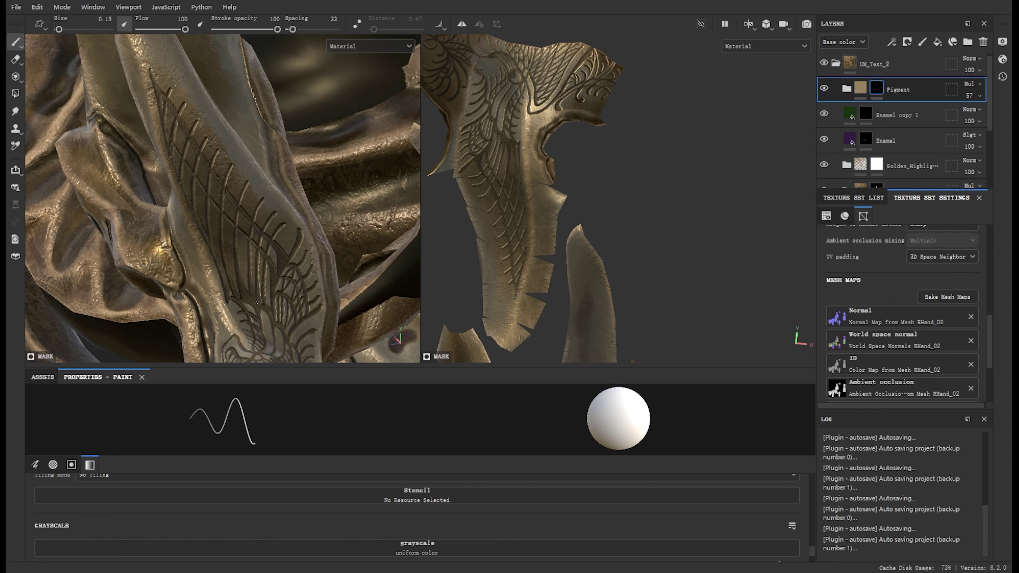
{"action": "left_click_drag", "start_coordinate": [240, 257], "coordinate": [271, 196], "text": "alt"}
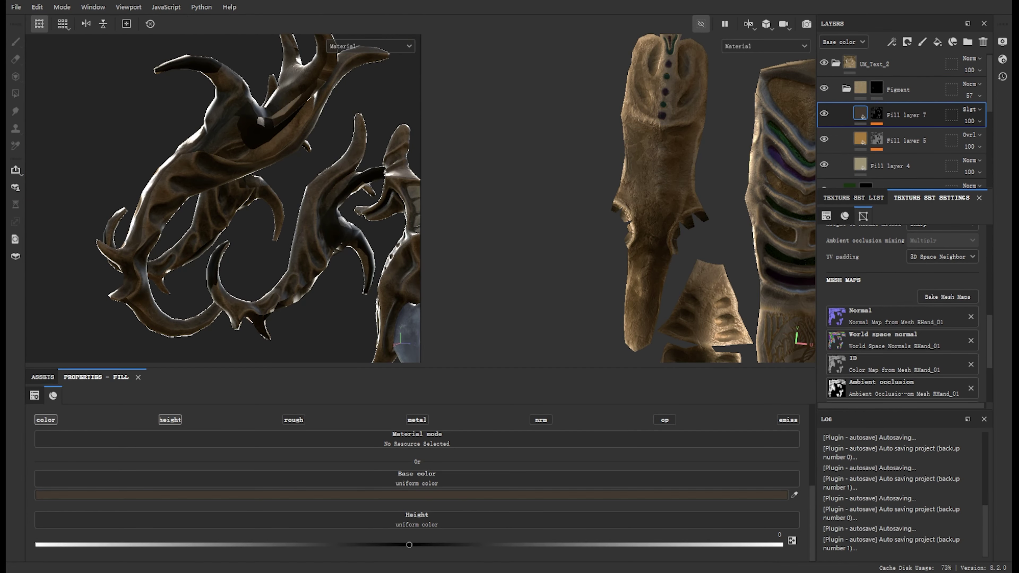
- Cycle RHand_01's viewport through the world space normal and other baked mesh map previews
{"action": "key", "text": "b"}
{"action": "key", "text": "m"}
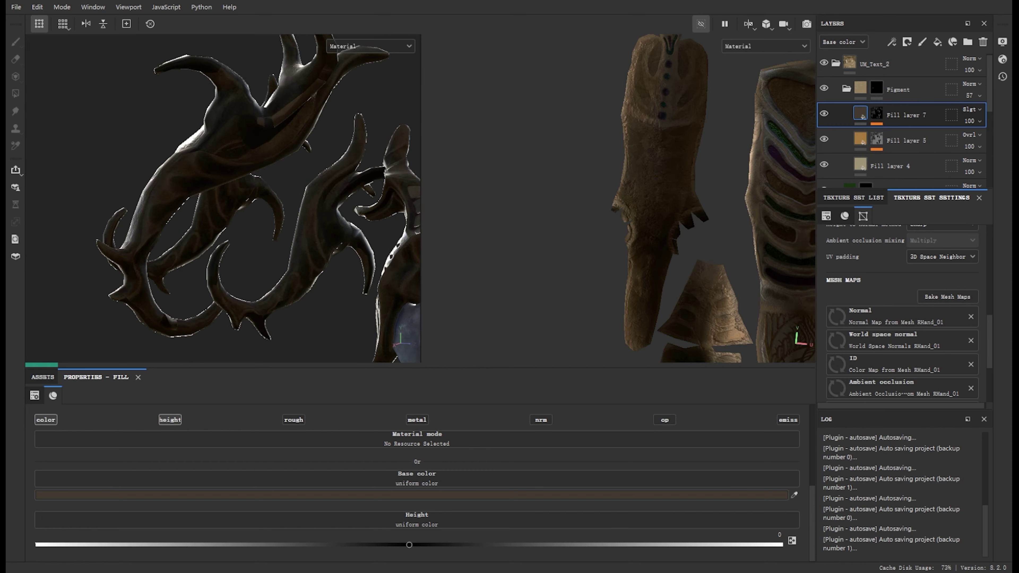
{"action": "key", "text": "b"}
{"action": "key", "text": "b"}
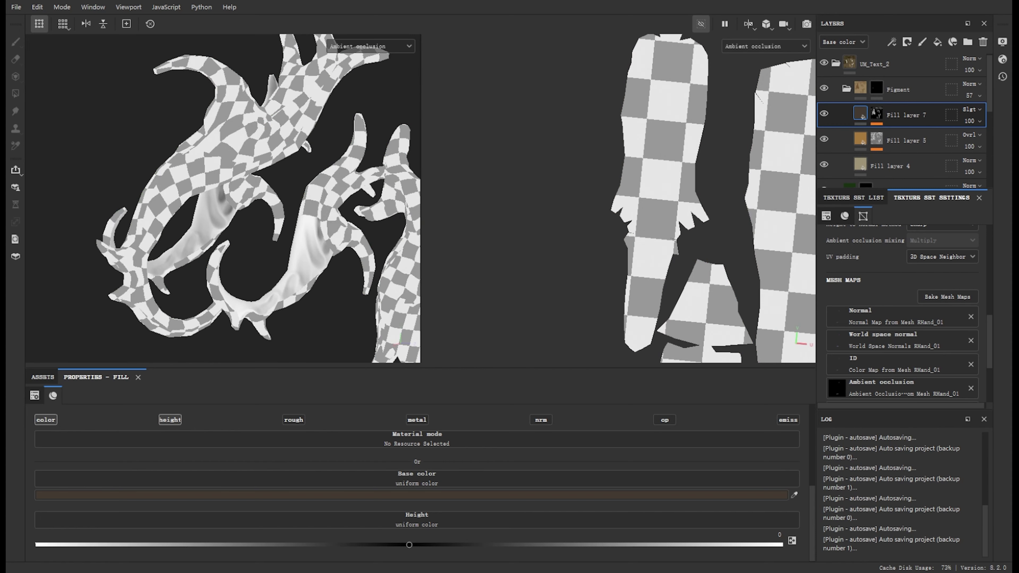
{"action": "key", "text": "b"}
{"action": "key", "text": "b"}
{"action": "key", "text": "b"}
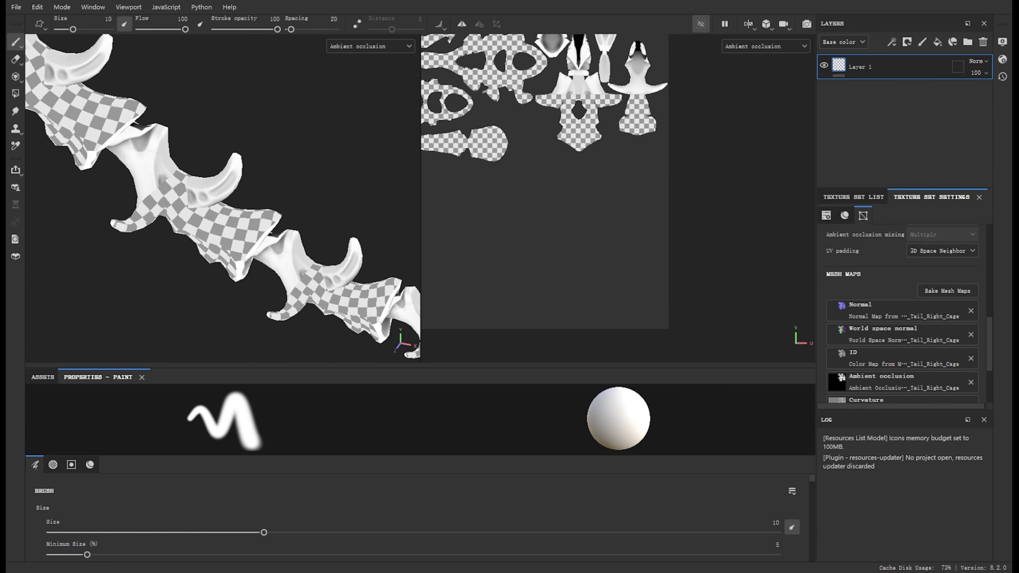
- Preview the tail's thickness and ID mesh maps, returning to the material view between them
{"action": "key", "text": "b"}
{"action": "key", "text": "b"}
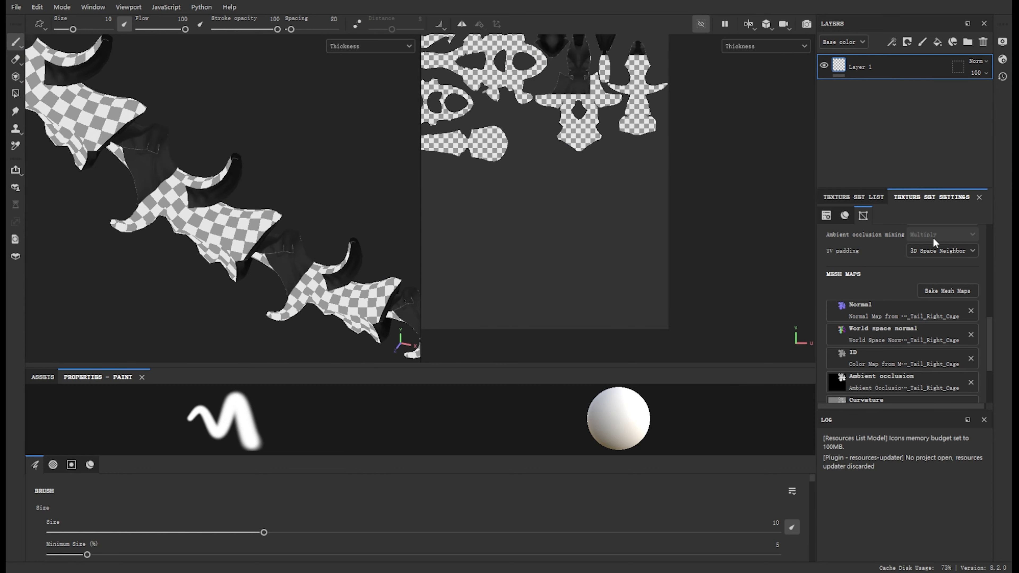
{"action": "key", "text": "m"}
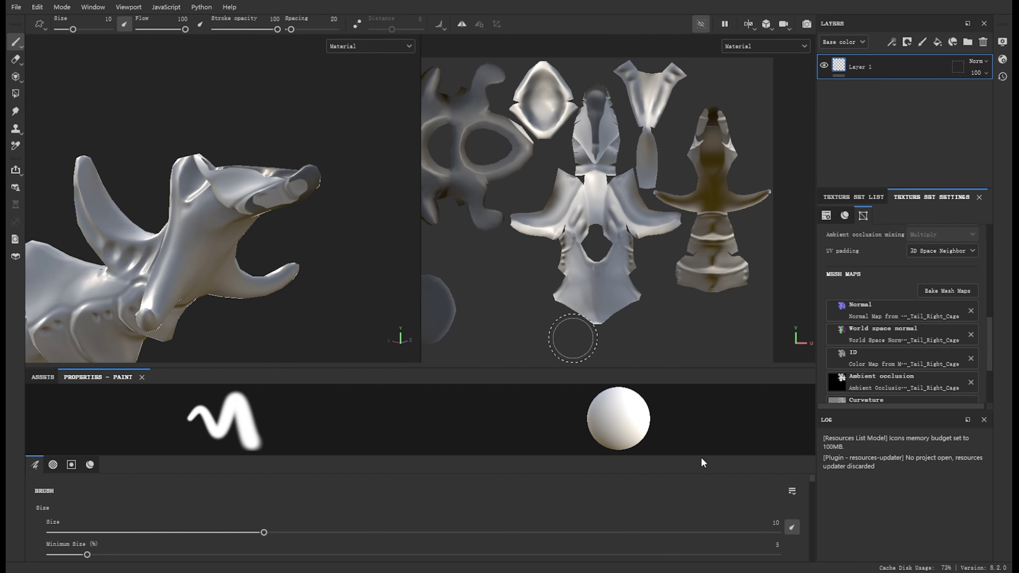
{"action": "key", "text": "b"}
{"action": "key", "text": "b"}
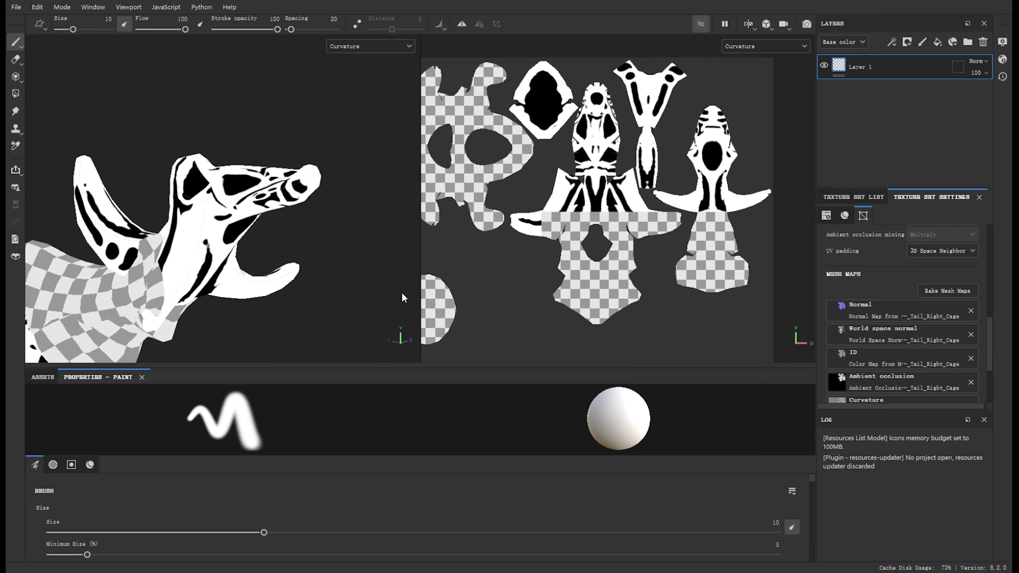
{"action": "key", "text": "b"}
{"action": "key", "text": "b"}
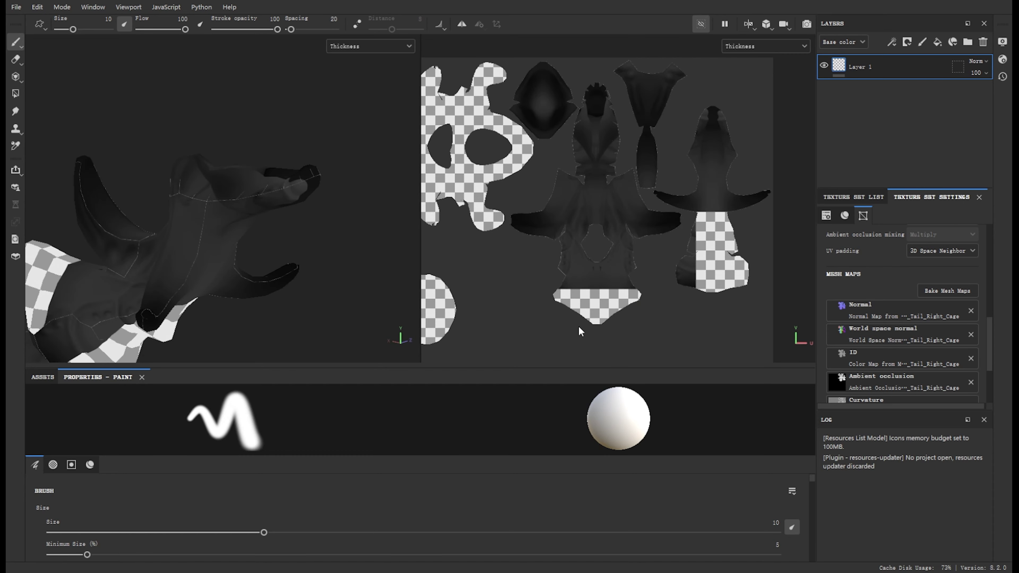
{"action": "key", "text": "m"}
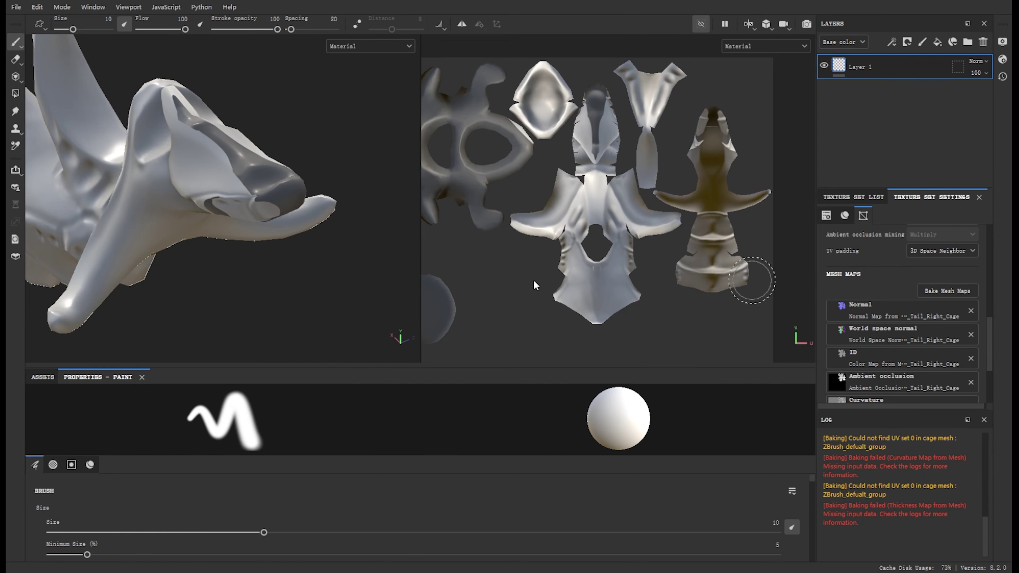
{"action": "key", "text": "b"}
- Add Fill layer 1, check the bent normals and normal maps, and remove the normal map slot
{"action": "key", "text": "b"}
{"action": "key", "text": "m"}
{"action": "left_click", "coordinate": [938, 41]}
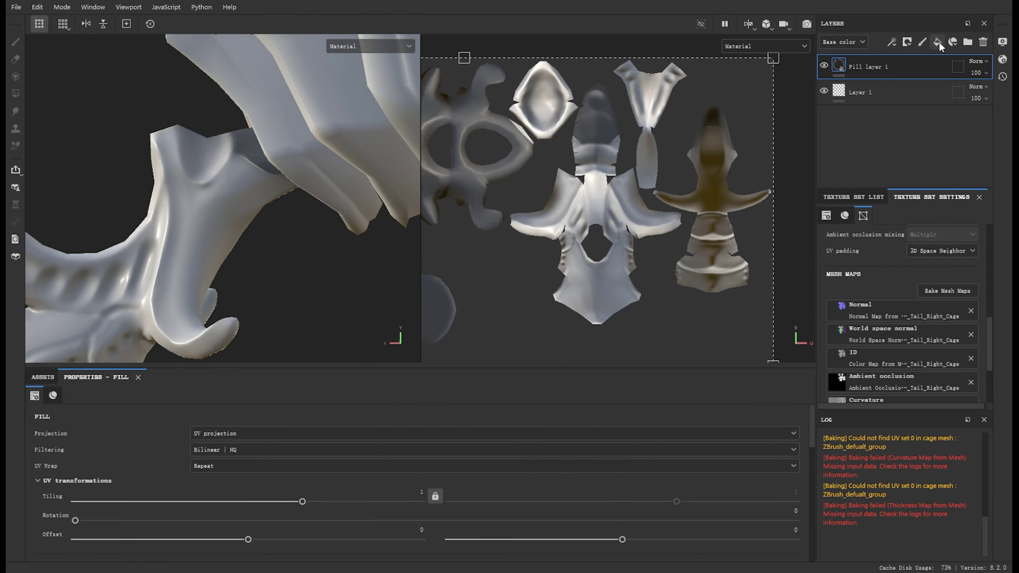
{"action": "key", "text": "b"}
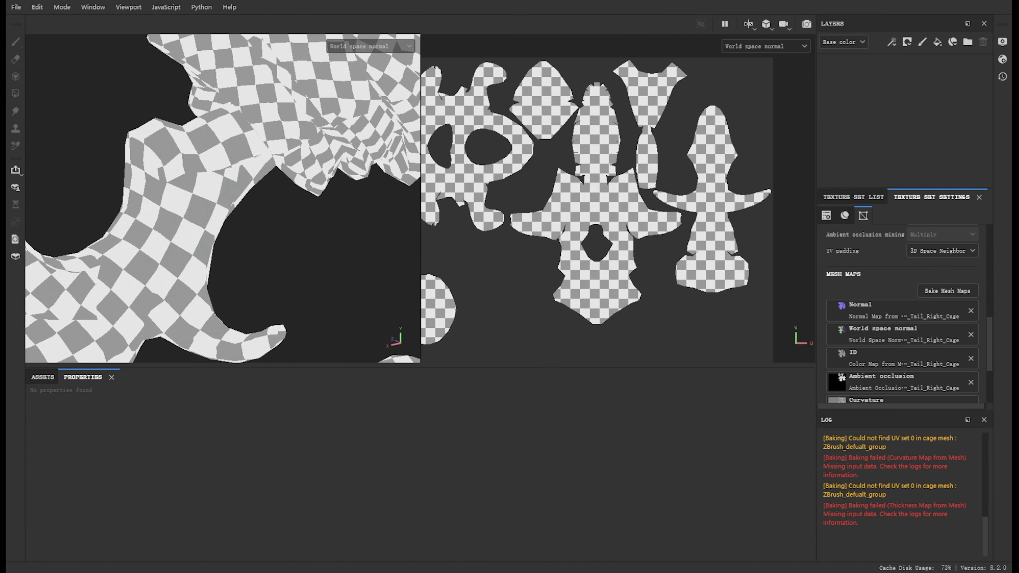
{"action": "key", "text": "b"}
{"action": "key", "text": "b"}
{"action": "key", "text": "b"}
{"action": "key", "text": "m"}
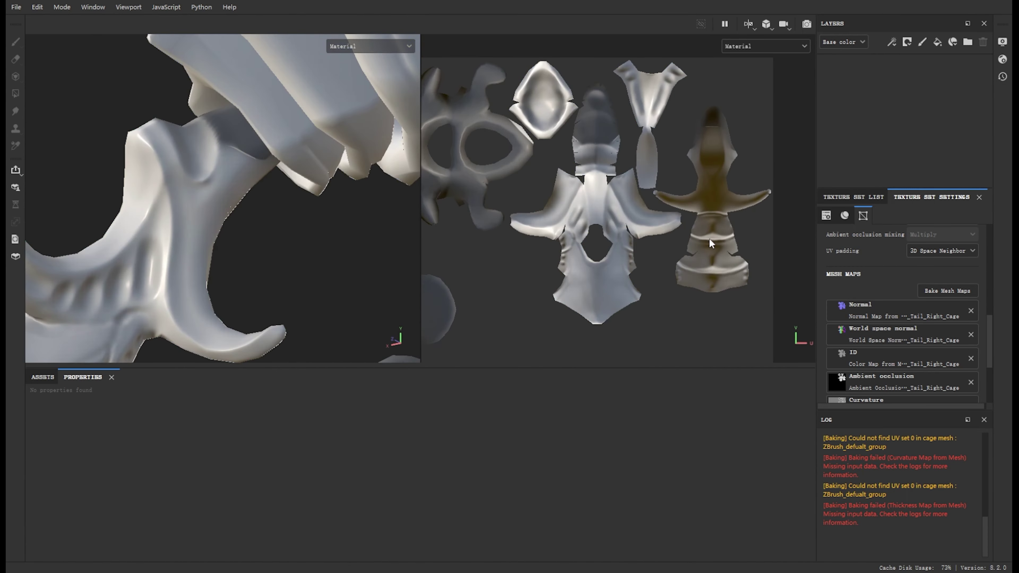
{"action": "key", "text": "b"}
{"action": "key", "text": "b"}
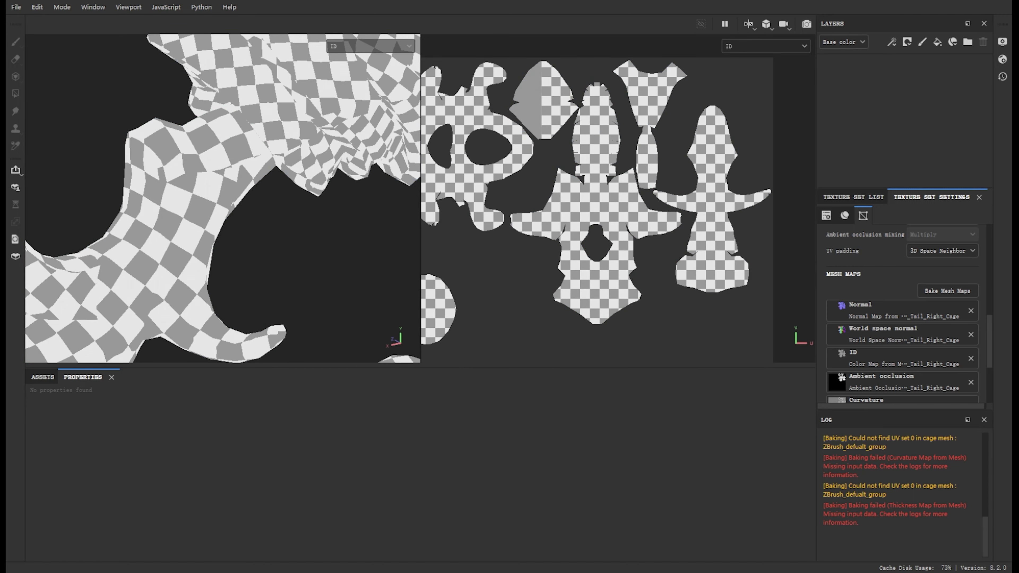
{"action": "key", "text": "b"}
{"action": "key", "text": "b"}
{"action": "key", "text": "b"}
{"action": "key", "text": "m"}
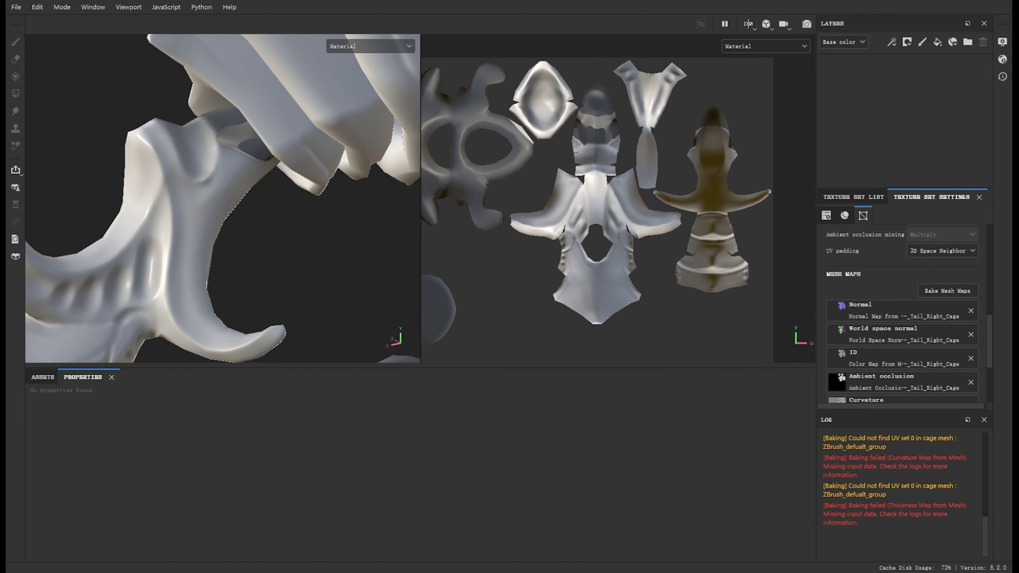
{"action": "left_click", "coordinate": [971, 311]}
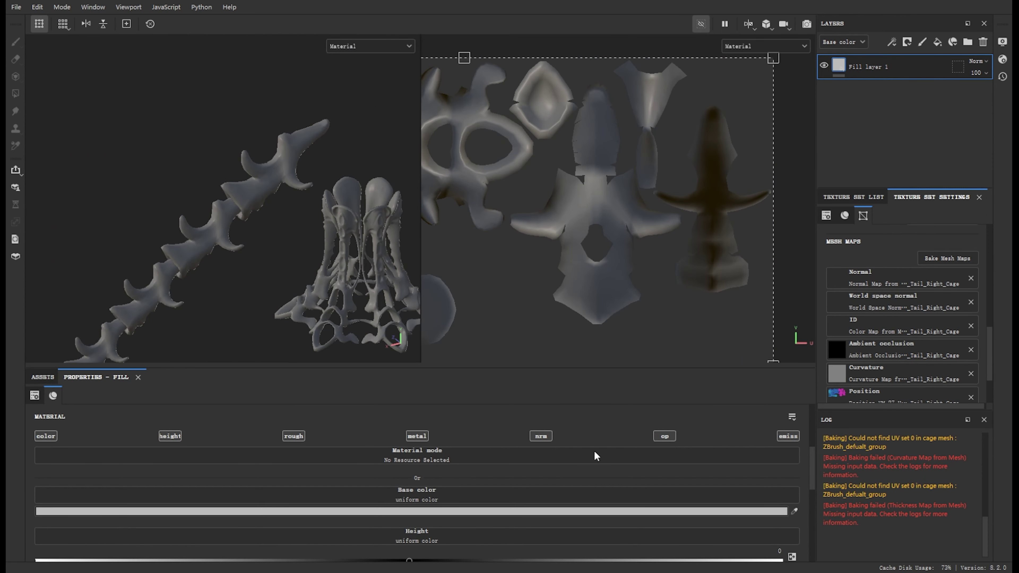
- Preview the ambient occlusion, normal, curvature and thickness bakes
{"action": "key", "text": "b"}
{"action": "key", "text": "b"}
{"action": "key", "text": "b"}
{"action": "key", "text": "b"}
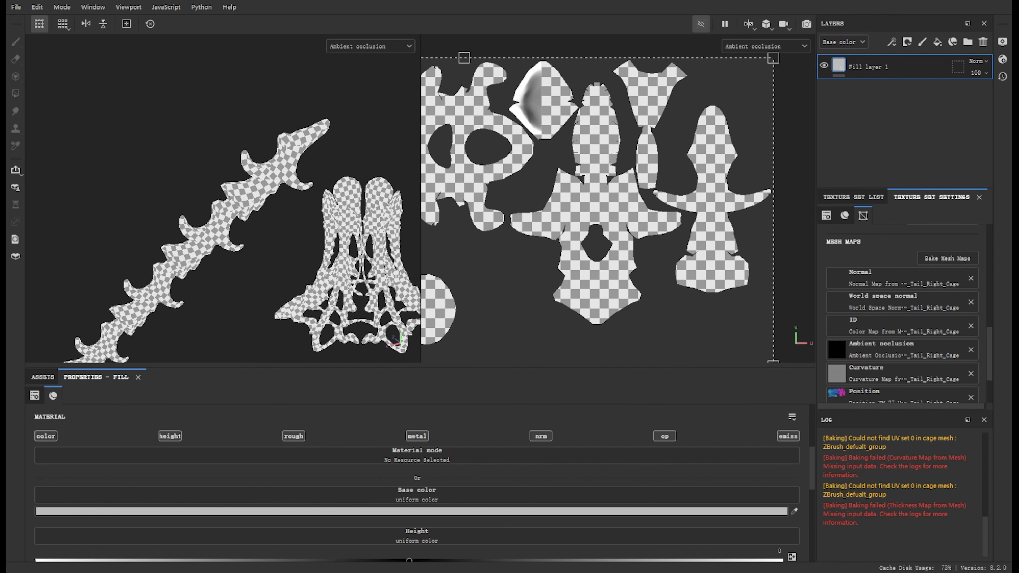
{"action": "key", "text": "m"}
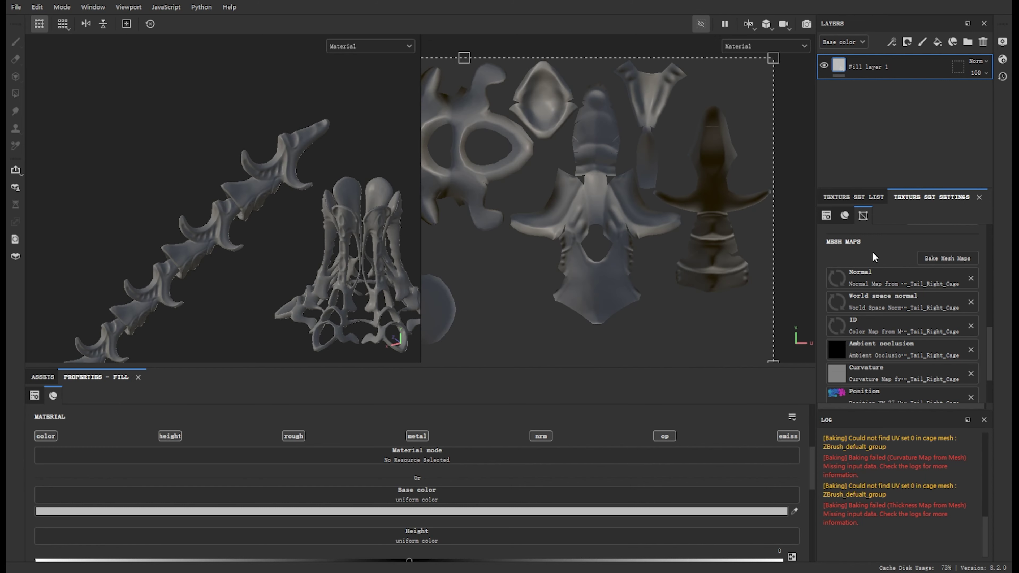
{"action": "key", "text": "b"}
{"action": "key", "text": "b"}
{"action": "key", "text": "b"}
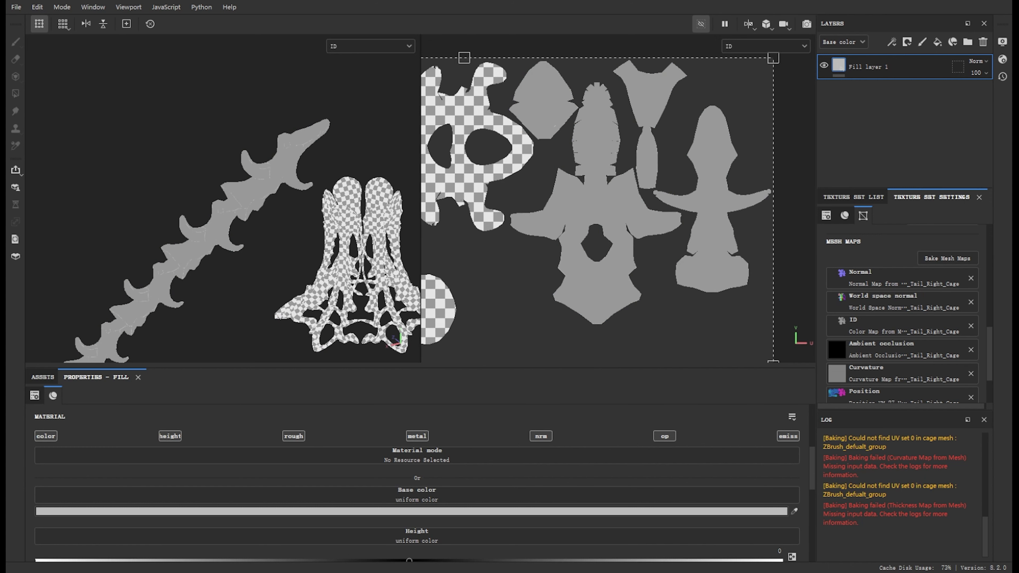
{"action": "key", "text": "b"}
{"action": "key", "text": "b"}
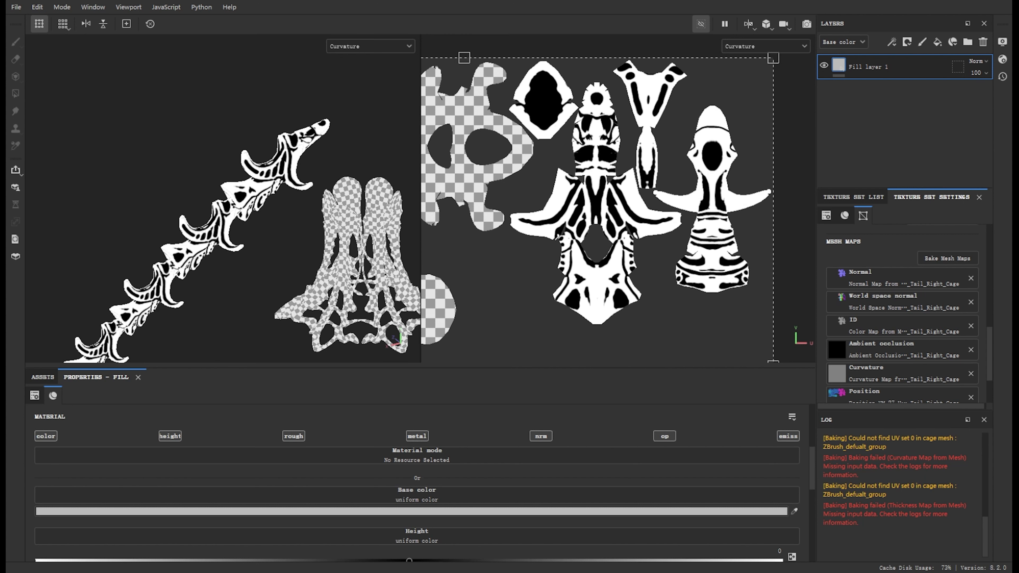
{"action": "key", "text": "b"}
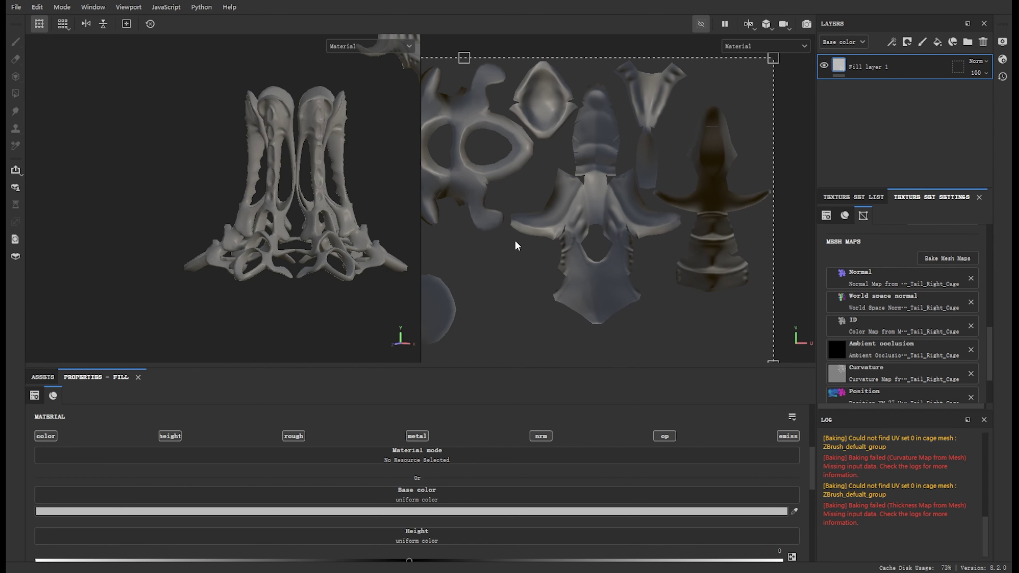
- Frame the other mesh and check its normal, curvature, thickness and world space normal previews
{"action": "key", "text": "b"}
{"action": "key", "text": "b"}
{"action": "key", "text": "b"}
{"action": "key", "text": "b"}
{"action": "key", "text": "b"}
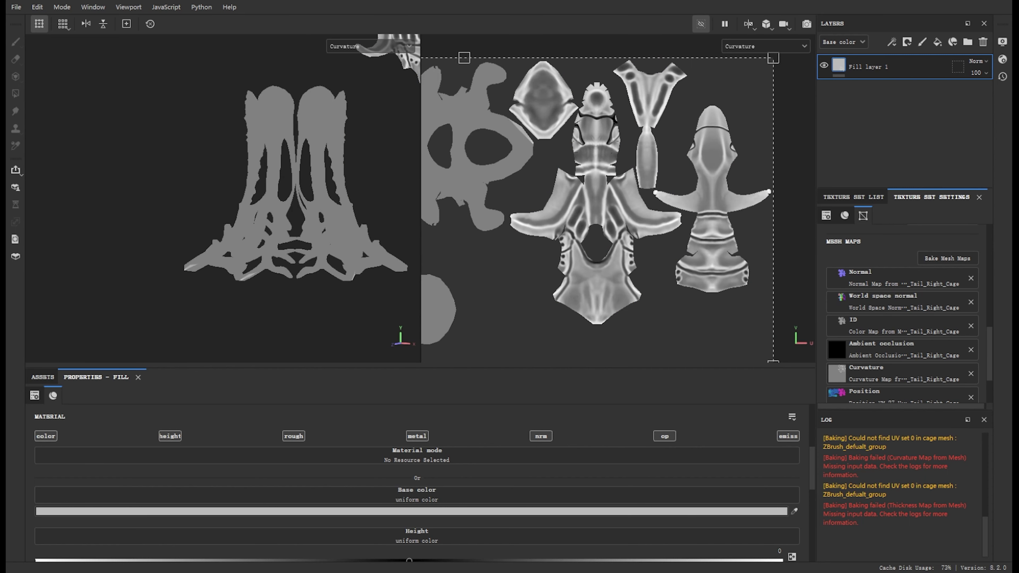
{"action": "key", "text": "b"}
{"action": "key", "text": "b"}
{"action": "key", "text": "b"}
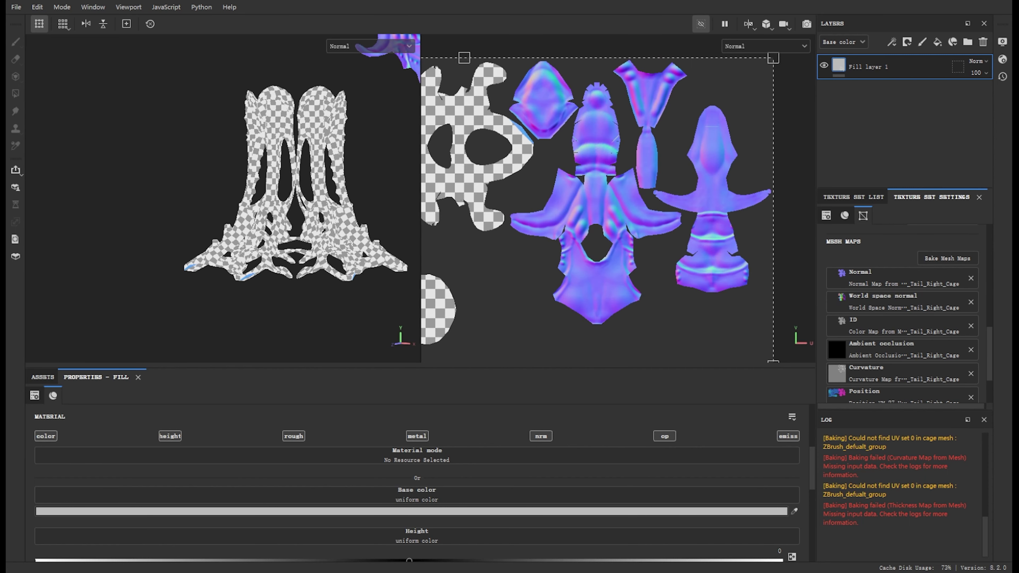
{"action": "key", "text": "b"}
{"action": "key", "text": "b"}
{"action": "key", "text": "b"}
{"action": "key", "text": "b"}
{"action": "key", "text": "b"}
{"action": "key", "text": "b"}
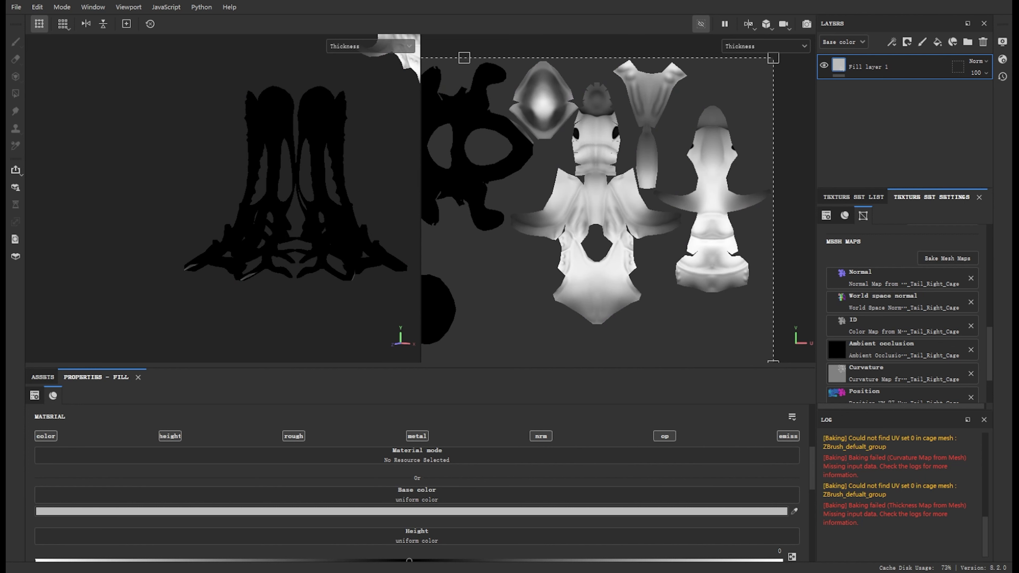
{"action": "key", "text": "b"}
{"action": "key", "text": "b"}
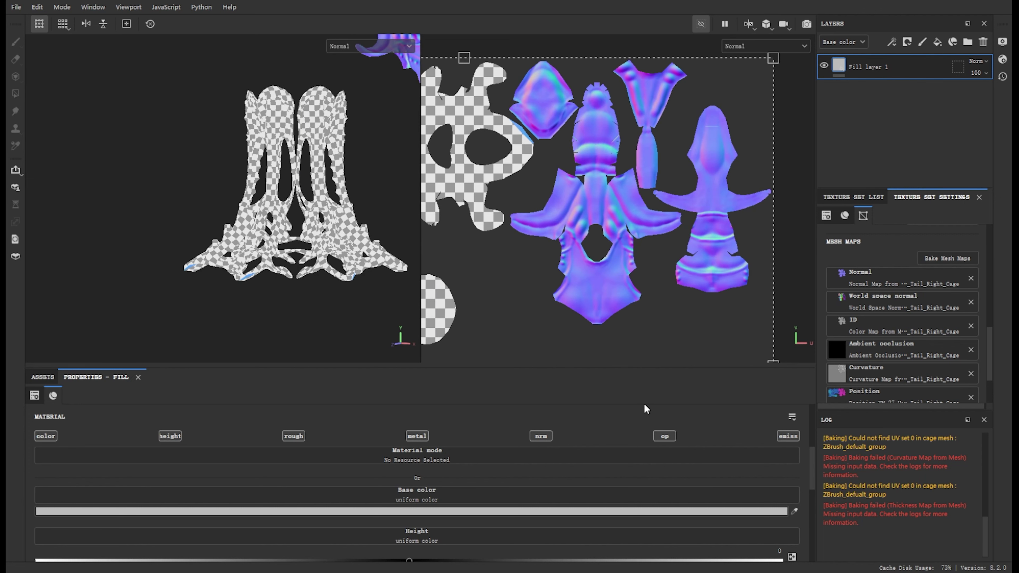
{"action": "key", "text": "b"}
{"action": "key", "text": "b"}
{"action": "key", "text": "b"}
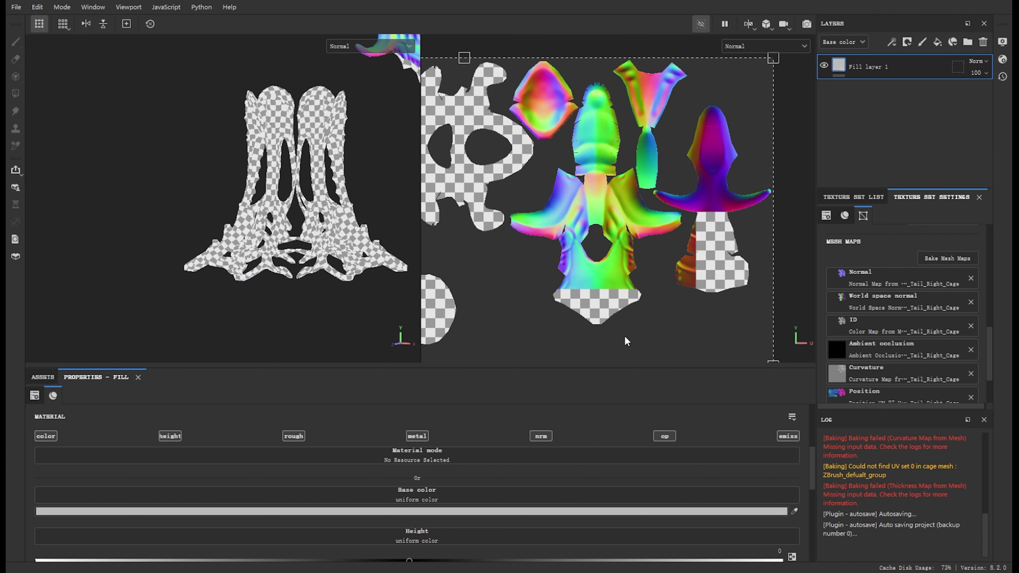
{"action": "key", "text": "b"}
{"action": "key", "text": "b"}
{"action": "key", "text": "b"}
{"action": "key", "text": "b"}
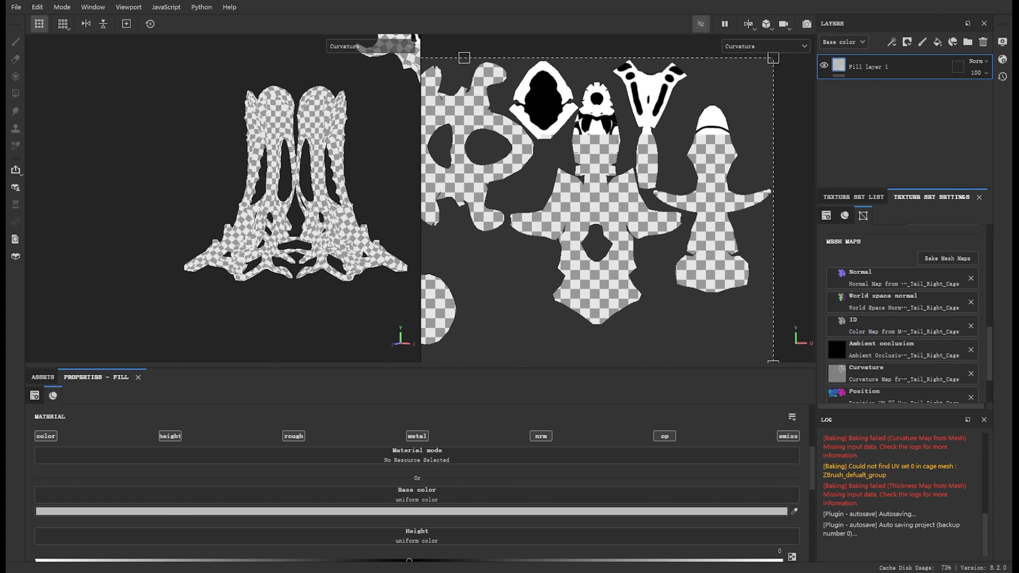
- Check the newly baked Curvature and Thickness maps by stepping through the previews
{"action": "key", "text": "b"}
{"action": "key", "text": "b"}
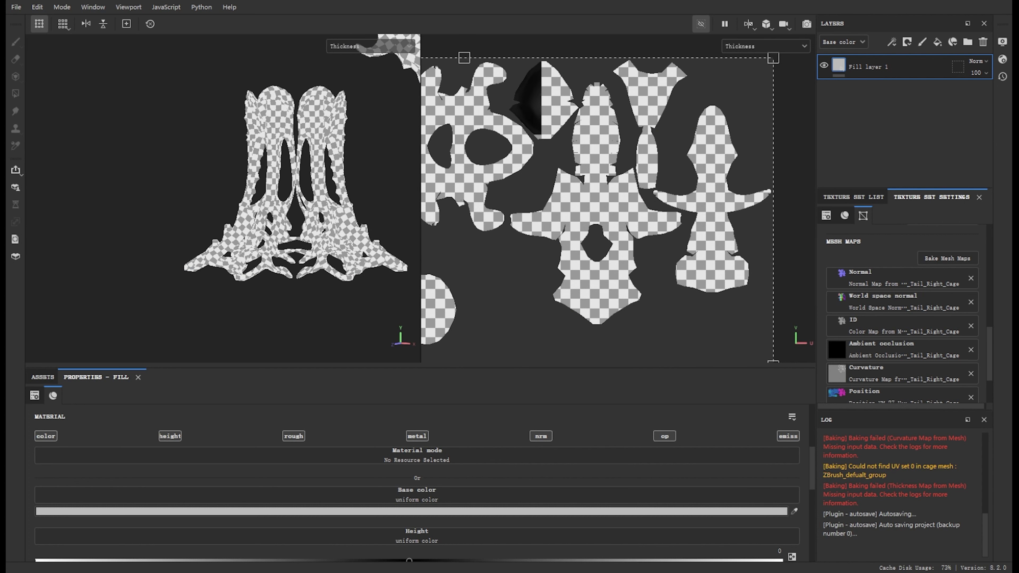
{"action": "key", "text": "b"}
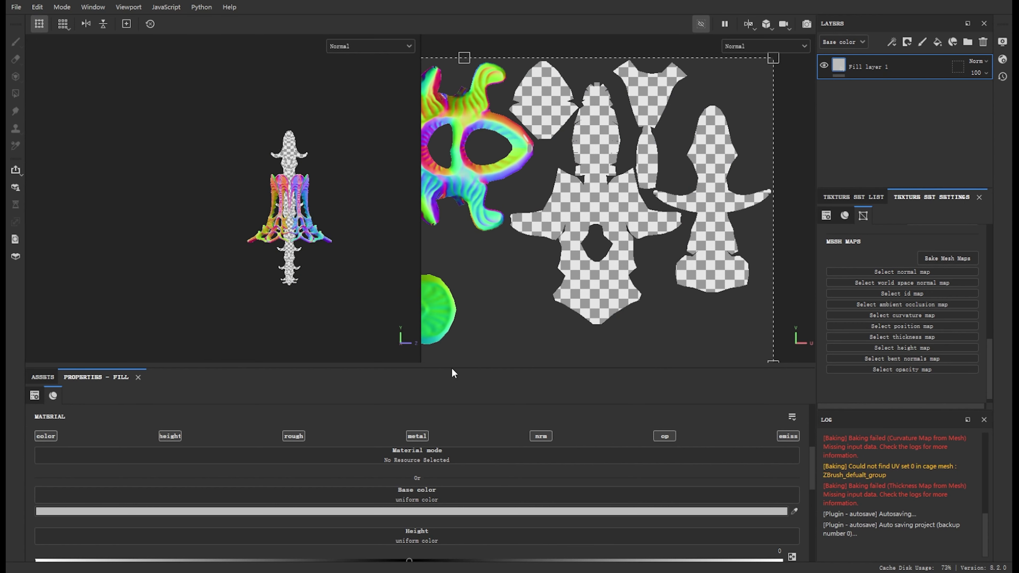
{"action": "key", "text": "b"}
{"action": "key", "text": "b"}
{"action": "key", "text": "b"}
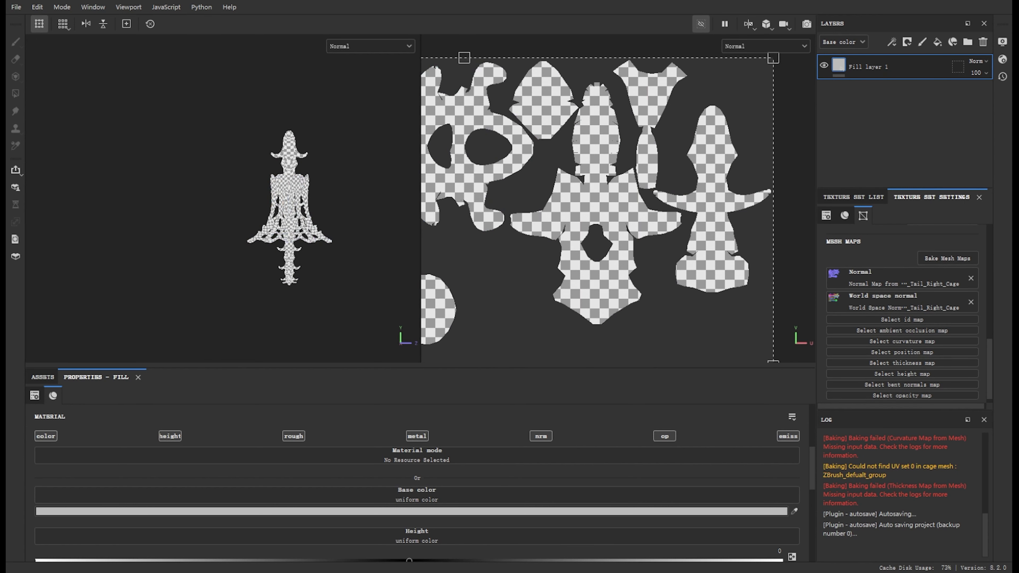
{"action": "key", "text": "b"}
{"action": "key", "text": "b"}
{"action": "key", "text": "b"}
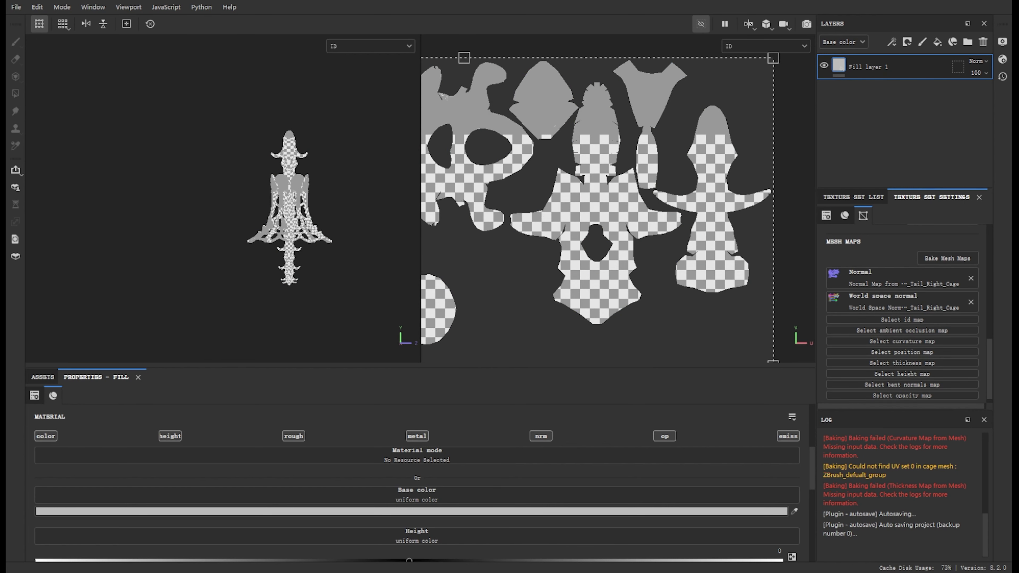
{"action": "key", "text": "b"}
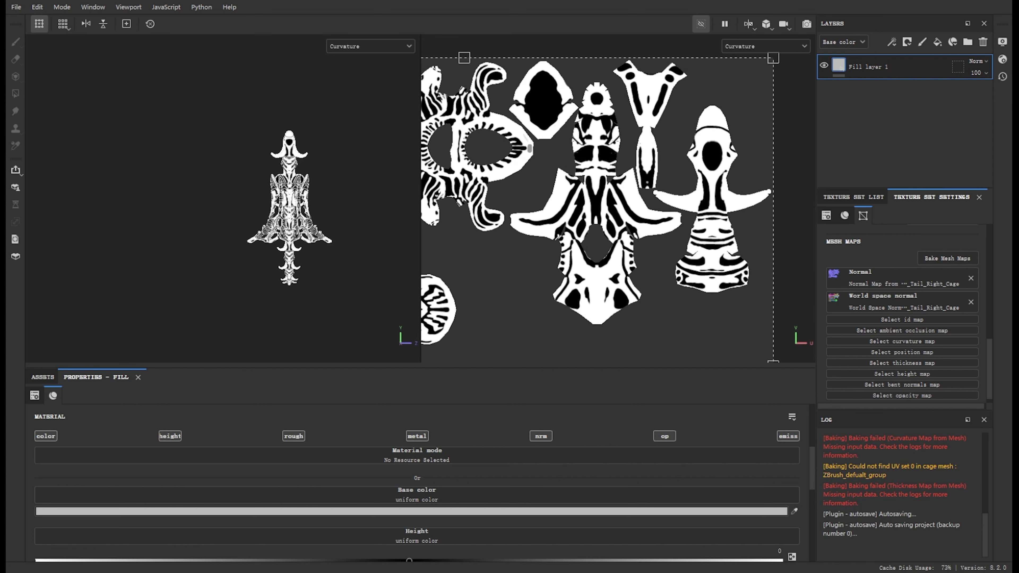
{"action": "key", "text": "b"}
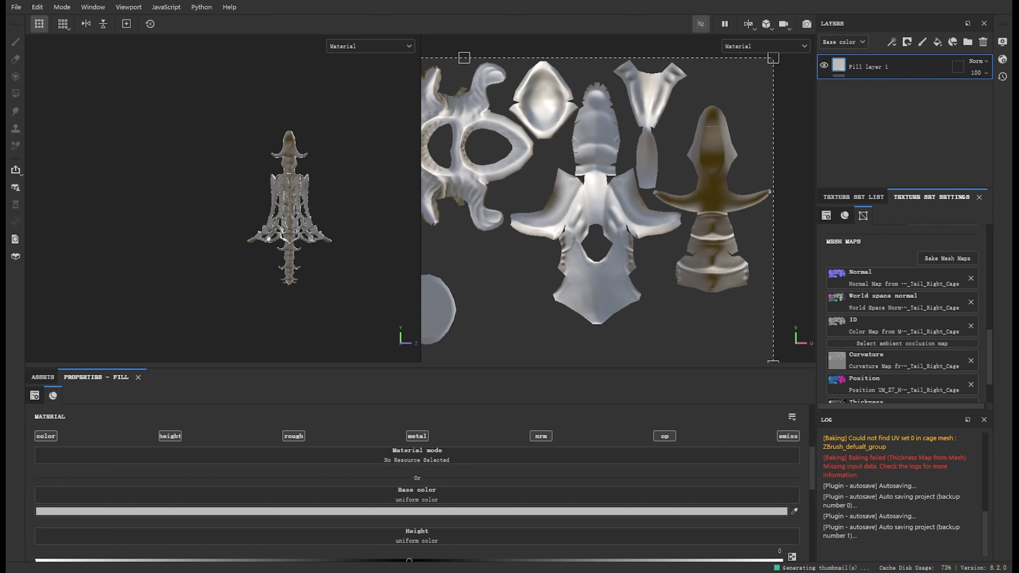
- Search the assets for 'UM' and add the UM_Silver and UM_Text_2 materials to the layer stack
{"action": "left_click", "coordinate": [43, 377]}
{"action": "type", "text": "UM"}
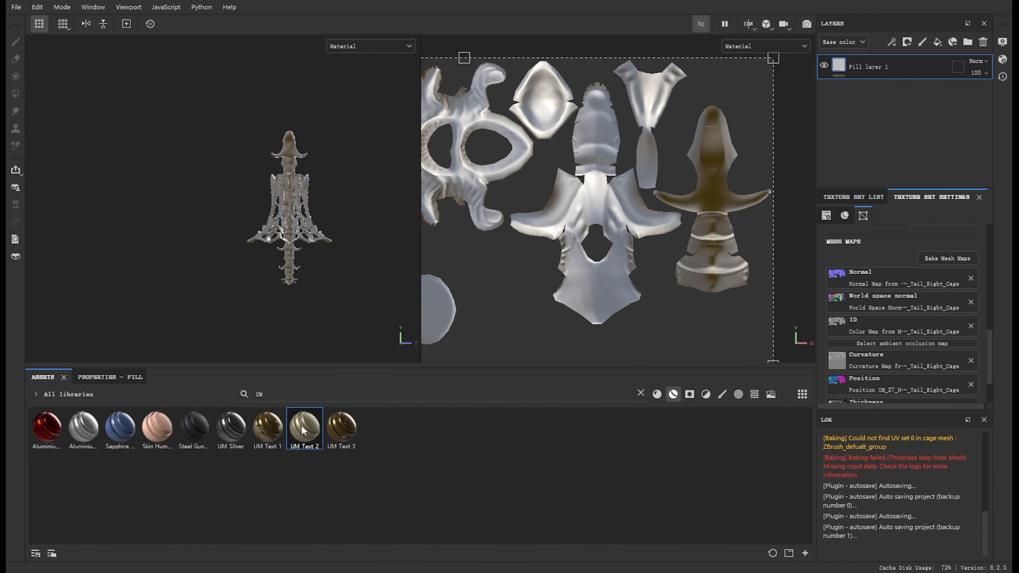
{"action": "left_click_drag", "start_coordinate": [304, 426], "coordinate": [903, 66]}
{"action": "left_click_drag", "start_coordinate": [230, 426], "coordinate": [902, 92]}
{"action": "left_click_drag", "start_coordinate": [281, 241], "coordinate": [319, 288], "text": "alt"}
- Polygon-fill UV islands, expand the UM_Text_2 folder, and return to brush painting
{"action": "key", "text": "4"}
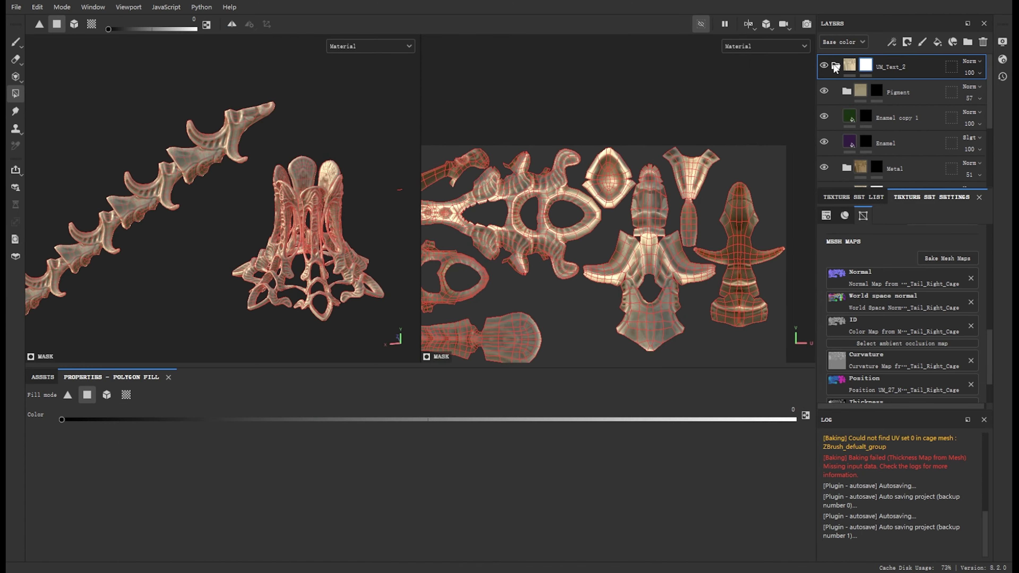
{"action": "left_click_drag", "start_coordinate": [455, 68], "coordinate": [703, 302]}
{"action": "left_click", "coordinate": [877, 141]}
{"action": "key", "text": "ctrl+d"}
{"action": "key", "text": "1"}
{"action": "left_click_drag", "start_coordinate": [281, 201], "coordinate": [320, 181], "text": "alt"}
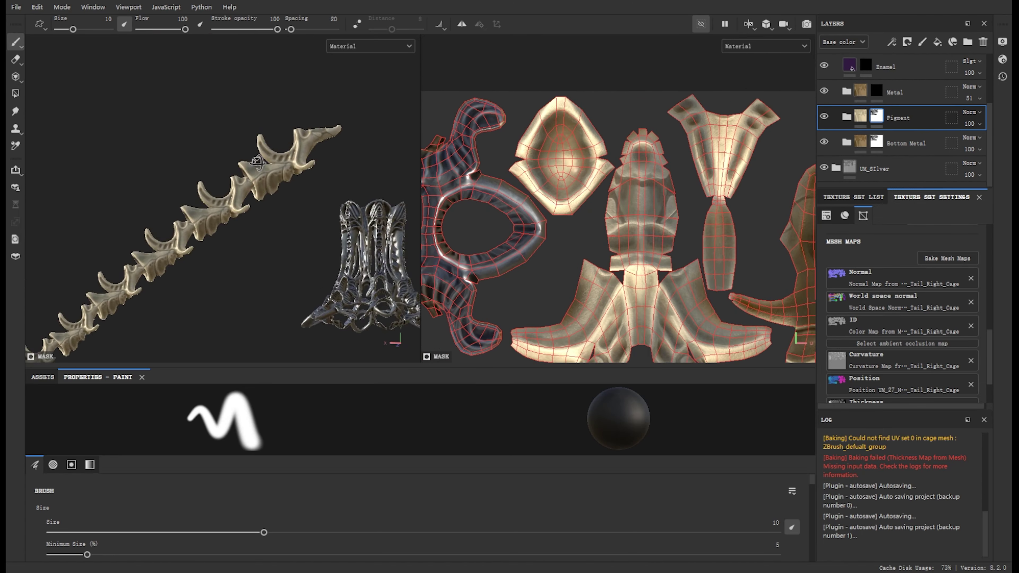
{"action": "scroll", "coordinate": [371, 204], "scroll_direction": "up", "scroll_amount": 5}
{"action": "scroll", "coordinate": [349, 202], "scroll_direction": "up", "scroll_amount": 3}
- Set up Enamel copy 1 and Bottom Metal mask painting with a smaller brush and symmetry off
{"action": "left_click", "coordinate": [90, 464]}
{"action": "key", "text": "l"}
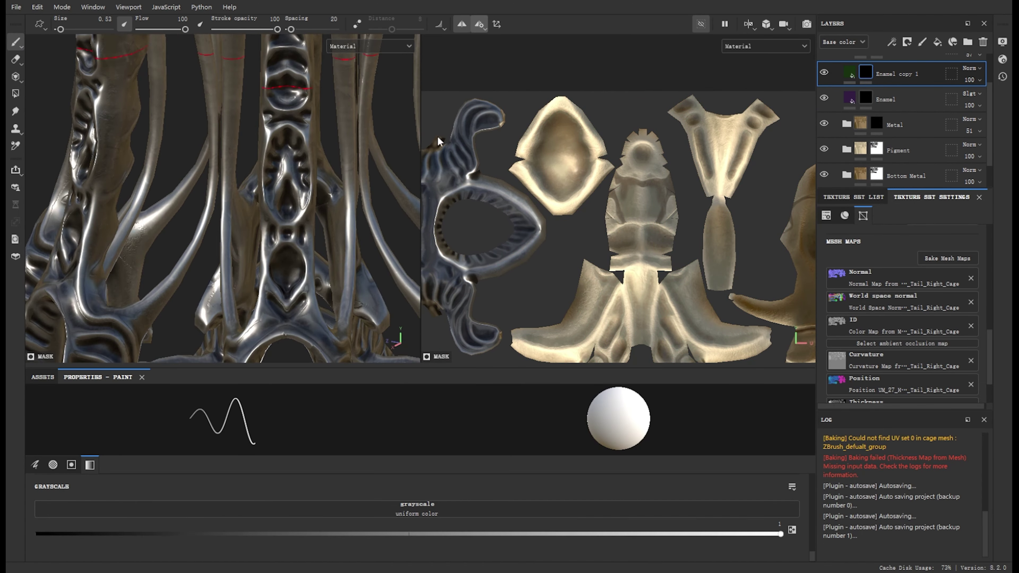
{"action": "mouse_move", "coordinate": [75, 232]}
{"action": "right_mouse_down", "text": "alt"}
{"action": "mouse_move", "coordinate": [118, 179]}
{"action": "mouse_move", "coordinate": [80, 225]}
{"action": "right_mouse_up", "text": "alt"}
{"action": "key", "text": "l"}
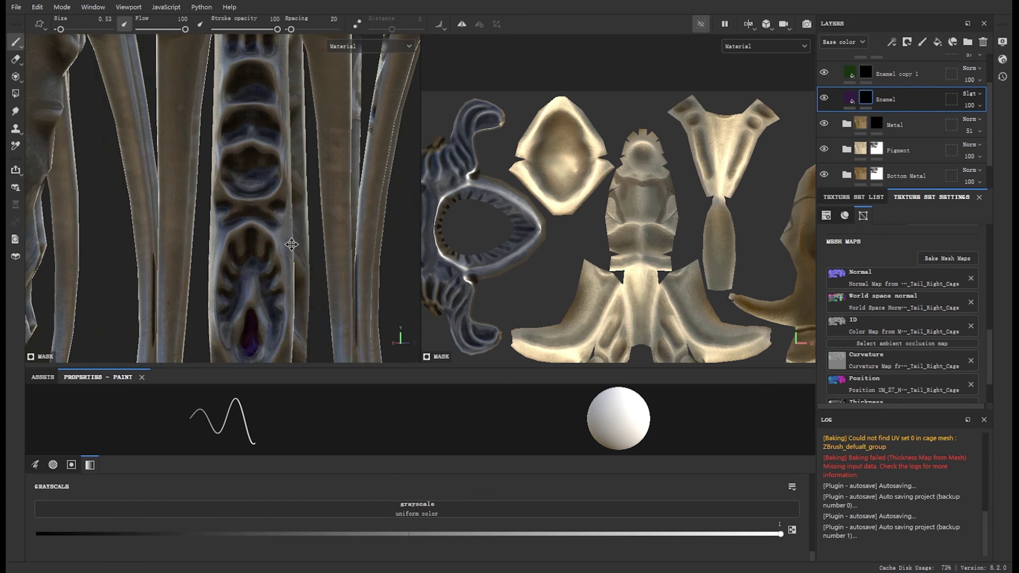
{"action": "scroll", "coordinate": [988, 131], "scroll_direction": "up", "scroll_amount": 1}
{"action": "scroll", "coordinate": [988, 130], "scroll_direction": "down", "scroll_amount": 1}
{"action": "left_click", "coordinate": [906, 151]}
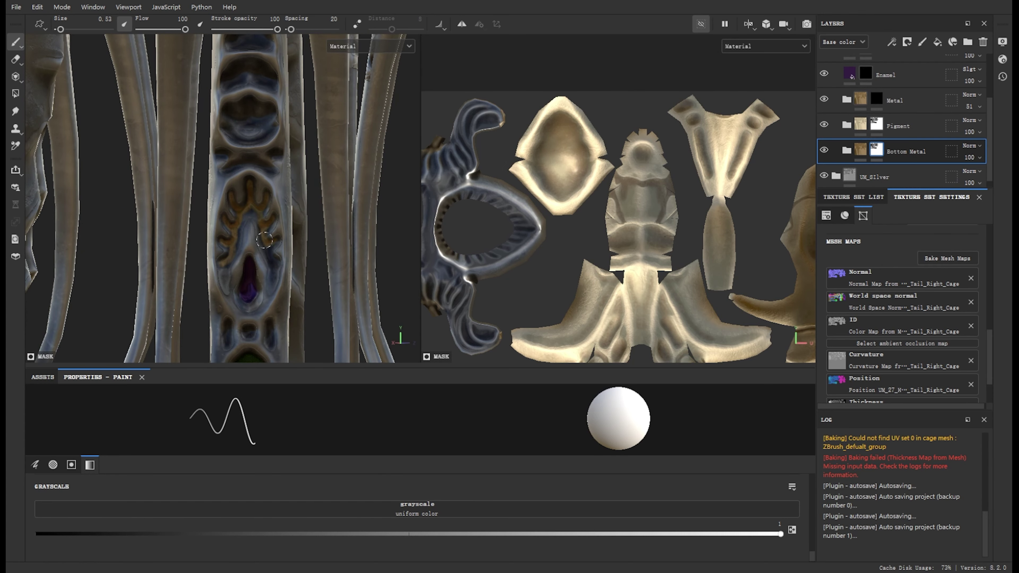
{"action": "left_click_drag", "start_coordinate": [264, 240], "coordinate": [240, 186], "text": "alt"}
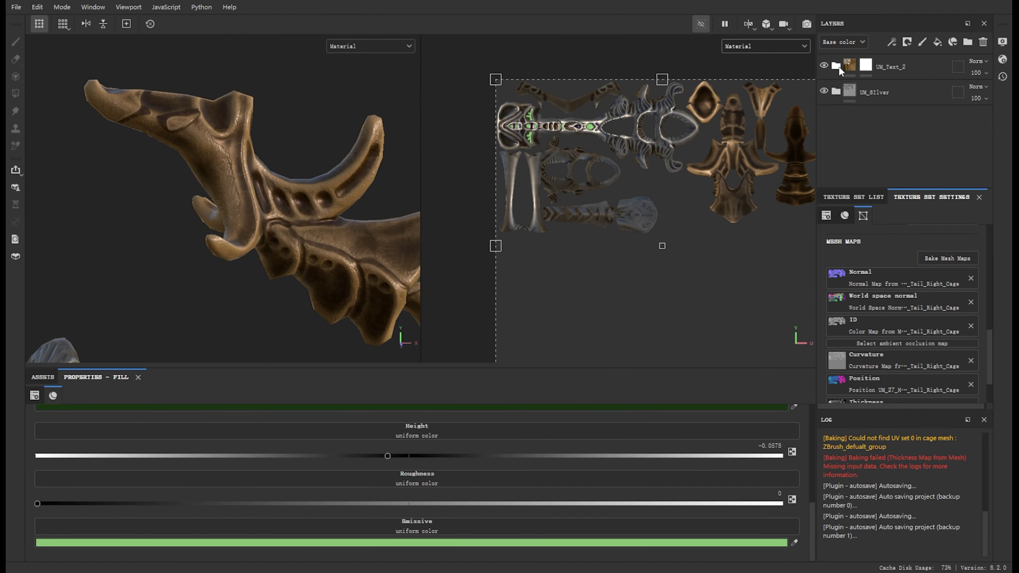
- Expand the UM_Text_2 folder and switch the new texture set's preview to Curvature
{"action": "left_click", "coordinate": [837, 66]}
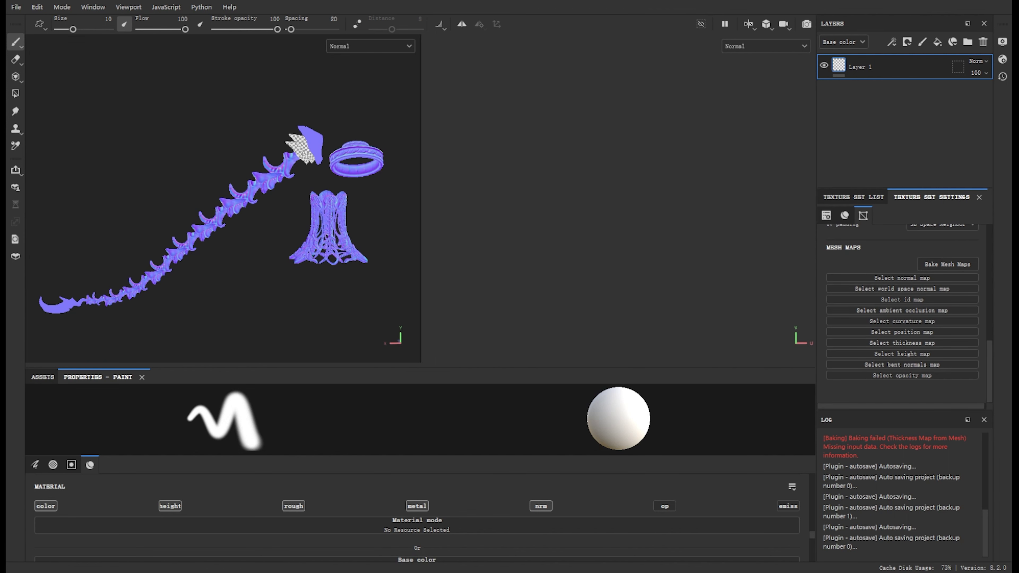
{"action": "key", "text": "b"}
{"action": "key", "text": "b"}
{"action": "key", "text": "b"}
{"action": "key", "text": "b"}
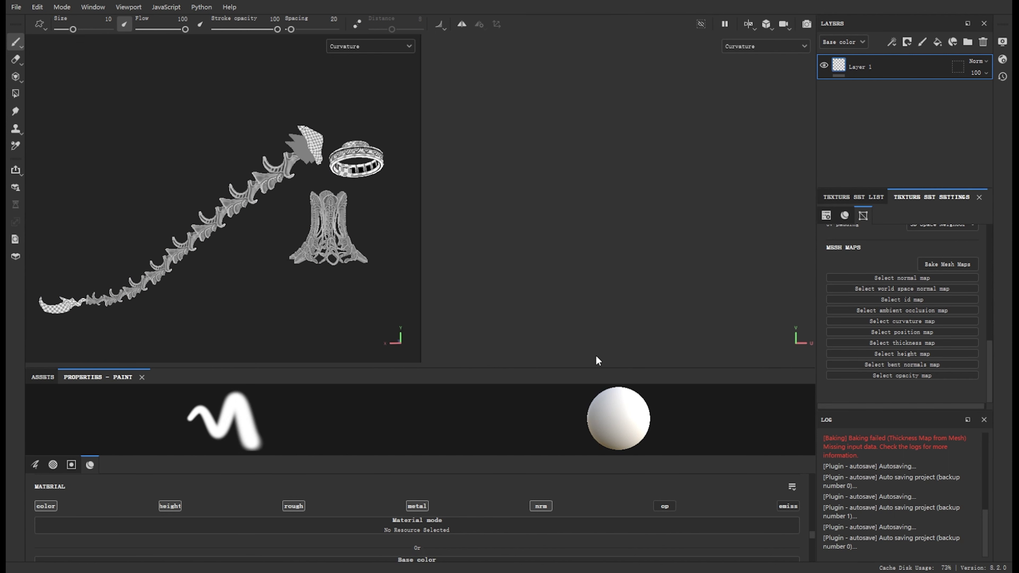
{"action": "key", "text": "b"}
{"action": "key", "text": "b"}
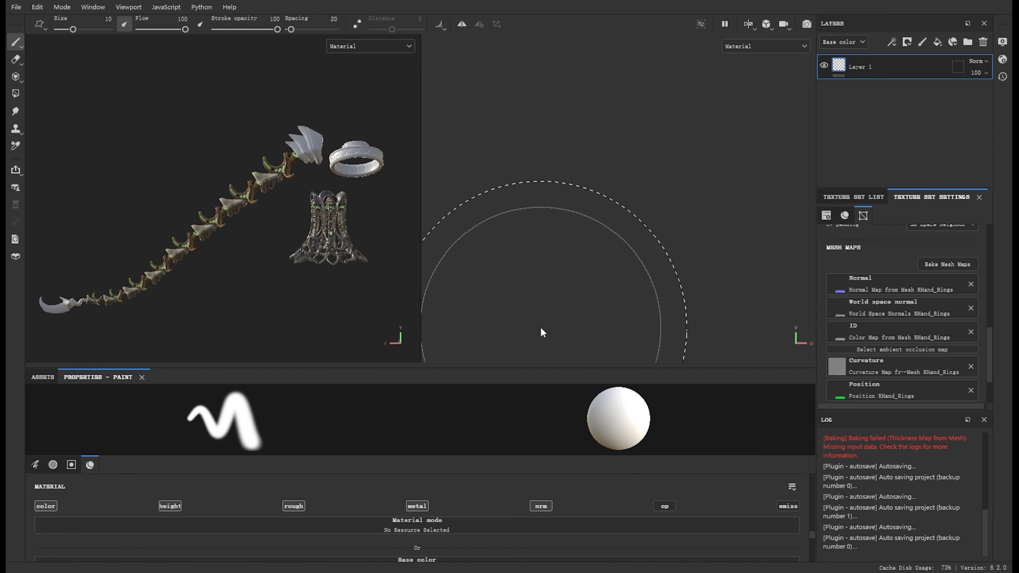
- Check the baked Curvature and Thickness maps by cycling the viewport previews
{"action": "key", "text": "b"}
{"action": "key", "text": "b"}
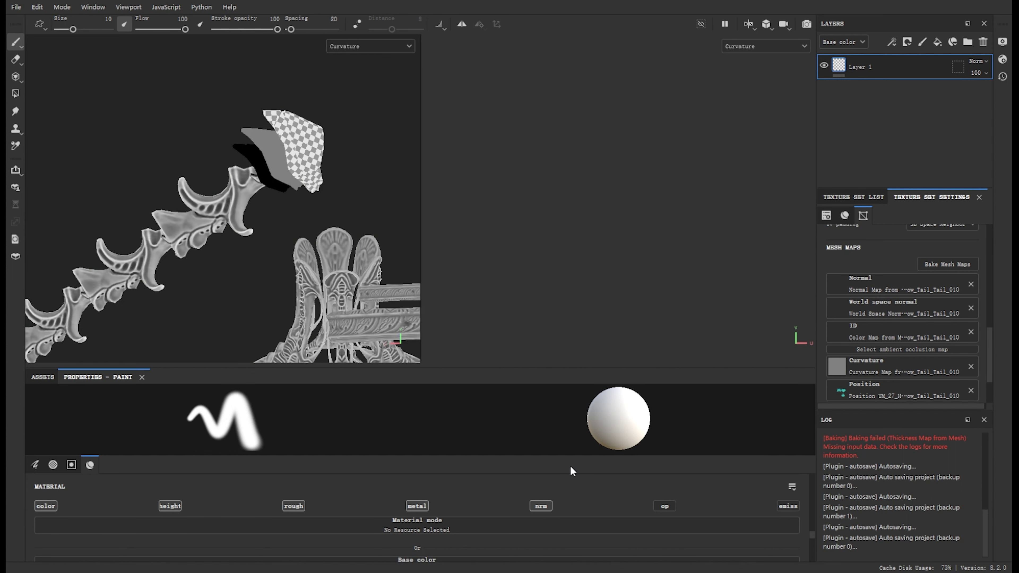
{"action": "key", "text": "b"}
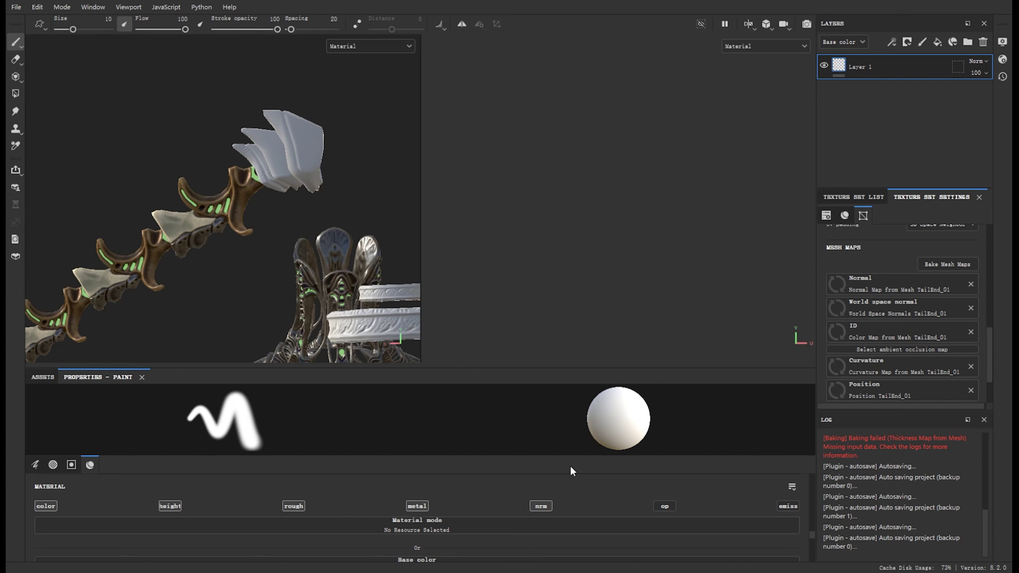
{"action": "key", "text": "b"}
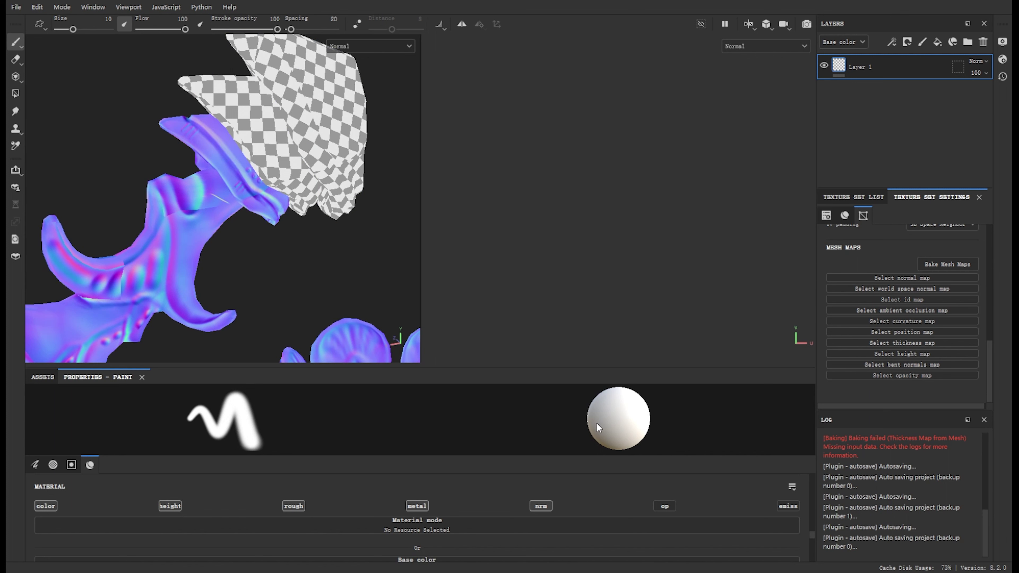
{"action": "key", "text": "b"}
{"action": "key", "text": "b"}
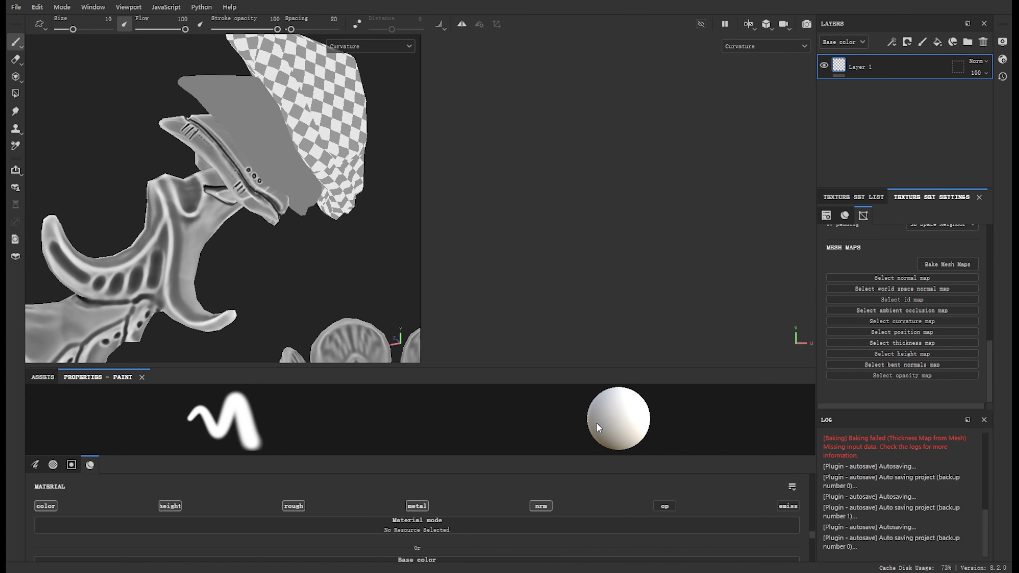
{"action": "key", "text": "b"}
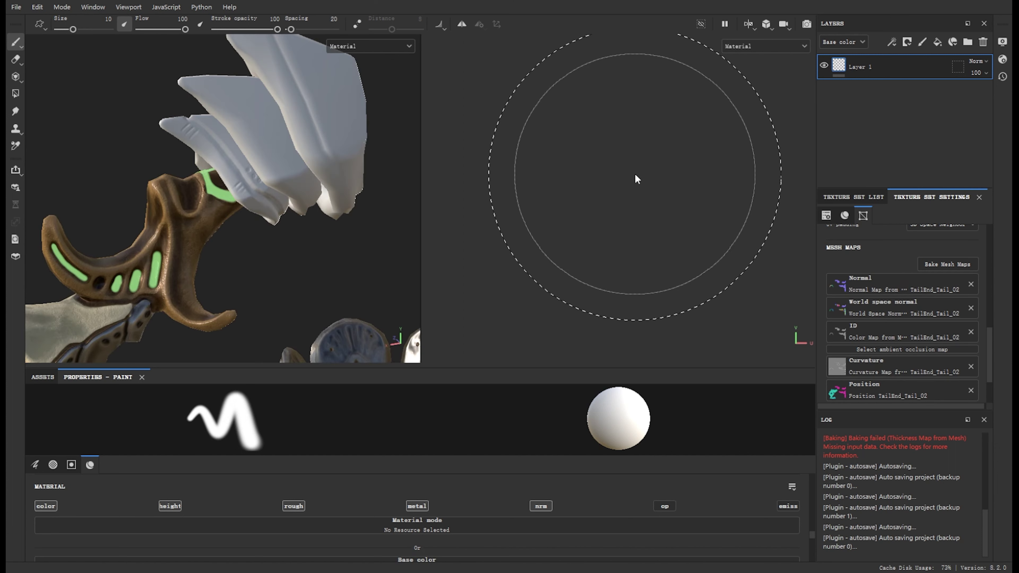
- Reframe on the tail-end blades and check their Curvature, Normal and Thickness bakes
{"action": "key", "text": "f"}
{"action": "key", "text": "b"}
{"action": "key", "text": "b"}
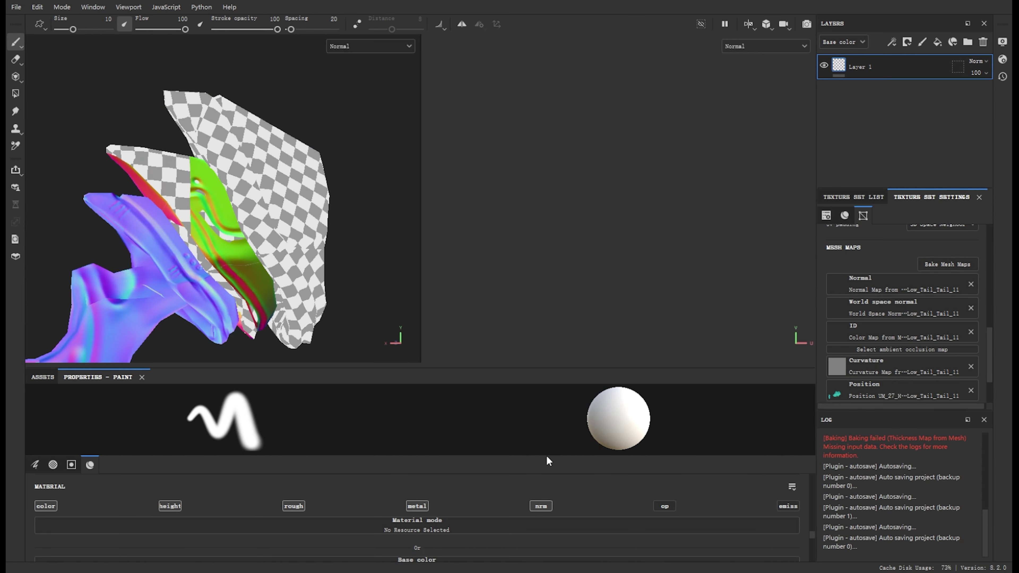
{"action": "key", "text": "b"}
{"action": "key", "text": "b"}
{"action": "key", "text": "b"}
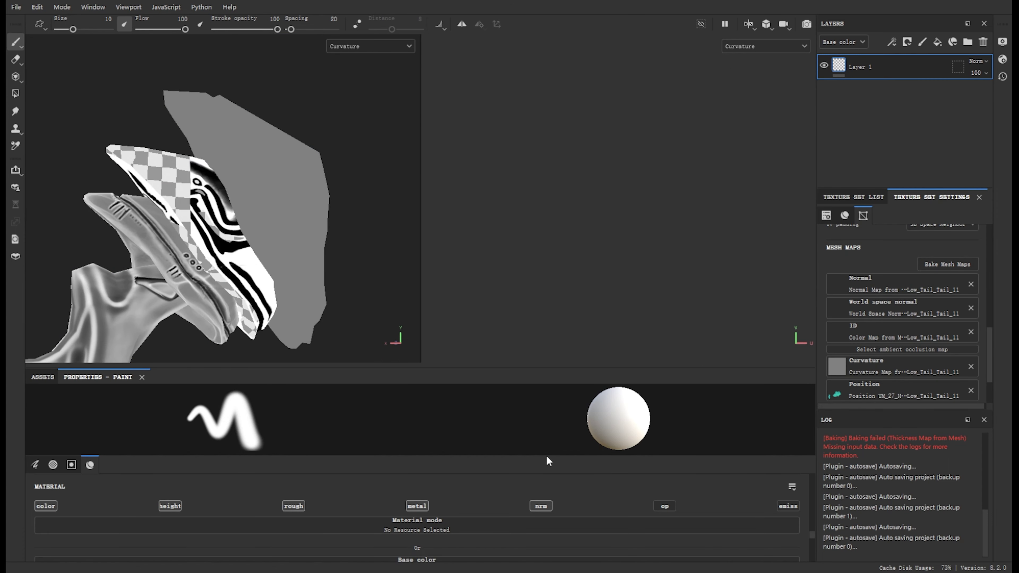
{"action": "key", "text": "b"}
{"action": "key", "text": "b"}
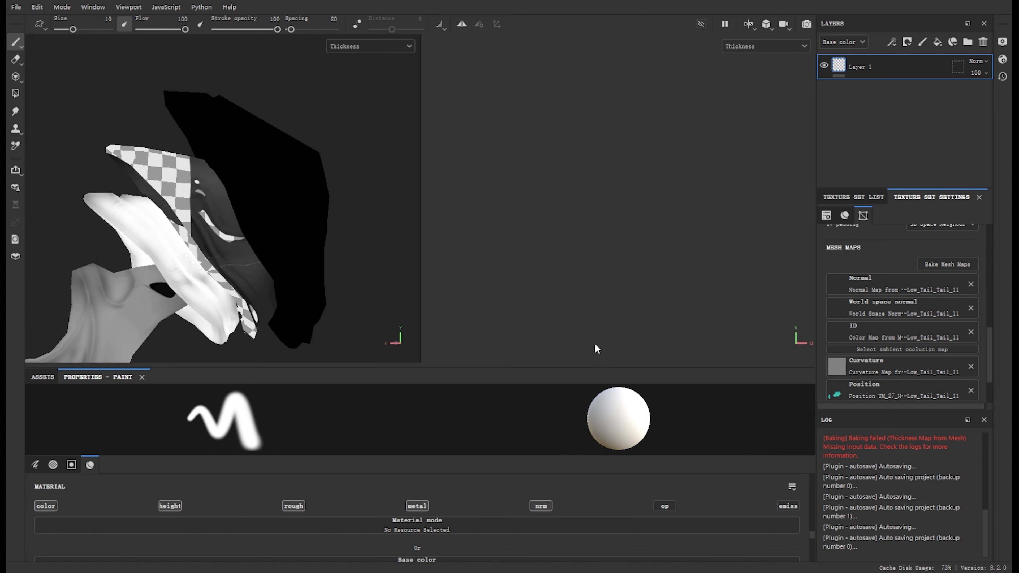
{"action": "key", "text": "b"}
{"action": "key", "text": "b"}
{"action": "key", "text": "b"}
{"action": "key", "text": "b"}
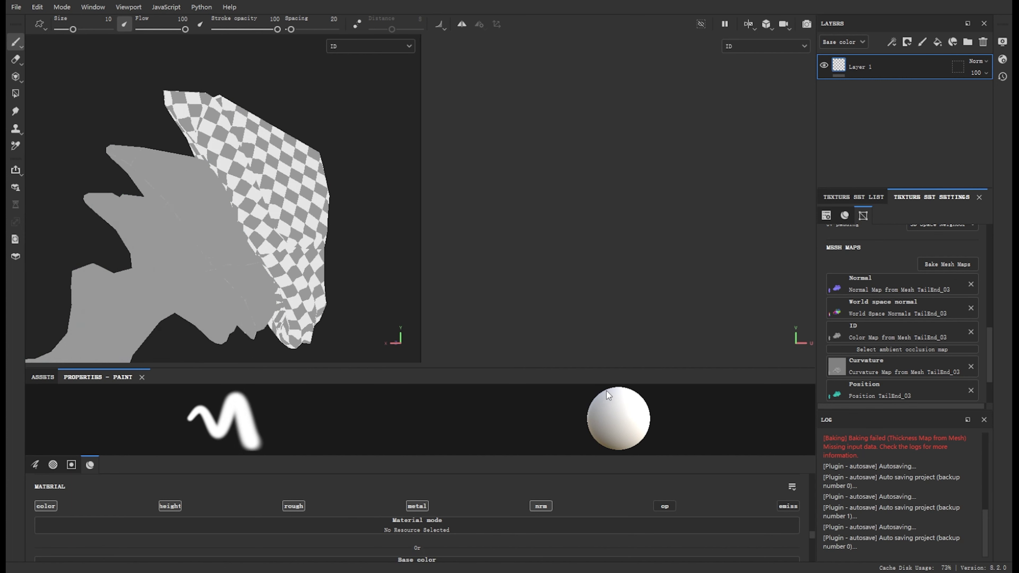
{"action": "key", "text": "b"}
{"action": "key", "text": "b"}
{"action": "key", "text": "b"}
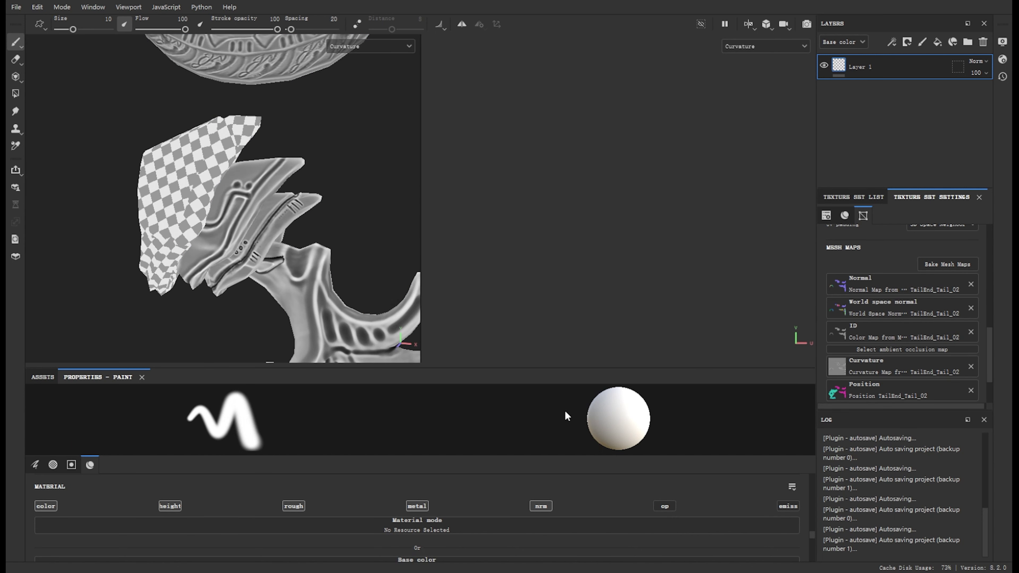
{"action": "key", "text": "b"}
{"action": "key", "text": "b"}
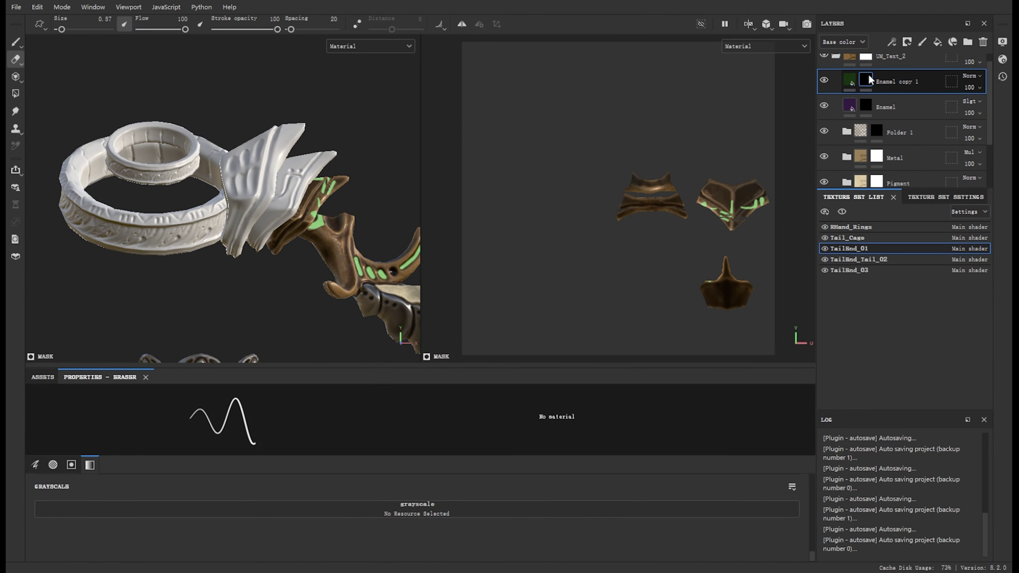
- Isolate the selected tail-end plate and orbit around it to inspect the ring opening
{"action": "left_click", "coordinate": [706, 21]}
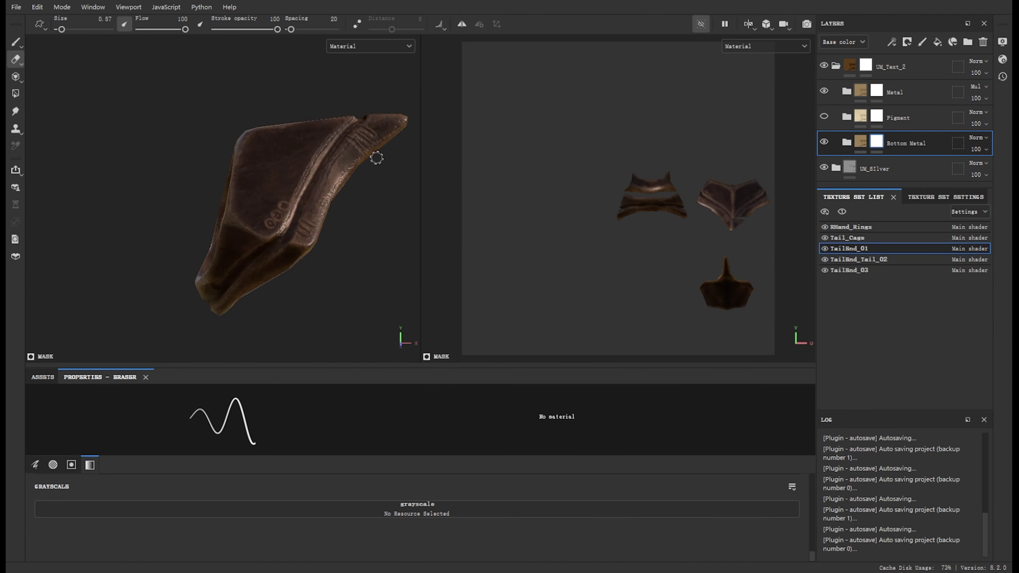
{"action": "key", "text": "Tab"}
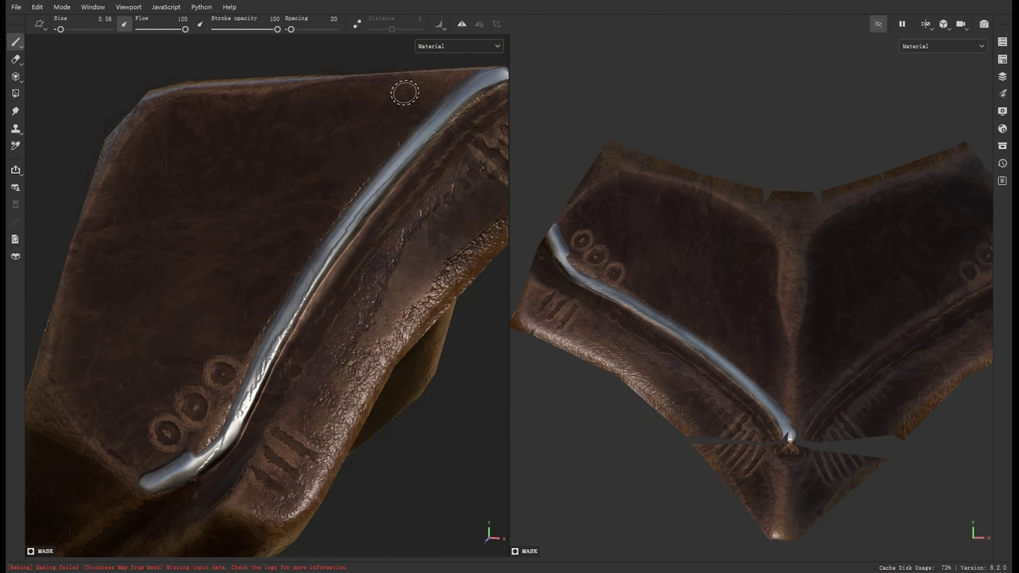
{"action": "mouse_move", "coordinate": [303, 212]}
{"action": "left_mouse_down", "text": "alt"}
{"action": "mouse_move", "coordinate": [319, 390]}
{"action": "mouse_move", "coordinate": [221, 295]}
{"action": "mouse_move", "coordinate": [212, 236]}
{"action": "left_mouse_up", "text": "alt"}
{"action": "mouse_move", "coordinate": [202, 326]}
{"action": "left_mouse_down", "text": "alt"}
{"action": "mouse_move", "coordinate": [55, 369]}
{"action": "mouse_move", "coordinate": [234, 177]}
{"action": "mouse_move", "coordinate": [310, 364]}
{"action": "mouse_move", "coordinate": [182, 237]}
{"action": "mouse_move", "coordinate": [123, 319]}
{"action": "mouse_move", "coordinate": [319, 285]}
{"action": "left_mouse_up", "text": "alt"}
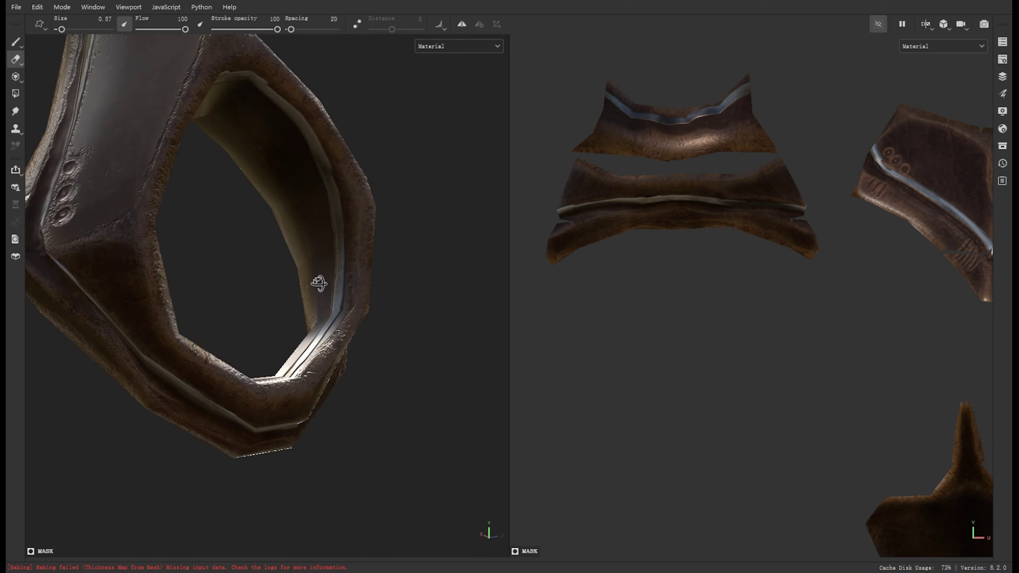
{"action": "middle_click_drag", "start_coordinate": [682, 241], "coordinate": [737, 192]}
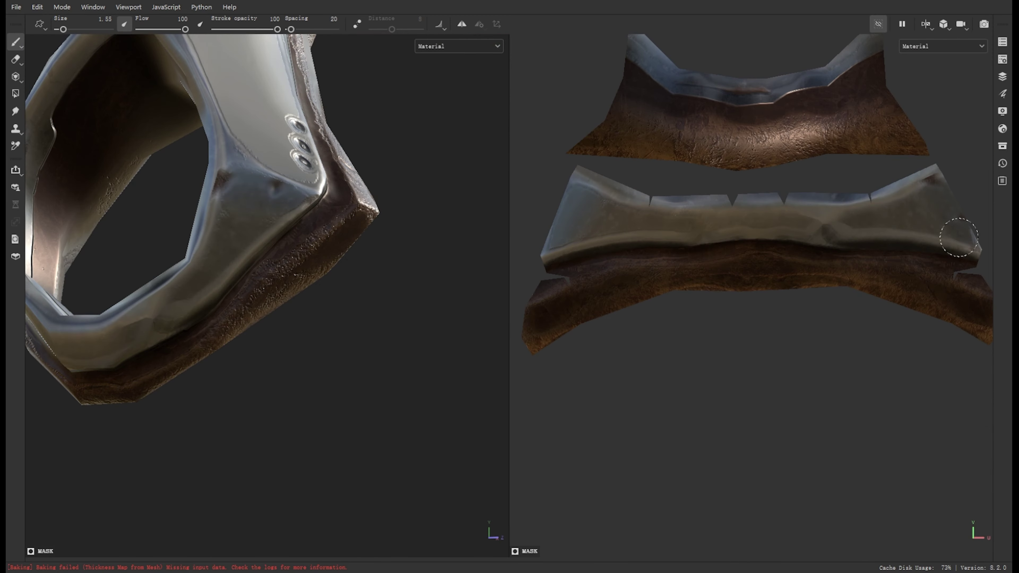
{"action": "mouse_move", "coordinate": [241, 241]}
{"action": "left_mouse_down", "text": "alt"}
{"action": "mouse_move", "coordinate": [281, 281]}
{"action": "mouse_move", "coordinate": [307, 427]}
{"action": "left_mouse_up", "text": "alt"}
{"action": "key", "text": "Tab"}
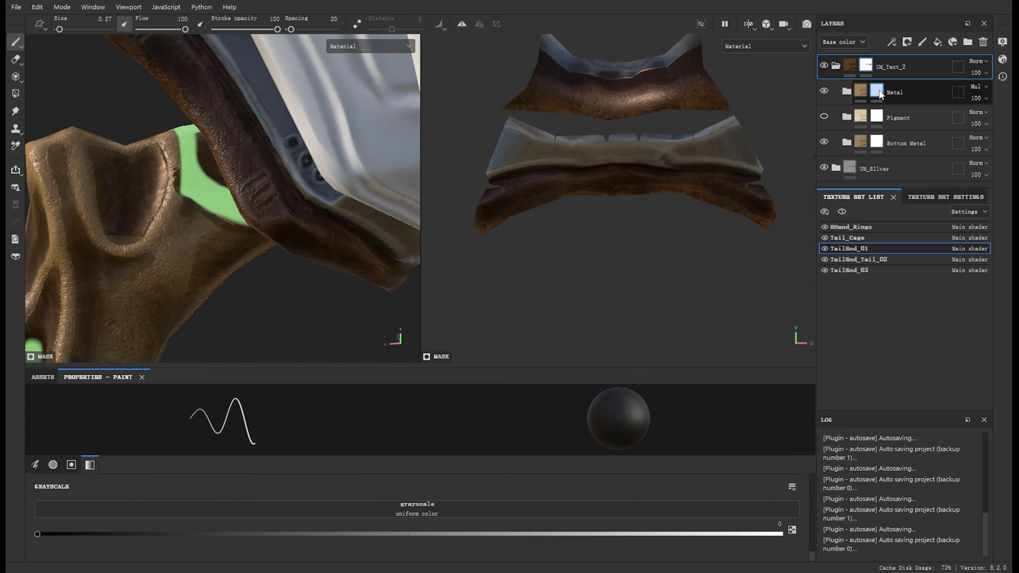
{"action": "left_click_drag", "start_coordinate": [200, 201], "coordinate": [310, 239], "text": "alt"}
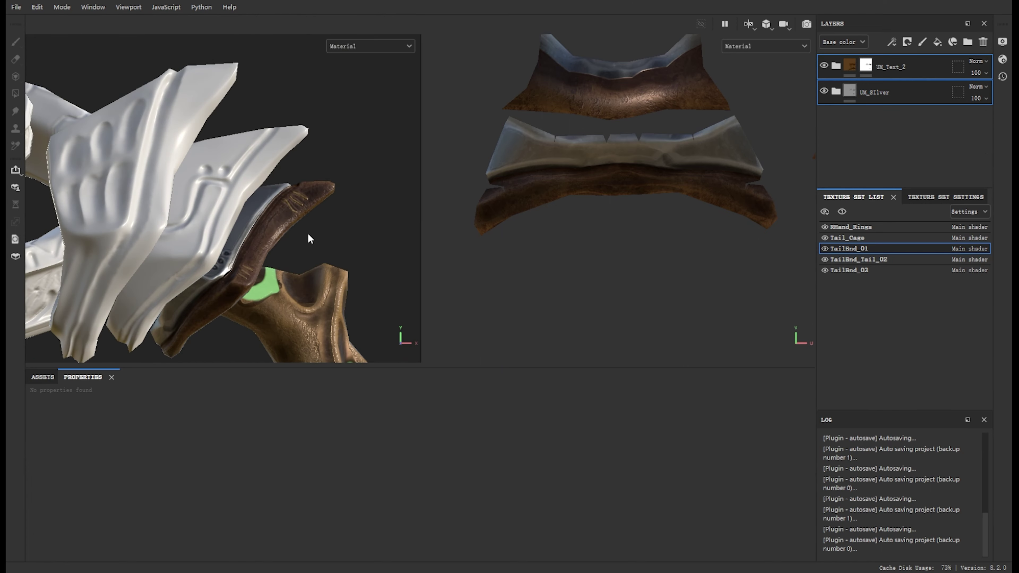
- Paint gold pigment along TailBnd_Tail_02's raised ridge with the brush and Polygon Fill
{"action": "left_click", "coordinate": [858, 259]}
{"action": "key", "text": "1"}
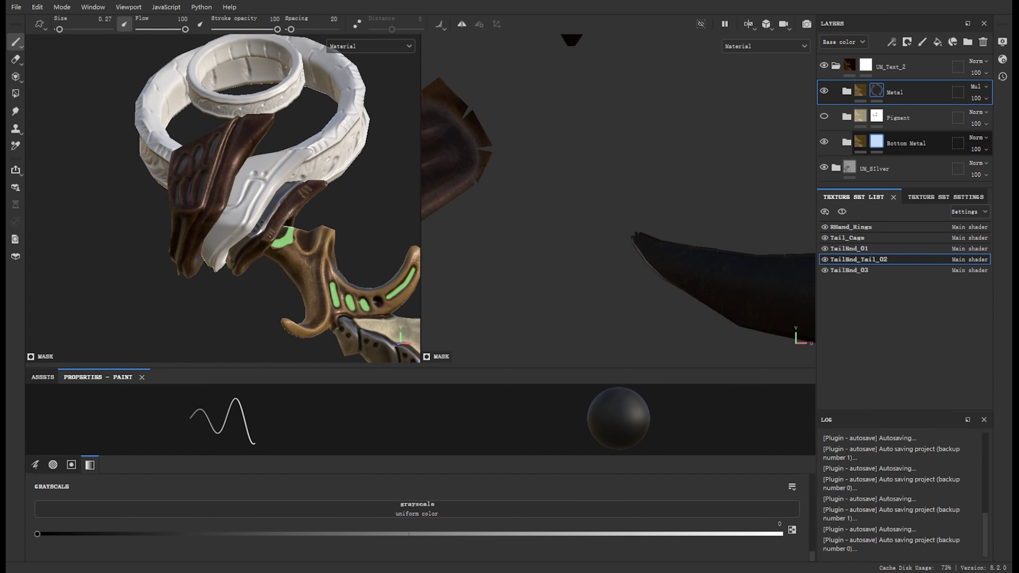
{"action": "key", "text": "4"}
{"action": "scroll", "coordinate": [592, 114], "scroll_direction": "down", "scroll_amount": 3}
{"action": "scroll", "coordinate": [701, 132], "scroll_direction": "up", "scroll_amount": 3}
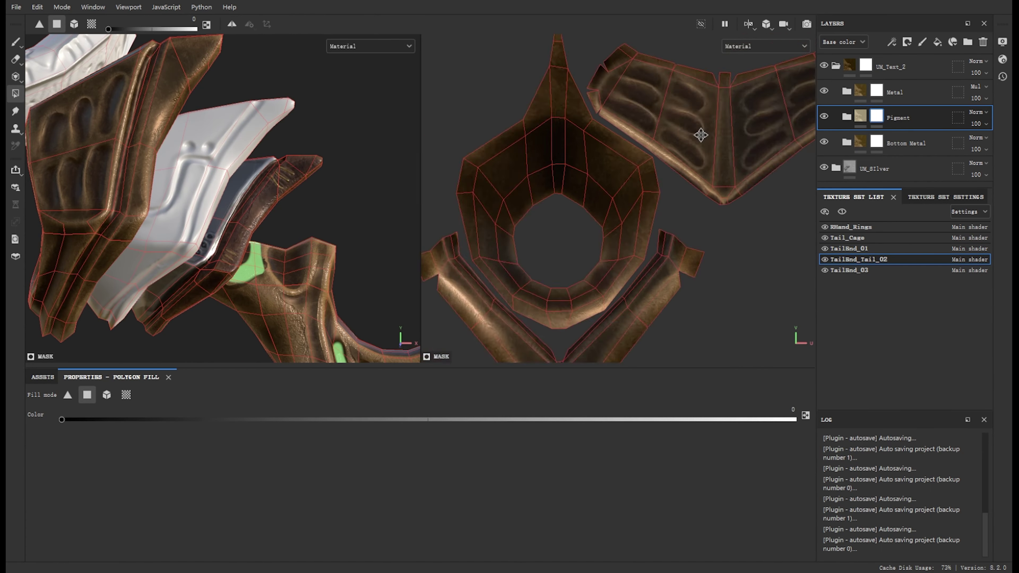
{"action": "key", "text": "1"}
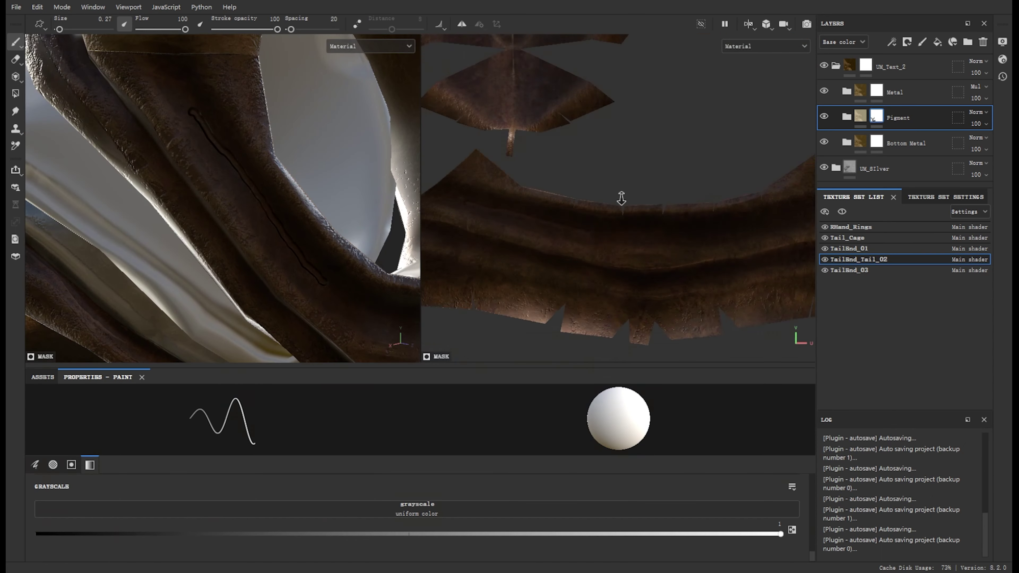
{"action": "key", "text": "Tab"}
{"action": "key", "text": "c"}
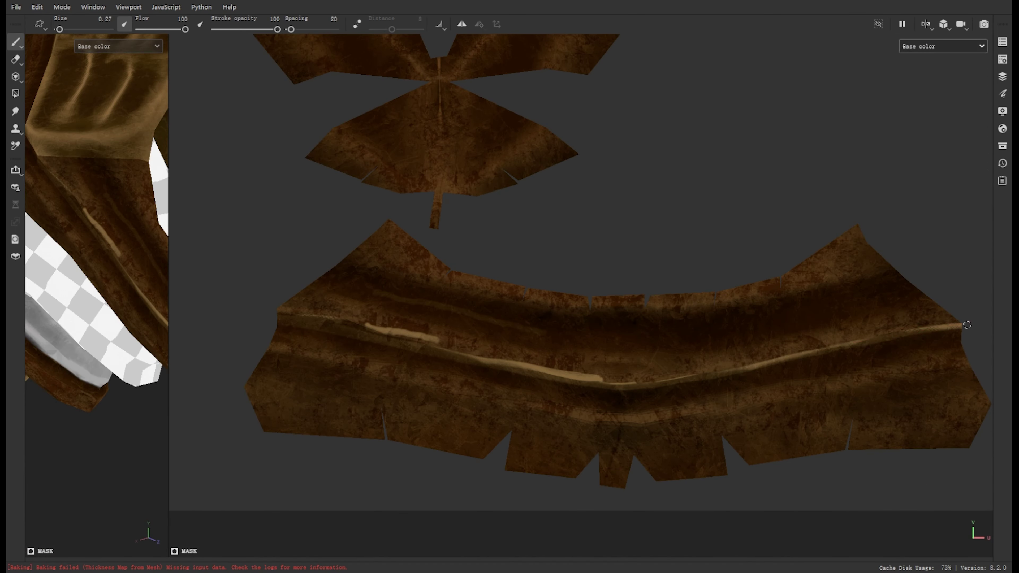
- Check the pigment on the isolated looped panel in the enlarged base-colour 3D view
{"action": "key", "text": "1"}
{"action": "left_click_drag", "start_coordinate": [96, 201], "coordinate": [113, 278], "text": "alt"}
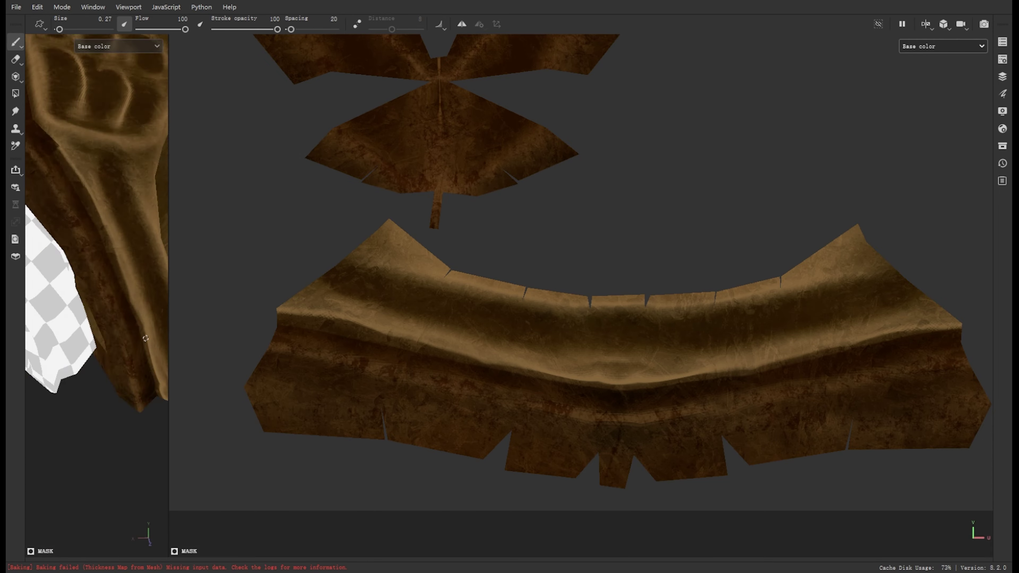
{"action": "key", "text": "F1"}
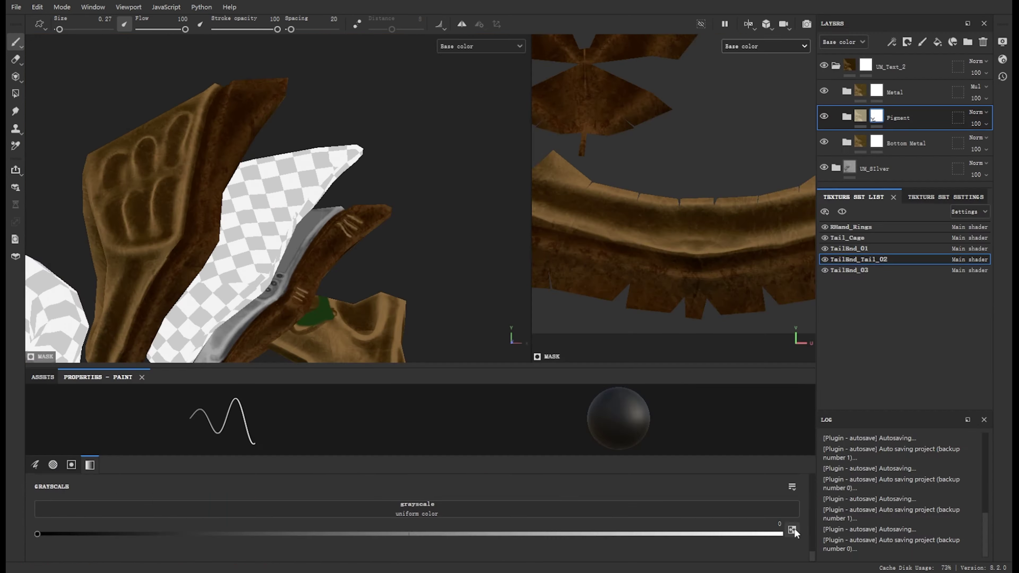
{"action": "key", "text": "alt+q"}
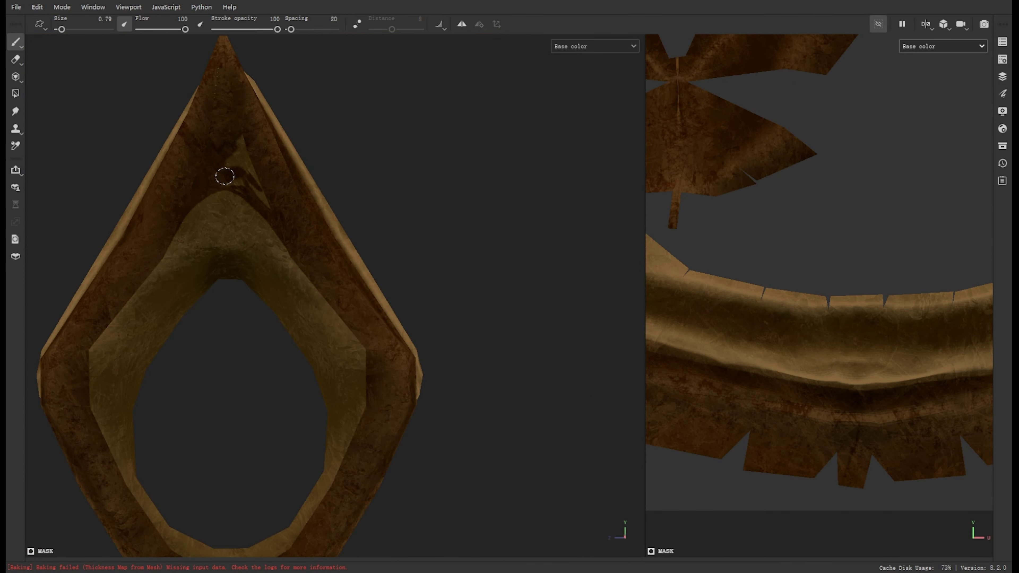
{"action": "left_click_drag", "start_coordinate": [225, 176], "coordinate": [339, 179], "text": "alt"}
{"action": "key", "text": "alt+q"}
- Restore the full material display and show the Tail_Cage texture set's layers
{"action": "key", "text": "m"}
{"action": "mouse_move", "coordinate": [218, 118]}
{"action": "left_mouse_down", "text": "alt"}
{"action": "mouse_move", "coordinate": [464, 187]}
{"action": "mouse_move", "coordinate": [469, 162]}
{"action": "left_mouse_up", "text": "alt"}
{"action": "key", "text": "Tab"}
{"action": "left_click", "coordinate": [858, 260]}
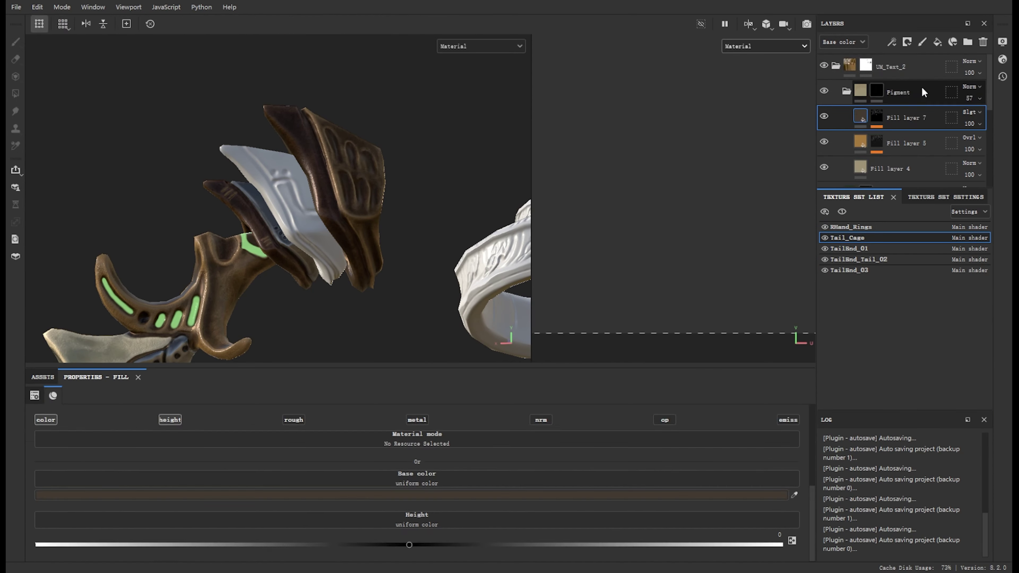
- Trim TailBnd_Tail_02's green Enamel copy 1 stripe with the Eraser
{"action": "left_click", "coordinate": [701, 24]}
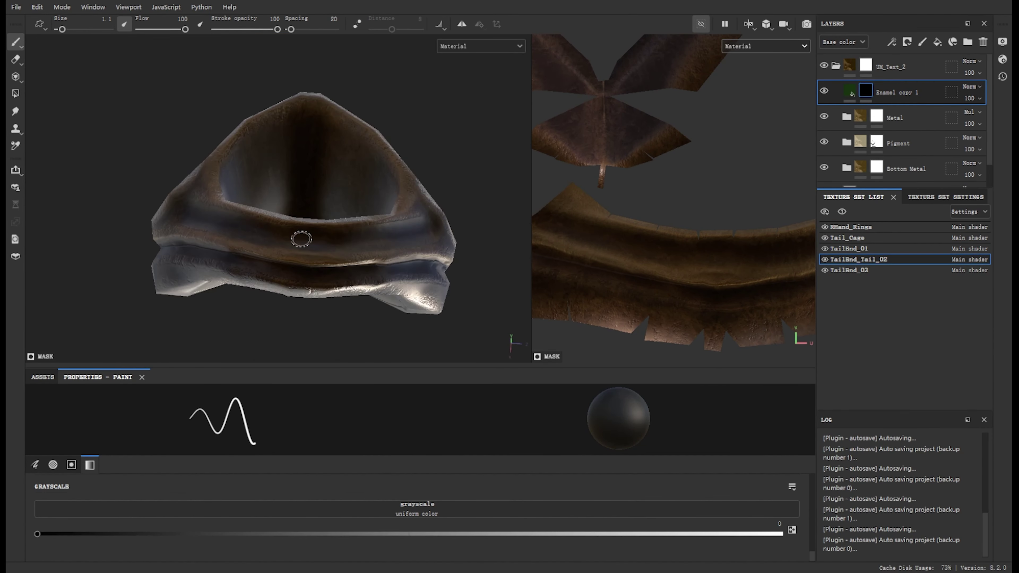
{"action": "left_click_drag", "start_coordinate": [318, 267], "coordinate": [302, 252], "text": "alt"}
{"action": "key", "text": "2"}
{"action": "key", "text": "alt+q"}
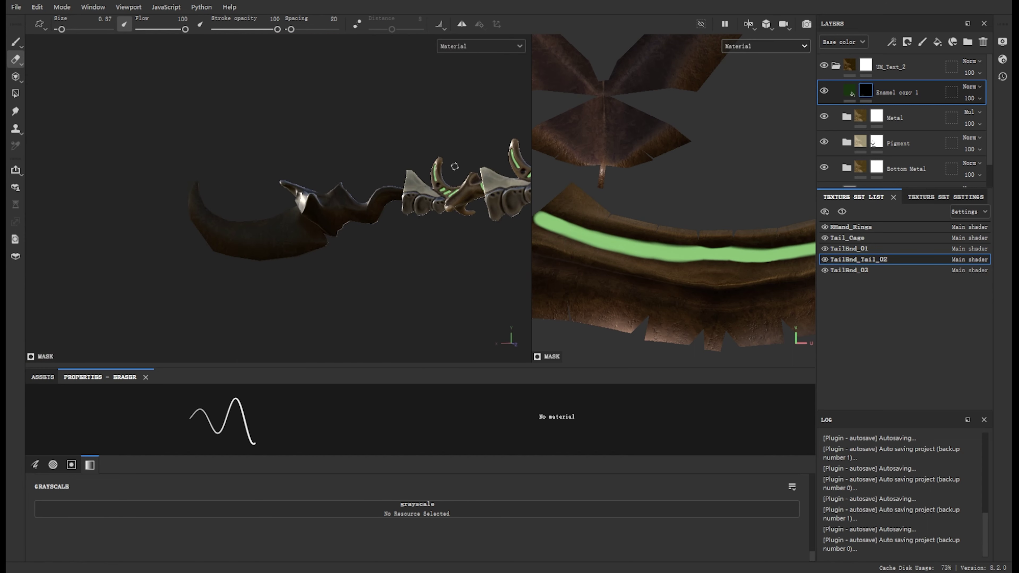
- Cycle through the normal, ID and thickness mesh maps, then return to the full material view
{"action": "key", "text": "b"}
{"action": "key", "text": "b"}
{"action": "key", "text": "m"}
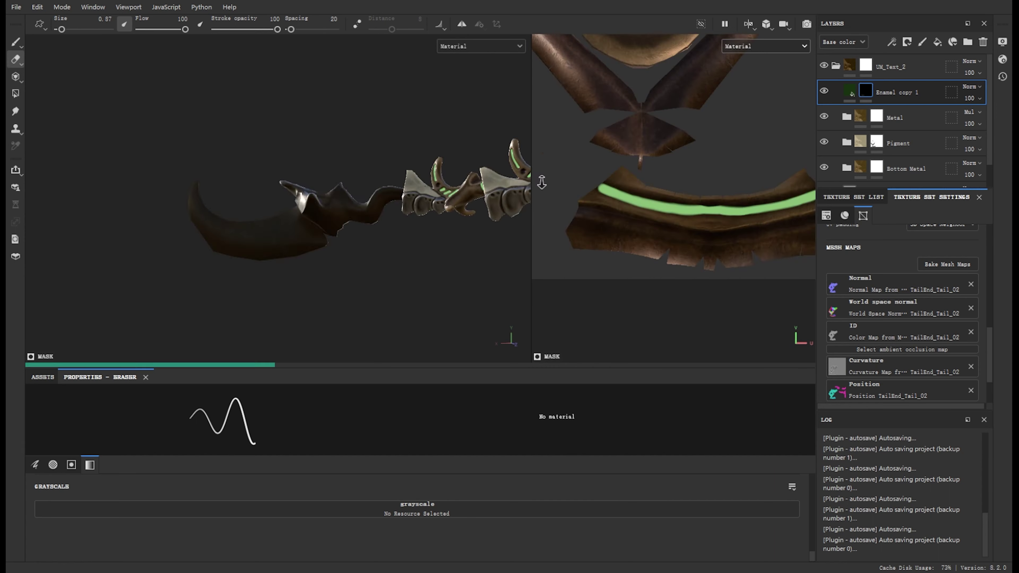
{"action": "key", "text": "b"}
{"action": "key", "text": "b"}
{"action": "key", "text": "b"}
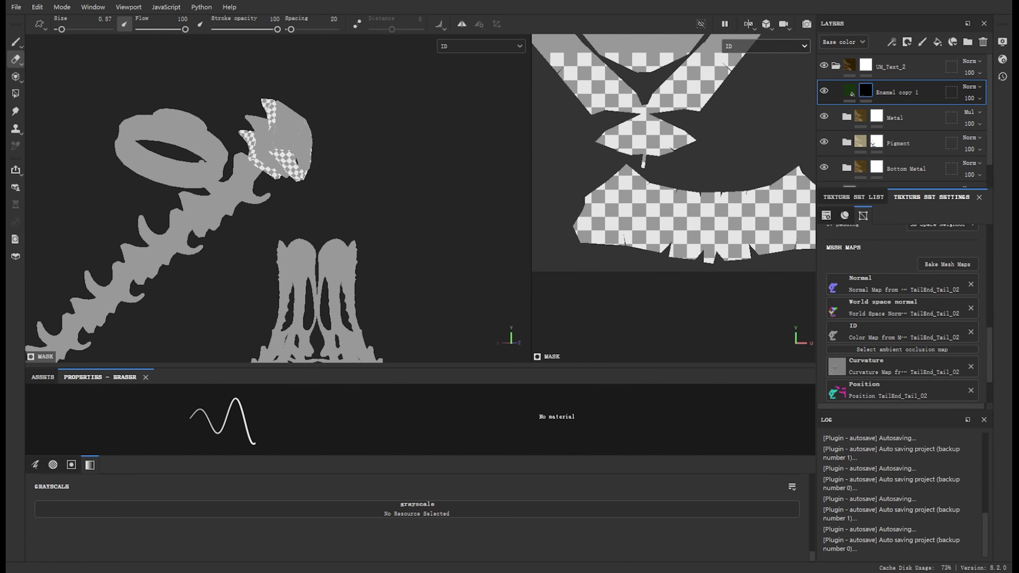
{"action": "key", "text": "b"}
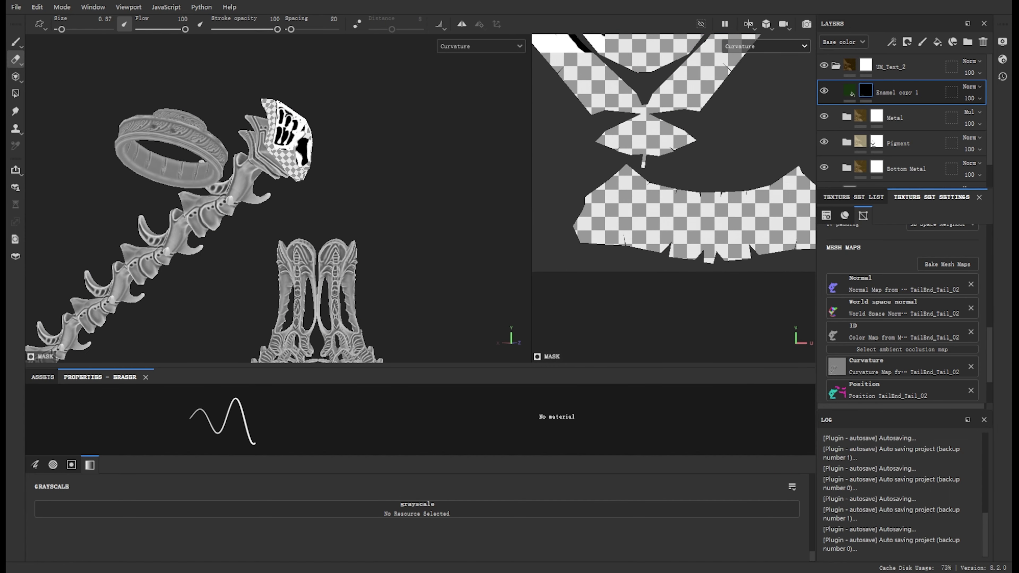
{"action": "key", "text": "b"}
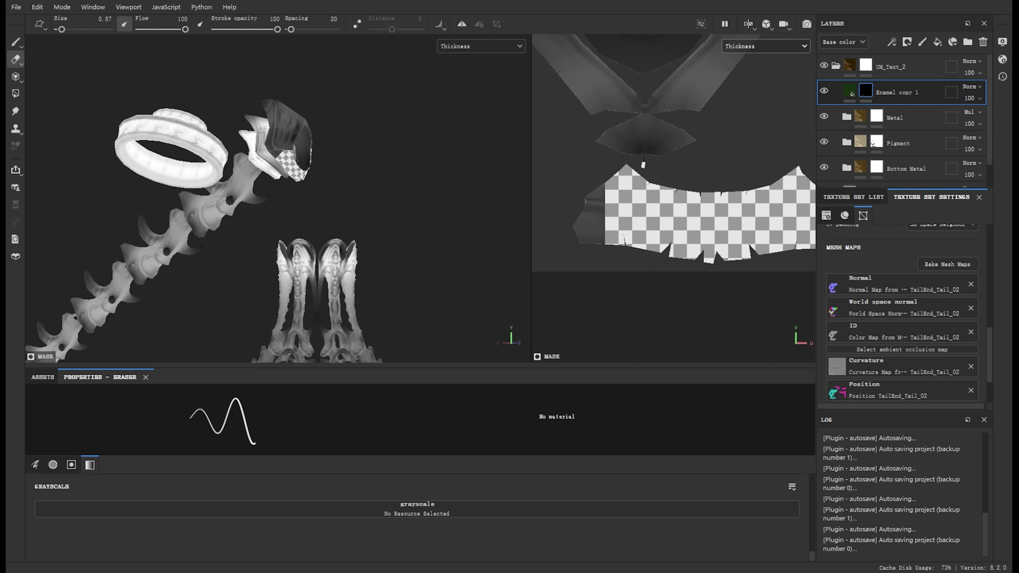
{"action": "key", "text": "m"}
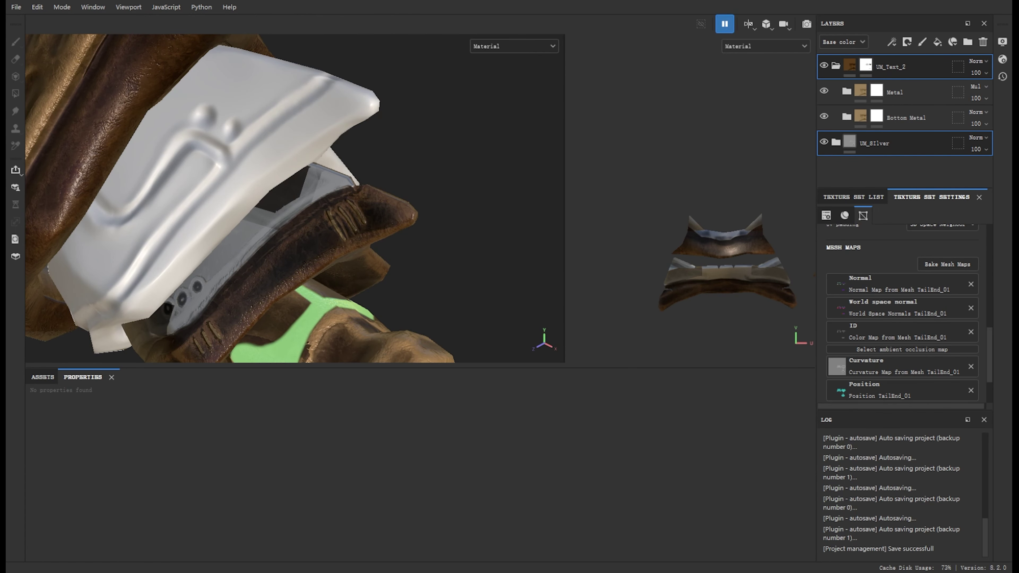
- Review TailEnd_01's normal, ID and curvature maps, then return to the textured material
{"action": "key", "text": "b"}
{"action": "key", "text": "b"}
{"action": "key", "text": "b"}
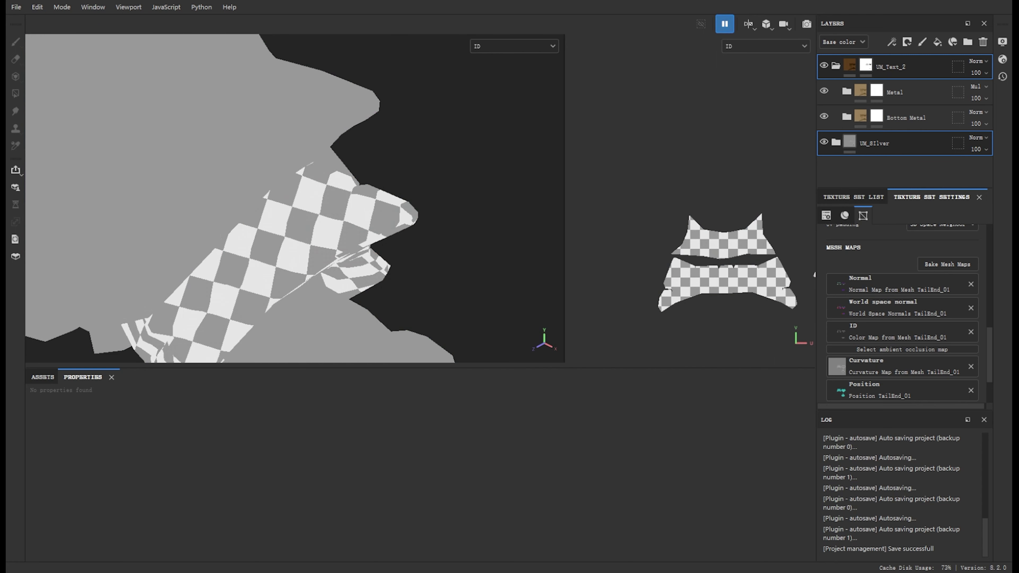
{"action": "key", "text": "b"}
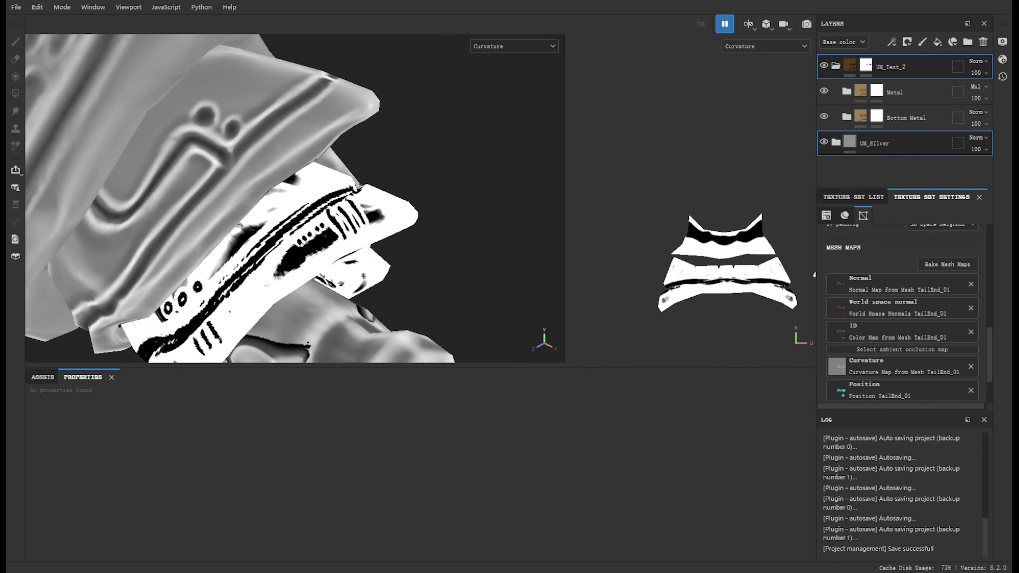
{"action": "key", "text": "b"}
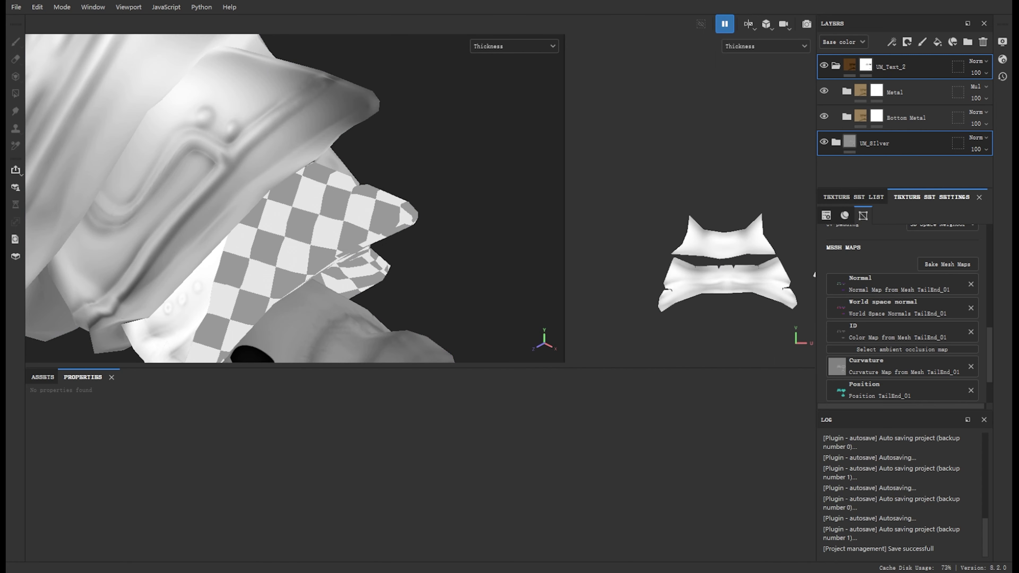
{"action": "key", "text": "b"}
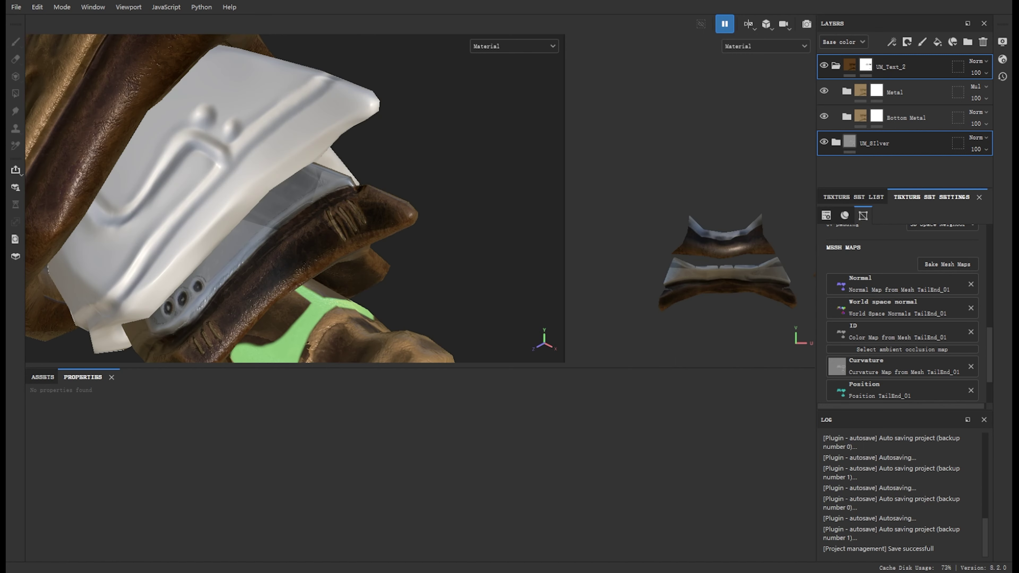
{"action": "left_click_drag", "start_coordinate": [402, 160], "coordinate": [826, 146], "text": "alt"}
- Select TailEnd_03 and inspect its engraved groove and pointed tip from several angles
{"action": "left_click", "coordinate": [850, 270]}
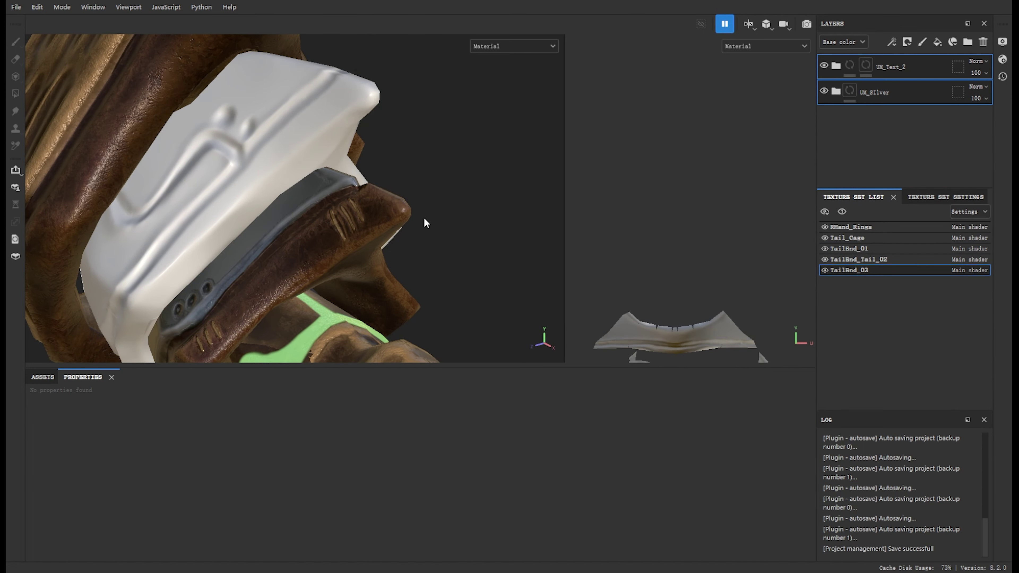
{"action": "key", "text": "f"}
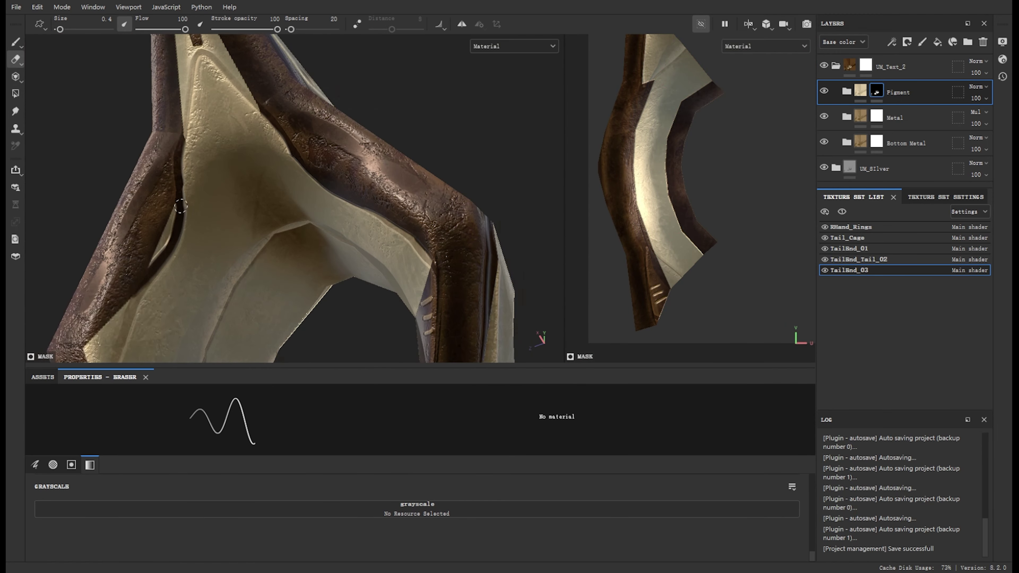
{"action": "left_click_drag", "start_coordinate": [398, 249], "coordinate": [211, 176], "text": "alt"}
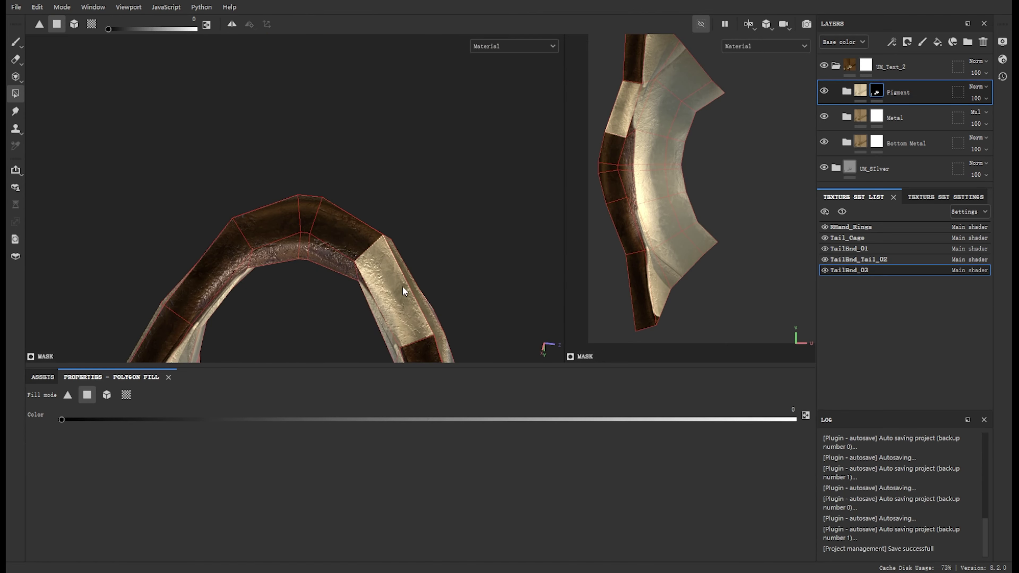
{"action": "left_click_drag", "start_coordinate": [281, 222], "coordinate": [292, 173], "text": "alt"}
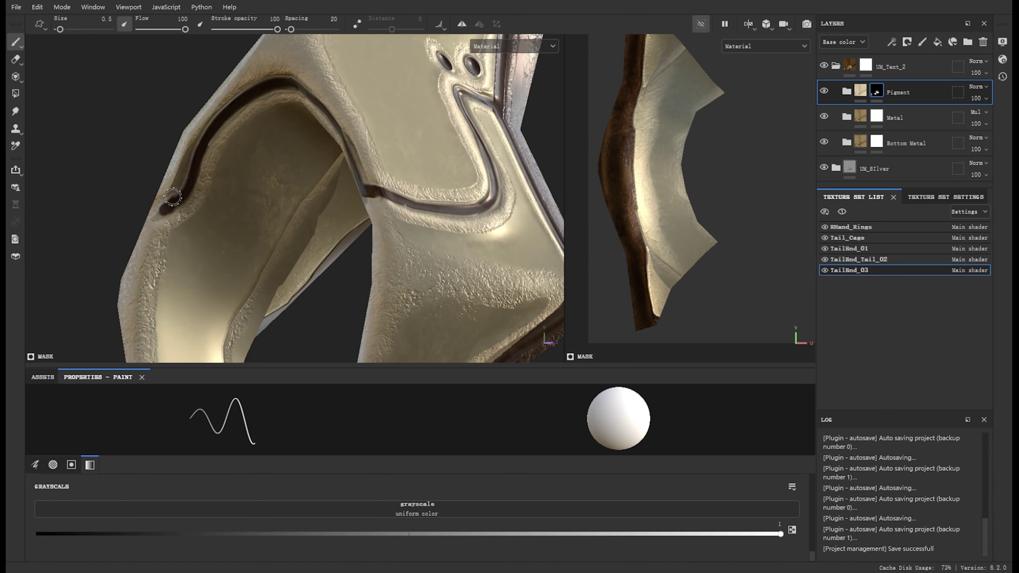
{"action": "left_click_drag", "start_coordinate": [164, 246], "coordinate": [349, 151], "text": "alt"}
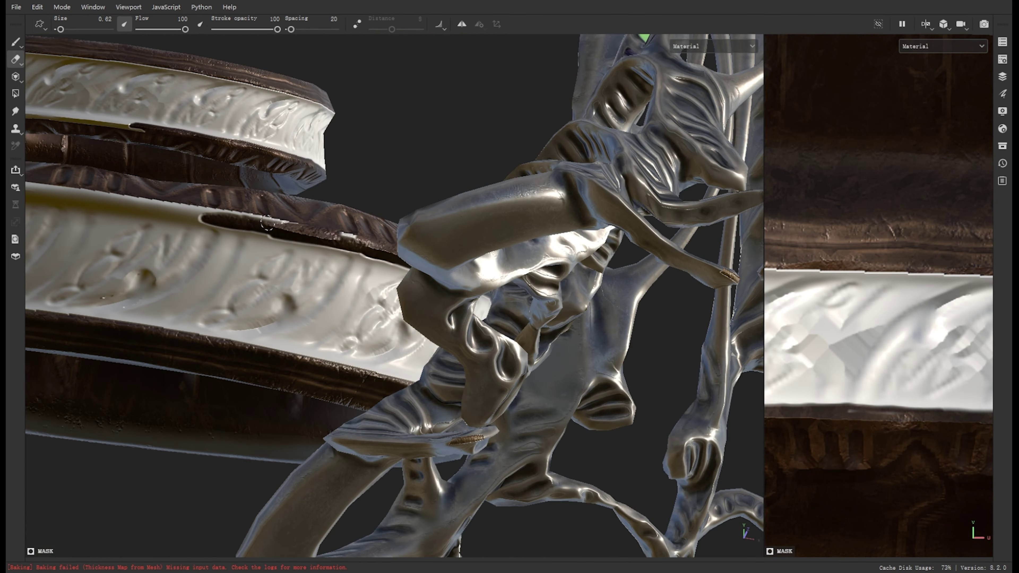
{"action": "left_click_drag", "start_coordinate": [268, 222], "coordinate": [510, 286], "text": "alt"}
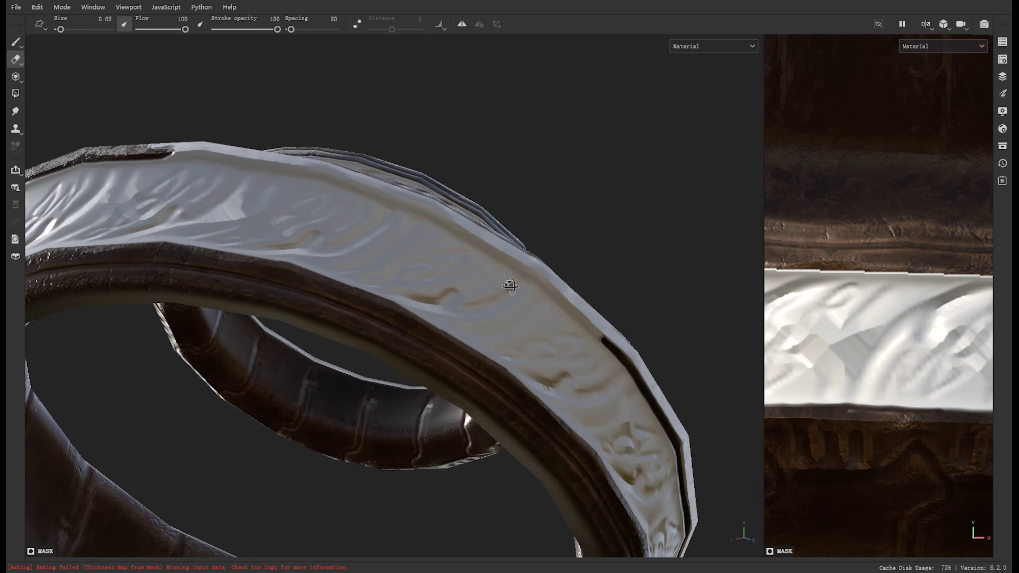
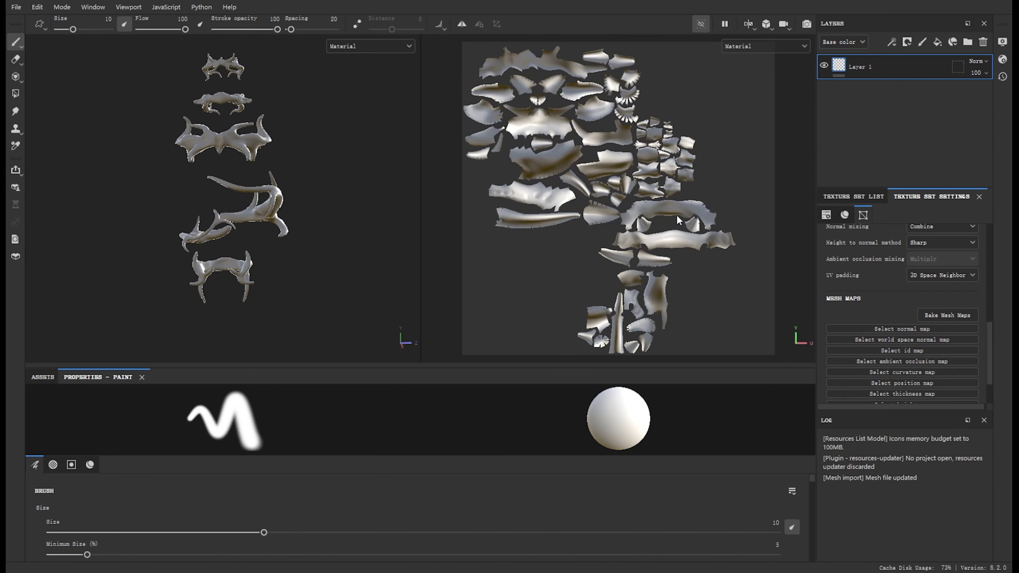
- Cycle the viewport through the baked mesh maps, including thickness and ambient occlusion
{"action": "key", "text": "b"}
{"action": "key", "text": "b"}
{"action": "key", "text": "b"}
{"action": "key", "text": "b"}
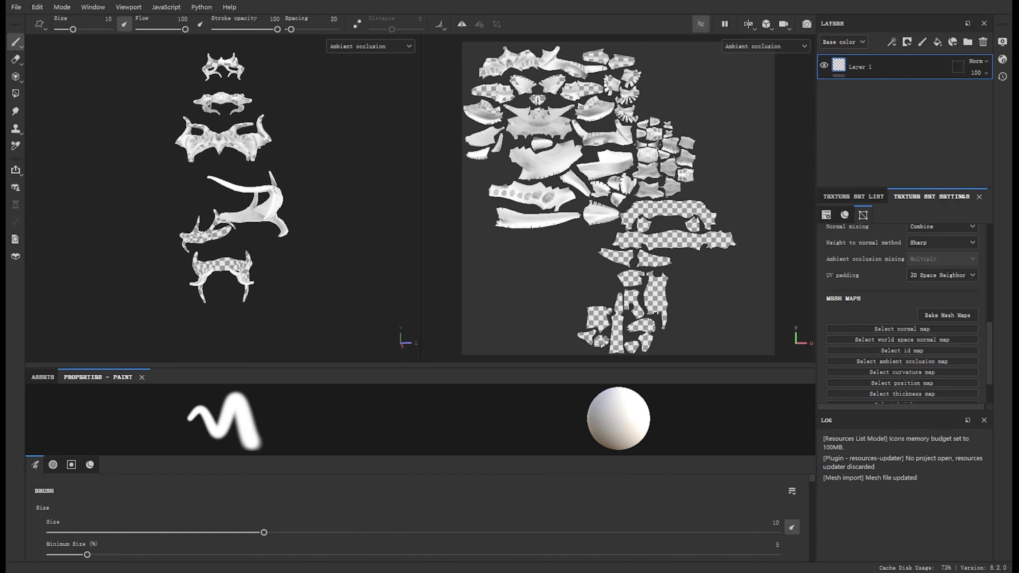
{"action": "key", "text": "b"}
{"action": "key", "text": "b"}
{"action": "key", "text": "b"}
{"action": "scroll", "coordinate": [230, 320], "scroll_direction": "up", "scroll_amount": 3}
{"action": "scroll", "coordinate": [230, 320], "scroll_direction": "up", "scroll_amount": 3}
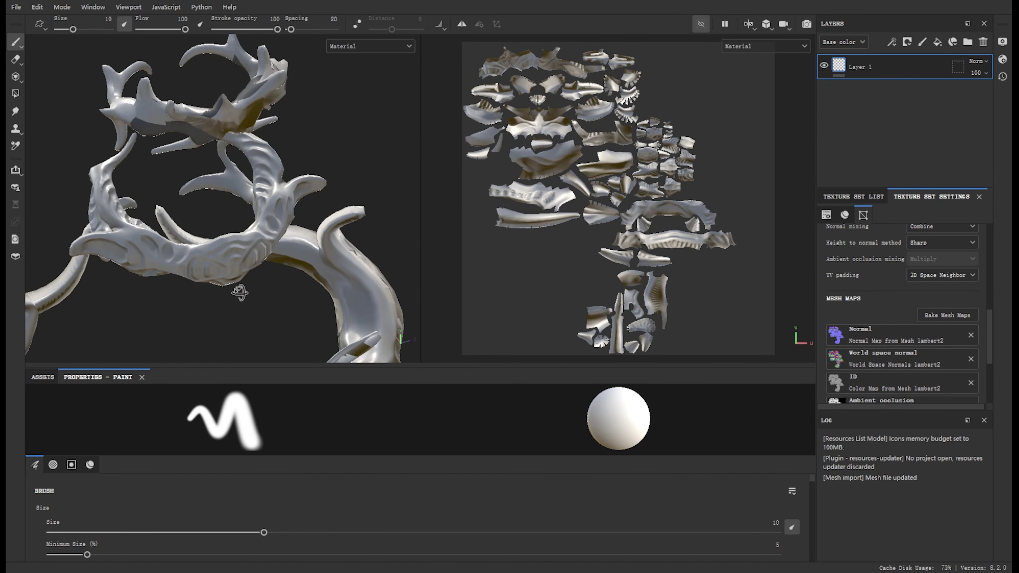
{"action": "scroll", "coordinate": [231, 321], "scroll_direction": "up", "scroll_amount": 3}
{"action": "key", "text": "b"}
{"action": "key", "text": "b"}
{"action": "key", "text": "b"}
{"action": "key", "text": "b"}
{"action": "key", "text": "b"}
{"action": "key", "text": "b"}
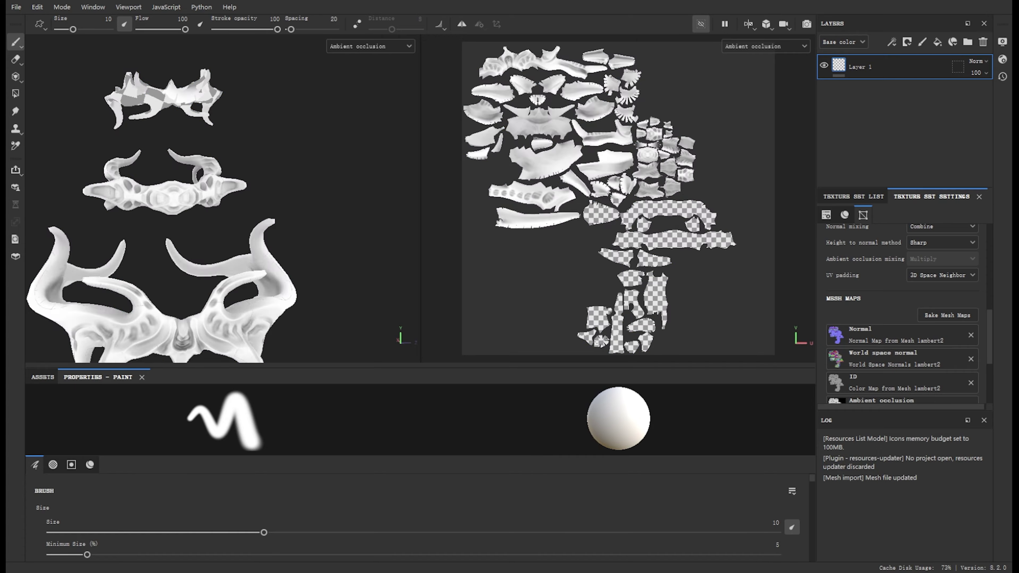
{"action": "key", "text": "b"}
{"action": "key", "text": "b"}
{"action": "key", "text": "b"}
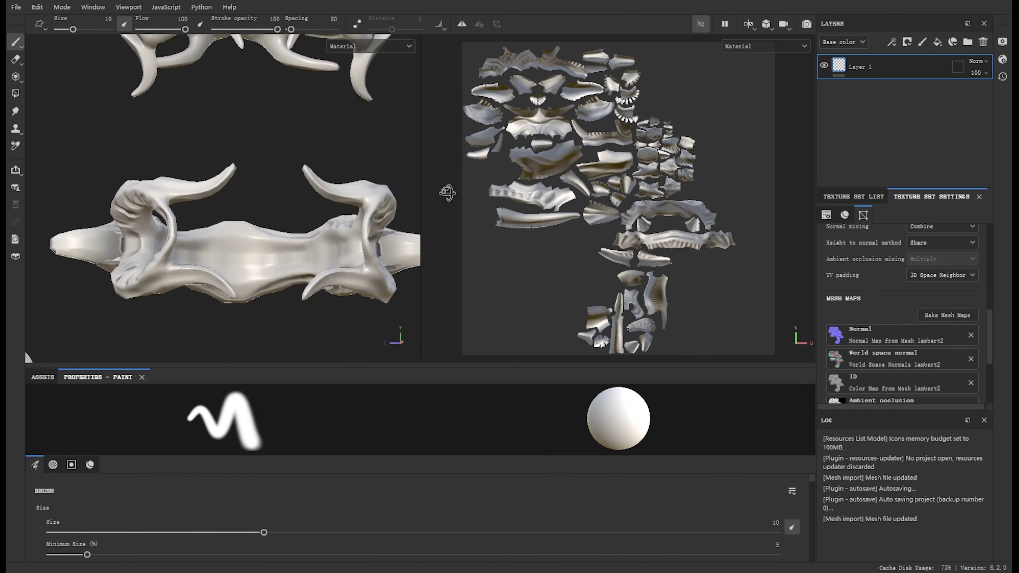
{"action": "key", "text": "b"}
{"action": "key", "text": "b"}
{"action": "key", "text": "b"}
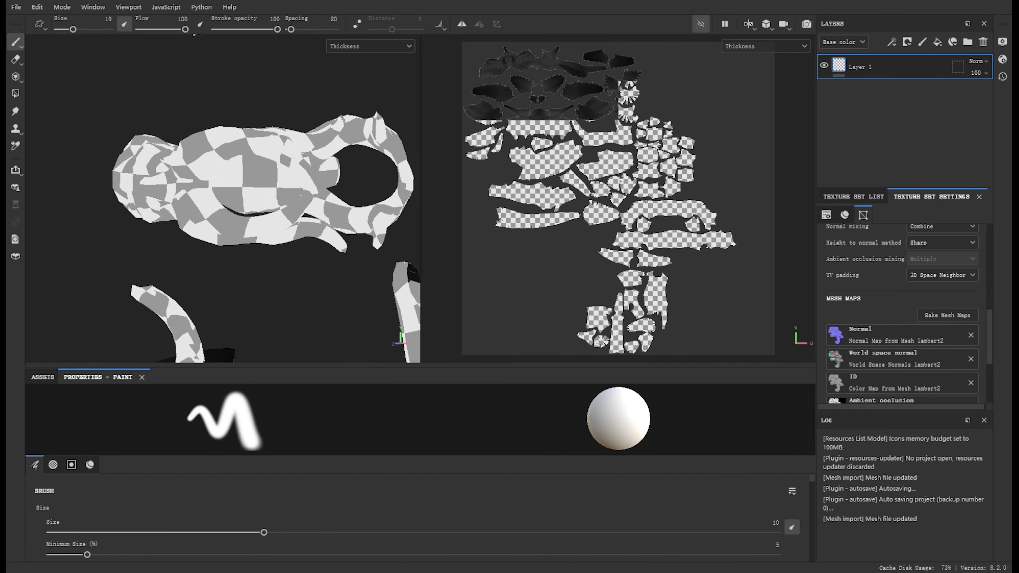
{"action": "key", "text": "b"}
- Check the normal, world space normal and position maps on the tail pieces, ending in Material shading
{"action": "right_click_drag", "start_coordinate": [93, 181], "coordinate": [93, 218], "text": "alt"}
{"action": "left_click_drag", "start_coordinate": [93, 218], "coordinate": [133, 241], "text": "alt"}
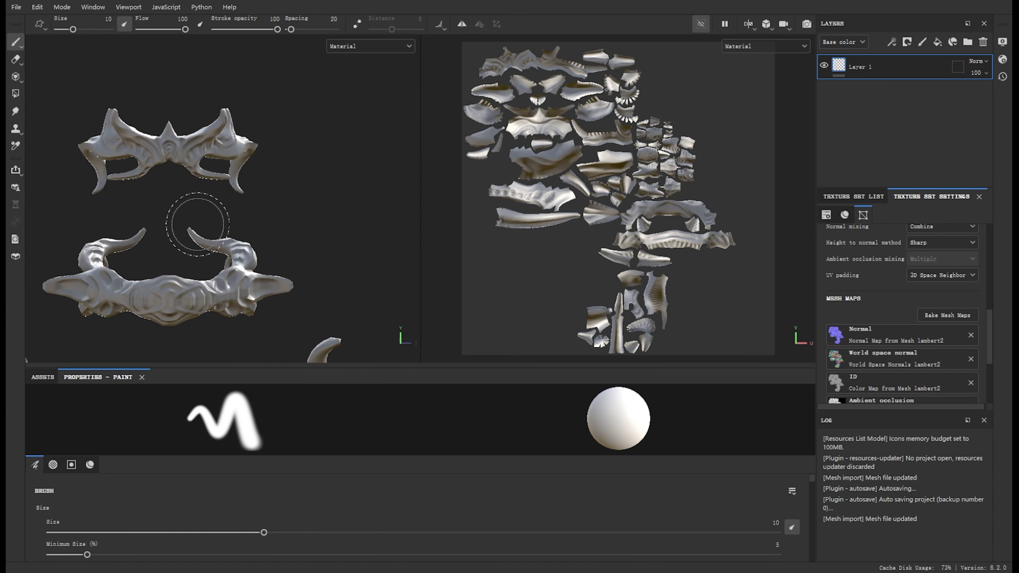
{"action": "key", "text": "b"}
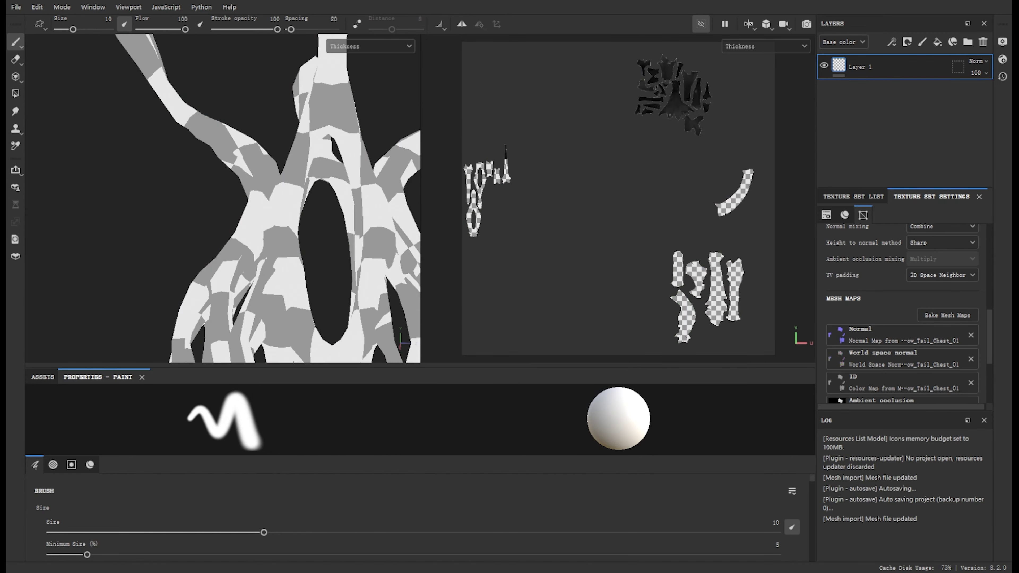
{"action": "key", "text": "m"}
{"action": "key", "text": "f"}
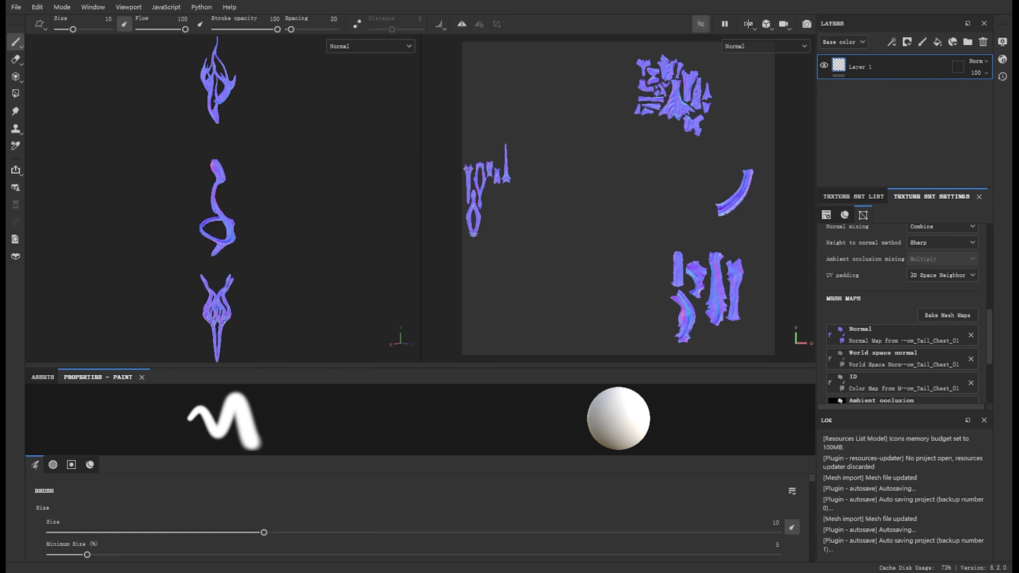
{"action": "left_click_drag", "start_coordinate": [221, 200], "coordinate": [281, 241], "text": "alt"}
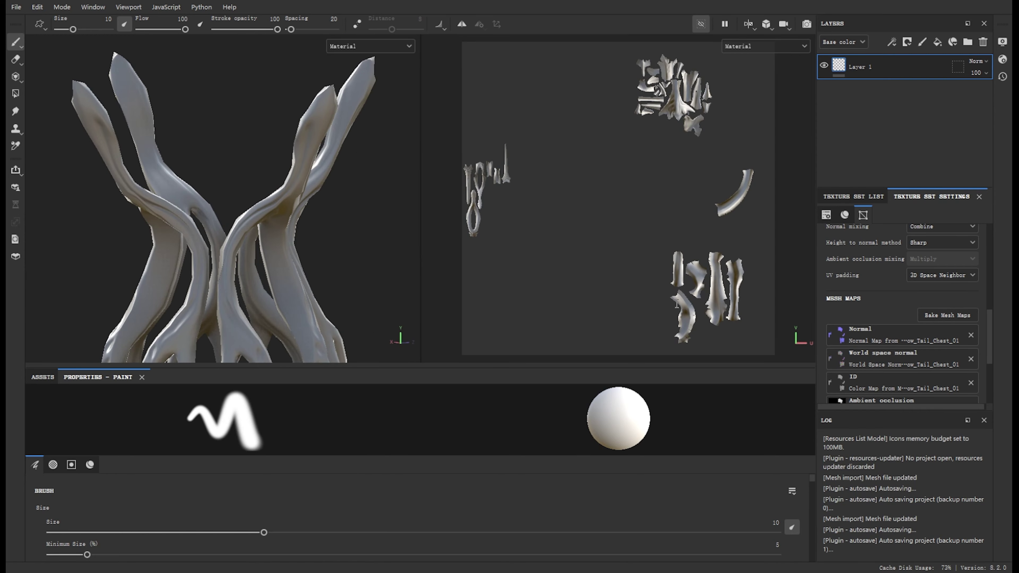
{"action": "key", "text": "b"}
{"action": "key", "text": "b"}
{"action": "key", "text": "m"}
{"action": "left_click_drag", "start_coordinate": [240, 201], "coordinate": [679, 315], "text": "alt"}
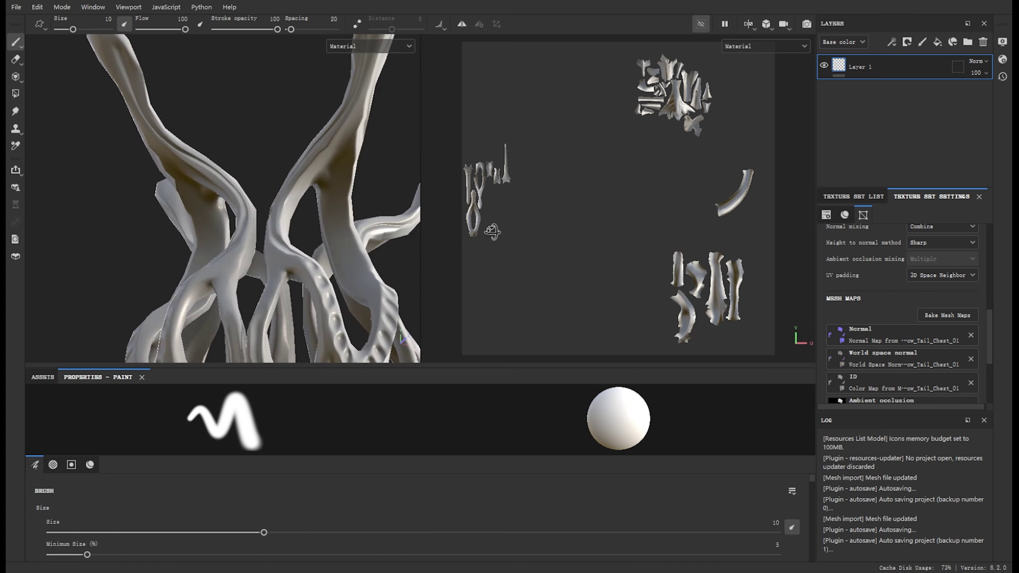
{"action": "key", "text": "b"}
{"action": "key", "text": "b"}
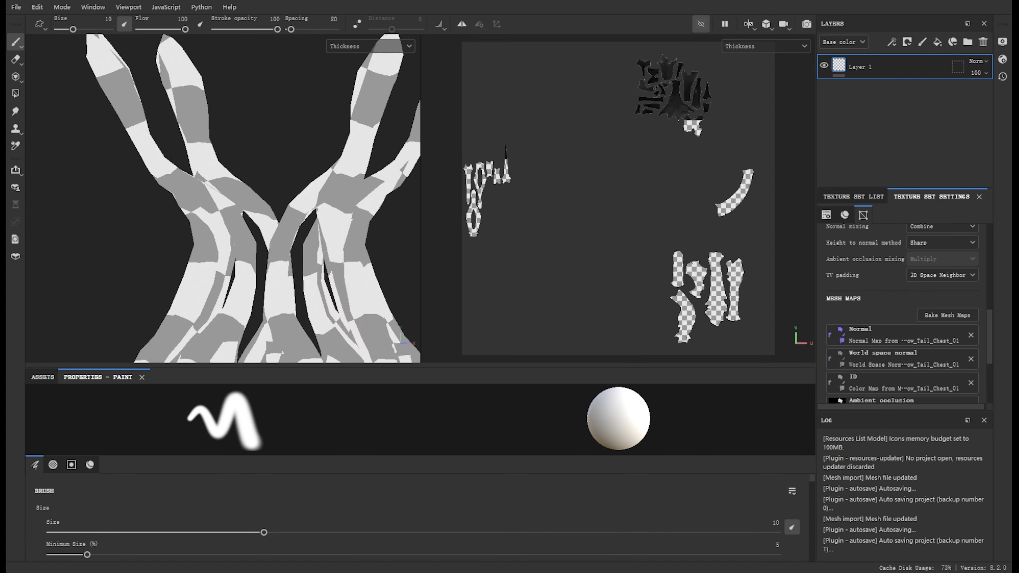
{"action": "key", "text": "m"}
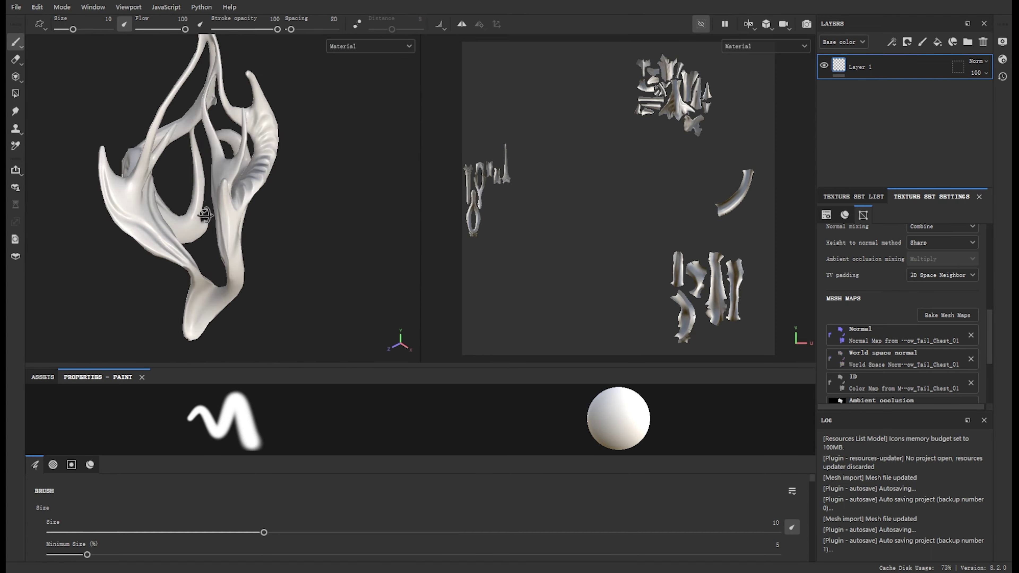
- Add the UM_Silver smart material to the layer stack and expand its folder
{"action": "key", "text": "m"}
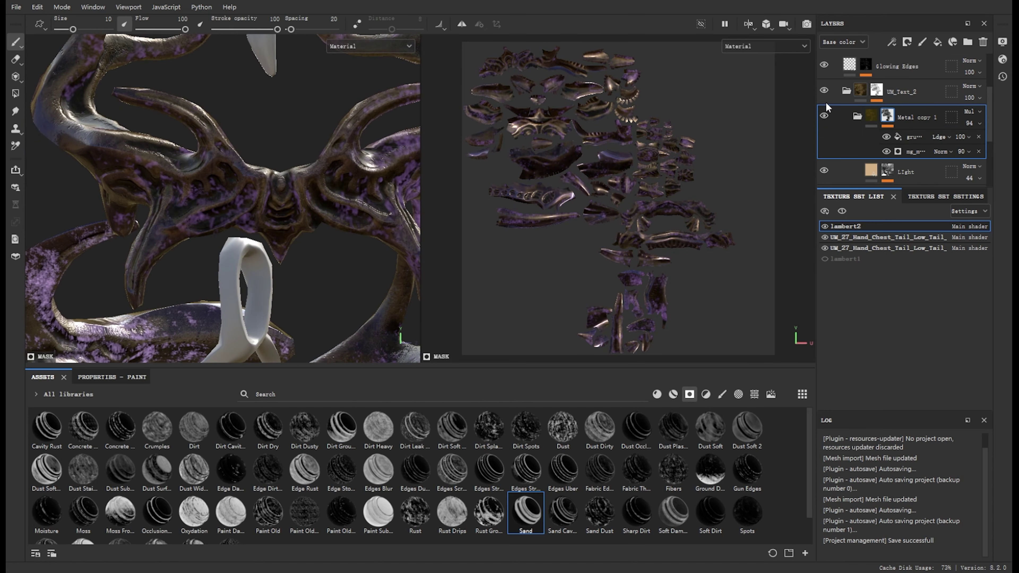
{"action": "type", "text": "UM"}
{"action": "left_click_drag", "start_coordinate": [818, 155], "coordinate": [818, 156]}
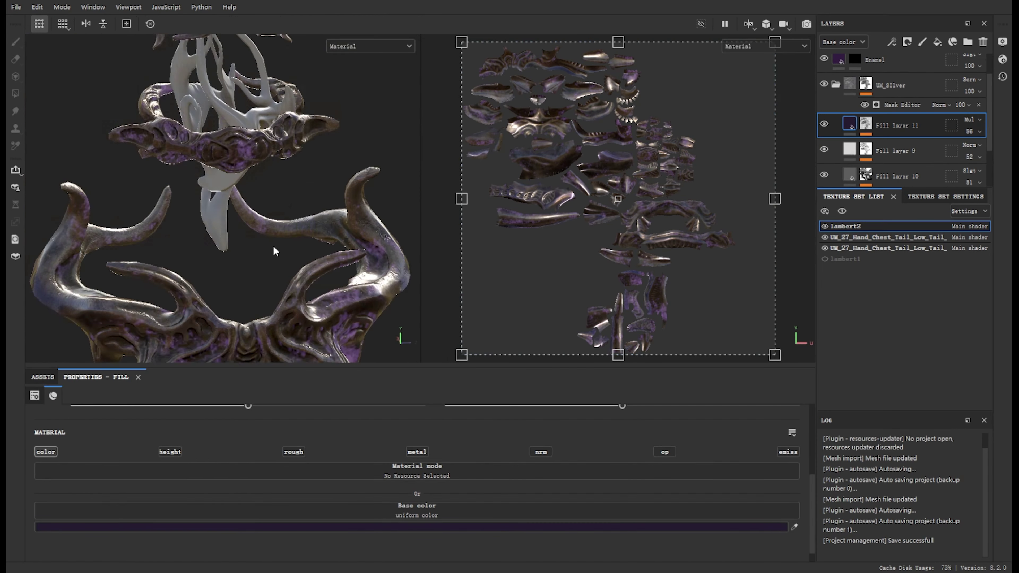
{"action": "left_click", "coordinate": [836, 117]}
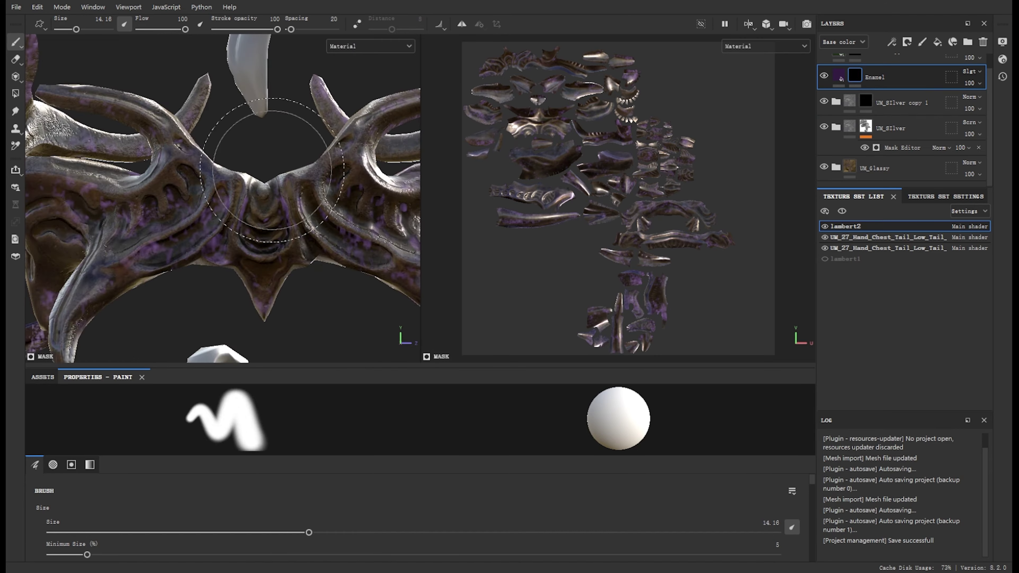
{"action": "key", "text": "Tab"}
{"action": "left_click_drag", "start_coordinate": [150, 226], "coordinate": [424, 214], "text": "alt"}
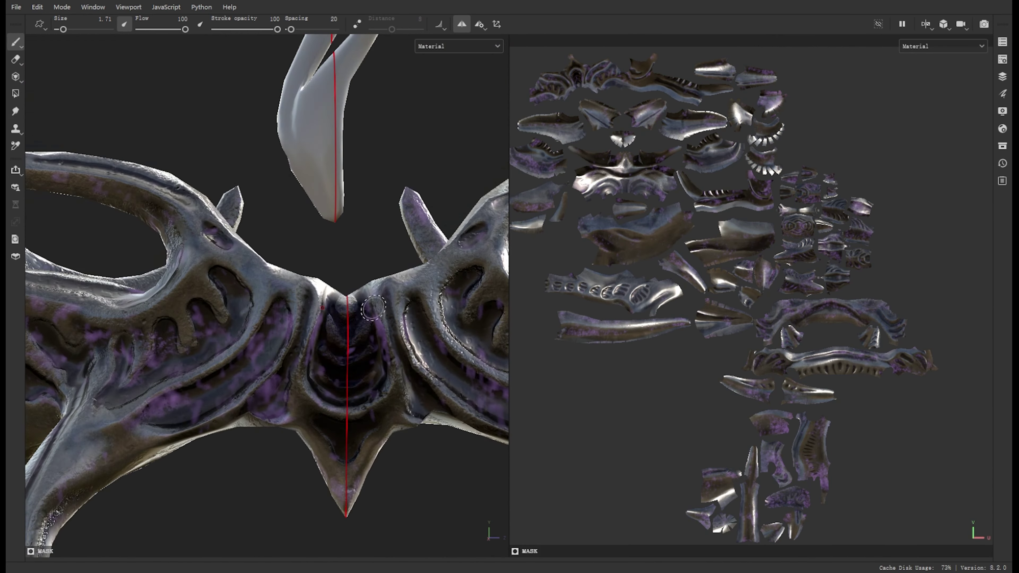
- Set the mask generator's Brush Pattern to 0.74 and select the Bottom Metal layer
{"action": "scroll", "coordinate": [401, 321], "scroll_direction": "down", "scroll_amount": 5}
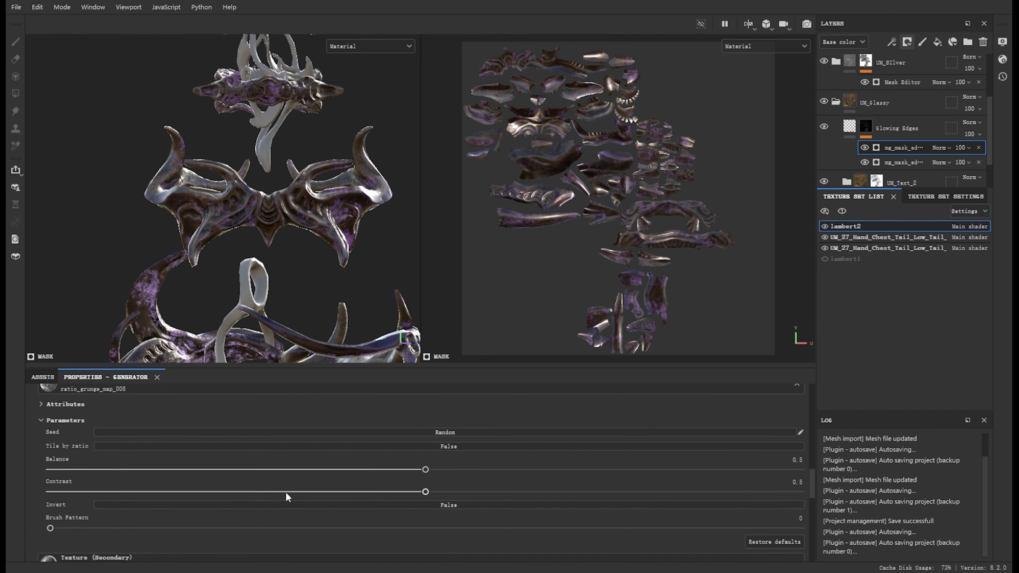
{"action": "scroll", "coordinate": [286, 497], "scroll_direction": "down", "scroll_amount": 5}
{"action": "scroll", "coordinate": [346, 496], "scroll_direction": "up", "scroll_amount": 3}
{"action": "left_click_drag", "start_coordinate": [576, 485], "coordinate": [605, 484]}
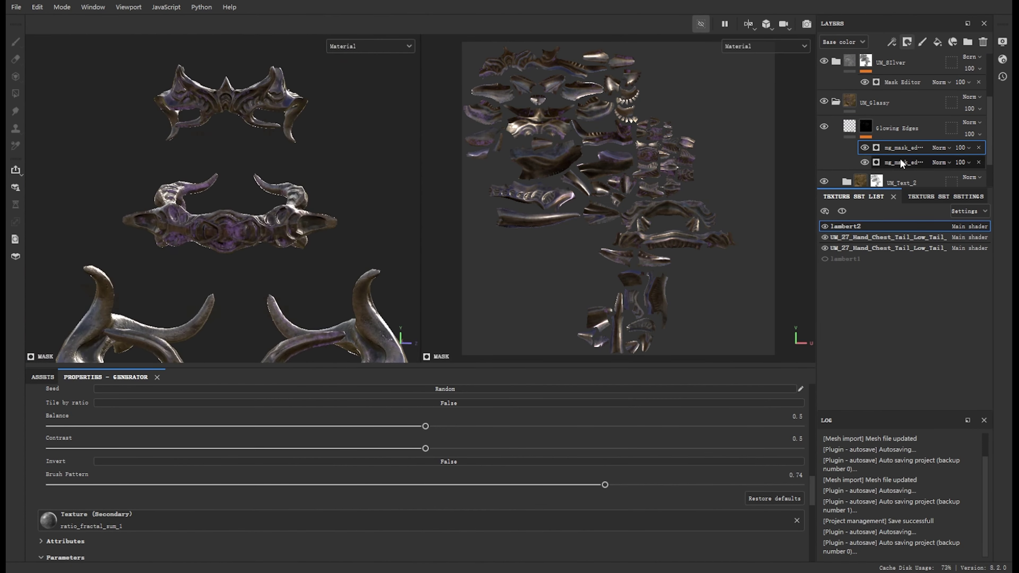
{"action": "left_click_drag", "start_coordinate": [812, 462], "coordinate": [812, 522]}
{"action": "scroll", "coordinate": [236, 241], "scroll_direction": "up", "scroll_amount": 5}
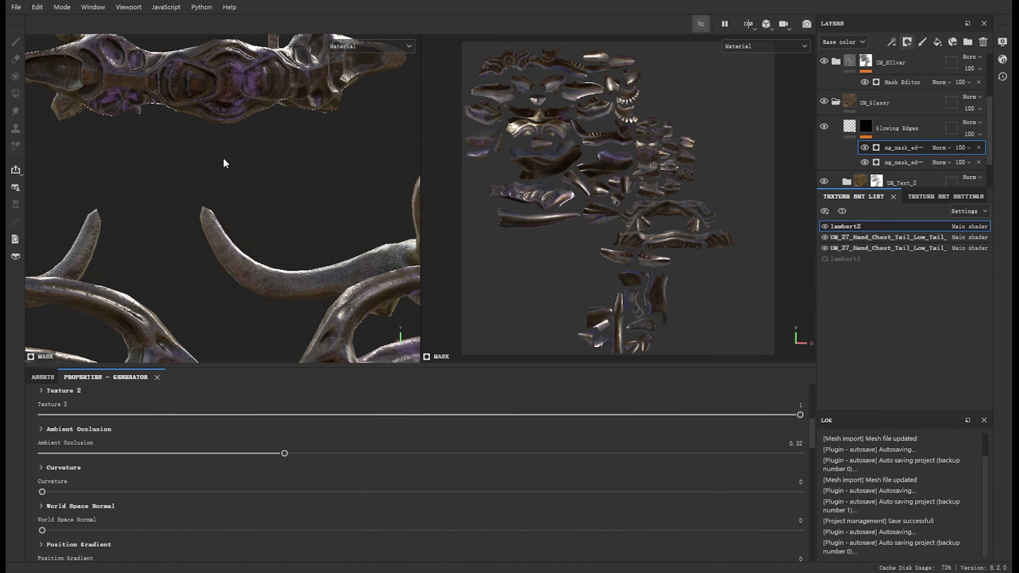
{"action": "scroll", "coordinate": [225, 162], "scroll_direction": "down", "scroll_amount": 5}
{"action": "scroll", "coordinate": [401, 461], "scroll_direction": "up", "scroll_amount": 1}
{"action": "scroll", "coordinate": [841, 157], "scroll_direction": "down", "scroll_amount": 1}
{"action": "left_click", "coordinate": [825, 150]}
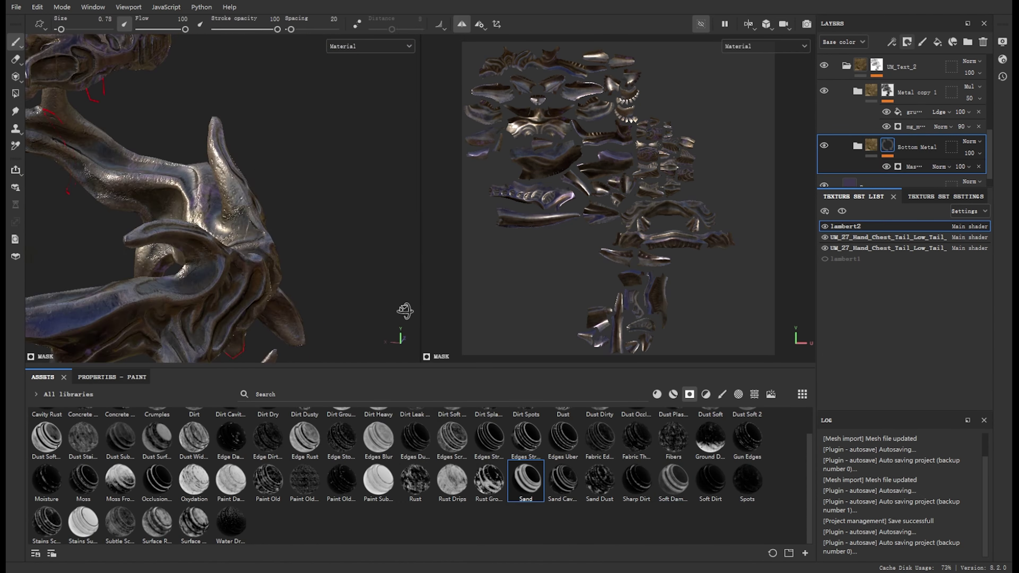
{"action": "left_click_drag", "start_coordinate": [225, 180], "coordinate": [291, 210], "text": "alt"}
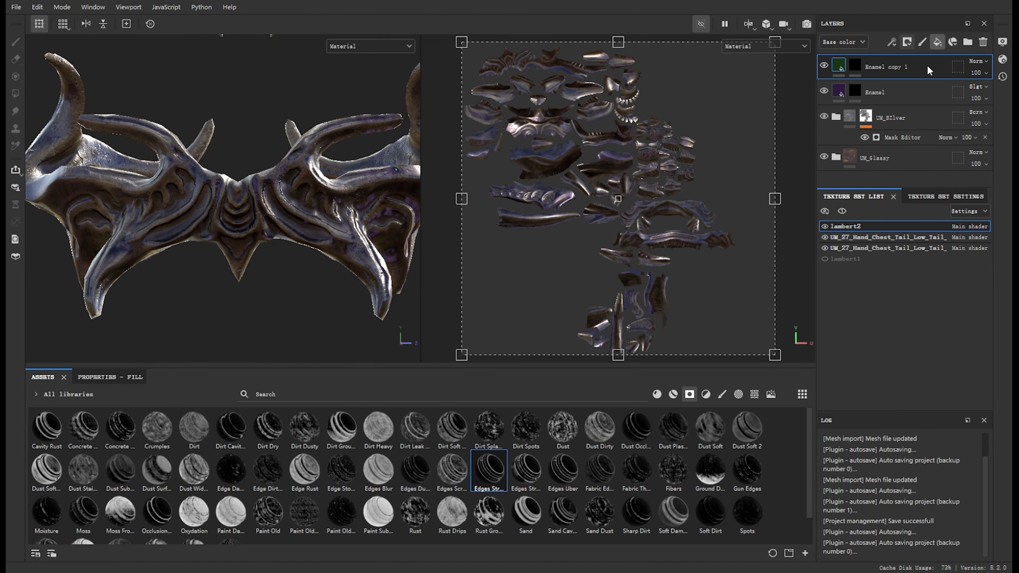
- Add the gold UM_Text_2 material to the layer stack above the Enamel layers
{"action": "left_click", "coordinate": [929, 71]}
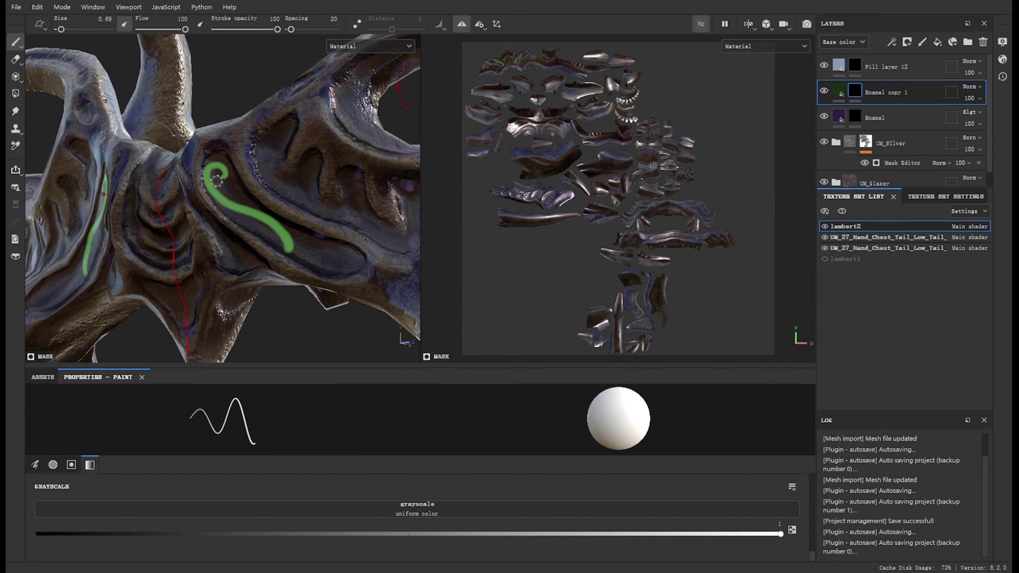
{"action": "left_click_drag", "start_coordinate": [250, 276], "coordinate": [238, 238], "text": "alt"}
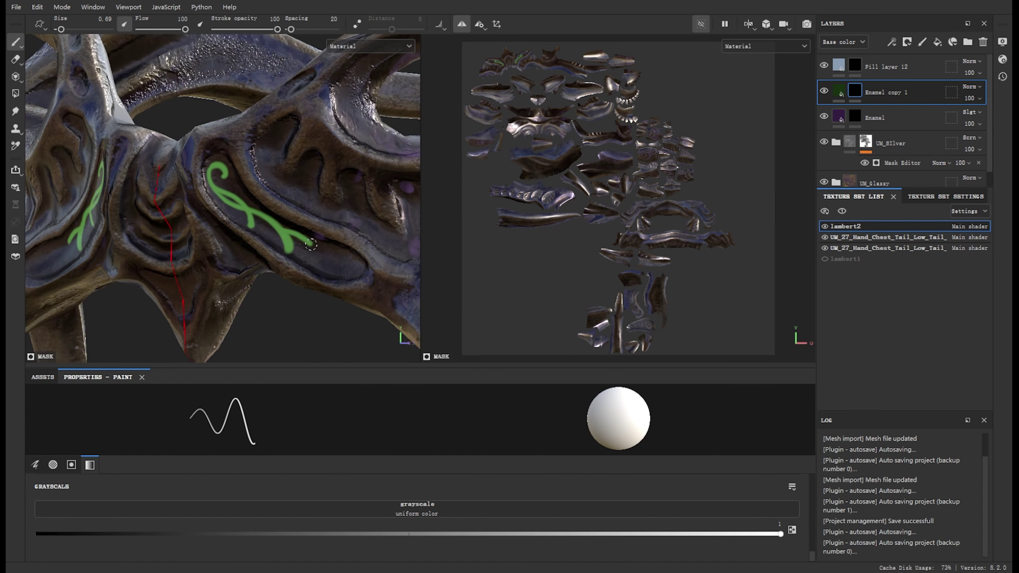
{"action": "left_click", "coordinate": [875, 118]}
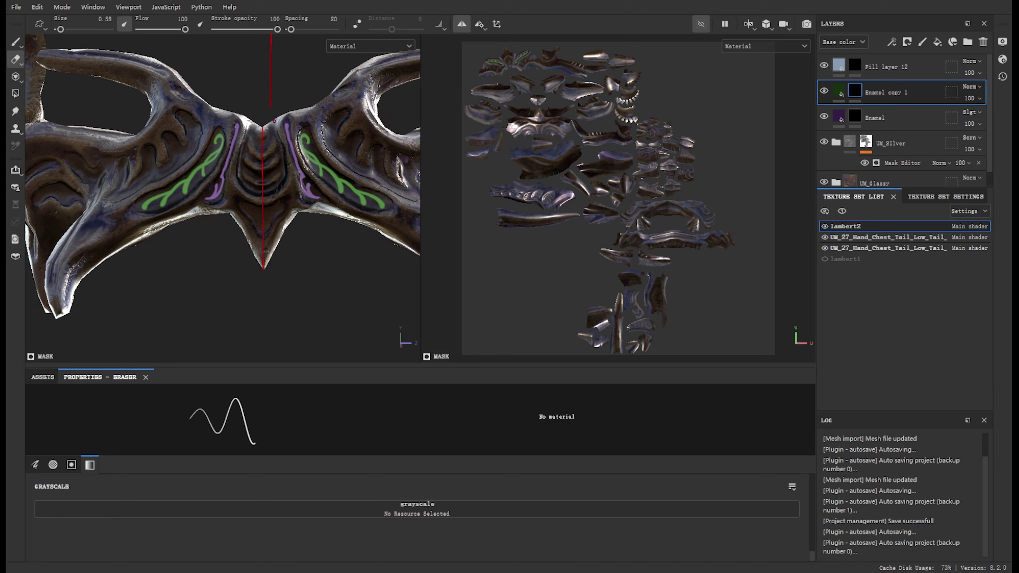
{"action": "left_click", "coordinate": [43, 377]}
{"action": "left_click_drag", "start_coordinate": [341, 426], "coordinate": [858, 128]}
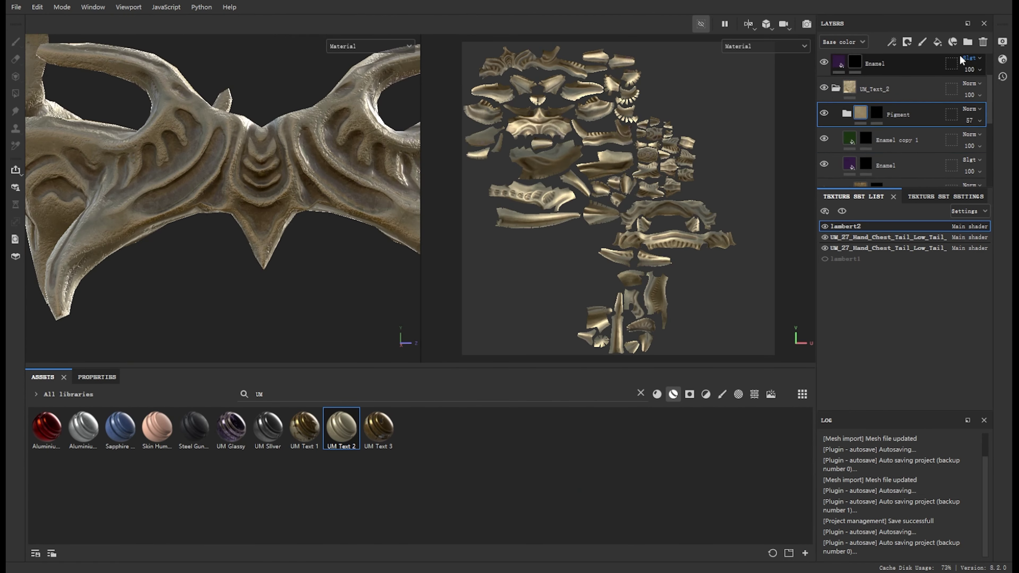
{"action": "left_click", "coordinate": [916, 72]}
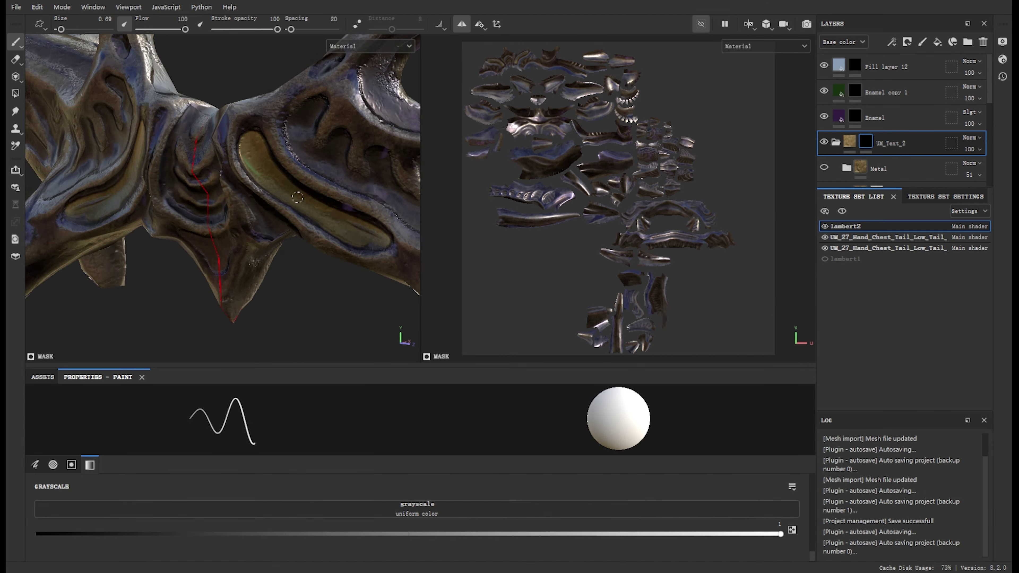
{"action": "left_click_drag", "start_coordinate": [297, 197], "coordinate": [240, 168], "text": "alt"}
{"action": "mouse_move", "coordinate": [246, 221]}
{"action": "left_mouse_down", "text": "alt"}
{"action": "mouse_move", "coordinate": [257, 241]}
{"action": "mouse_move", "coordinate": [250, 276]}
{"action": "mouse_move", "coordinate": [282, 263]}
{"action": "left_mouse_up", "text": "alt"}
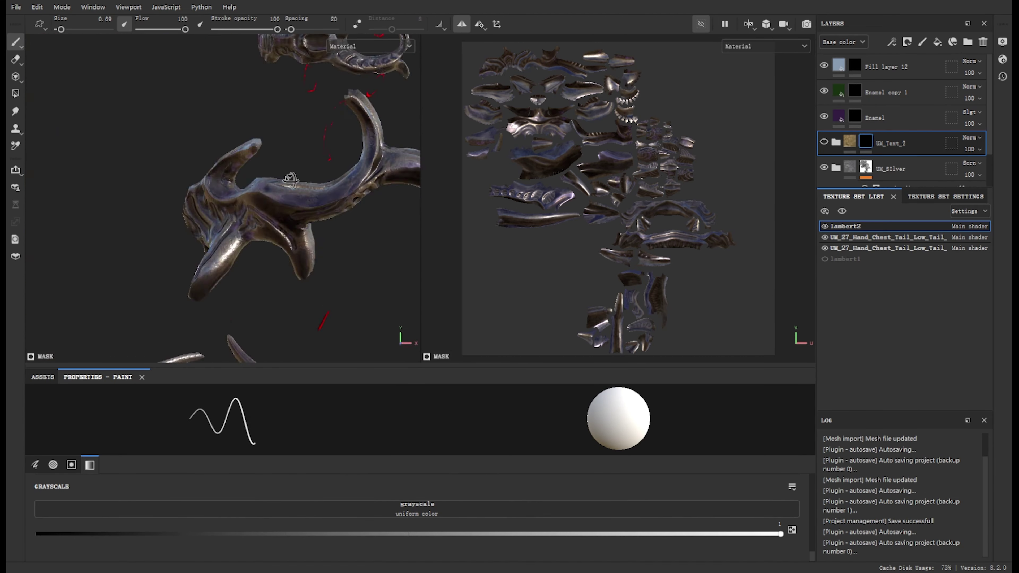
{"action": "left_click_drag", "start_coordinate": [291, 179], "coordinate": [214, 186], "text": "alt"}
- Paint and erase mirrored white leaf ornaments on Fill layer 12's mask beside the green stripes
{"action": "key", "text": "2"}
{"action": "left_click_drag", "start_coordinate": [199, 144], "coordinate": [96, 76], "text": "alt"}
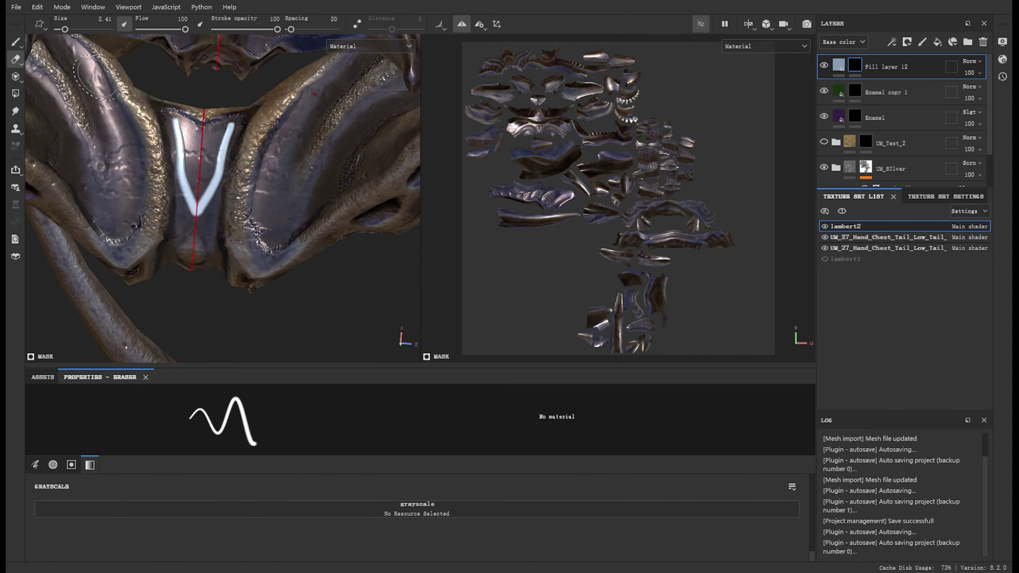
{"action": "mouse_move", "coordinate": [225, 201]}
{"action": "left_mouse_down", "text": "alt"}
{"action": "mouse_move", "coordinate": [227, 285]}
{"action": "mouse_move", "coordinate": [241, 281]}
{"action": "left_mouse_up", "text": "alt"}
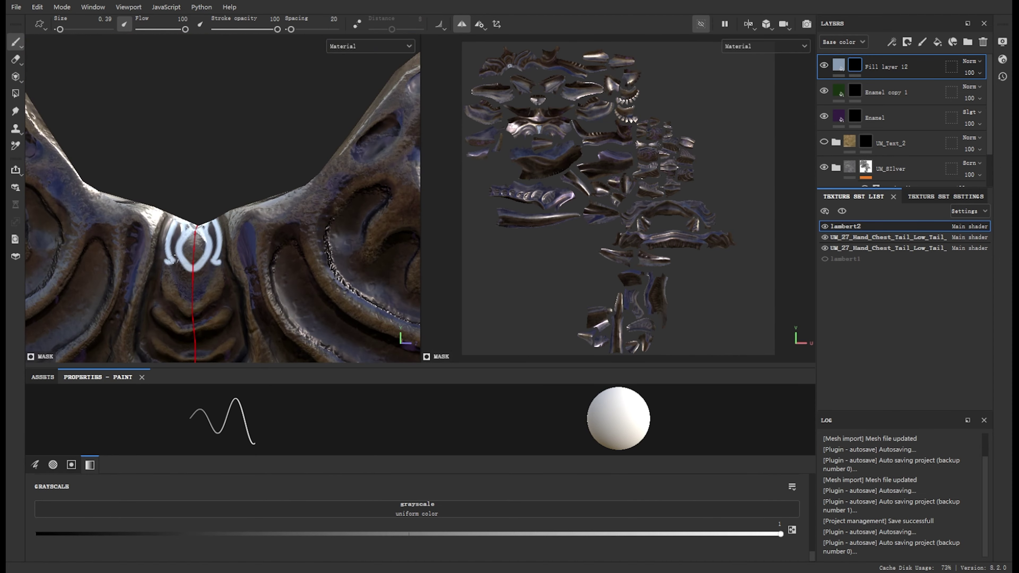
{"action": "left_click", "coordinate": [839, 65]}
{"action": "key", "text": "1"}
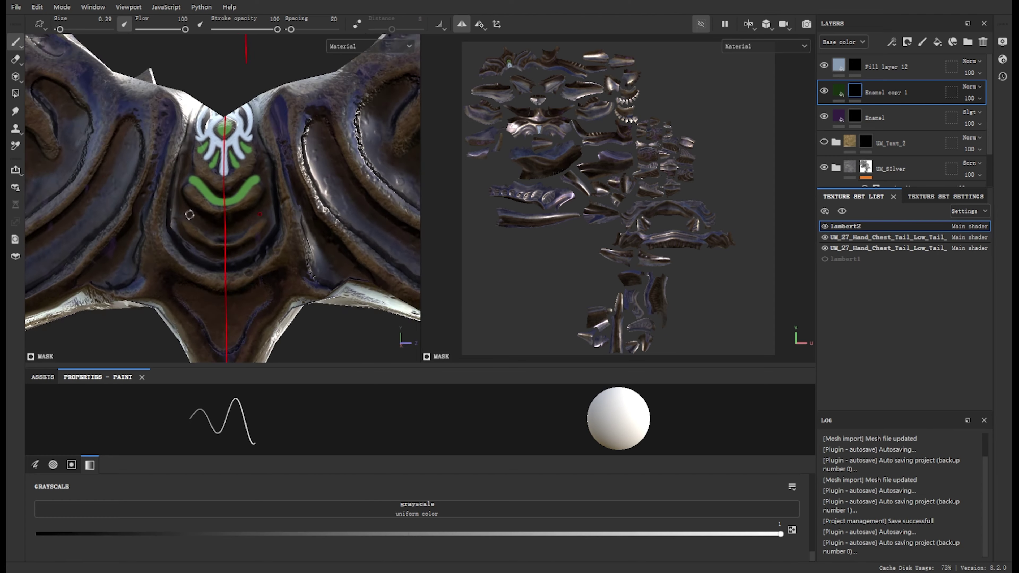
{"action": "left_click_drag", "start_coordinate": [196, 348], "coordinate": [215, 190], "text": "alt"}
{"action": "mouse_move", "coordinate": [226, 227]}
{"action": "left_mouse_down", "text": "alt"}
{"action": "mouse_move", "coordinate": [251, 224]}
{"action": "mouse_move", "coordinate": [291, 113]}
{"action": "mouse_move", "coordinate": [357, 289]}
{"action": "mouse_move", "coordinate": [267, 221]}
{"action": "left_mouse_up", "text": "alt"}
{"action": "left_click", "coordinate": [875, 118]}
{"action": "left_click", "coordinate": [883, 66]}
{"action": "key", "text": "e"}
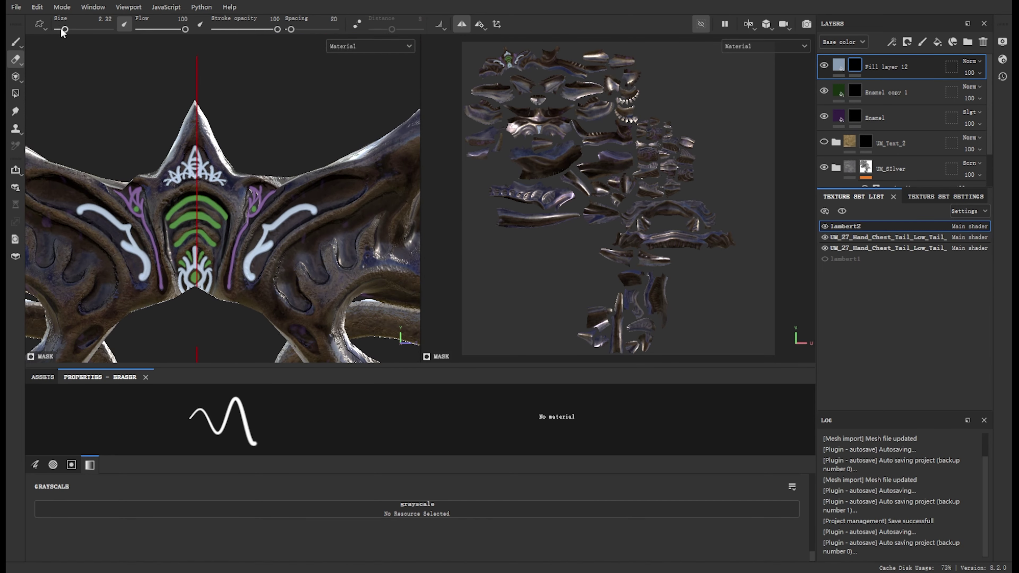
{"action": "scroll", "coordinate": [281, 229], "scroll_direction": "up", "scroll_amount": 2}
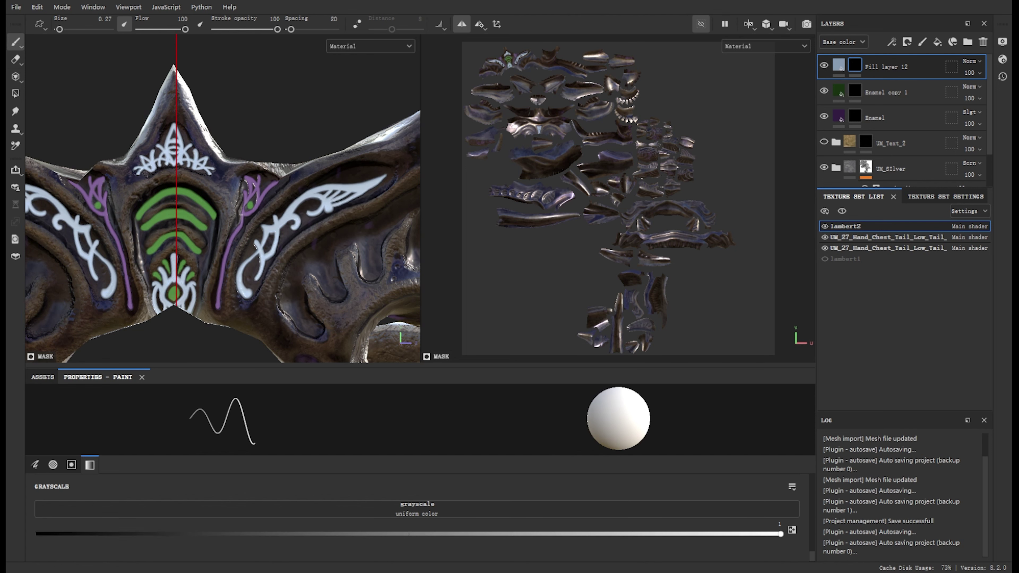
{"action": "left_click_drag", "start_coordinate": [302, 213], "coordinate": [285, 235], "text": "alt"}
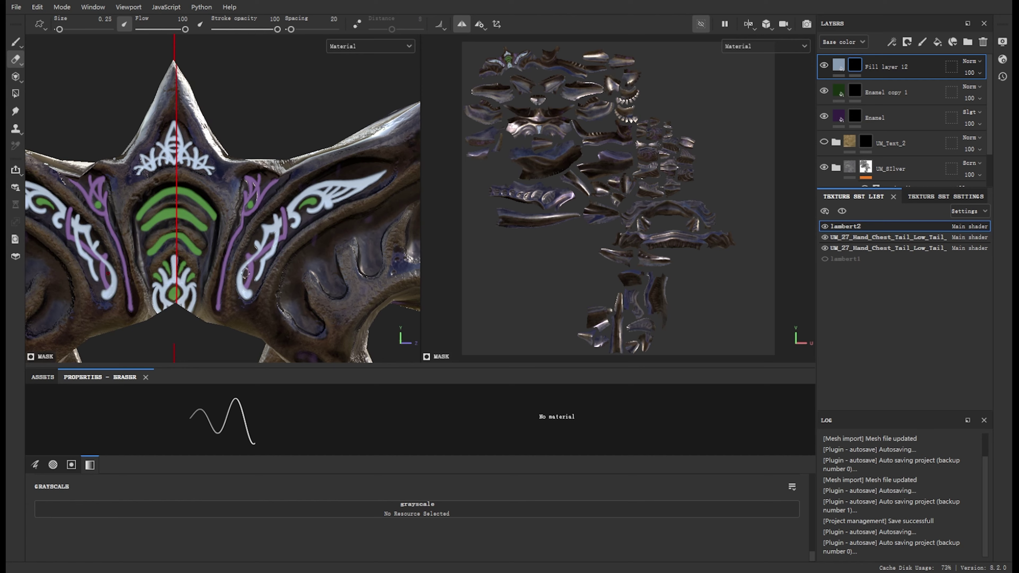
{"action": "key", "text": "e"}
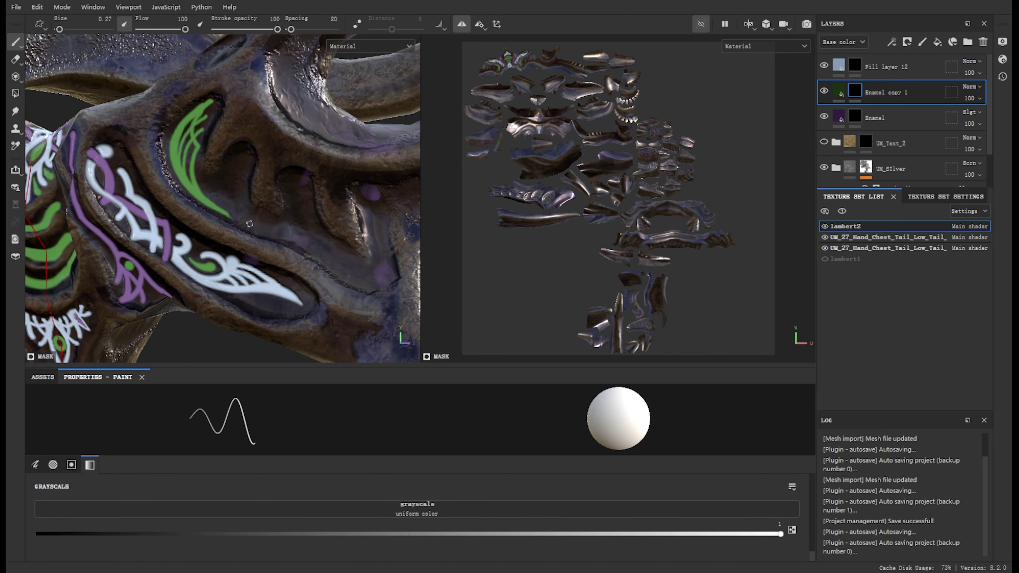
- Paint green enamel stripes on the Enamel copy 1 mask along the horns, then add Silver Pure
{"action": "left_click_drag", "start_coordinate": [250, 223], "coordinate": [183, 173], "text": "alt"}
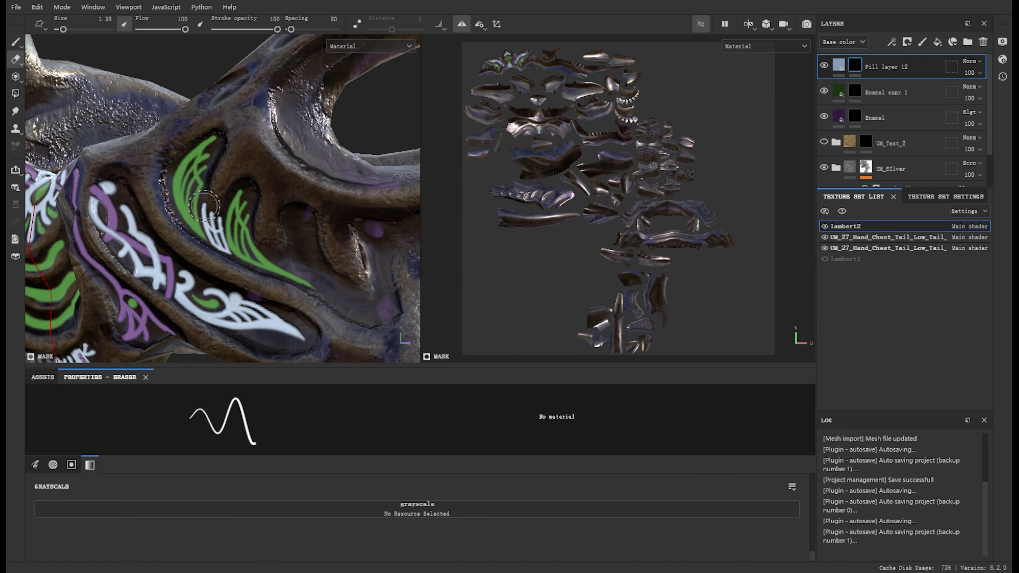
{"action": "left_click_drag", "start_coordinate": [372, 249], "coordinate": [154, 227], "text": "alt"}
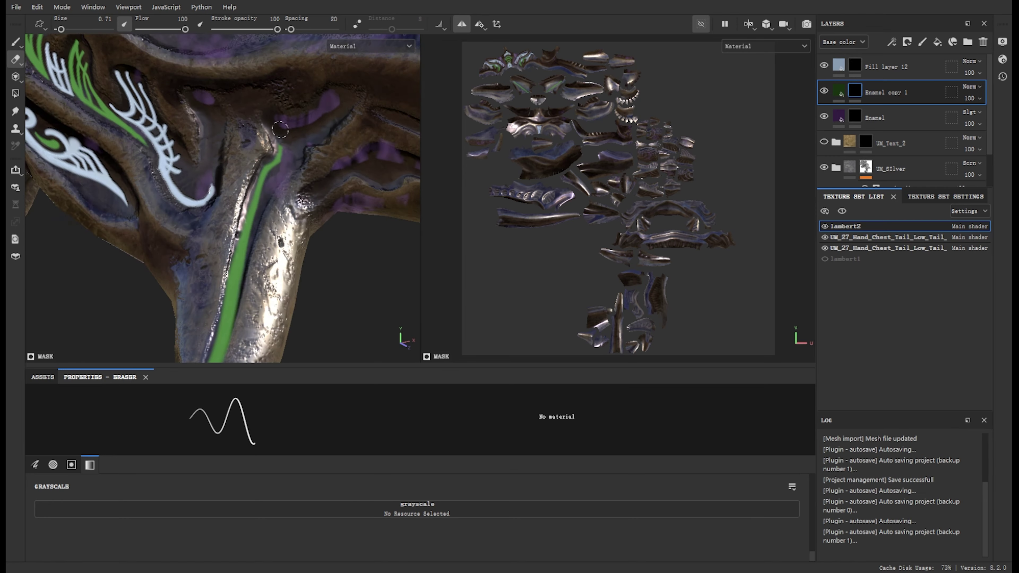
{"action": "left_click_drag", "start_coordinate": [279, 196], "coordinate": [271, 256], "text": "alt"}
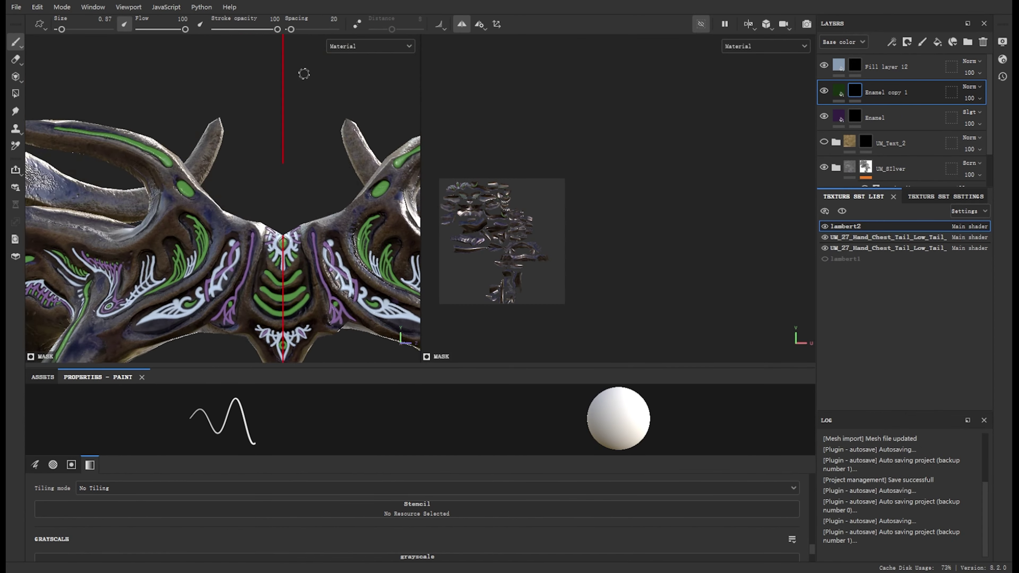
{"action": "left_click_drag", "start_coordinate": [322, 180], "coordinate": [310, 119], "text": "alt"}
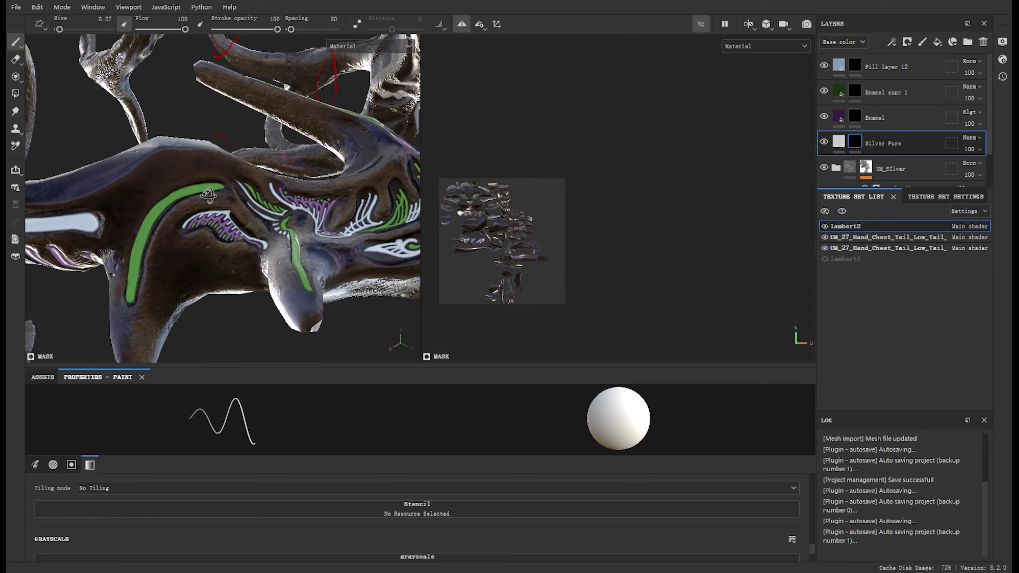
- Paint and erase silver leaf engraving strokes on the bone in Base color view
{"action": "mouse_move", "coordinate": [209, 196]}
{"action": "left_mouse_down", "text": "alt"}
{"action": "mouse_move", "coordinate": [281, 180]}
{"action": "mouse_move", "coordinate": [148, 179]}
{"action": "mouse_move", "coordinate": [240, 200]}
{"action": "mouse_move", "coordinate": [380, 140]}
{"action": "mouse_move", "coordinate": [329, 239]}
{"action": "left_mouse_up", "text": "alt"}
{"action": "key", "text": "Tab"}
{"action": "key", "text": "2"}
{"action": "key", "text": "1"}
{"action": "key", "text": "c"}
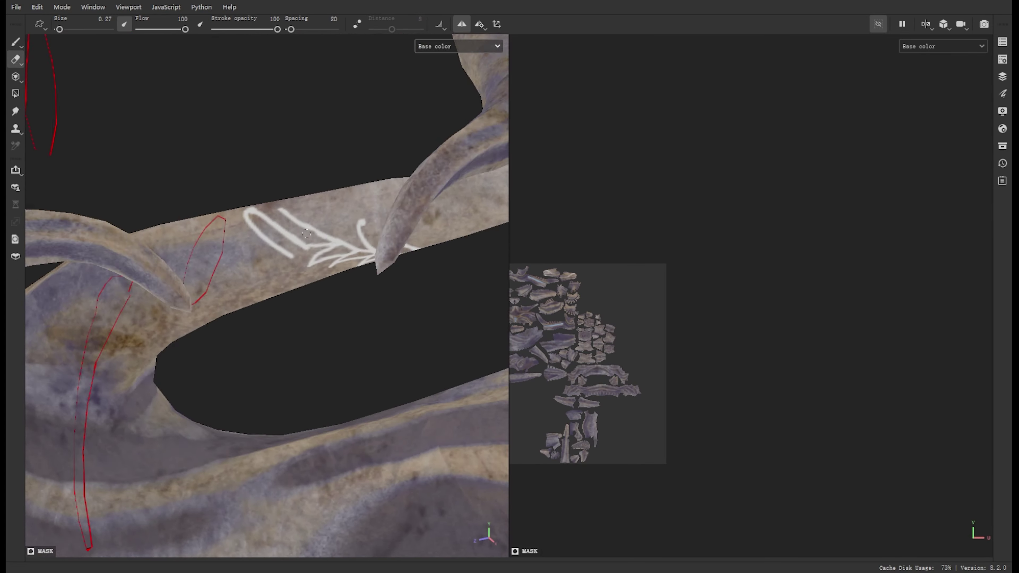
{"action": "mouse_move", "coordinate": [297, 189]}
{"action": "left_mouse_down", "text": "alt"}
{"action": "mouse_move", "coordinate": [354, 266]}
{"action": "mouse_move", "coordinate": [224, 284]}
{"action": "mouse_move", "coordinate": [281, 321]}
{"action": "mouse_move", "coordinate": [350, 446]}
{"action": "left_mouse_up", "text": "alt"}
{"action": "key", "text": "2"}
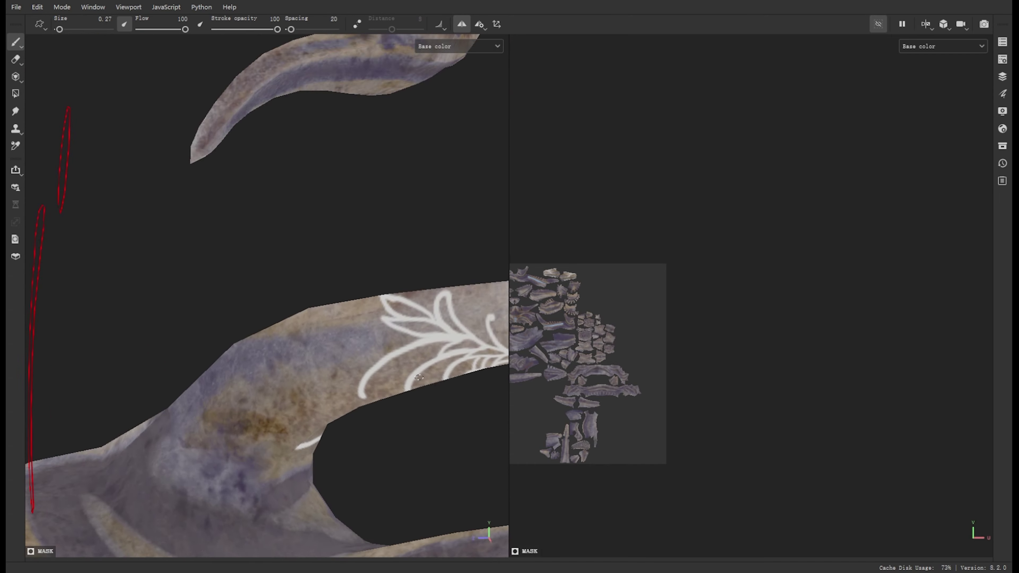
{"action": "mouse_move", "coordinate": [418, 378]}
{"action": "left_mouse_down", "text": "alt"}
{"action": "mouse_move", "coordinate": [221, 408]}
{"action": "mouse_move", "coordinate": [201, 430]}
{"action": "mouse_move", "coordinate": [367, 304]}
{"action": "mouse_move", "coordinate": [312, 287]}
{"action": "mouse_move", "coordinate": [341, 335]}
{"action": "mouse_move", "coordinate": [241, 277]}
{"action": "mouse_move", "coordinate": [186, 284]}
{"action": "mouse_move", "coordinate": [327, 300]}
{"action": "mouse_move", "coordinate": [431, 427]}
{"action": "mouse_move", "coordinate": [345, 400]}
{"action": "left_mouse_up", "text": "alt"}
{"action": "key", "text": "e"}
{"action": "key", "text": "p"}
{"action": "key", "text": "e"}
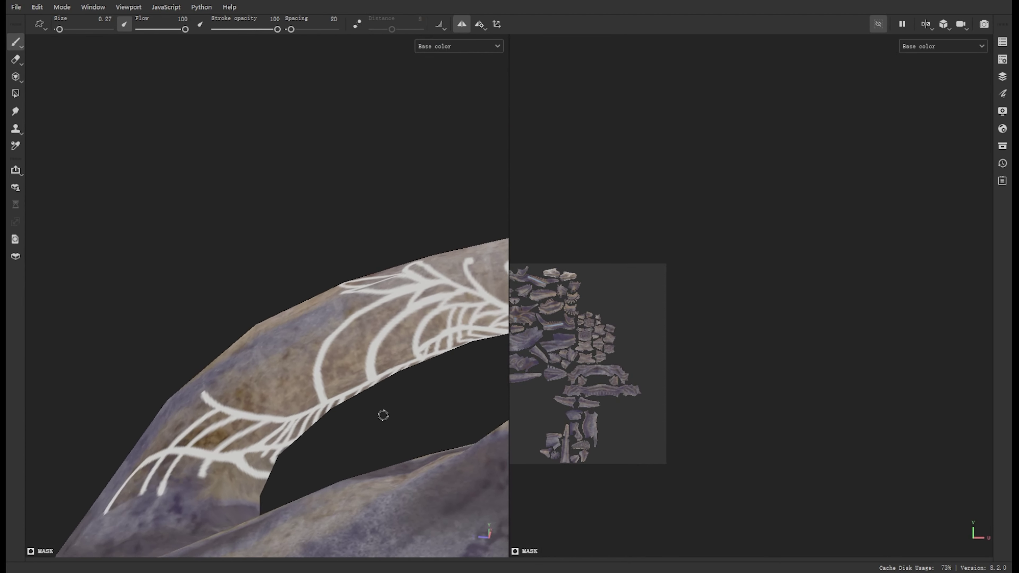
- Engrave the other side of the bone, checking it in Material shading
{"action": "mouse_move", "coordinate": [439, 335]}
{"action": "left_mouse_down", "text": "alt"}
{"action": "mouse_move", "coordinate": [359, 339]}
{"action": "mouse_move", "coordinate": [217, 290]}
{"action": "mouse_move", "coordinate": [298, 429]}
{"action": "mouse_move", "coordinate": [199, 385]}
{"action": "left_mouse_up", "text": "alt"}
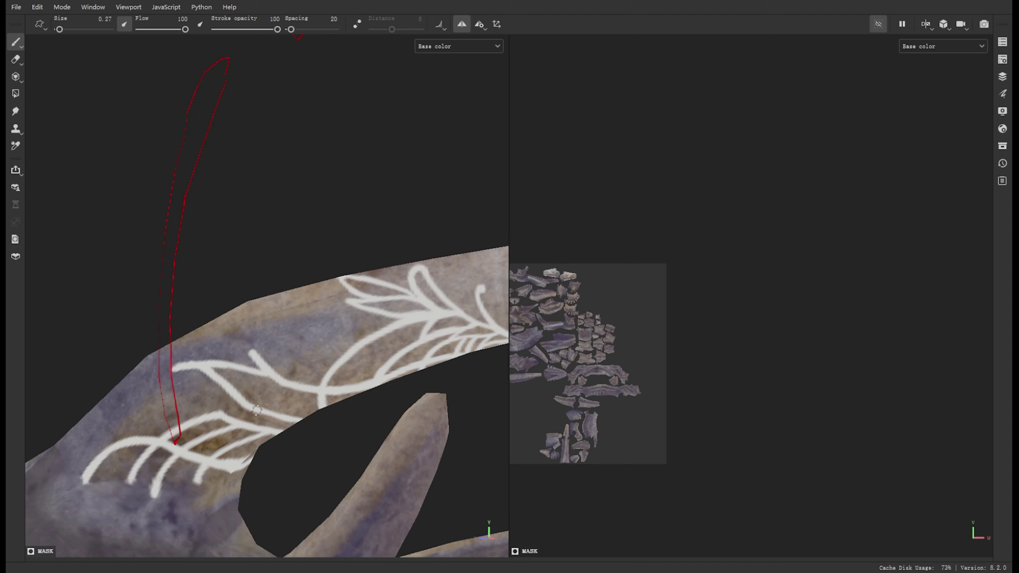
{"action": "mouse_move", "coordinate": [257, 409]}
{"action": "left_mouse_down", "text": "alt"}
{"action": "mouse_move", "coordinate": [323, 474]}
{"action": "mouse_move", "coordinate": [424, 295]}
{"action": "mouse_move", "coordinate": [369, 323]}
{"action": "mouse_move", "coordinate": [311, 324]}
{"action": "mouse_move", "coordinate": [302, 364]}
{"action": "mouse_move", "coordinate": [355, 344]}
{"action": "mouse_move", "coordinate": [391, 380]}
{"action": "mouse_move", "coordinate": [306, 301]}
{"action": "mouse_move", "coordinate": [316, 355]}
{"action": "mouse_move", "coordinate": [402, 396]}
{"action": "mouse_move", "coordinate": [473, 32]}
{"action": "mouse_move", "coordinate": [261, 386]}
{"action": "mouse_move", "coordinate": [291, 254]}
{"action": "mouse_move", "coordinate": [310, 282]}
{"action": "mouse_move", "coordinate": [296, 392]}
{"action": "mouse_move", "coordinate": [191, 374]}
{"action": "left_mouse_up", "text": "alt"}
{"action": "key", "text": "m"}
{"action": "key", "text": "b"}
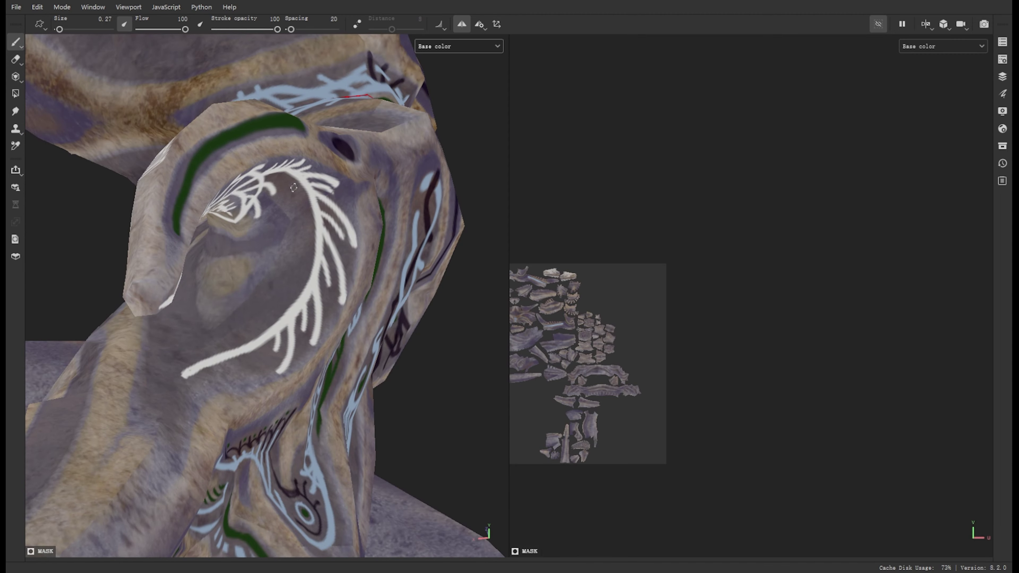
{"action": "left_click_drag", "start_coordinate": [293, 187], "coordinate": [210, 228], "text": "alt"}
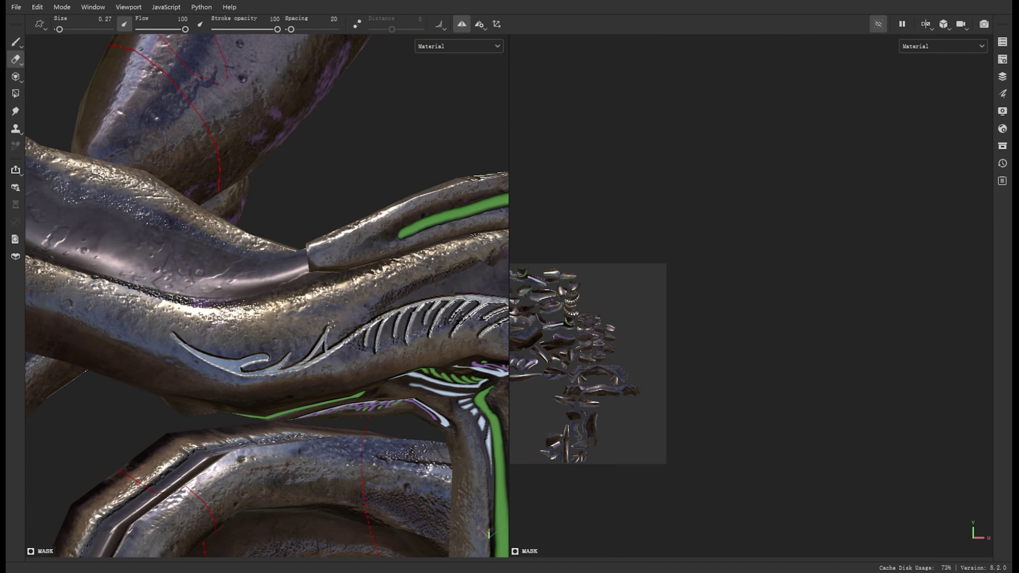
{"action": "mouse_move", "coordinate": [352, 362]}
{"action": "left_mouse_down", "text": "alt"}
{"action": "mouse_move", "coordinate": [416, 346]}
{"action": "mouse_move", "coordinate": [404, 413]}
{"action": "left_mouse_up", "text": "alt"}
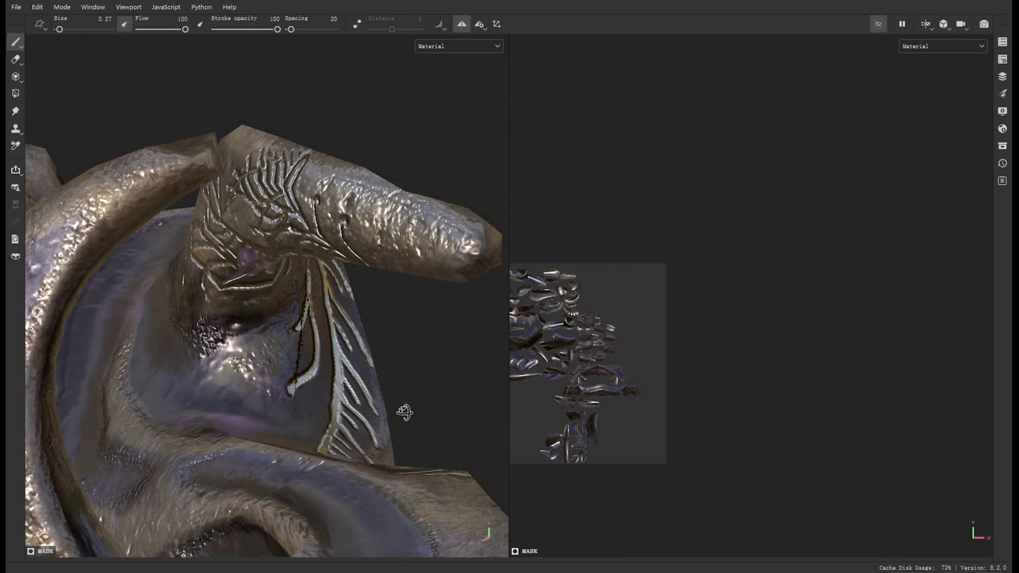
{"action": "key", "text": "2"}
{"action": "mouse_move", "coordinate": [346, 376]}
{"action": "left_mouse_down", "text": "alt"}
{"action": "mouse_move", "coordinate": [325, 233]}
{"action": "mouse_move", "coordinate": [346, 266]}
{"action": "mouse_move", "coordinate": [174, 277]}
{"action": "mouse_move", "coordinate": [410, 167]}
{"action": "mouse_move", "coordinate": [329, 201]}
{"action": "mouse_move", "coordinate": [281, 241]}
{"action": "mouse_move", "coordinate": [416, 76]}
{"action": "mouse_move", "coordinate": [454, 84]}
{"action": "left_mouse_up", "text": "alt"}
- Paint leaf engravings along the horn on the Silver Pure layer's mask
{"action": "key", "text": "Tab"}
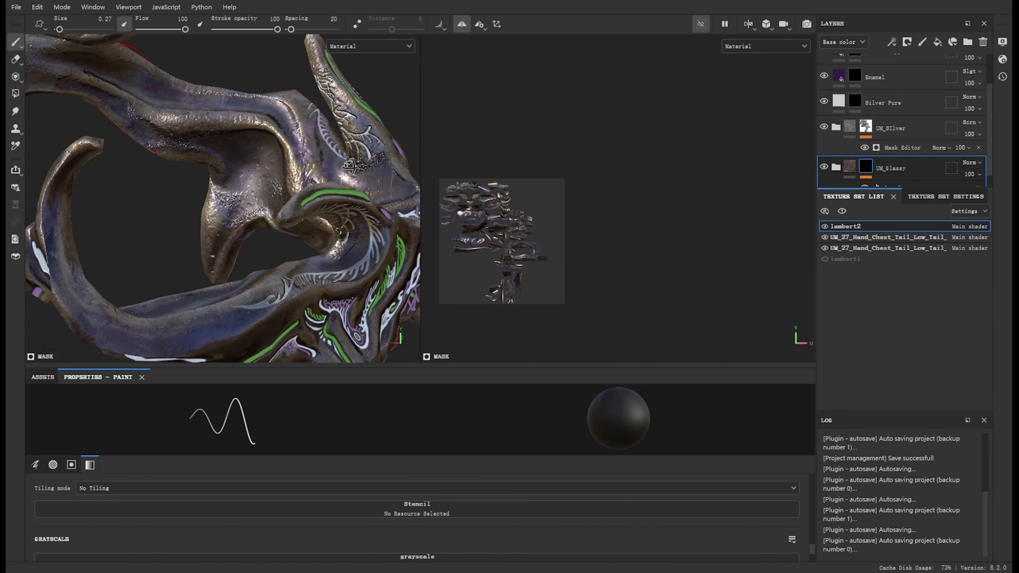
{"action": "left_click", "coordinate": [887, 102]}
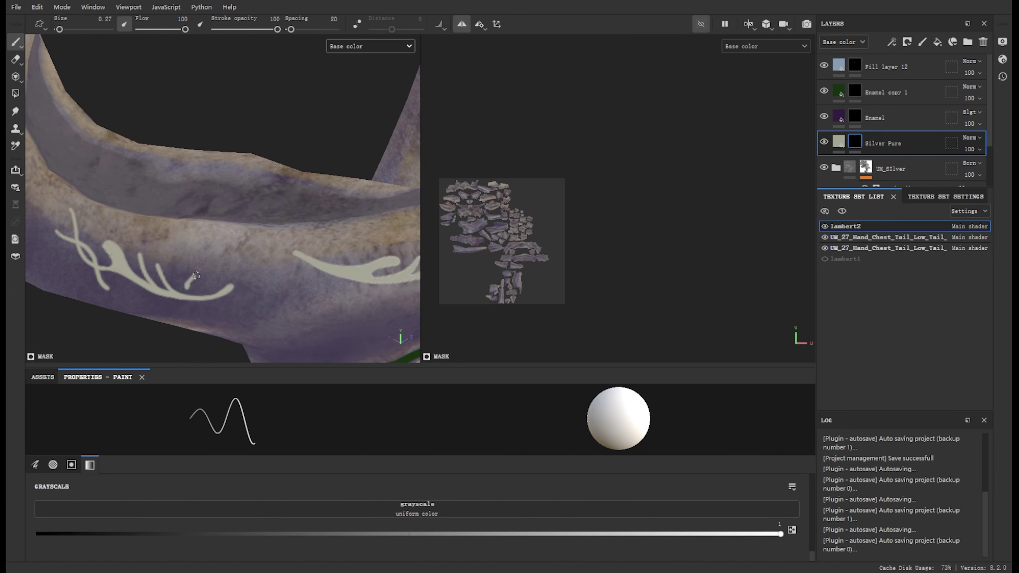
{"action": "key", "text": "1"}
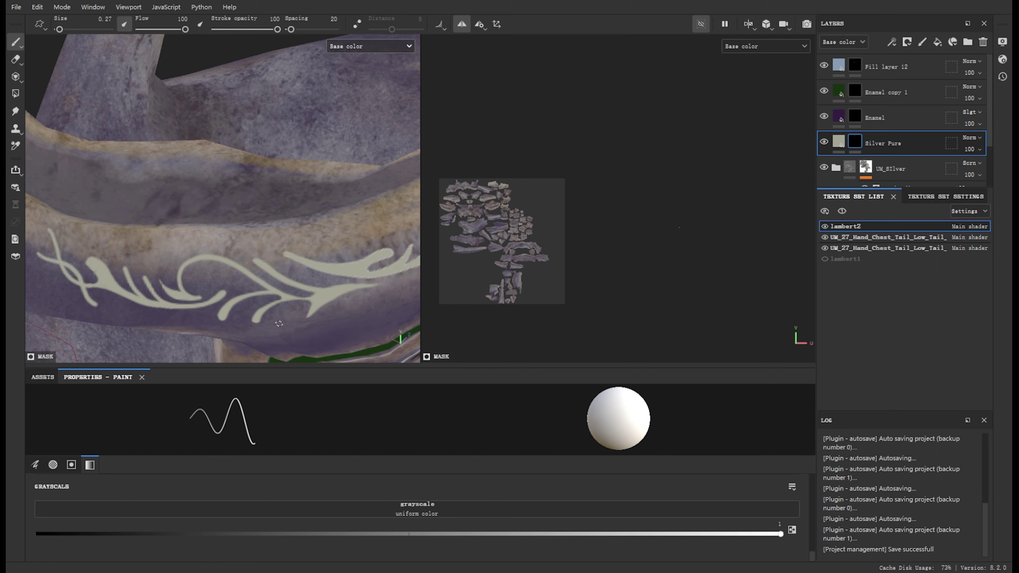
{"action": "left_click_drag", "start_coordinate": [279, 324], "coordinate": [140, 244], "text": "alt"}
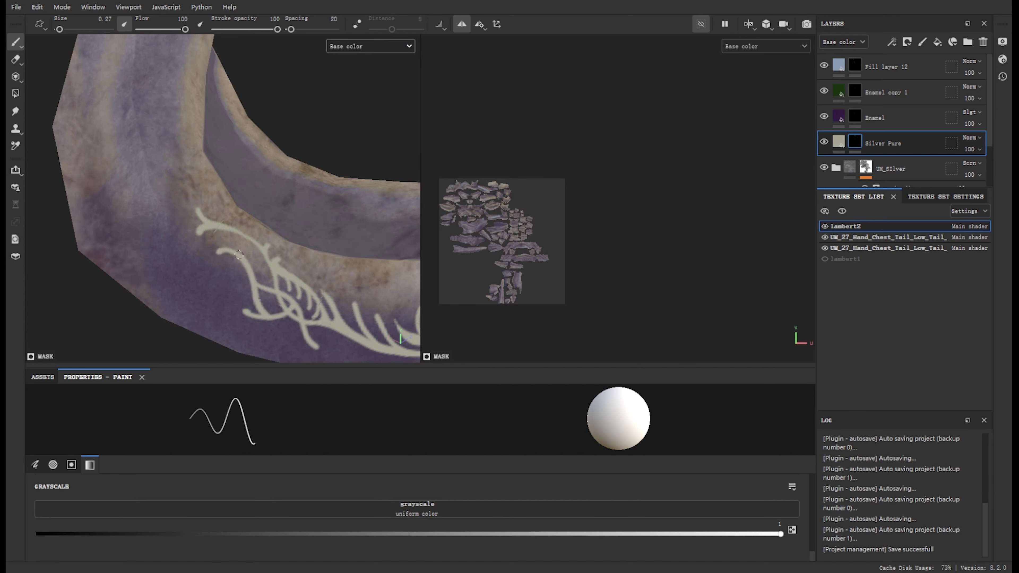
{"action": "mouse_move", "coordinate": [243, 285]}
{"action": "left_mouse_down", "text": "alt"}
{"action": "mouse_move", "coordinate": [289, 242]}
{"action": "mouse_move", "coordinate": [318, 103]}
{"action": "mouse_move", "coordinate": [165, 292]}
{"action": "mouse_move", "coordinate": [109, 206]}
{"action": "mouse_move", "coordinate": [210, 247]}
{"action": "mouse_move", "coordinate": [204, 197]}
{"action": "left_mouse_up", "text": "alt"}
{"action": "key", "text": "2"}
{"action": "key", "text": "1"}
{"action": "key", "text": "2"}
{"action": "key", "text": "1"}
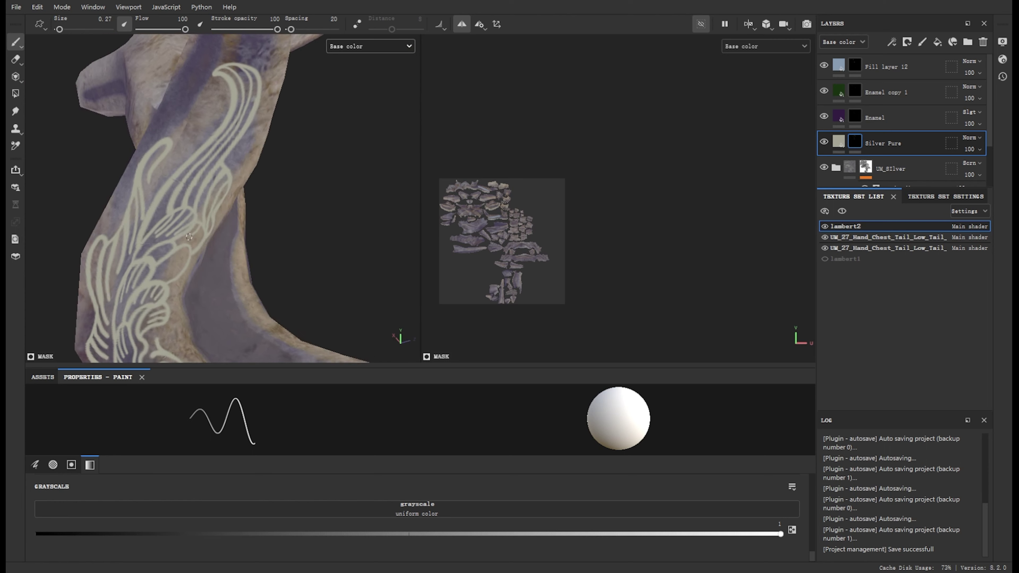
{"action": "left_click_drag", "start_coordinate": [130, 105], "coordinate": [194, 184], "text": "alt"}
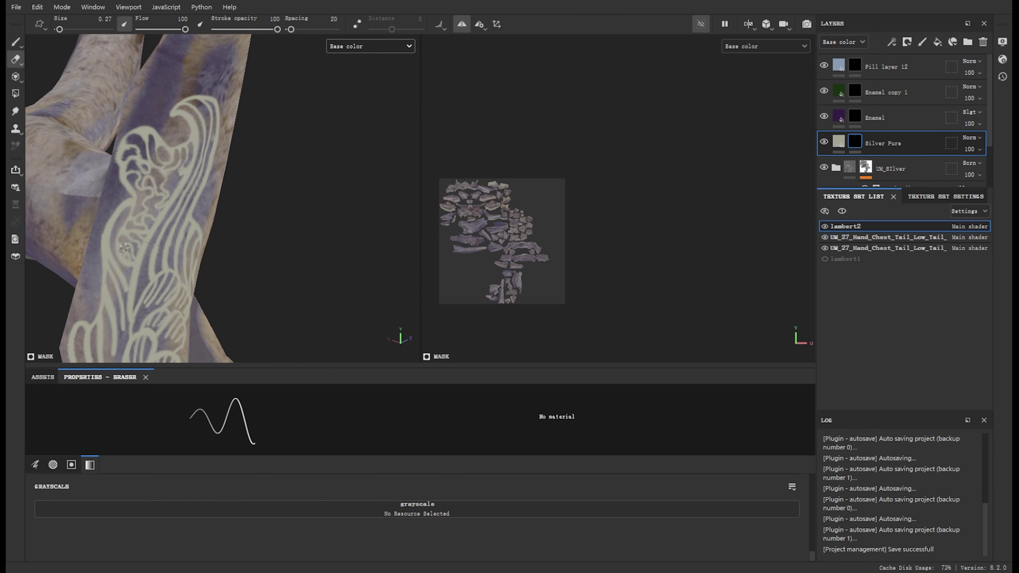
{"action": "key", "text": "1"}
{"action": "mouse_move", "coordinate": [124, 248]}
{"action": "left_mouse_down", "text": "alt"}
{"action": "mouse_move", "coordinate": [141, 272]}
{"action": "mouse_move", "coordinate": [139, 250]}
{"action": "mouse_move", "coordinate": [273, 163]}
{"action": "left_mouse_up", "text": "alt"}
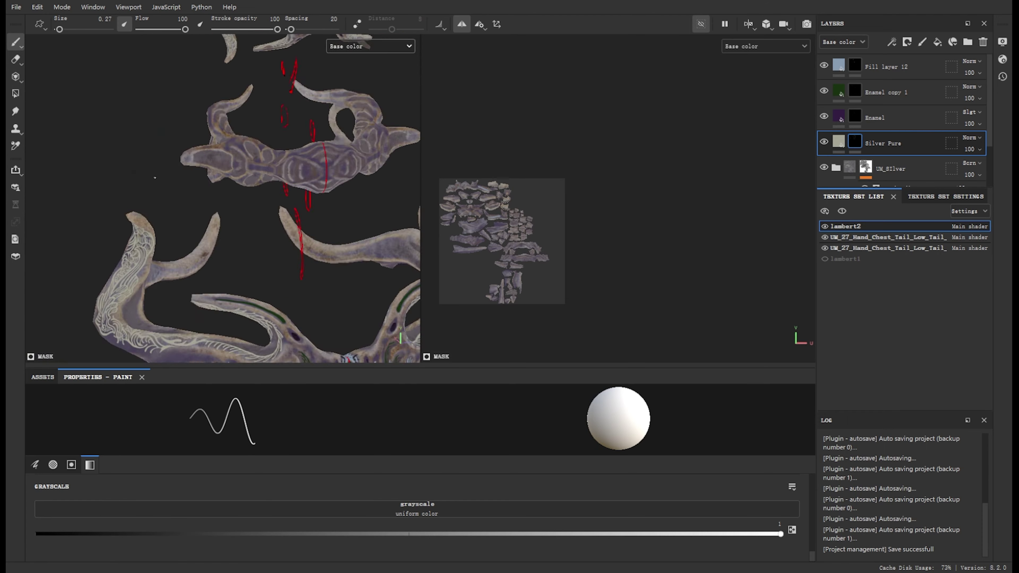
- Review the engraved horns in Material and Base color views, framing the whole mask
{"action": "key", "text": "m"}
{"action": "mouse_move", "coordinate": [226, 337]}
{"action": "left_mouse_down", "text": "alt"}
{"action": "mouse_move", "coordinate": [313, 294]}
{"action": "mouse_move", "coordinate": [124, 281]}
{"action": "mouse_move", "coordinate": [195, 236]}
{"action": "mouse_move", "coordinate": [226, 341]}
{"action": "left_mouse_up", "text": "alt"}
{"action": "scroll", "coordinate": [313, 294], "scroll_direction": "up", "scroll_amount": 5}
{"action": "key", "text": "Tab"}
{"action": "key", "text": "b"}
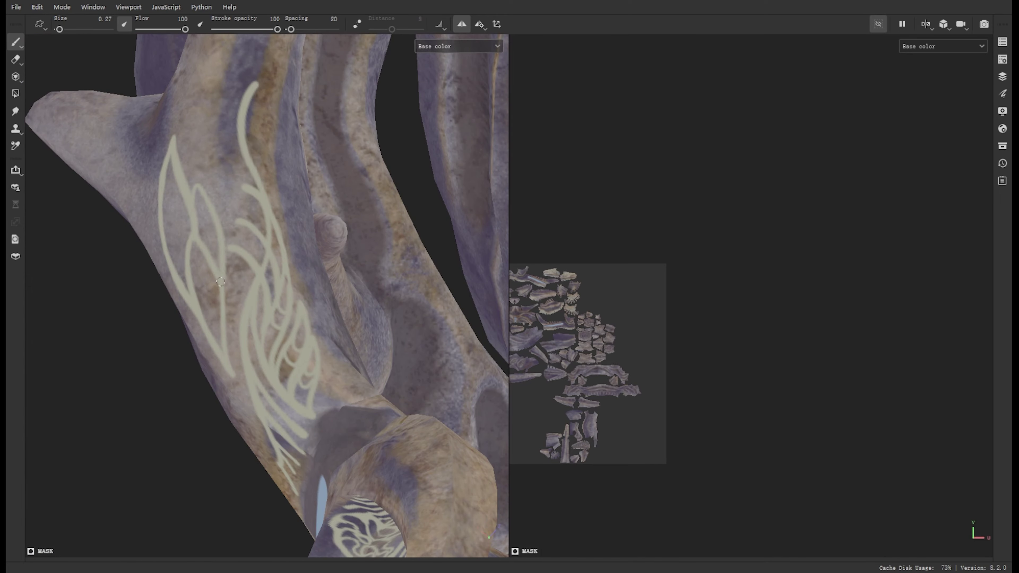
{"action": "mouse_move", "coordinate": [220, 282]}
{"action": "left_mouse_down", "text": "alt"}
{"action": "mouse_move", "coordinate": [294, 324]}
{"action": "mouse_move", "coordinate": [237, 337]}
{"action": "mouse_move", "coordinate": [234, 271]}
{"action": "left_mouse_up", "text": "alt"}
{"action": "mouse_move", "coordinate": [303, 278]}
{"action": "left_mouse_down", "text": "alt"}
{"action": "mouse_move", "coordinate": [337, 311]}
{"action": "mouse_move", "coordinate": [259, 303]}
{"action": "mouse_move", "coordinate": [302, 272]}
{"action": "mouse_move", "coordinate": [143, 326]}
{"action": "left_mouse_up", "text": "alt"}
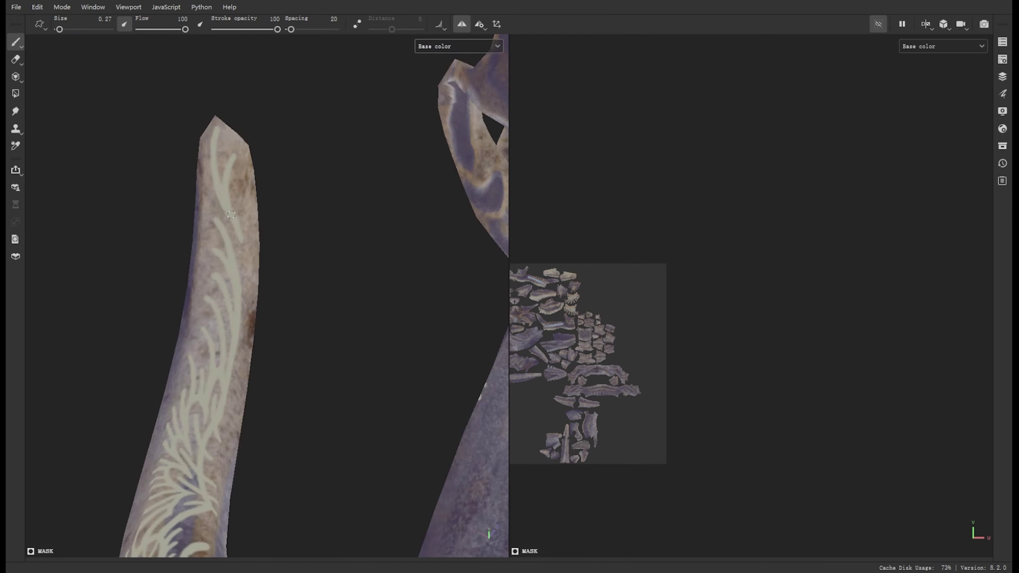
{"action": "key", "text": "f"}
{"action": "key", "text": "m"}
{"action": "middle_click_drag", "start_coordinate": [290, 437], "coordinate": [291, 240], "text": "alt"}
{"action": "scroll", "coordinate": [291, 240], "scroll_direction": "down", "scroll_amount": 3}
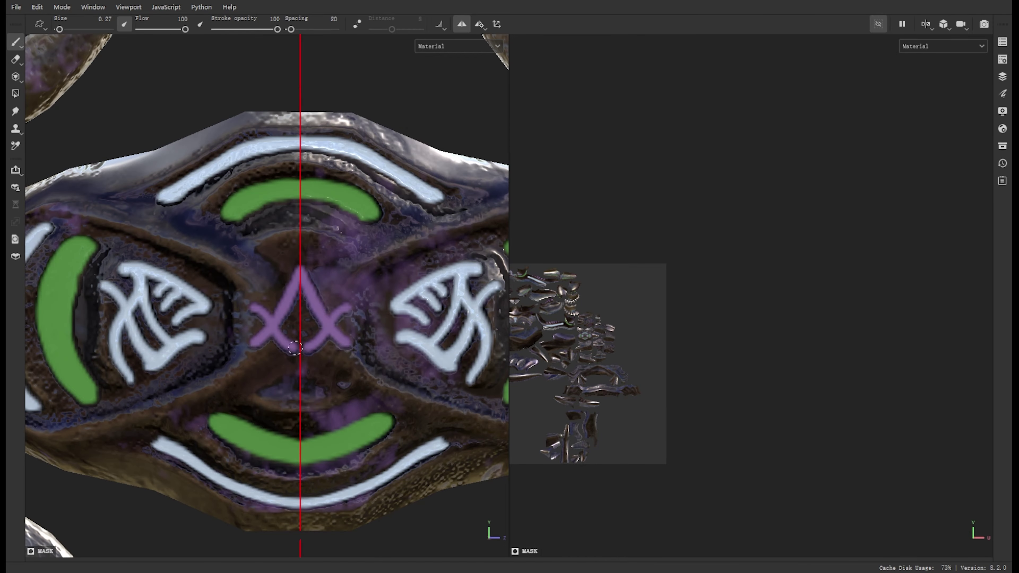
- Touch up the painted strokes with the eraser while orbiting the mask
{"action": "scroll", "coordinate": [281, 252], "scroll_direction": "down", "scroll_amount": 3}
{"action": "mouse_move", "coordinate": [310, 273]}
{"action": "left_mouse_down", "text": "alt"}
{"action": "mouse_move", "coordinate": [121, 257]}
{"action": "mouse_move", "coordinate": [254, 173]}
{"action": "left_mouse_up", "text": "alt"}
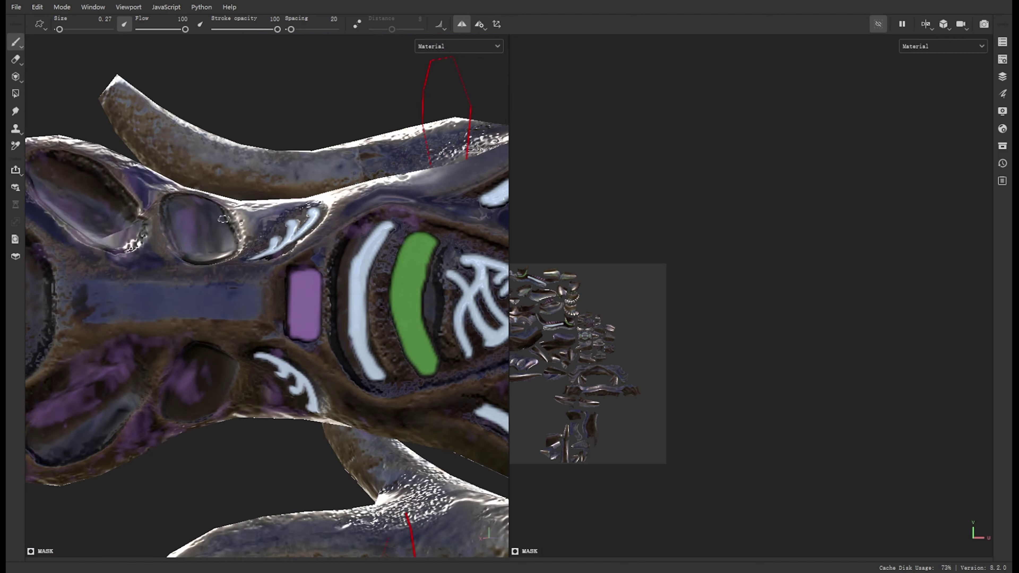
{"action": "key", "text": "e"}
{"action": "left_click_drag", "start_coordinate": [191, 349], "coordinate": [165, 139], "text": "alt"}
{"action": "mouse_move", "coordinate": [234, 125]}
{"action": "left_mouse_down", "text": "alt"}
{"action": "mouse_move", "coordinate": [227, 341]}
{"action": "mouse_move", "coordinate": [426, 209]}
{"action": "mouse_move", "coordinate": [187, 125]}
{"action": "left_mouse_up", "text": "alt"}
{"action": "key", "text": "e"}
{"action": "key", "text": "1"}
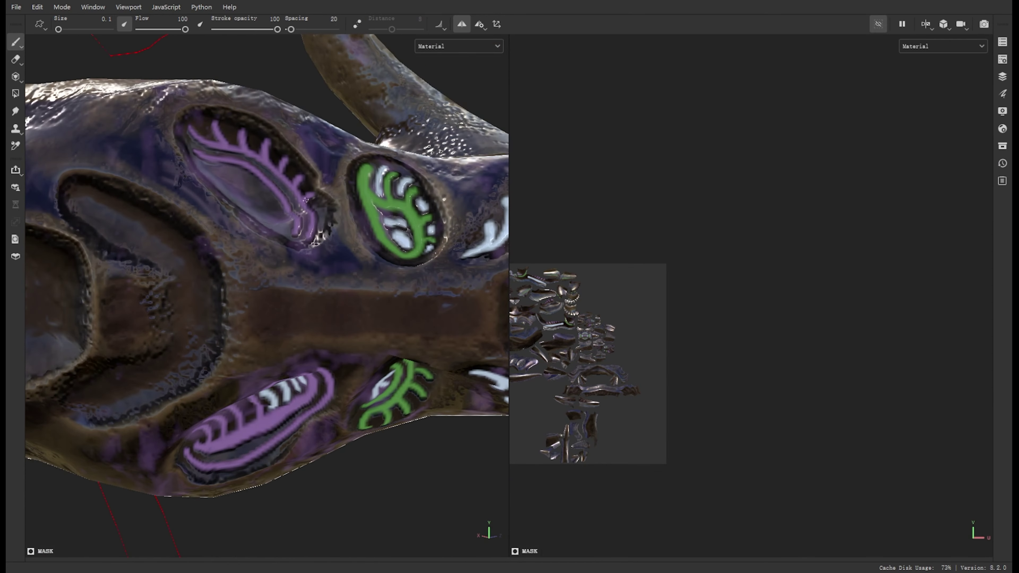
{"action": "mouse_move", "coordinate": [306, 199]}
{"action": "left_mouse_down", "text": "alt"}
{"action": "mouse_move", "coordinate": [291, 251]}
{"action": "mouse_move", "coordinate": [193, 235]}
{"action": "left_mouse_up", "text": "alt"}
- Orbit until the ring faces the camera, then zoom out to show the whole mask
{"action": "scroll", "coordinate": [291, 250], "scroll_direction": "down", "scroll_amount": 5}
{"action": "scroll", "coordinate": [424, 269], "scroll_direction": "up", "scroll_amount": 5}
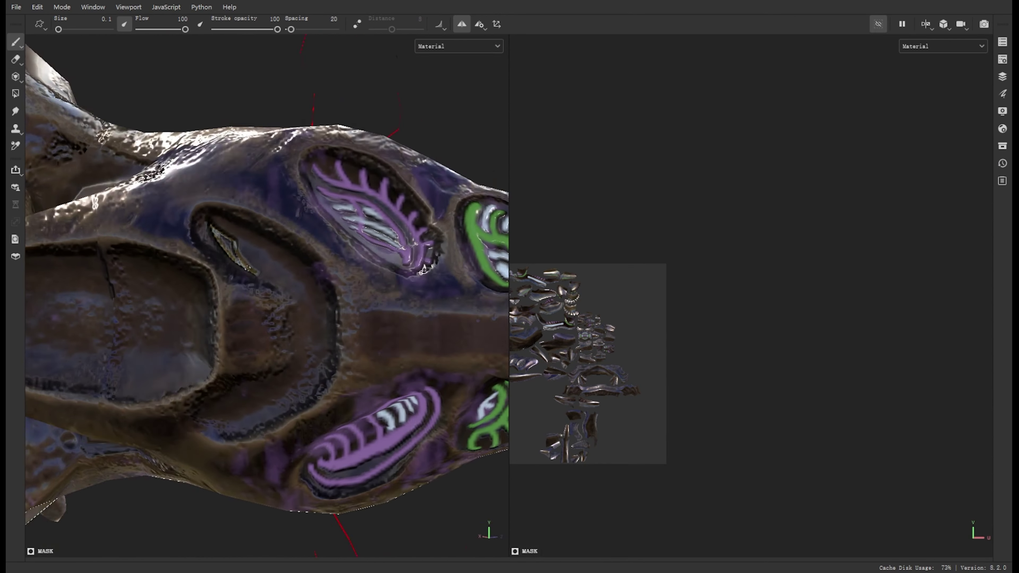
{"action": "left_click_drag", "start_coordinate": [291, 221], "coordinate": [292, 220], "text": "alt"}
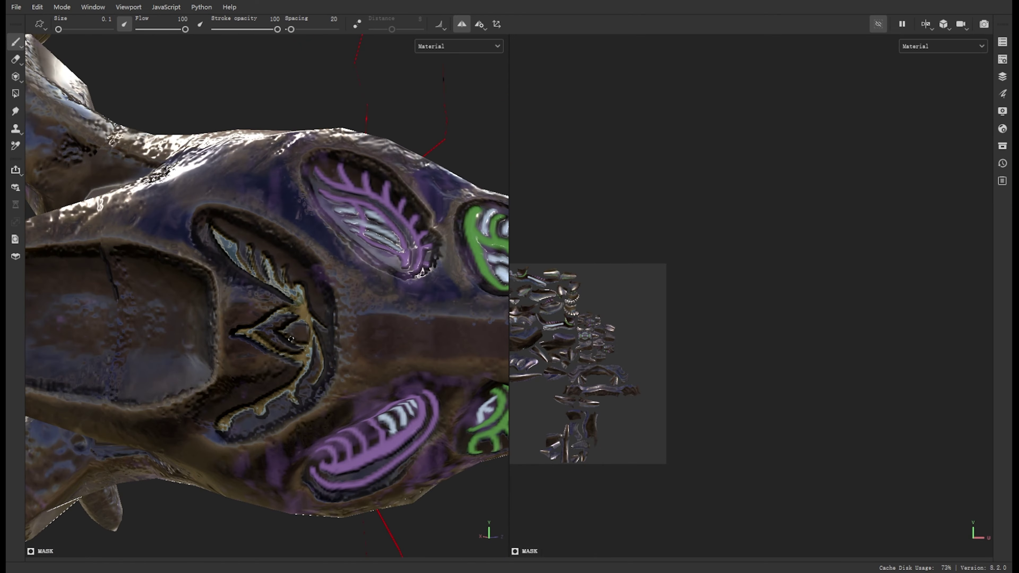
{"action": "scroll", "coordinate": [226, 356], "scroll_direction": "up", "scroll_amount": 5}
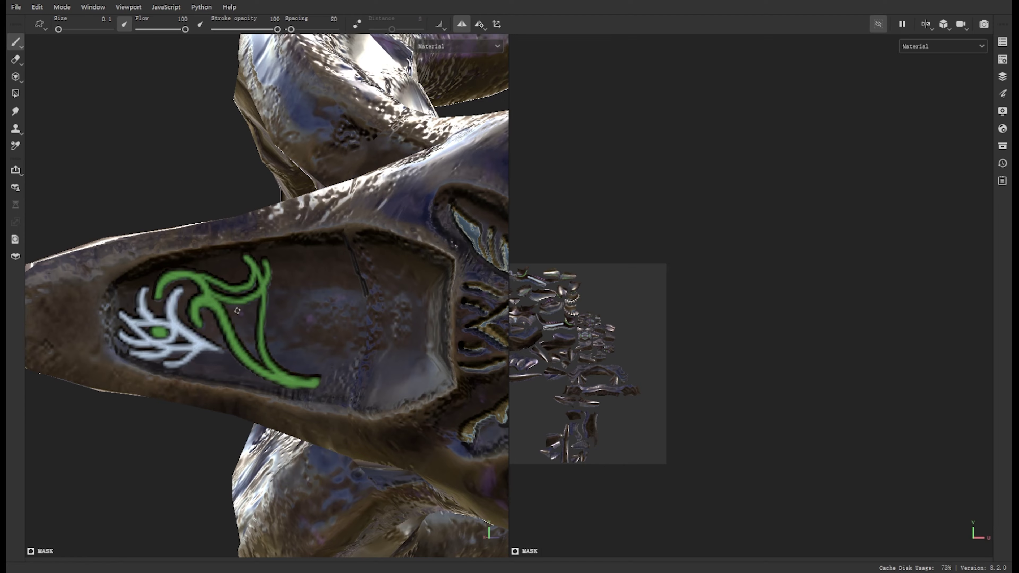
{"action": "left_click_drag", "start_coordinate": [238, 311], "coordinate": [240, 291], "text": "alt"}
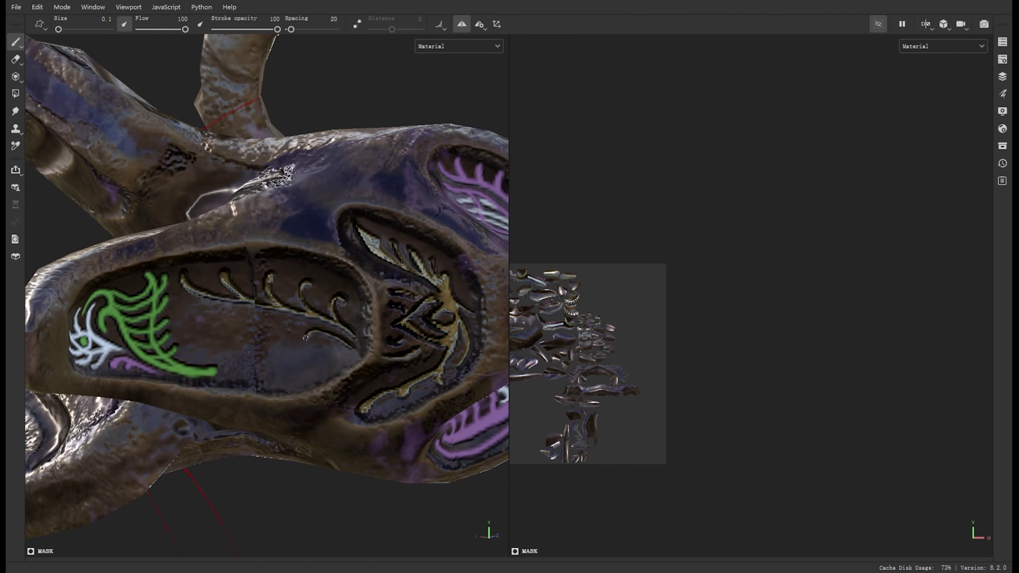
{"action": "left_click_drag", "start_coordinate": [305, 337], "coordinate": [270, 282], "text": "alt"}
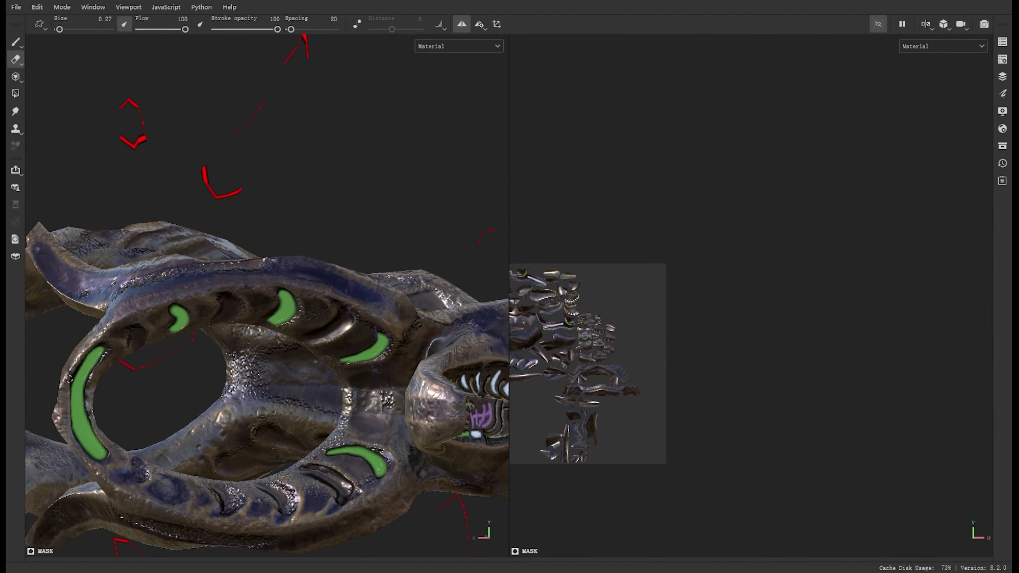
{"action": "left_click_drag", "start_coordinate": [168, 160], "coordinate": [197, 177], "text": "alt"}
{"action": "right_click_drag", "start_coordinate": [197, 177], "coordinate": [200, 264], "text": "alt"}
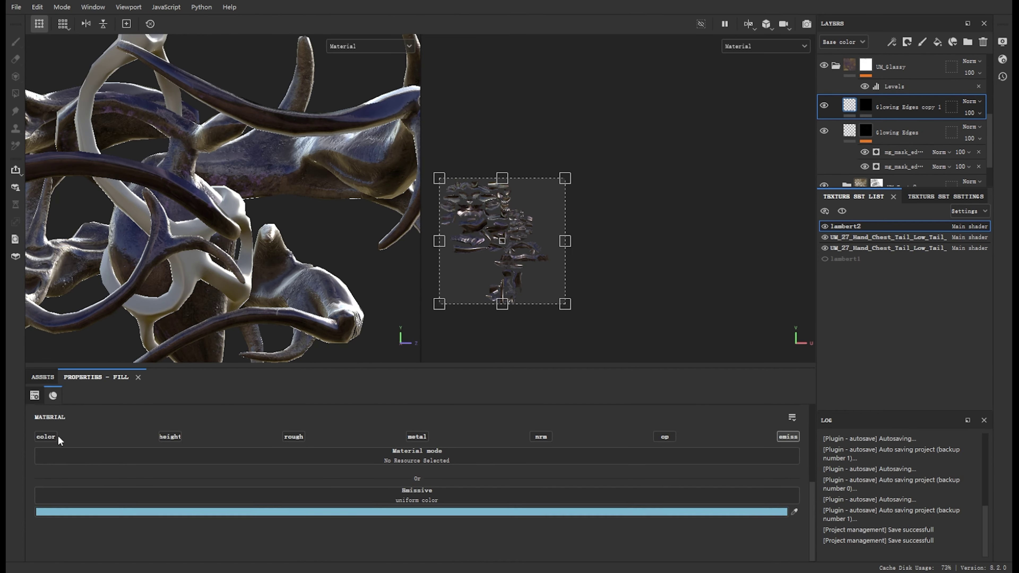
- Make base colour the active channel and open the third UM_27 hand/chest/tail texture set
{"action": "left_click", "coordinate": [56, 437]}
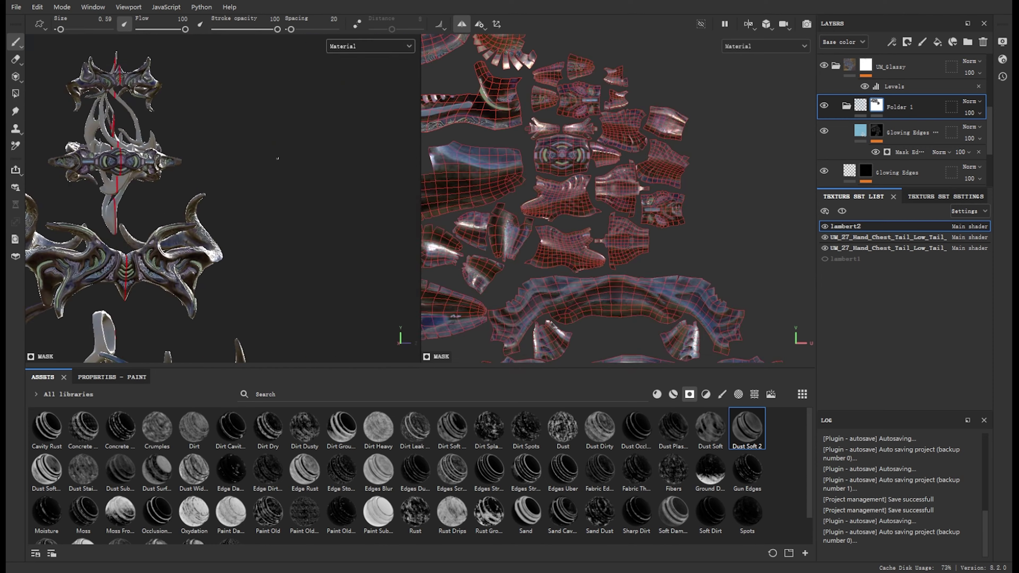
{"action": "left_click_drag", "start_coordinate": [175, 141], "coordinate": [231, 170], "text": "alt"}
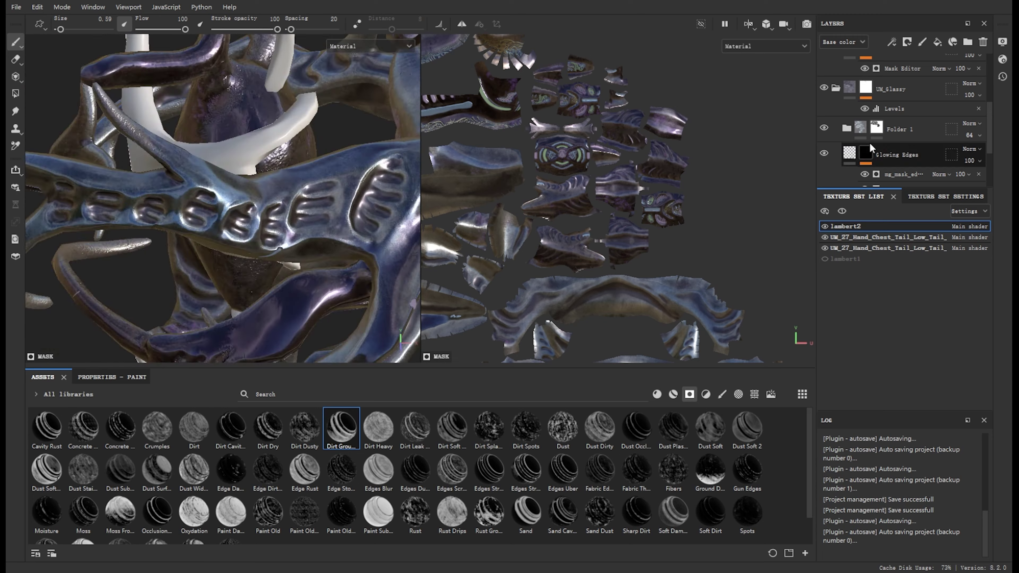
{"action": "left_click", "coordinate": [899, 248]}
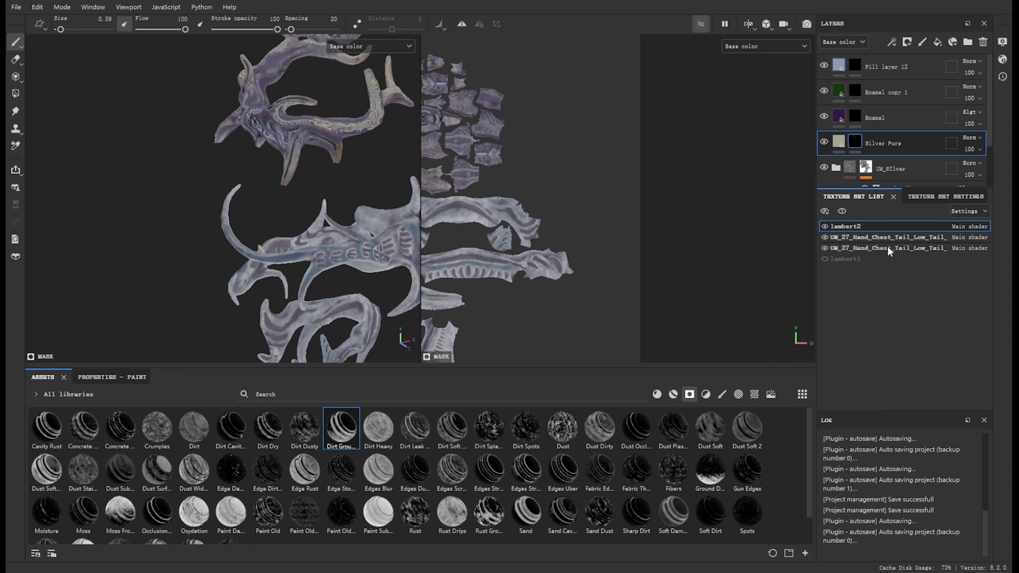
- Add UM Text 2 gold as a layer on the third texture set, with polygon-fill masking
{"action": "left_click", "coordinate": [888, 249]}
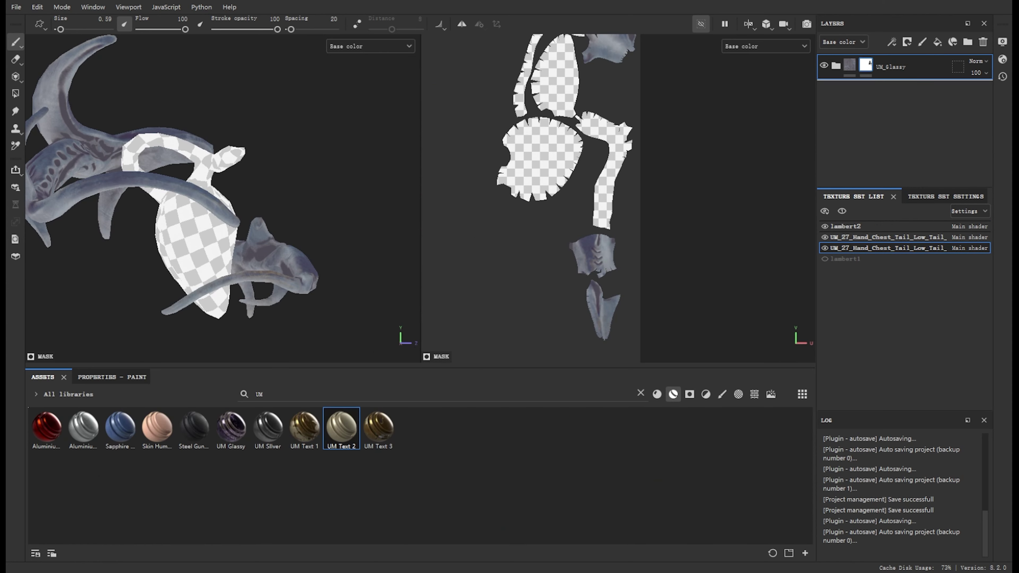
{"action": "left_click_drag", "start_coordinate": [900, 60], "coordinate": [898, 64]}
{"action": "left_click", "coordinate": [16, 43]}
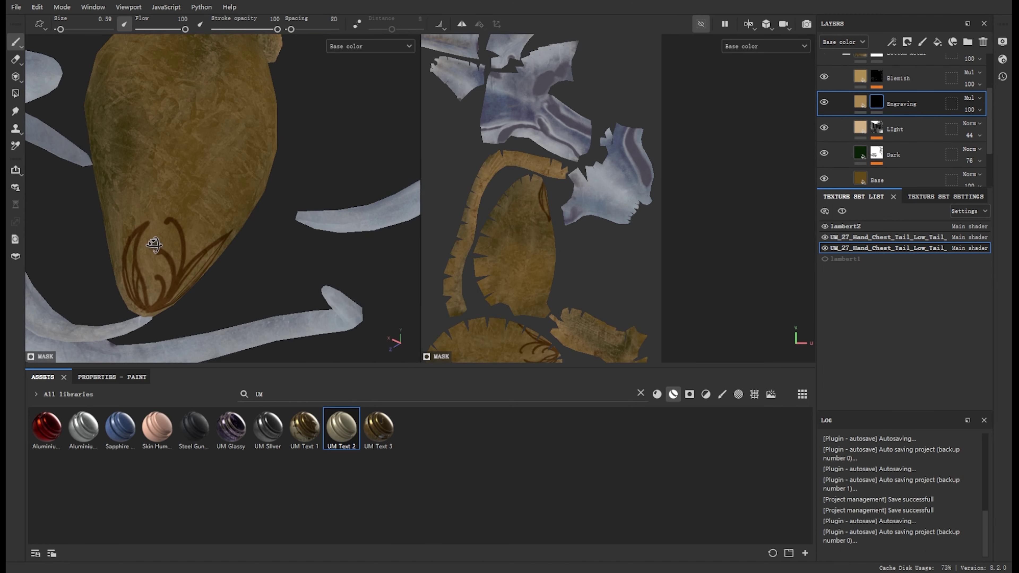
{"action": "mouse_move", "coordinate": [167, 300]}
{"action": "left_mouse_down", "text": "alt"}
{"action": "mouse_move", "coordinate": [133, 251]}
{"action": "mouse_move", "coordinate": [229, 173]}
{"action": "left_mouse_up", "text": "alt"}
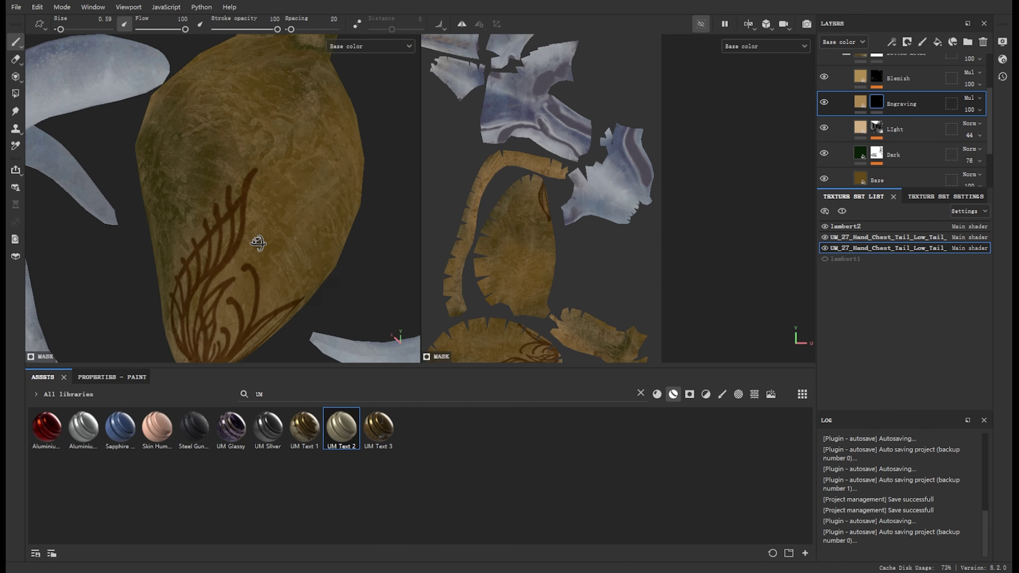
{"action": "left_click_drag", "start_coordinate": [258, 243], "coordinate": [258, 168], "text": "alt"}
{"action": "mouse_move", "coordinate": [269, 210]}
{"action": "left_mouse_down", "text": "alt"}
{"action": "mouse_move", "coordinate": [298, 307]}
{"action": "mouse_move", "coordinate": [277, 248]}
{"action": "left_mouse_up", "text": "alt"}
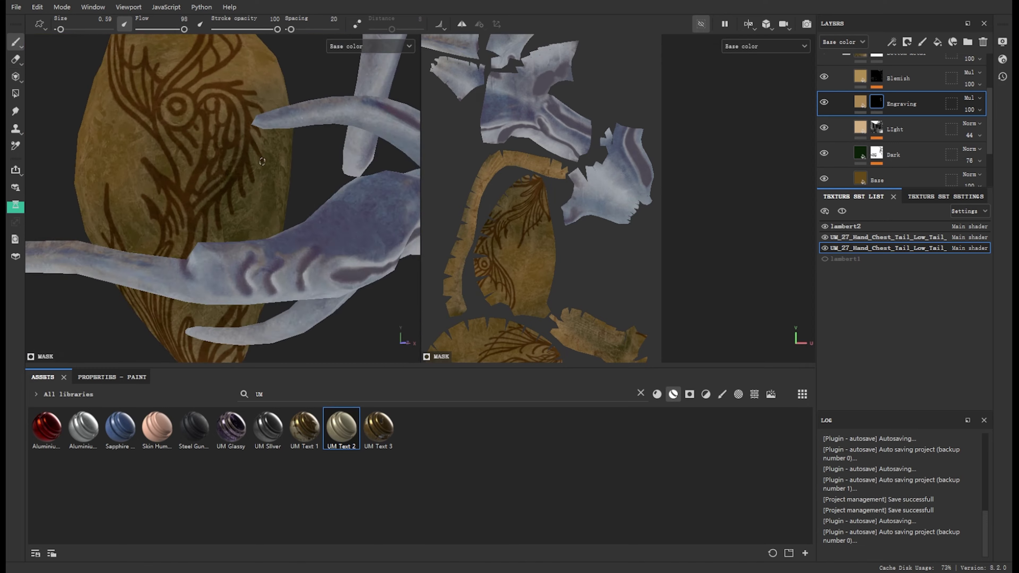
- Hide the side panels and orbit and zoom around the engraved core piece
{"action": "key", "text": "Tab"}
{"action": "mouse_move", "coordinate": [343, 94]}
{"action": "left_mouse_down", "text": "alt"}
{"action": "mouse_move", "coordinate": [409, 307]}
{"action": "mouse_move", "coordinate": [216, 303]}
{"action": "mouse_move", "coordinate": [263, 264]}
{"action": "mouse_move", "coordinate": [244, 311]}
{"action": "mouse_move", "coordinate": [247, 404]}
{"action": "left_mouse_up", "text": "alt"}
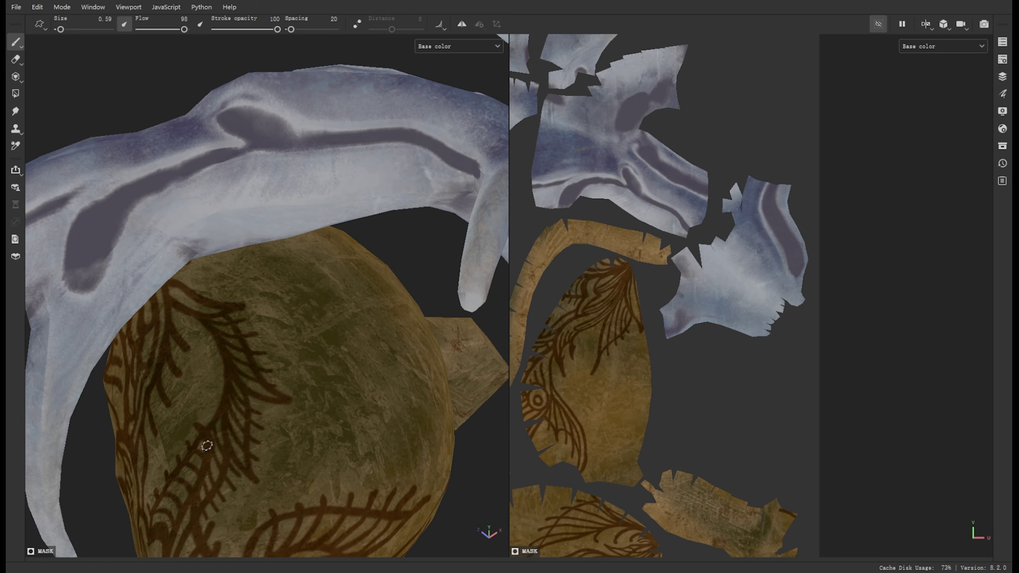
{"action": "mouse_move", "coordinate": [207, 445]}
{"action": "left_mouse_down", "text": "alt"}
{"action": "mouse_move", "coordinate": [289, 291]}
{"action": "mouse_move", "coordinate": [191, 236]}
{"action": "mouse_move", "coordinate": [252, 399]}
{"action": "left_mouse_up", "text": "alt"}
{"action": "middle_click_drag", "start_coordinate": [639, 389], "coordinate": [843, 191]}
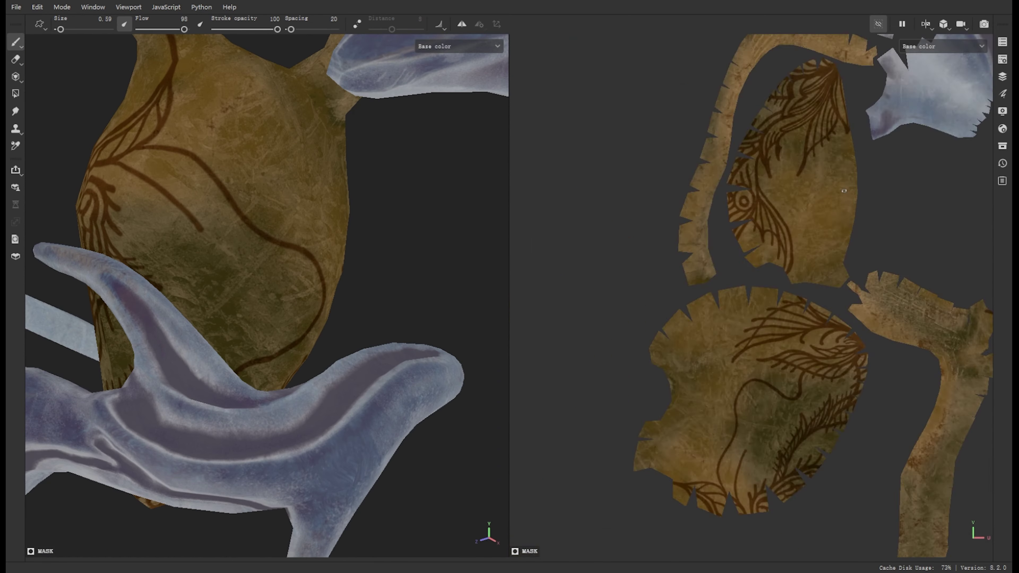
{"action": "scroll", "coordinate": [844, 191], "scroll_direction": "up", "scroll_amount": 5}
{"action": "mouse_move", "coordinate": [160, 224]}
{"action": "left_mouse_down", "text": "alt"}
{"action": "mouse_move", "coordinate": [141, 273]}
{"action": "mouse_move", "coordinate": [142, 198]}
{"action": "mouse_move", "coordinate": [205, 182]}
{"action": "mouse_move", "coordinate": [193, 221]}
{"action": "mouse_move", "coordinate": [157, 222]}
{"action": "mouse_move", "coordinate": [161, 426]}
{"action": "left_mouse_up", "text": "alt"}
{"action": "mouse_move", "coordinate": [147, 359]}
{"action": "left_mouse_down", "text": "alt"}
{"action": "mouse_move", "coordinate": [194, 291]}
{"action": "mouse_move", "coordinate": [229, 349]}
{"action": "mouse_move", "coordinate": [154, 268]}
{"action": "mouse_move", "coordinate": [357, 198]}
{"action": "mouse_move", "coordinate": [273, 257]}
{"action": "mouse_move", "coordinate": [292, 361]}
{"action": "mouse_move", "coordinate": [416, 353]}
{"action": "mouse_move", "coordinate": [263, 289]}
{"action": "left_mouse_up", "text": "alt"}
{"action": "scroll", "coordinate": [271, 305], "scroll_direction": "down", "scroll_amount": 5}
- Show full material shading and paint more engraving strokes around the core piece
{"action": "key", "text": "m"}
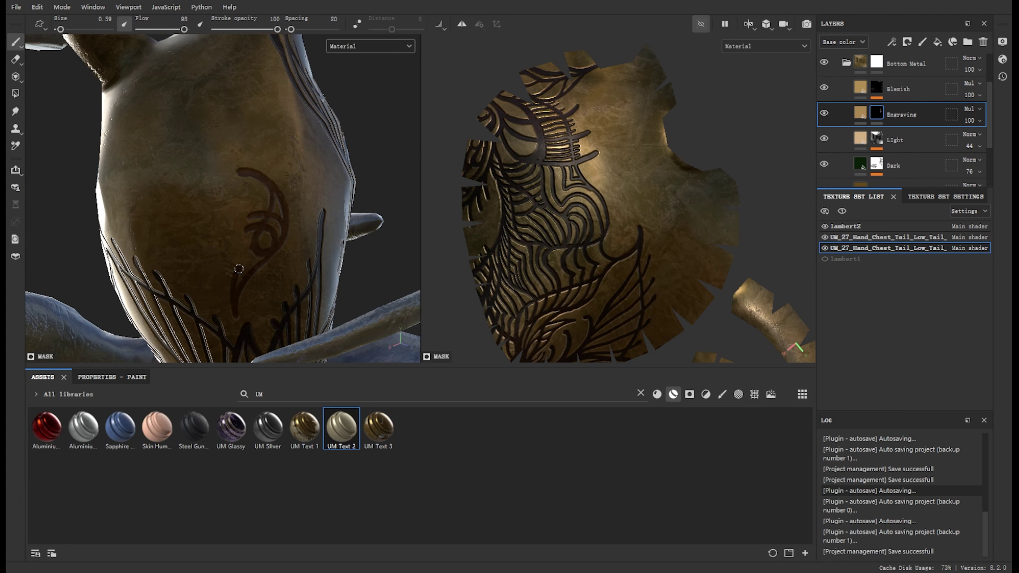
{"action": "key", "text": "1"}
{"action": "left_click_drag", "start_coordinate": [156, 83], "coordinate": [191, 218], "text": "alt"}
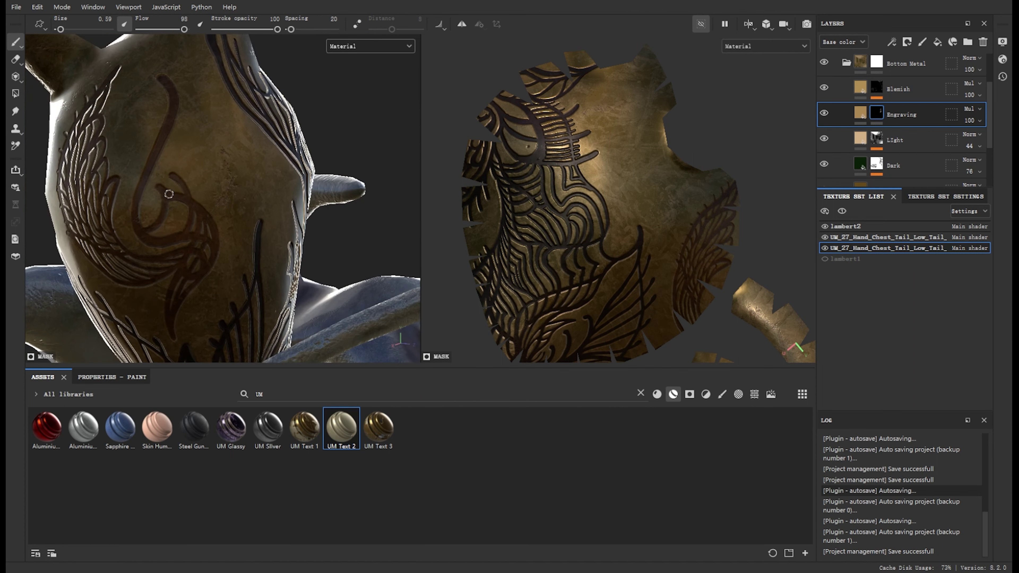
{"action": "left_click_drag", "start_coordinate": [172, 159], "coordinate": [144, 93], "text": "alt"}
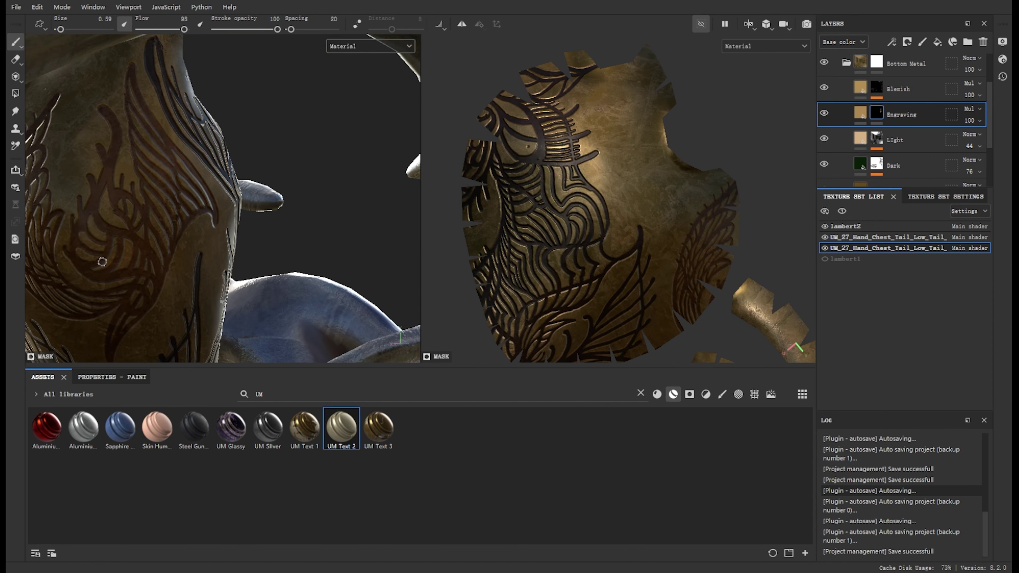
{"action": "mouse_move", "coordinate": [137, 228]}
{"action": "left_mouse_down", "text": "alt"}
{"action": "mouse_move", "coordinate": [172, 155]}
{"action": "mouse_move", "coordinate": [214, 132]}
{"action": "mouse_move", "coordinate": [224, 169]}
{"action": "mouse_move", "coordinate": [131, 125]}
{"action": "left_mouse_up", "text": "alt"}
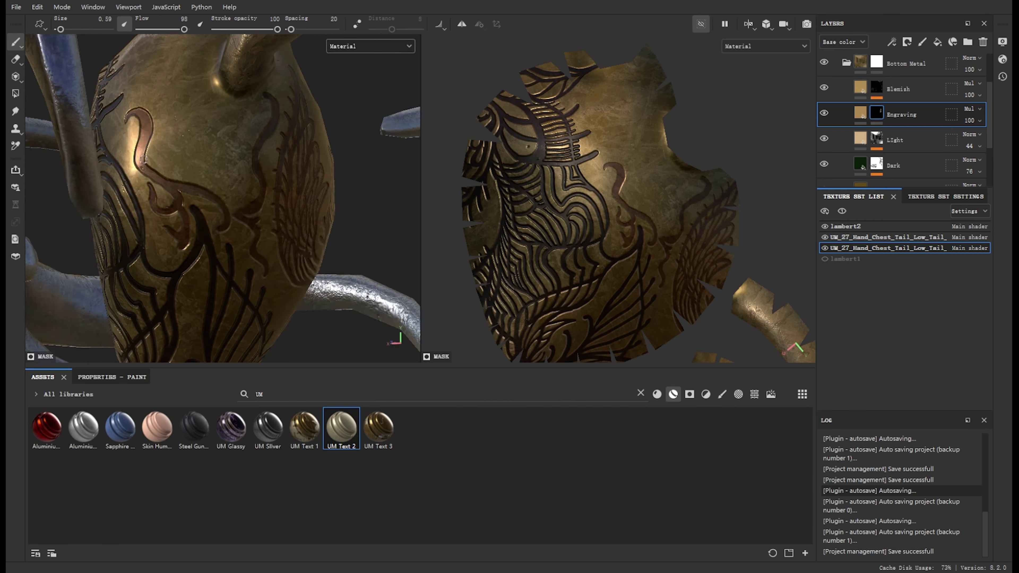
{"action": "left_click_drag", "start_coordinate": [151, 93], "coordinate": [134, 257], "text": "alt"}
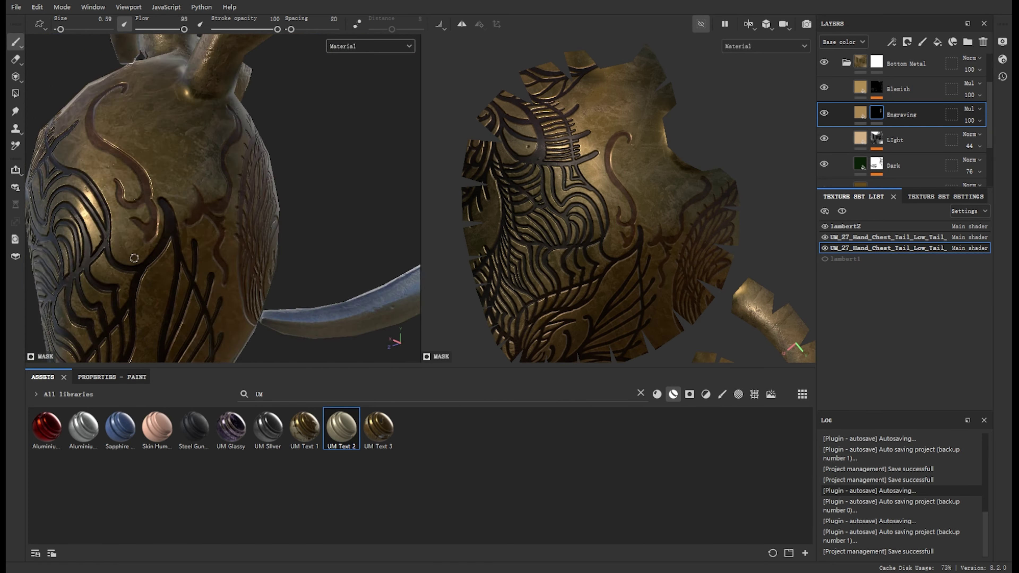
{"action": "key", "text": "1"}
{"action": "left_click_drag", "start_coordinate": [207, 195], "coordinate": [183, 113], "text": "alt"}
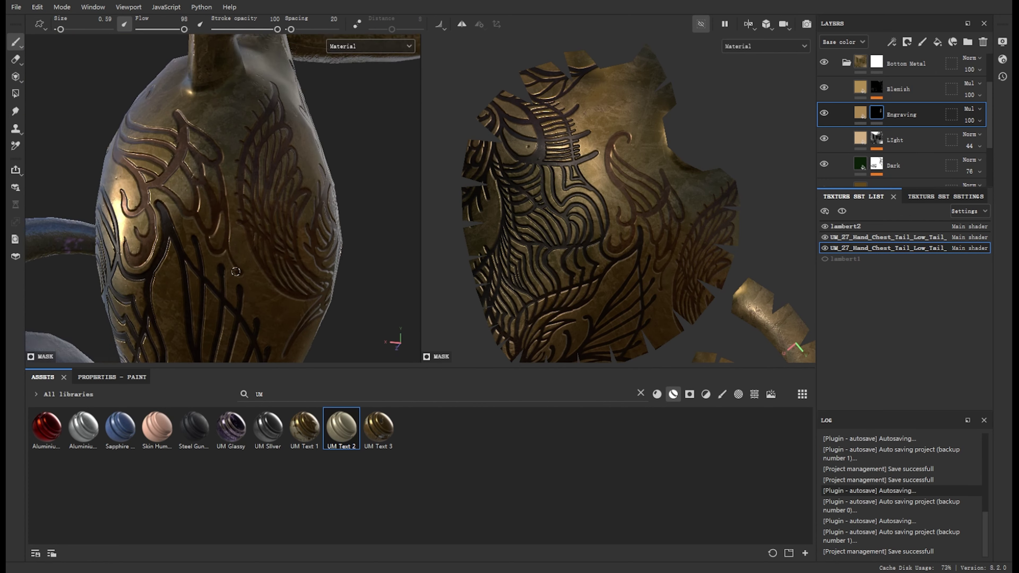
{"action": "mouse_move", "coordinate": [192, 131]}
{"action": "left_mouse_down", "text": "alt"}
{"action": "mouse_move", "coordinate": [265, 164]}
{"action": "mouse_move", "coordinate": [223, 84]}
{"action": "mouse_move", "coordinate": [281, 168]}
{"action": "left_mouse_up", "text": "alt"}
- Cycle through the texture sets and inspect the UM_Silver layer's metal mask generator settings
{"action": "left_click", "coordinate": [887, 237]}
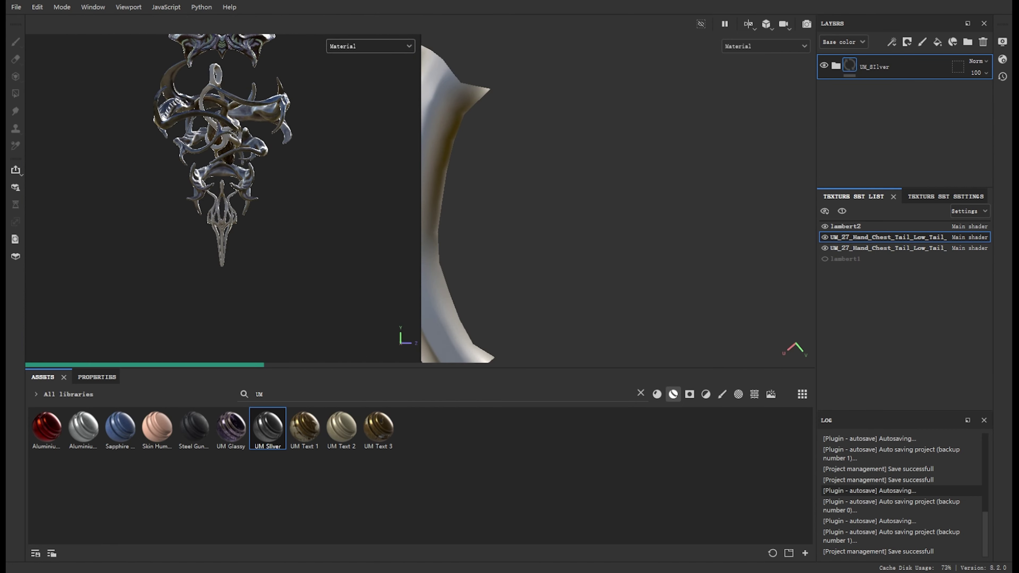
{"action": "left_click", "coordinate": [846, 227]}
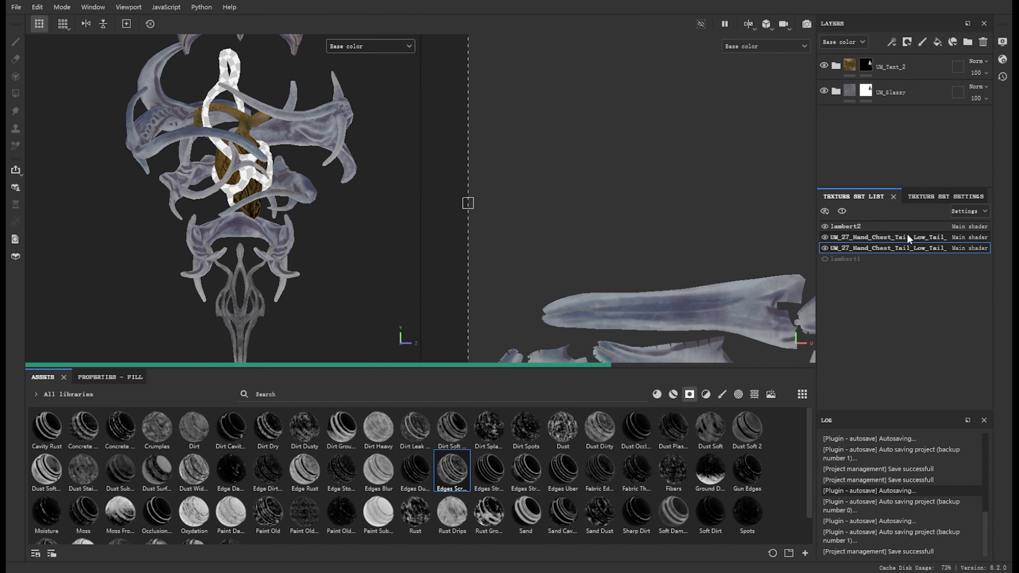
{"action": "left_click", "coordinate": [907, 235]}
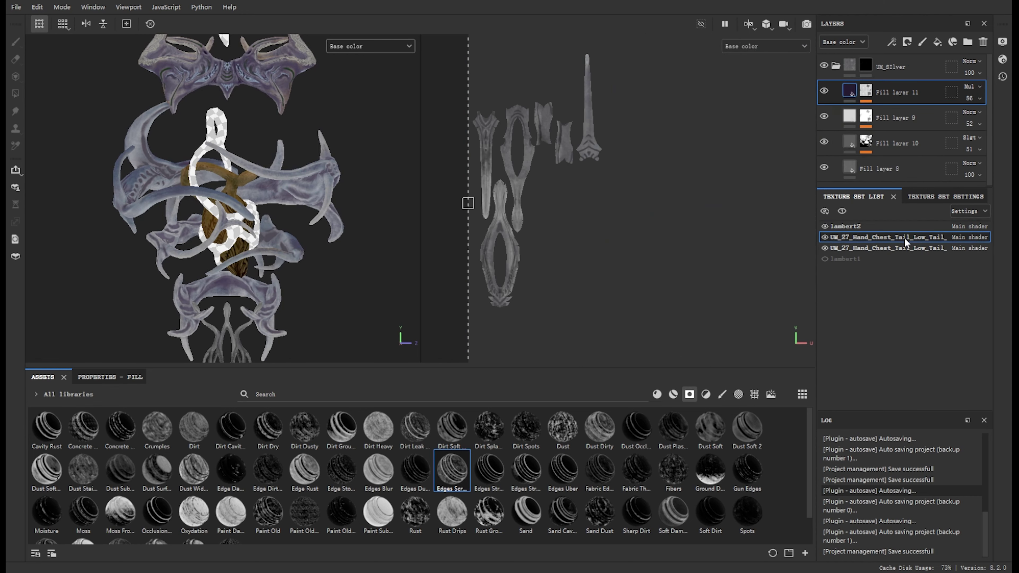
{"action": "left_click", "coordinate": [919, 126]}
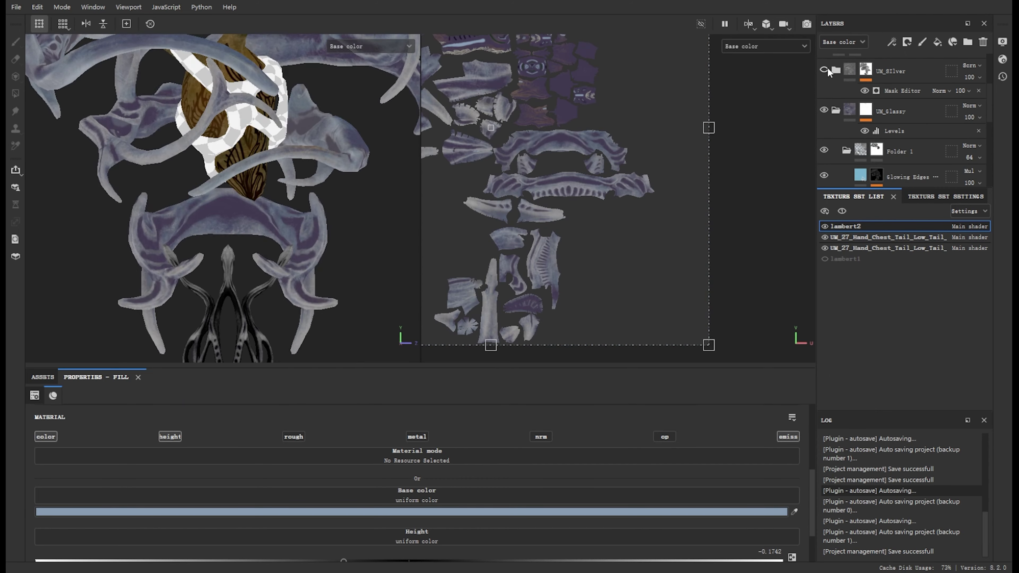
{"action": "left_click", "coordinate": [915, 185]}
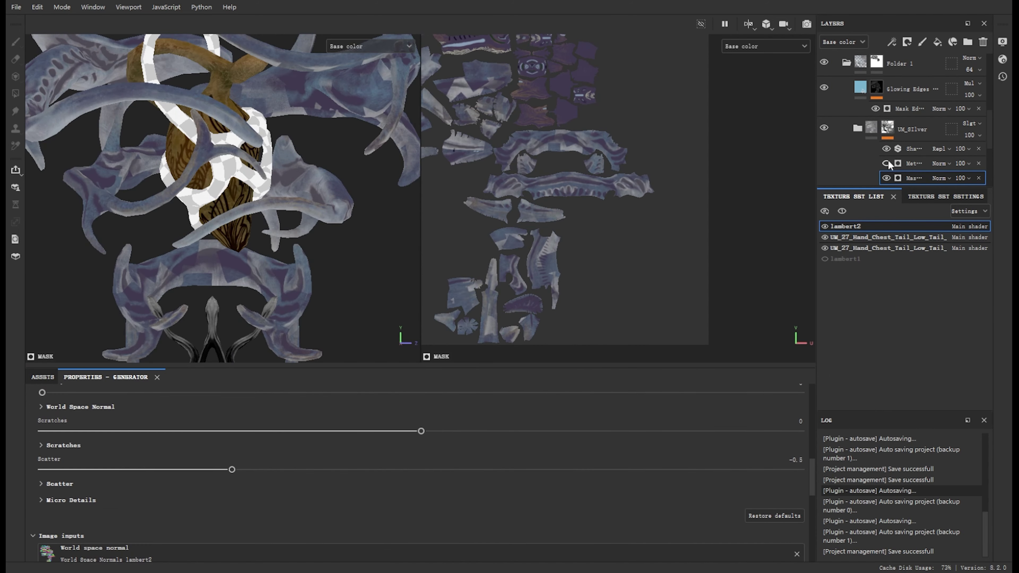
- Add UM Text 2 above Glowing Edges and mask it to the central crossbar
{"action": "left_click", "coordinate": [919, 90]}
{"action": "key", "text": "m"}
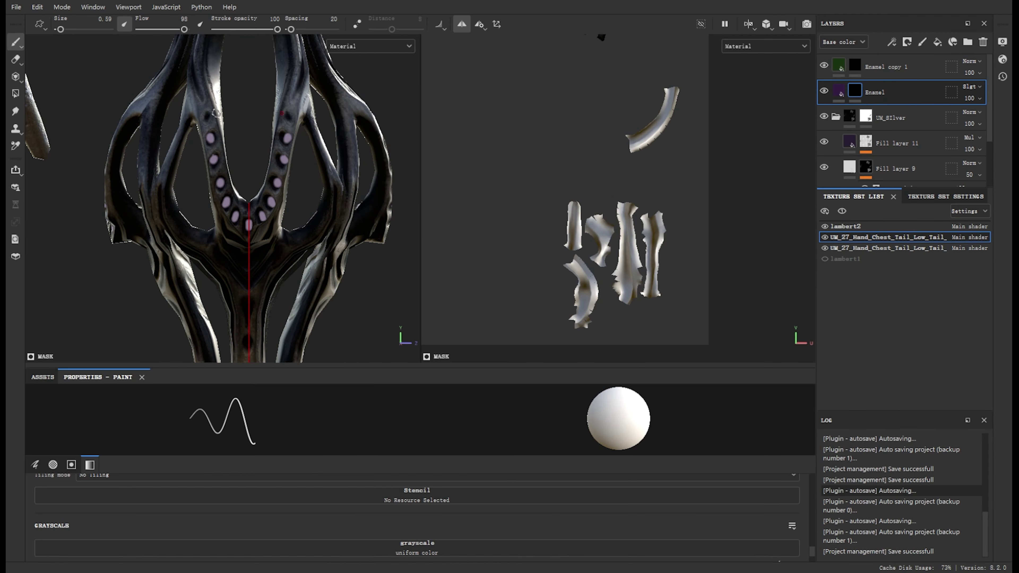
{"action": "left_click_drag", "start_coordinate": [215, 113], "coordinate": [296, 255], "text": "alt"}
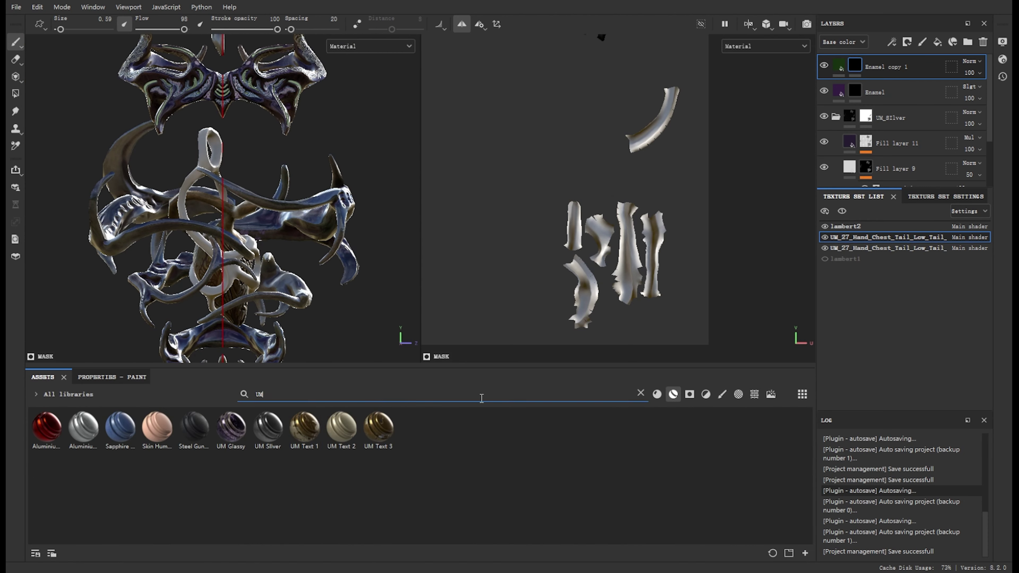
{"action": "left_click_drag", "start_coordinate": [341, 426], "coordinate": [883, 105]}
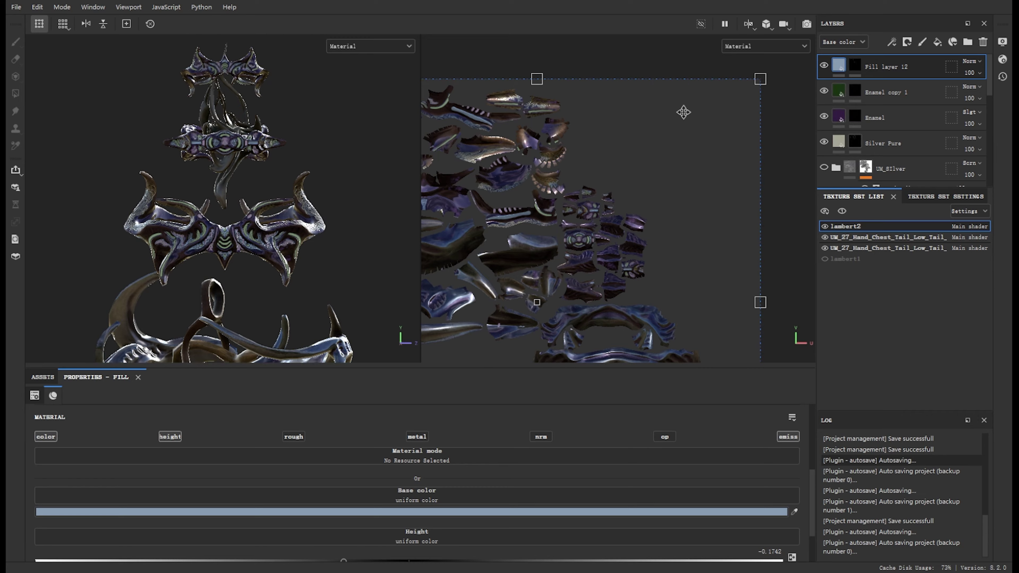
{"action": "left_click_drag", "start_coordinate": [133, 143], "coordinate": [257, 185]}
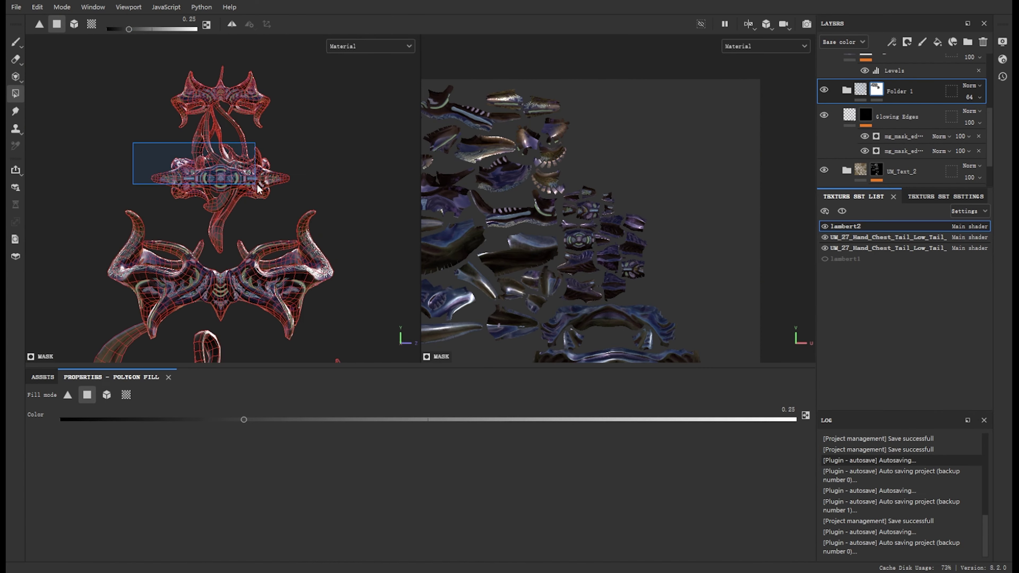